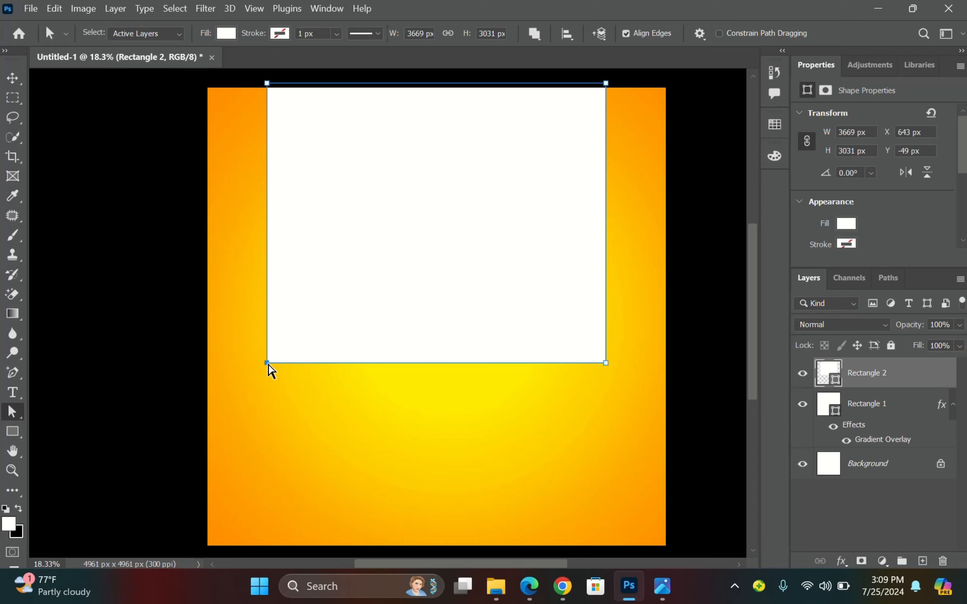
Convert the white rectangle to a path and nudge both bottom corners inward three steps each.
left_click(267, 364)
left_click(481, 237)
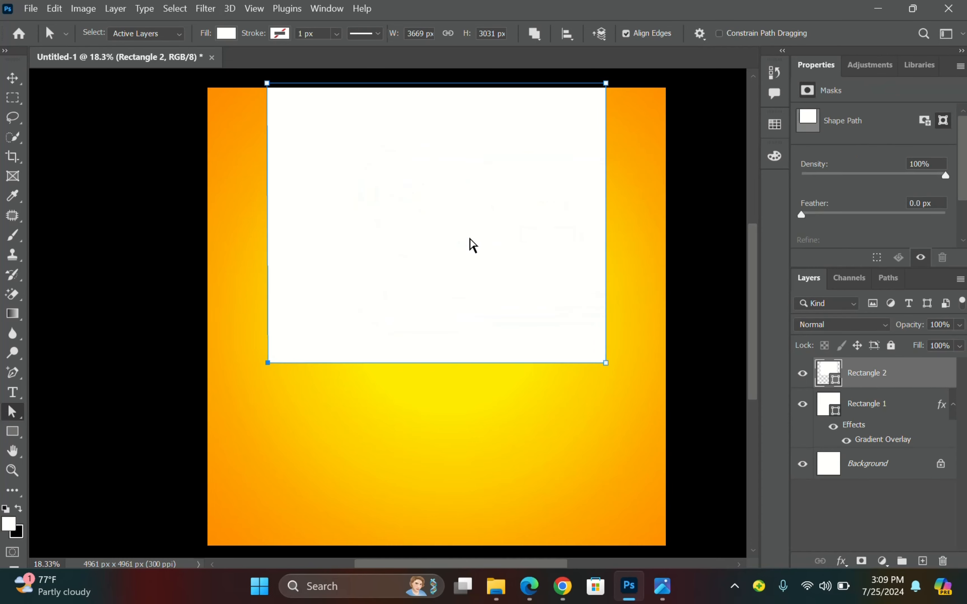
key("Right")
key("Right")
key("Right")
key("Right")
key("Right")
key("Right")
key("Right")
key("Right")
key("Right")
key("Right")
key("Right")
key("Right")
key("Right")
key("Right")
key("Right")
key("Right")
key("Right")
key("Right")
key("Right")
key("Right")
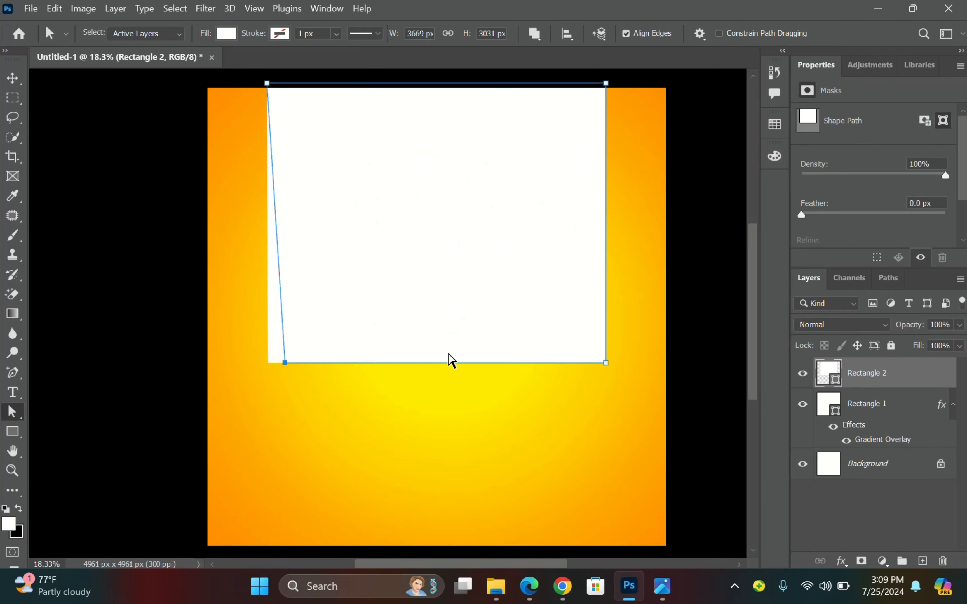
key("Right")
key("Right")
key("Right")
key("Right")
key("Right")
key("Right")
key("Right")
key("Right")
key("Right")
key("Right")
key("Right")
key("Right")
key("Right")
key("Right")
key("Right")
key("Right")
key("Right")
key("Right")
key("Right")
key("Right")
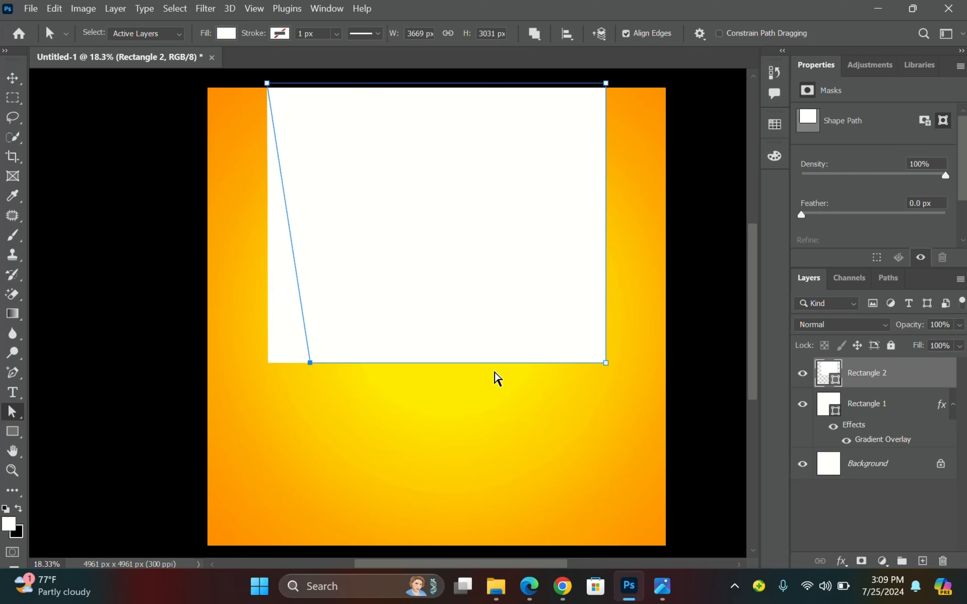
key("Right")
key("Right")
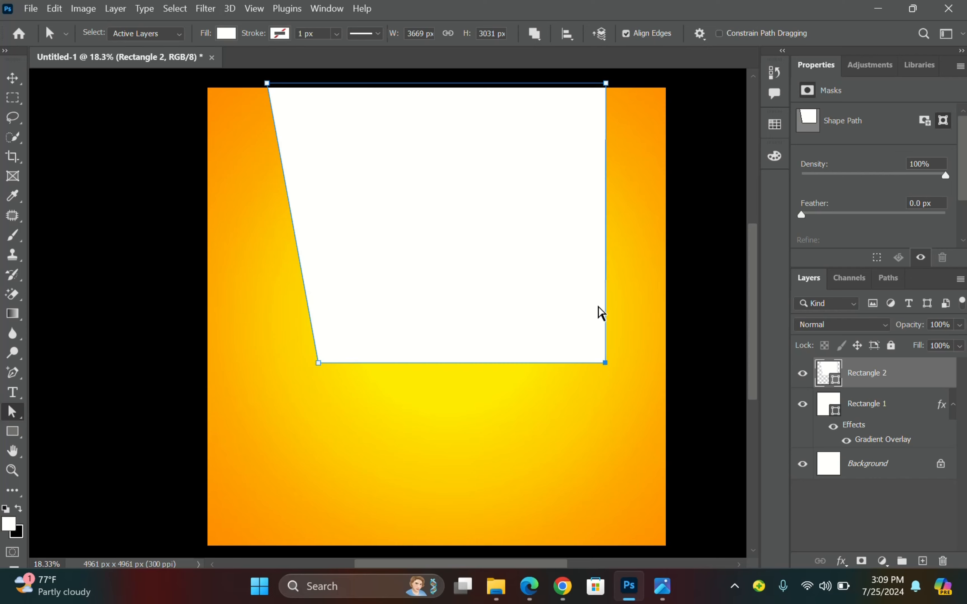
key("Left")
key("Left")
key("Left")
key("Left")
key("Left")
key("Left")
key("Left")
key("Left")
key("Left")
key("Left")
key("Left")
key("Left")
key("Left")
key("Left")
key("Left")
key("Left")
key("Left")
key("Left")
key("Left")
key("Left")
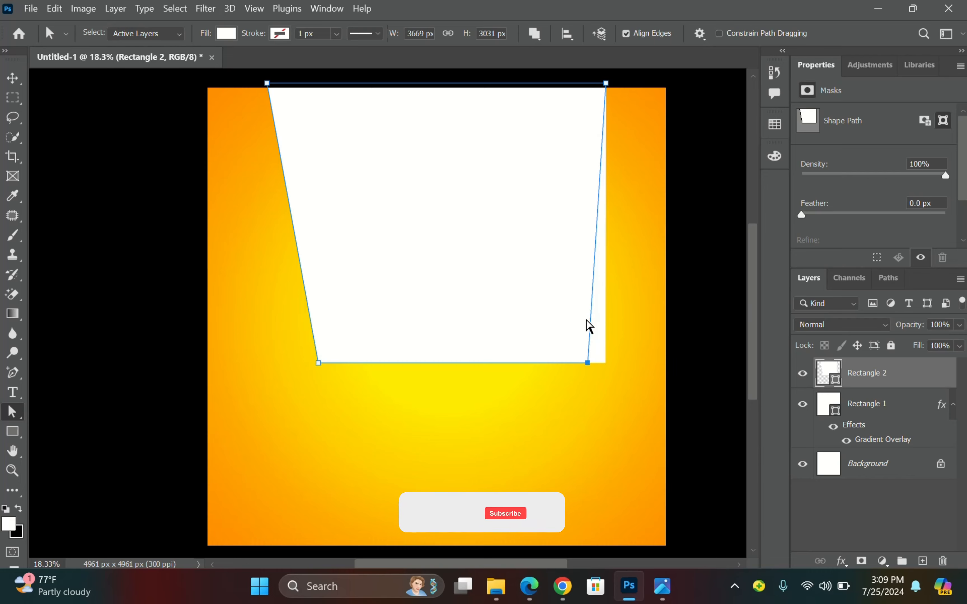
key("Left")
key("Left")
key("Left")
key("Left")
key("Left")
key("Left")
key("Left")
key("Left")
key("Left")
key("Left")
key("Left")
key("Left")
key("Left")
key("Left")
key("Left")
key("Left")
key("Left")
key("Left")
key("Left")
key("Left")
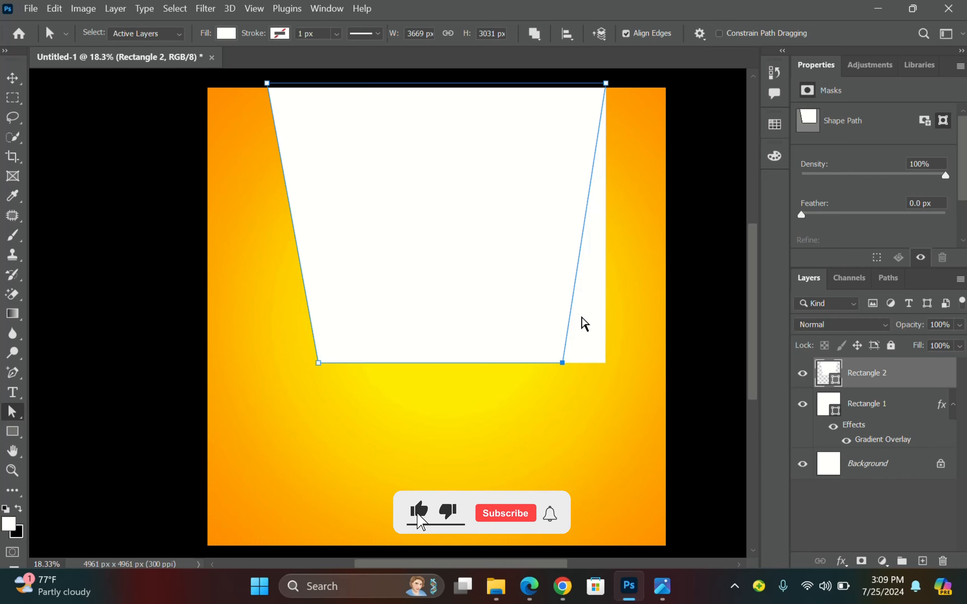
key("Left")
key("Left")
key("Left")
key("Left")
key("Left")
key("Left")
key("Left")
key("Left")
key("Left")
key("Left")
key("Left")
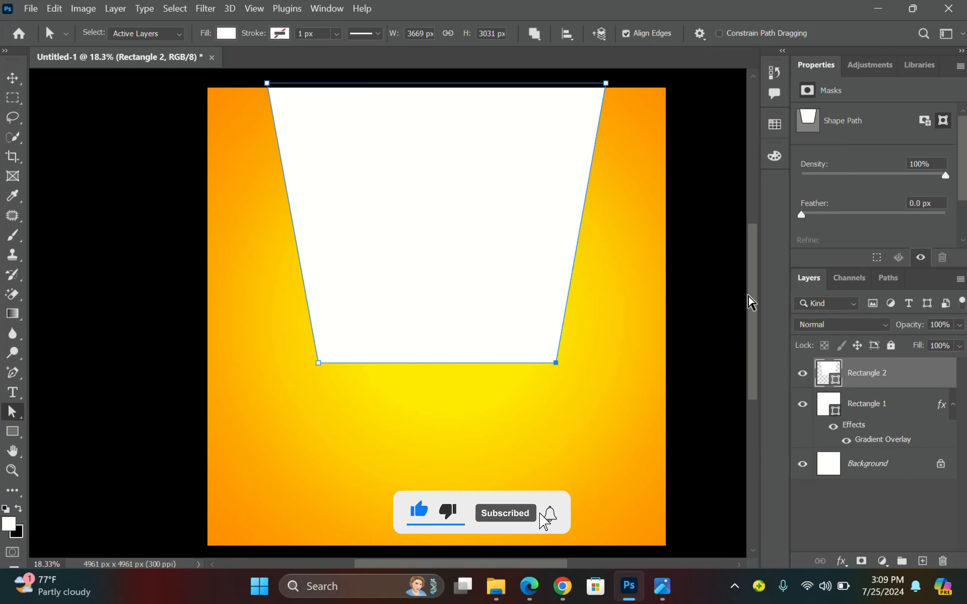
Reselect the trapezoid shape with the Move tool active.
left_click(697, 240)
left_click(424, 205)
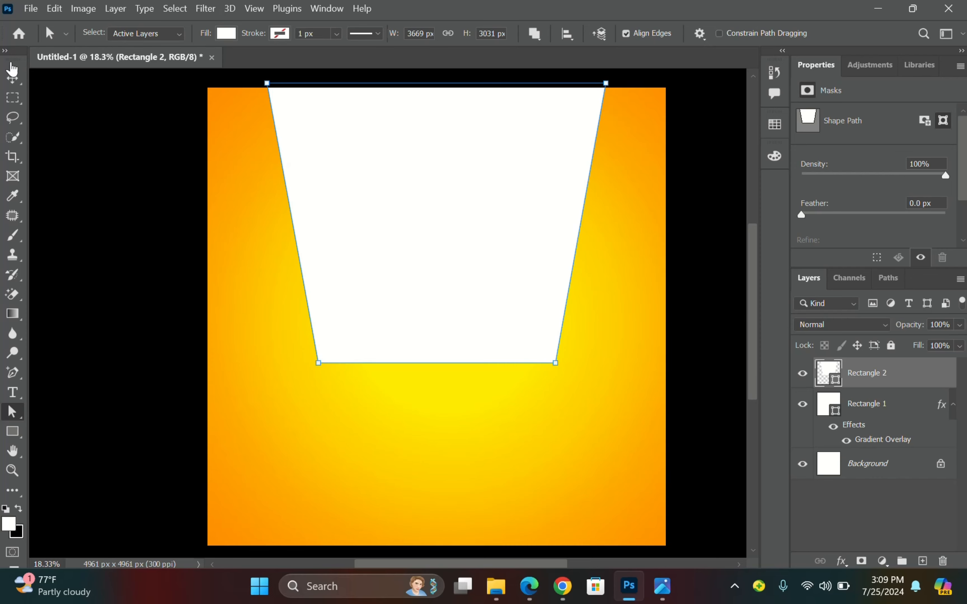
left_click(12, 79)
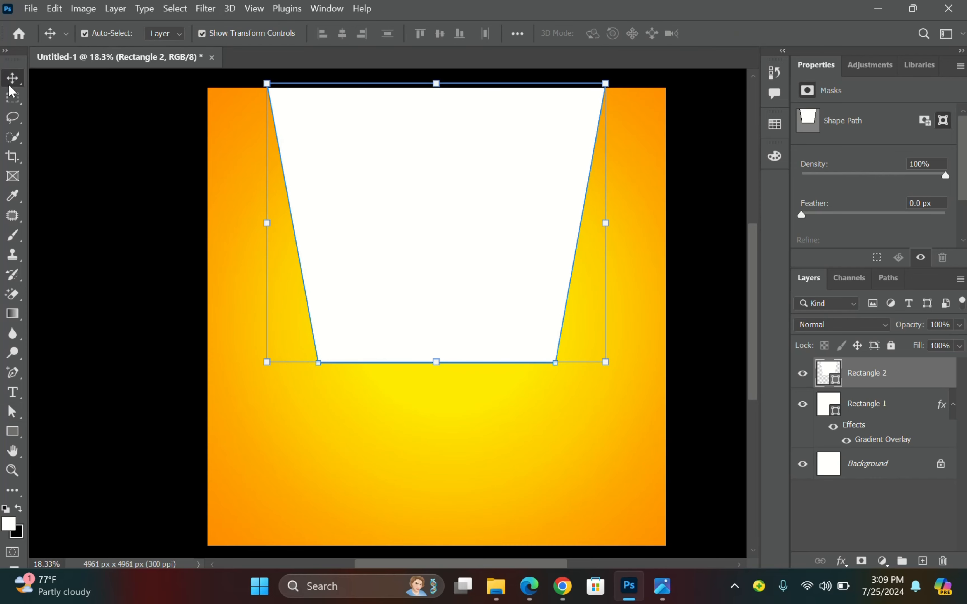
left_click(60, 108)
left_click(346, 186)
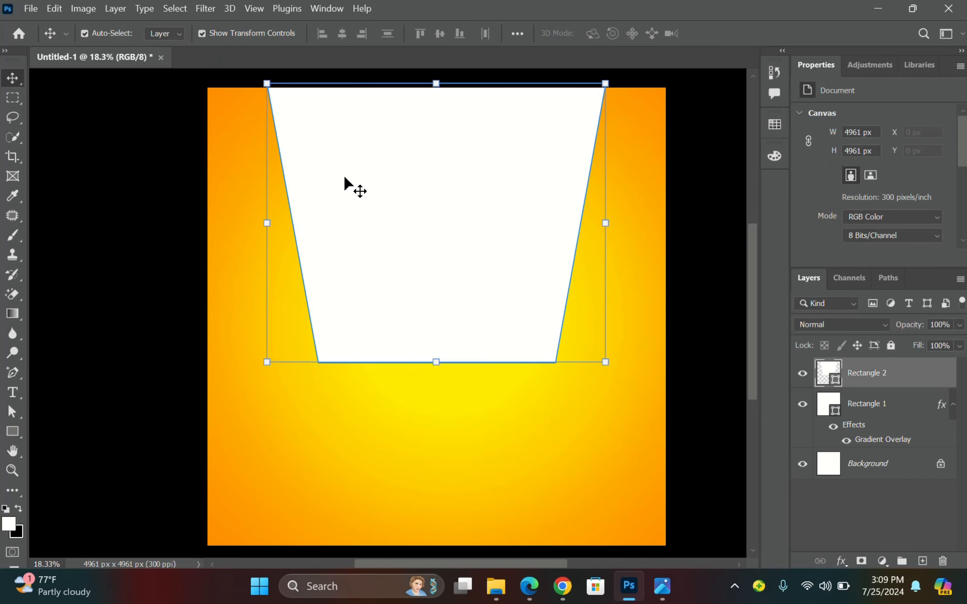
Zoom into the PS2.jpg reference in Photos to 17%, then return to Photoshop.
left_click(662, 586)
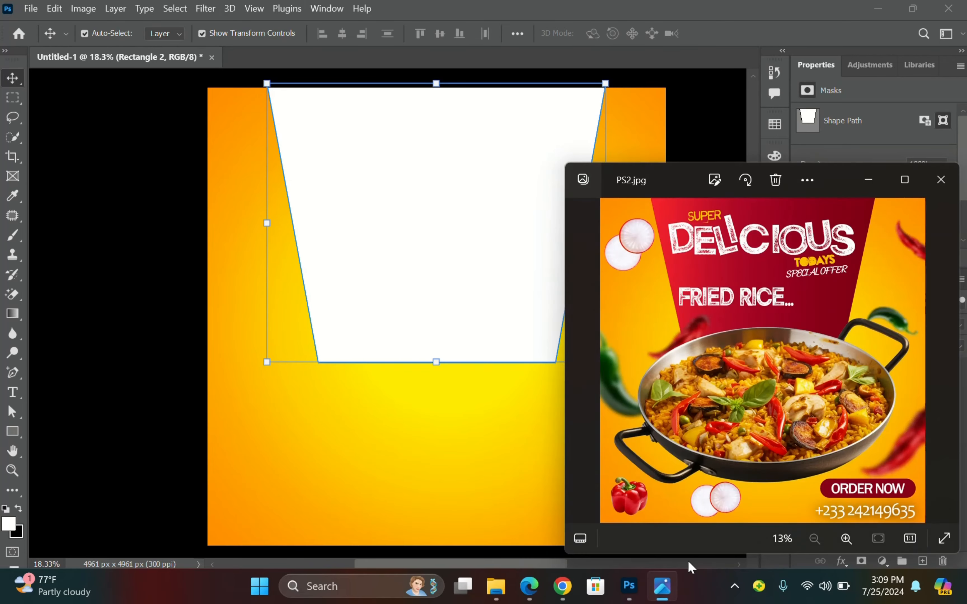
scroll(843, 279, "up", 1)
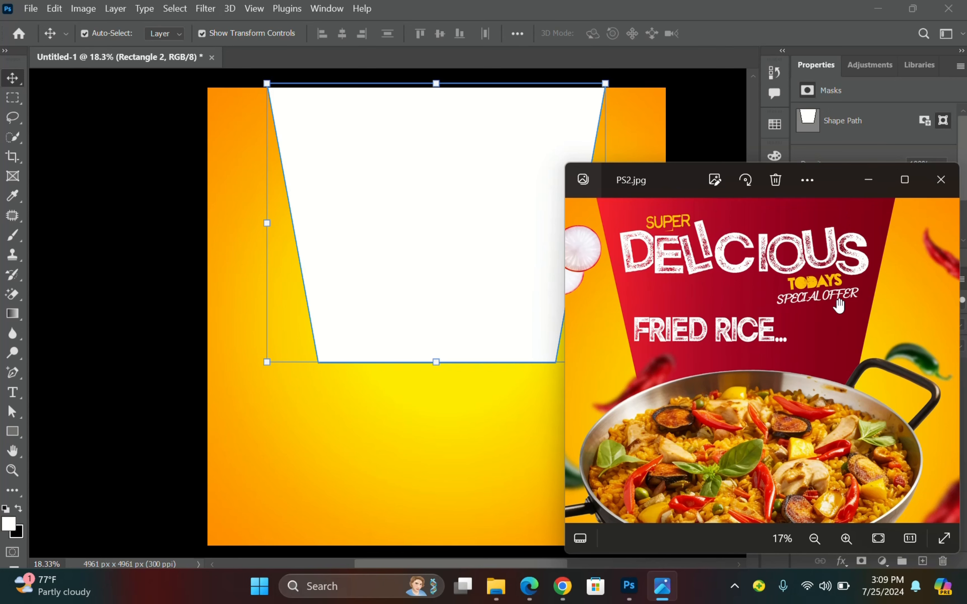
left_click(383, 250)
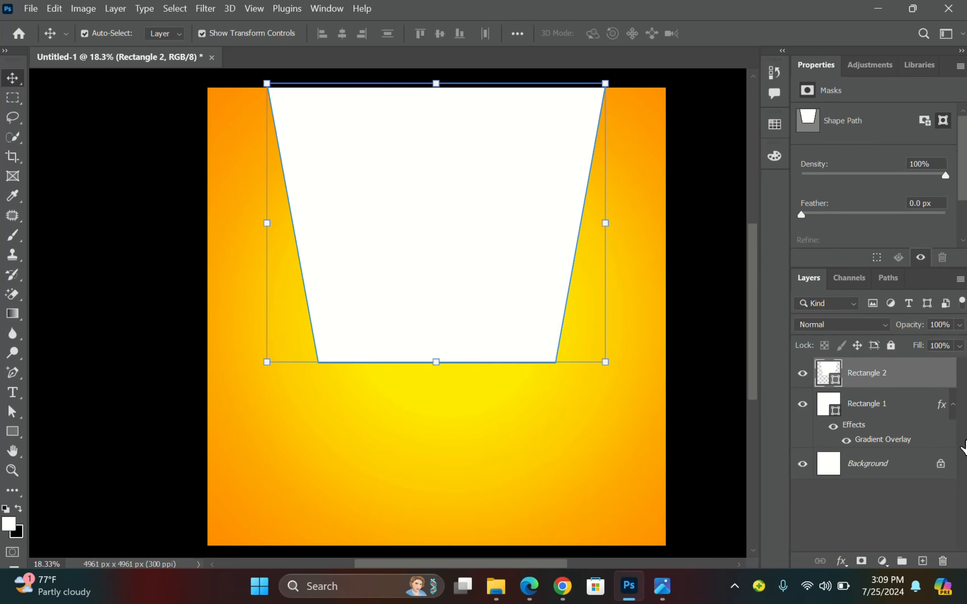
Enable Gradient Overlay in Rectangle 2's Blending Options, moving the dialog aside.
right_click(854, 374)
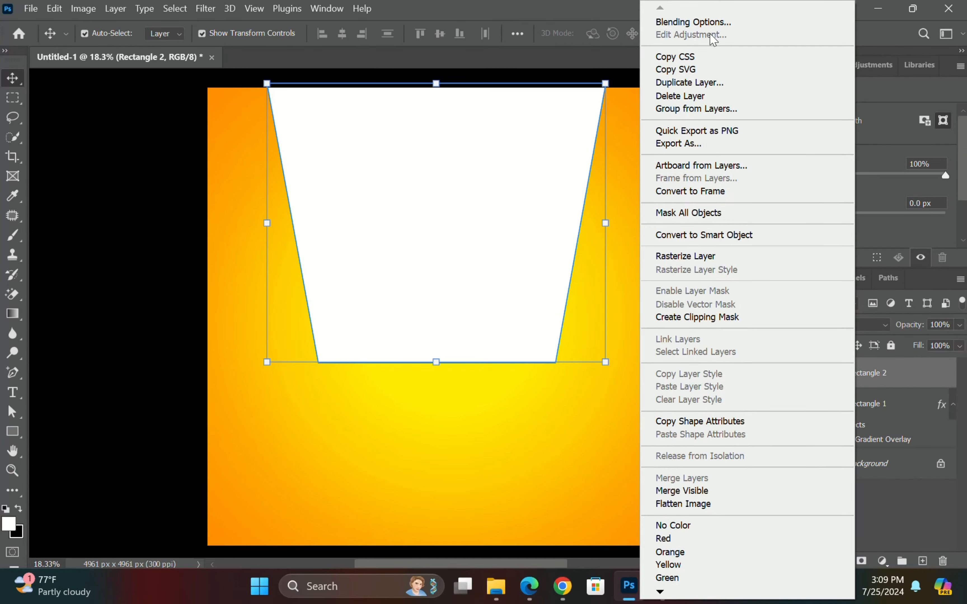
left_click(697, 23)
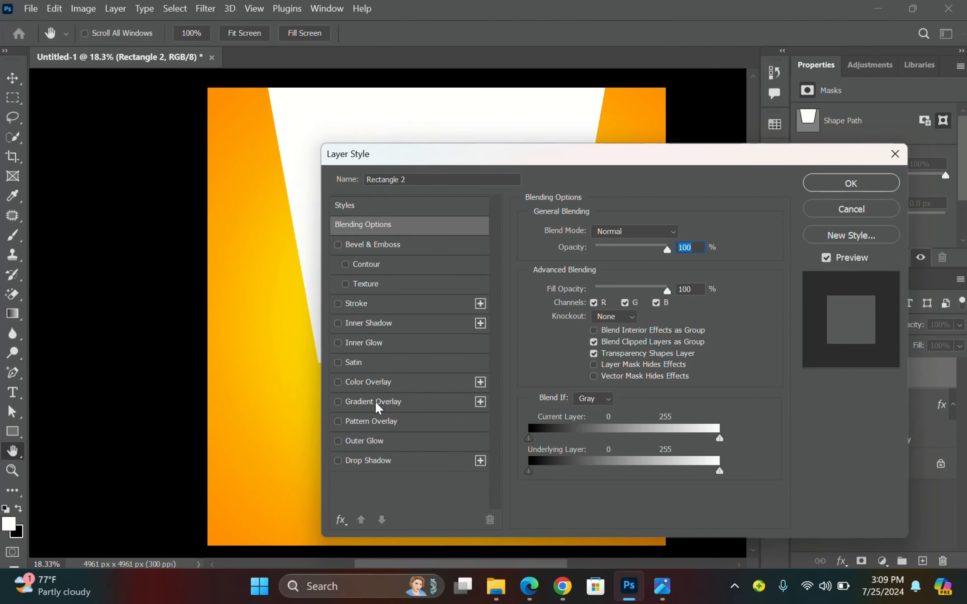
left_click(376, 403)
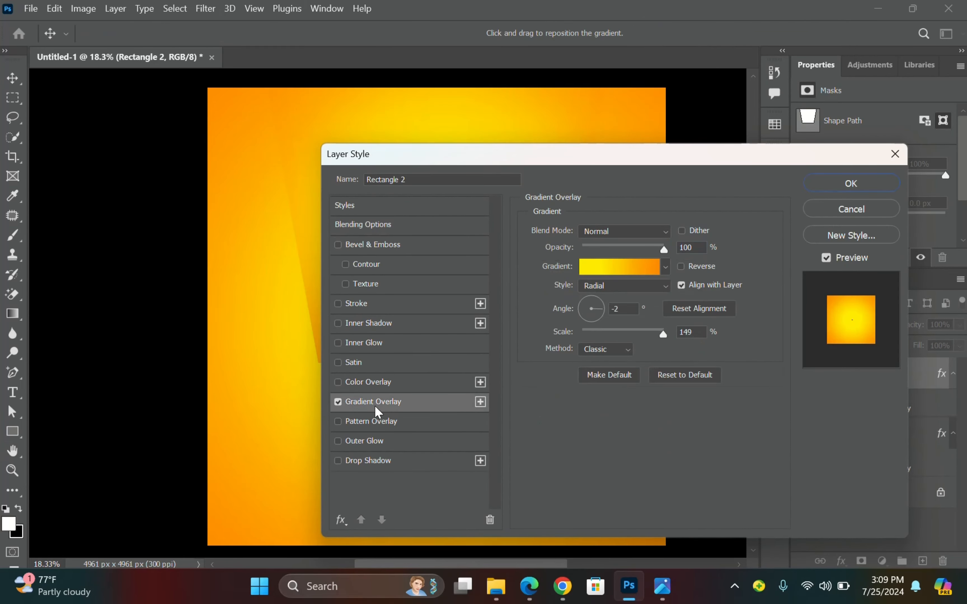
left_click_drag(532, 162, 756, 144)
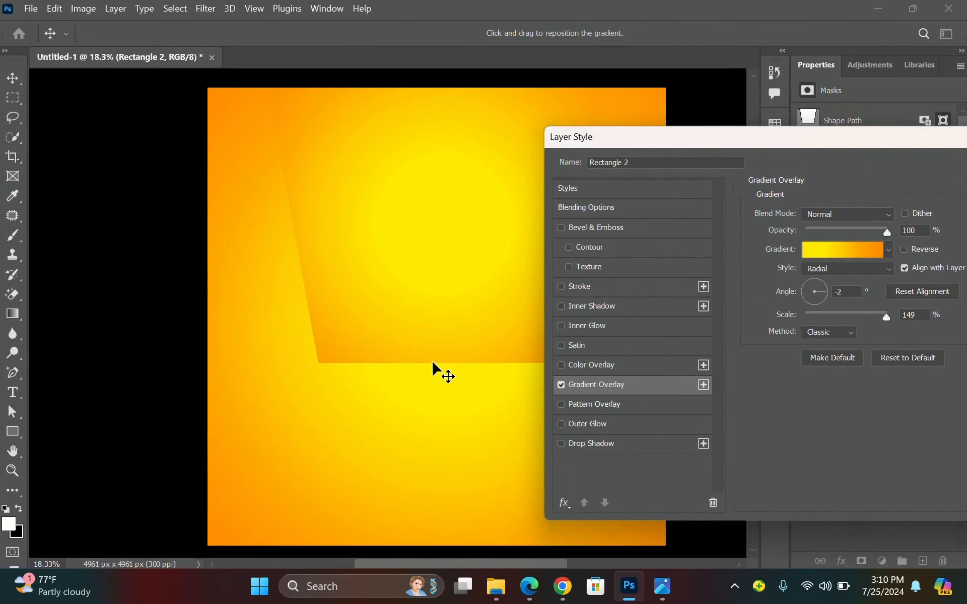
left_click_drag(385, 563, 439, 570)
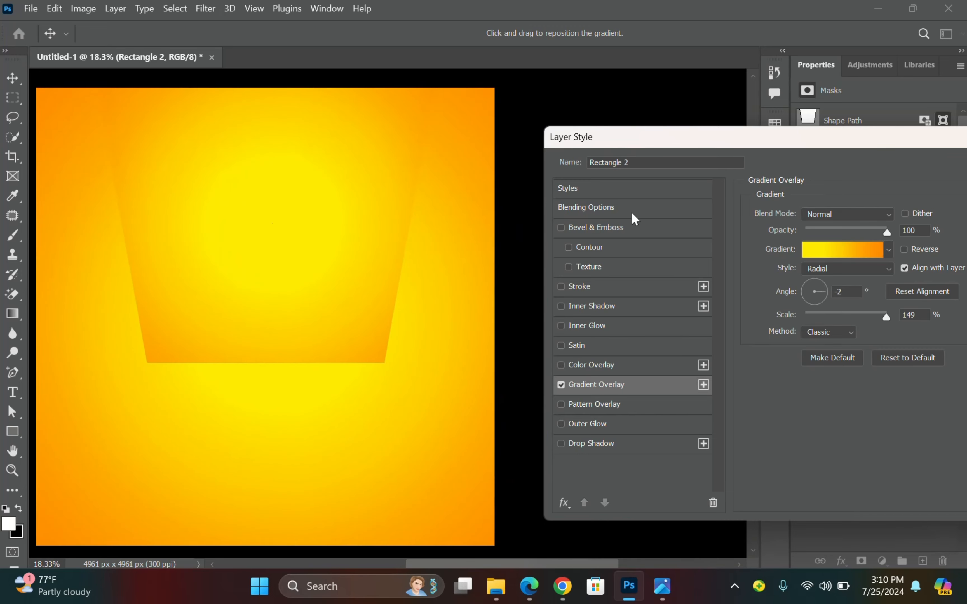
left_click_drag(650, 140, 608, 138)
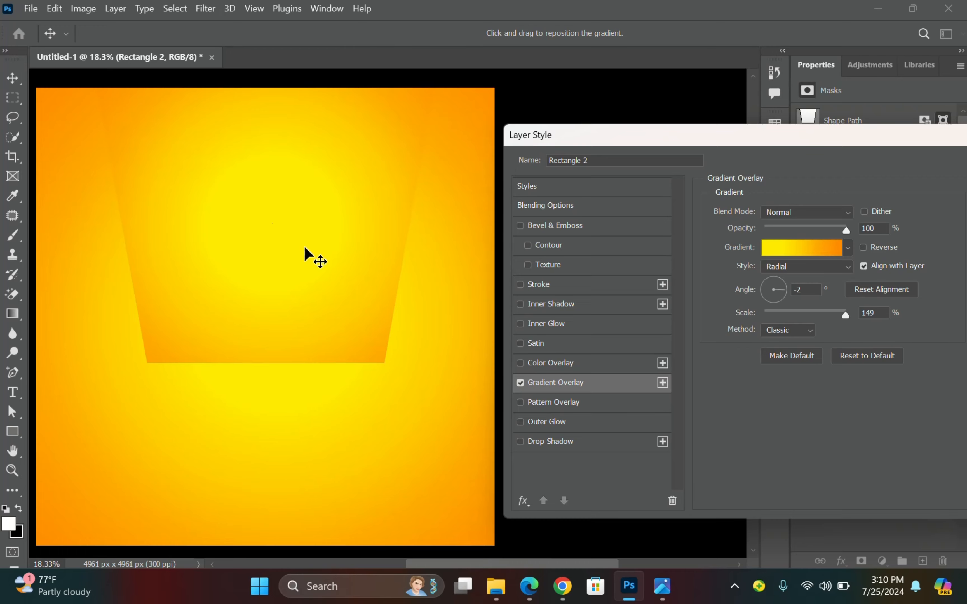
Compare with the reference flyer, then change the overlay style from Radial to Linear.
left_click(661, 587)
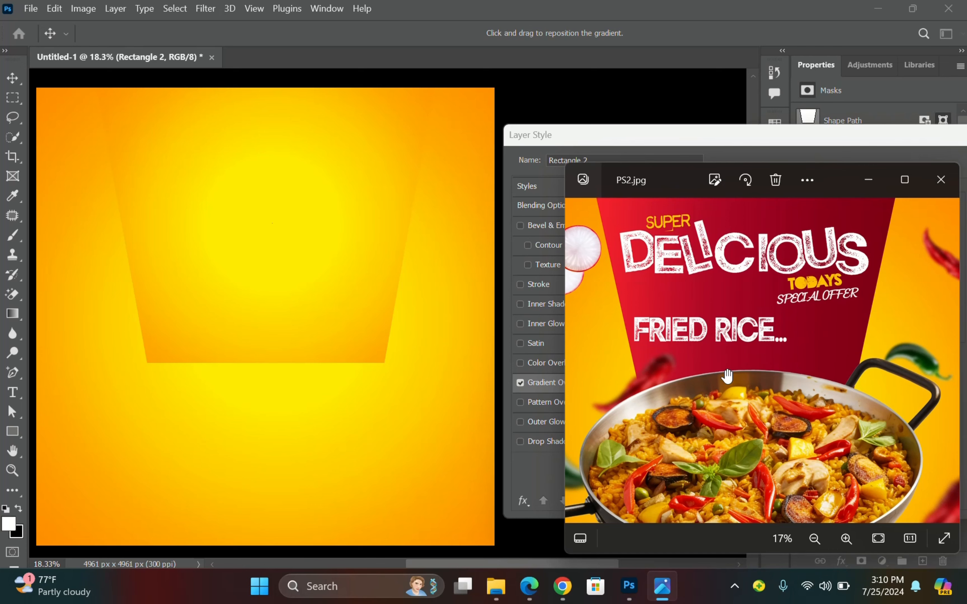
left_click(711, 140)
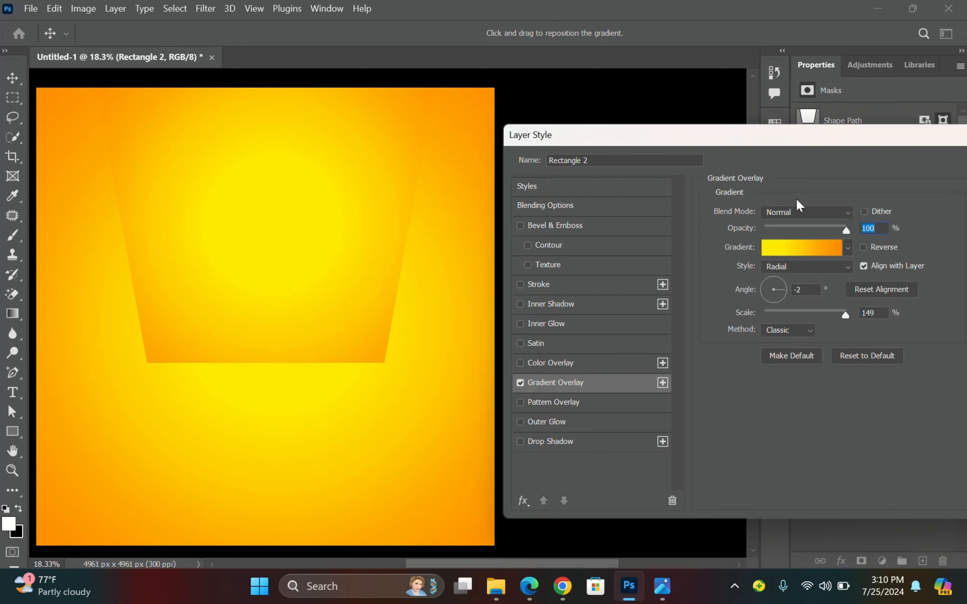
left_click(843, 270)
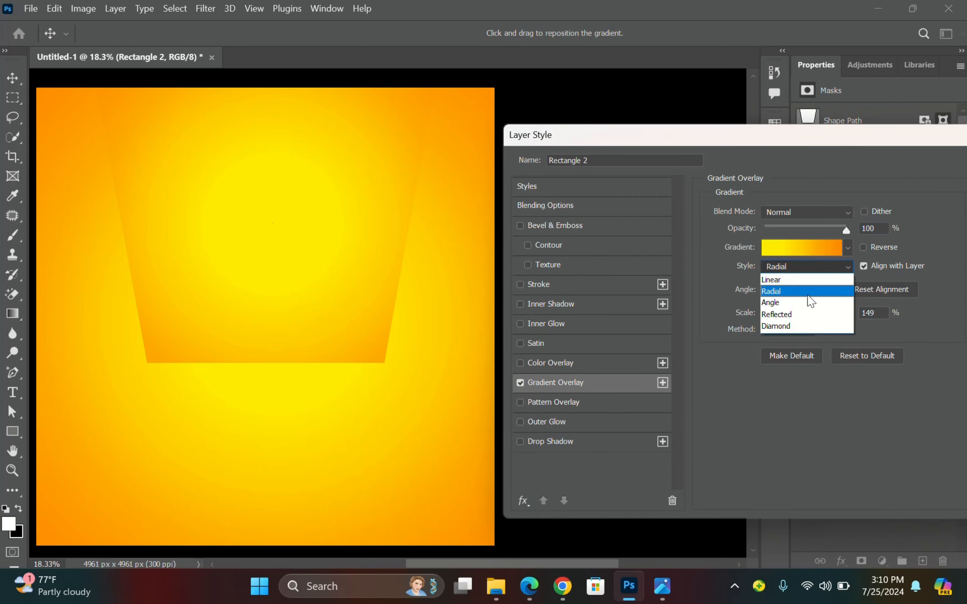
left_click(813, 280)
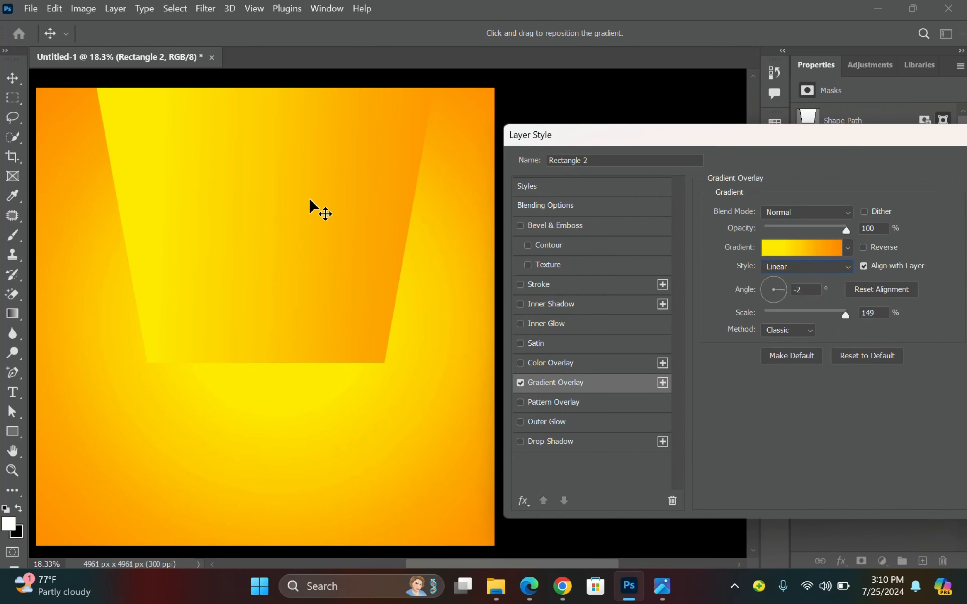
In the Gradient Editor, recolour the right orange stop to dark red 73000d.
left_click(811, 255)
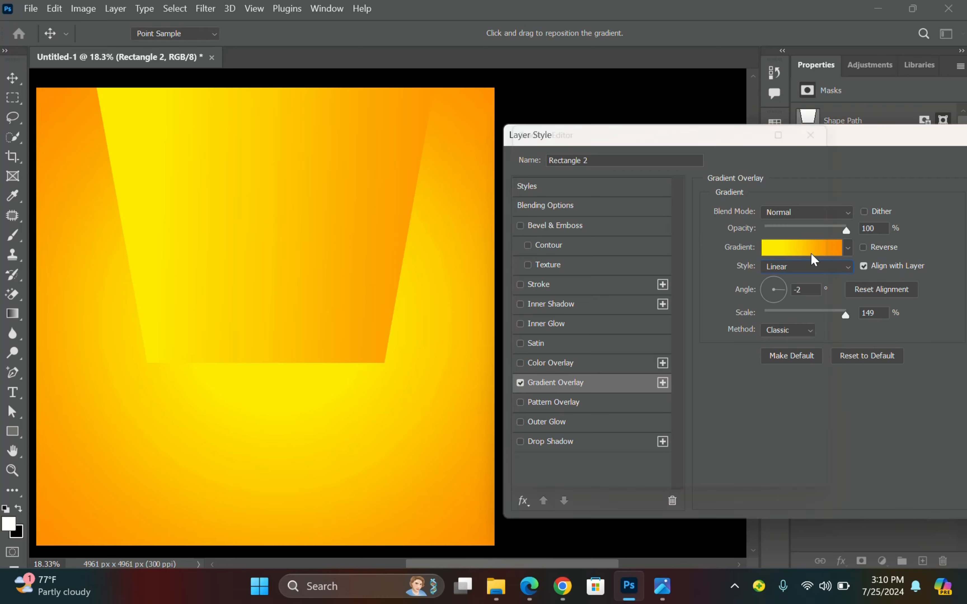
left_click(825, 401)
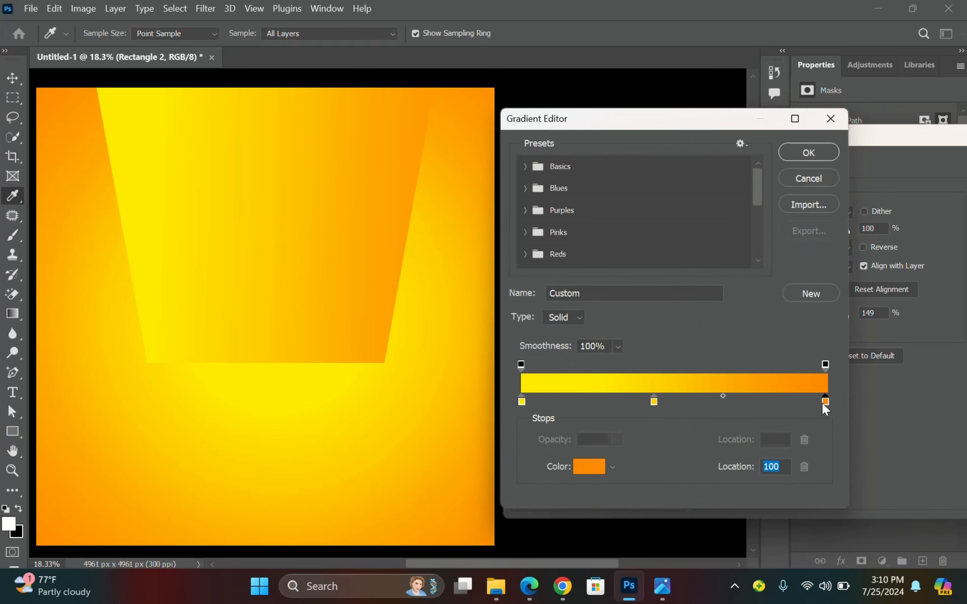
left_click(590, 467)
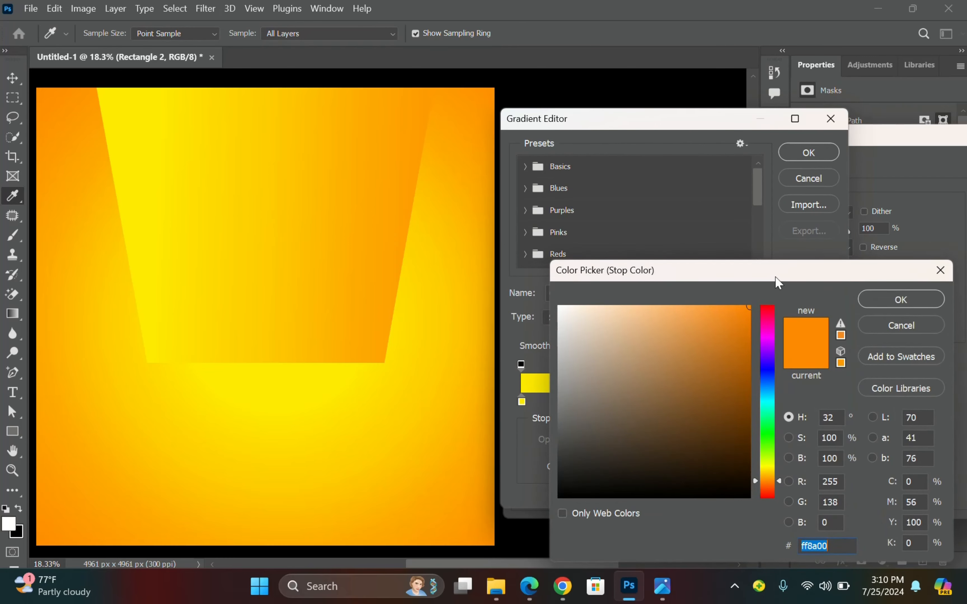
left_click_drag(775, 277, 780, 252)
left_click(847, 524)
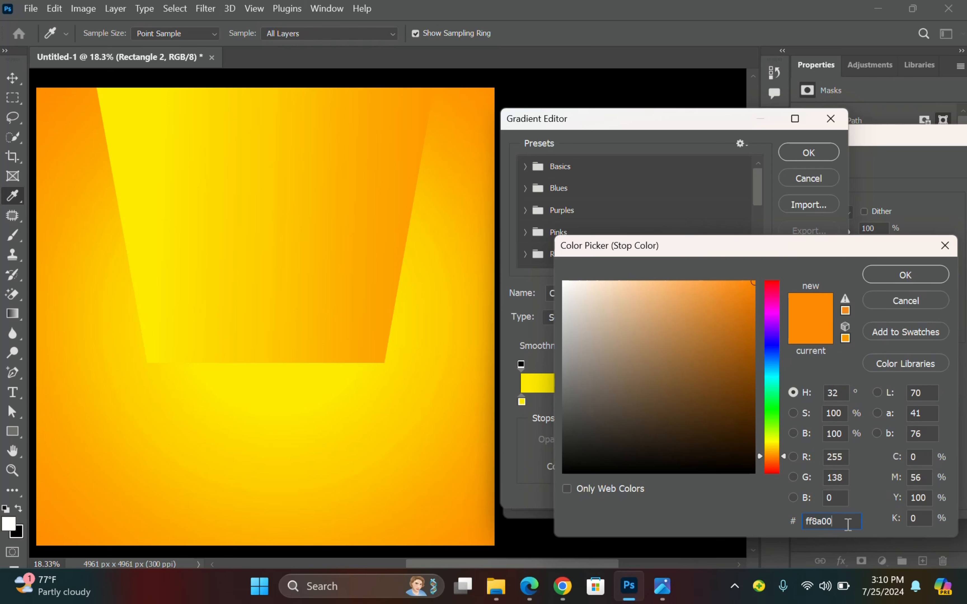
double_click(847, 523)
type("73000")
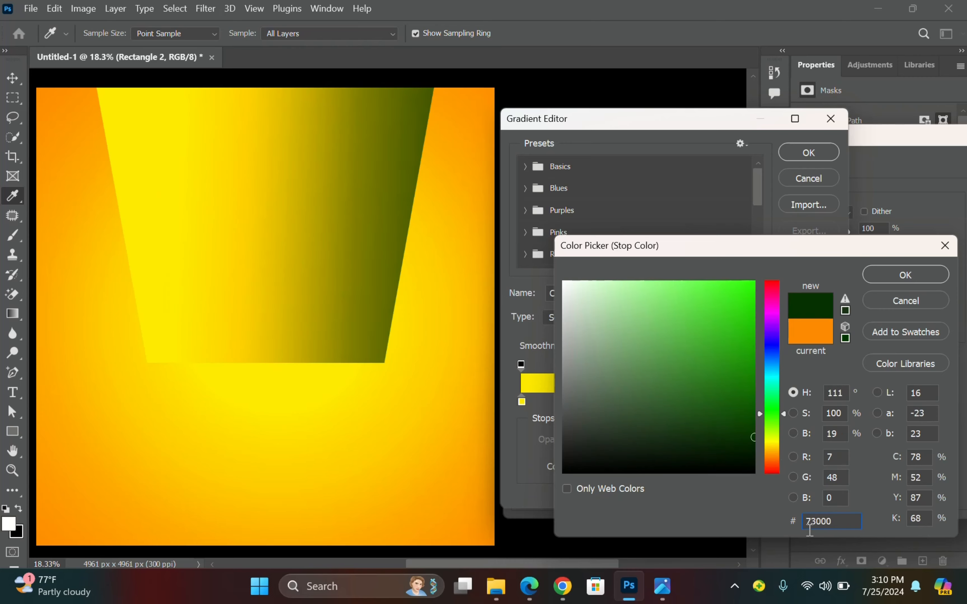
type("d")
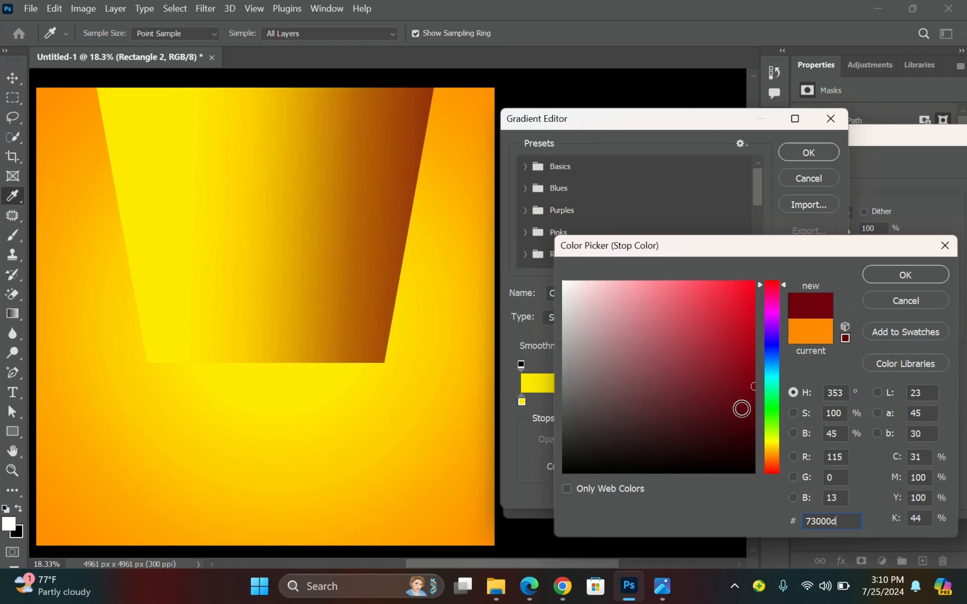
left_click(905, 275)
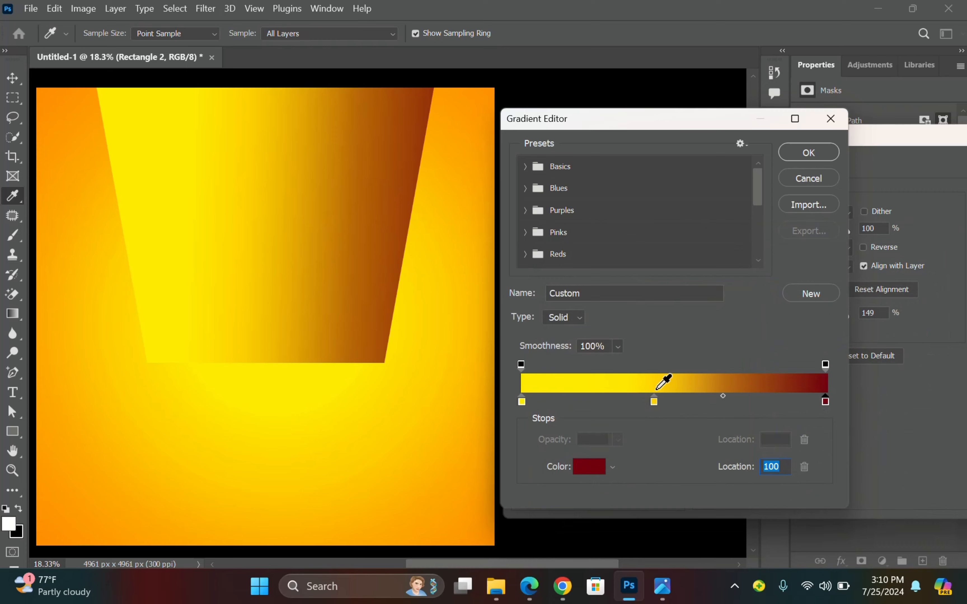
Recolour the middle stop at 44 to crimson a30221.
left_click(654, 402)
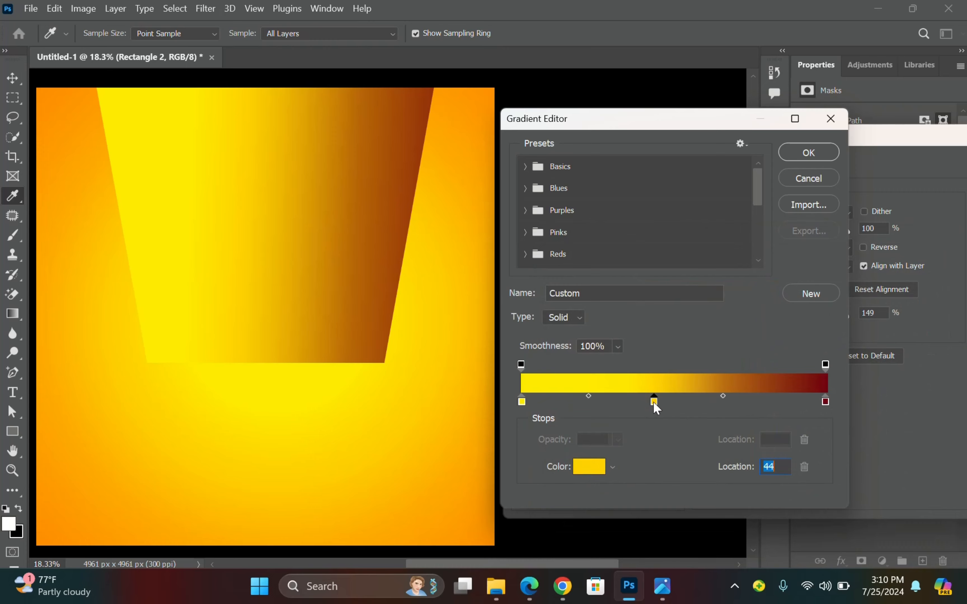
left_click(599, 477)
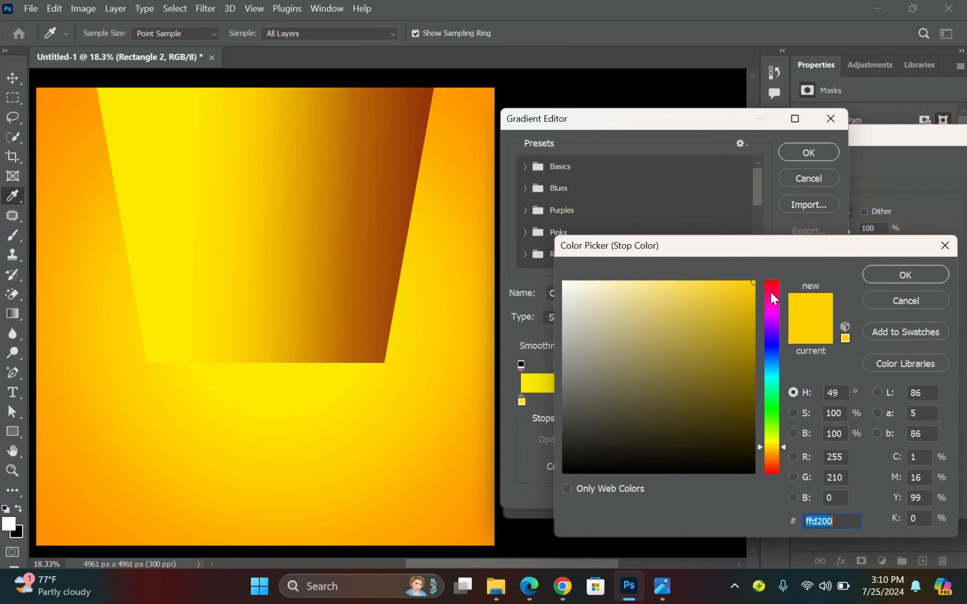
left_click_drag(773, 298, 771, 273)
left_click(749, 328)
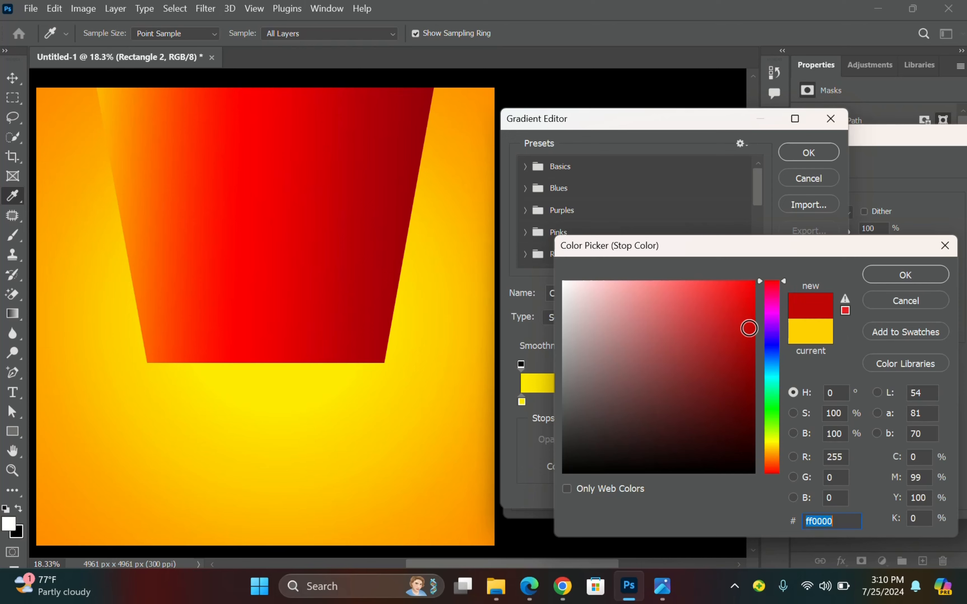
left_click(751, 326)
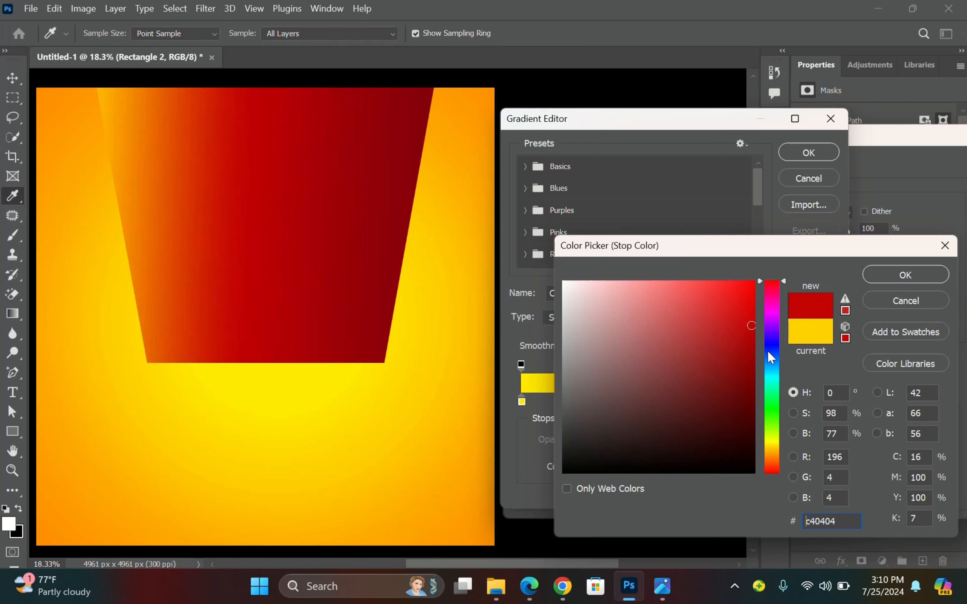
left_click(790, 521)
type("a")
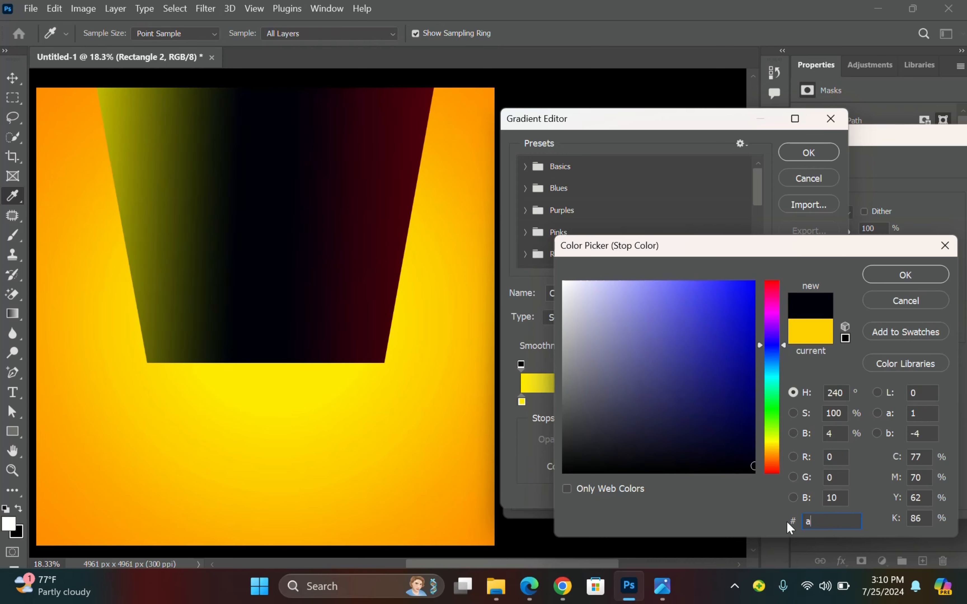
type("30")
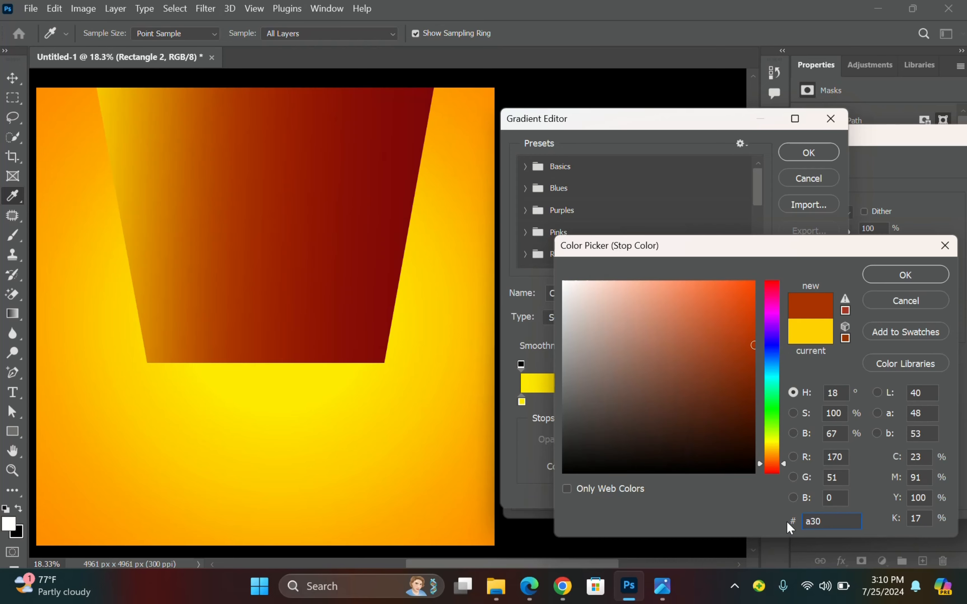
type("221")
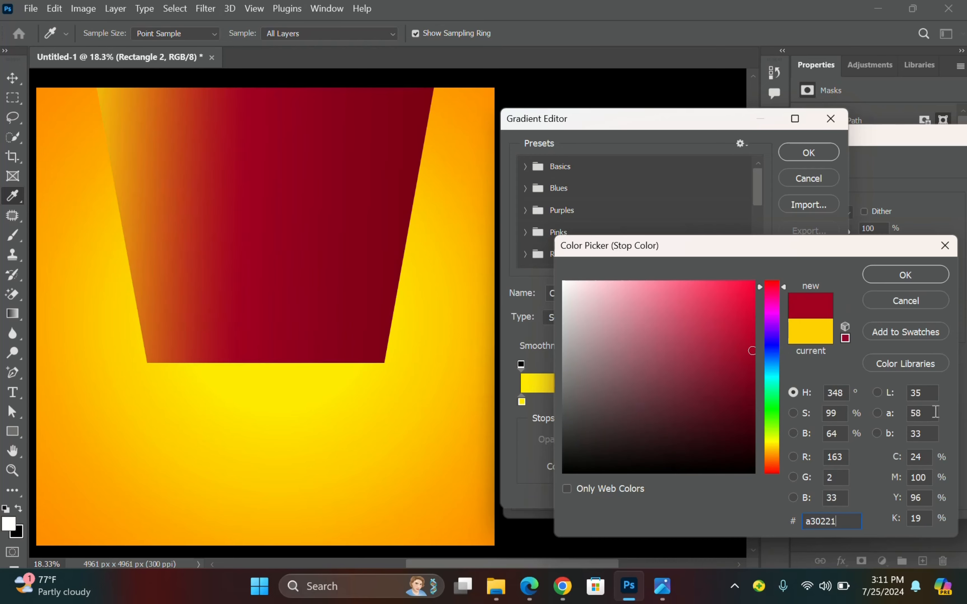
left_click(897, 274)
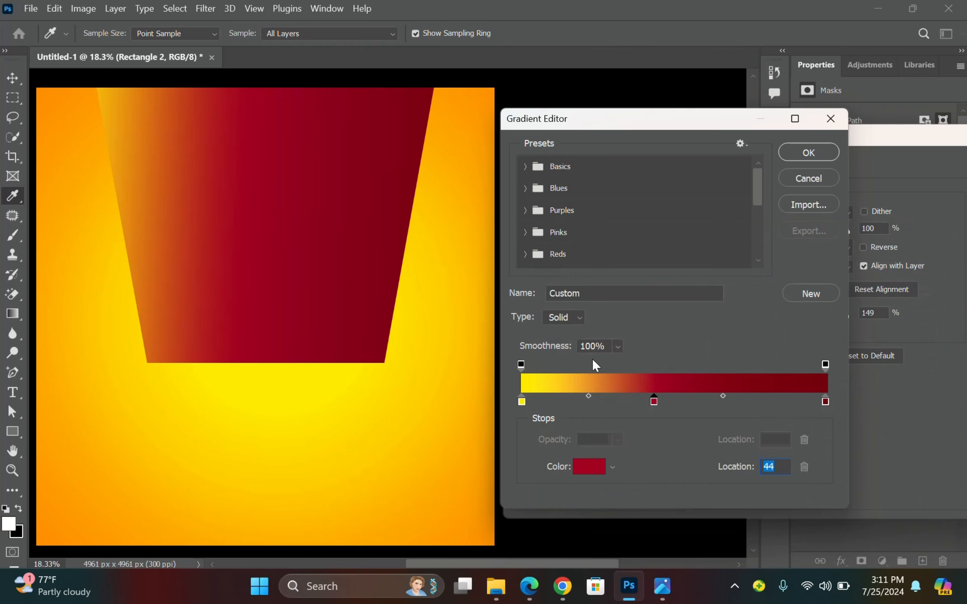
Recolour the left yellow stop to red Cd2343.
left_click(522, 401)
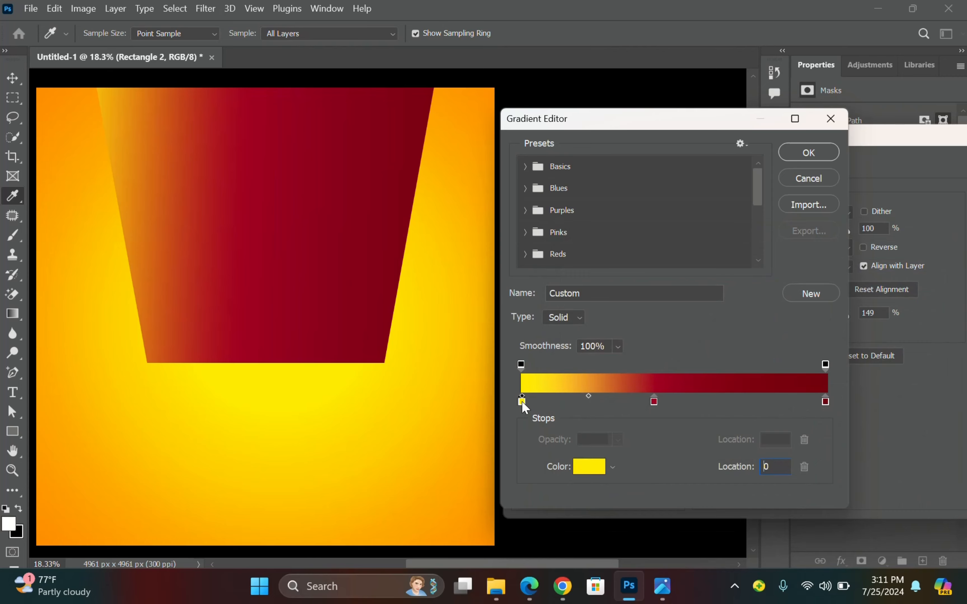
left_click(591, 467)
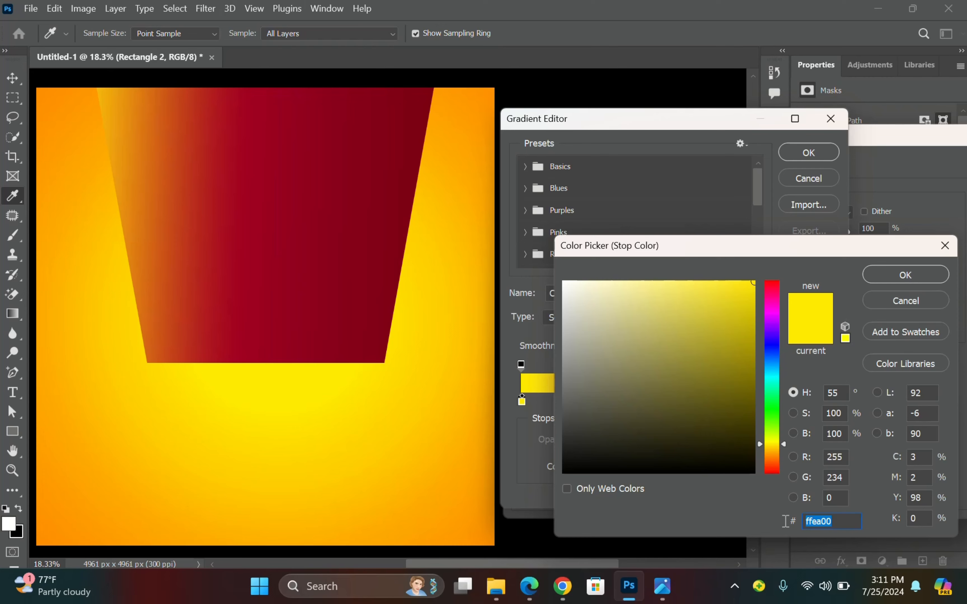
type("C")
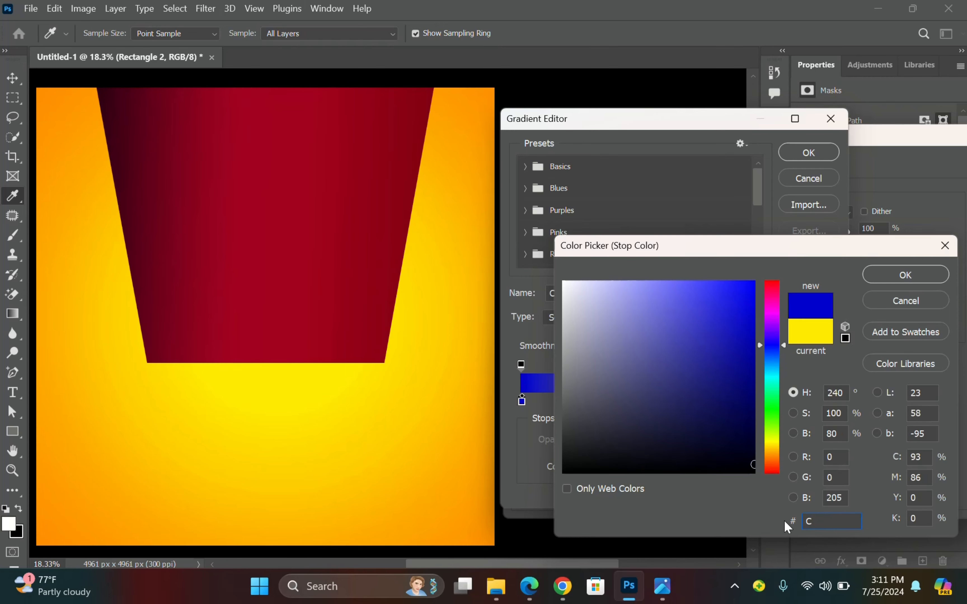
type("d23")
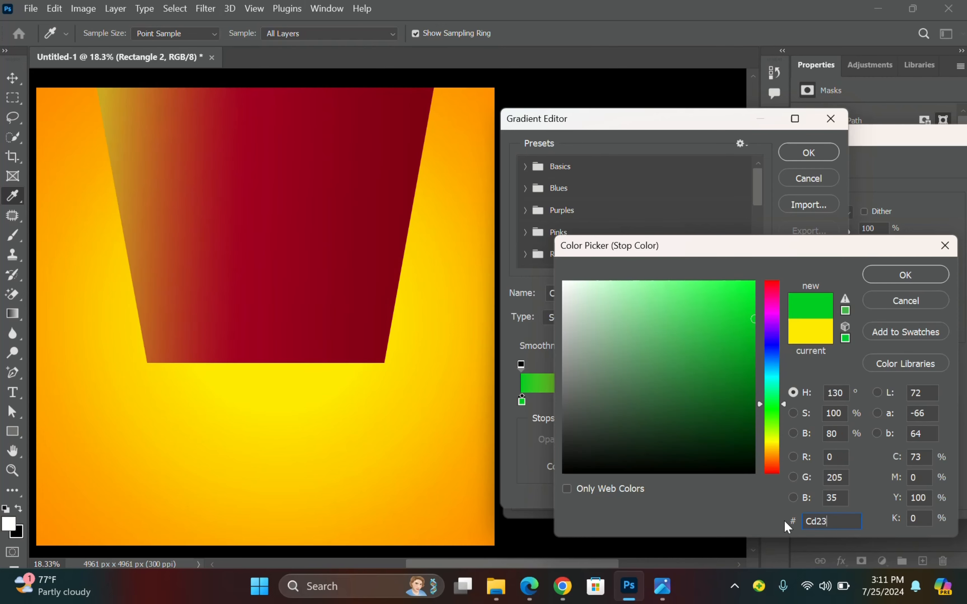
type("43")
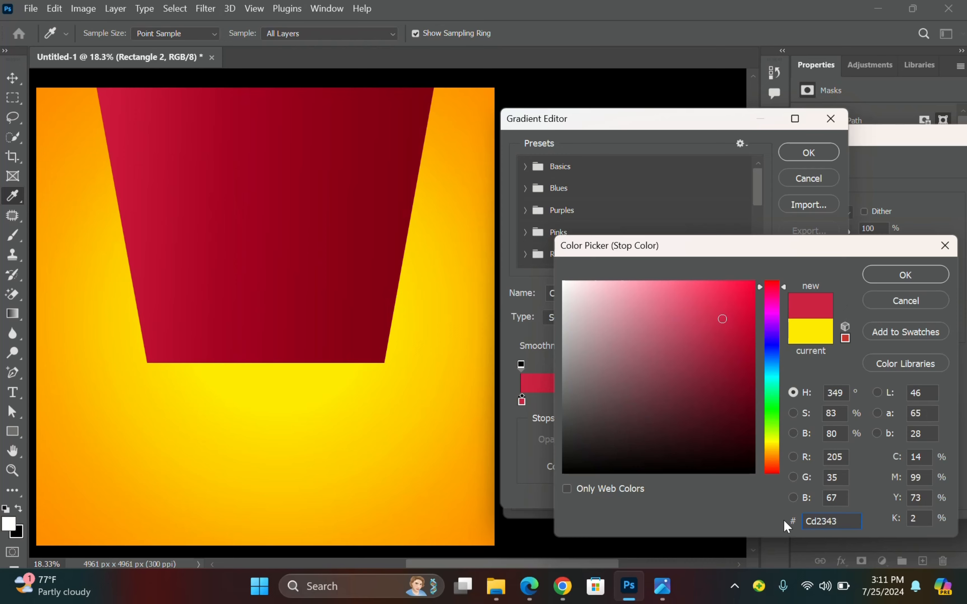
left_click(883, 279)
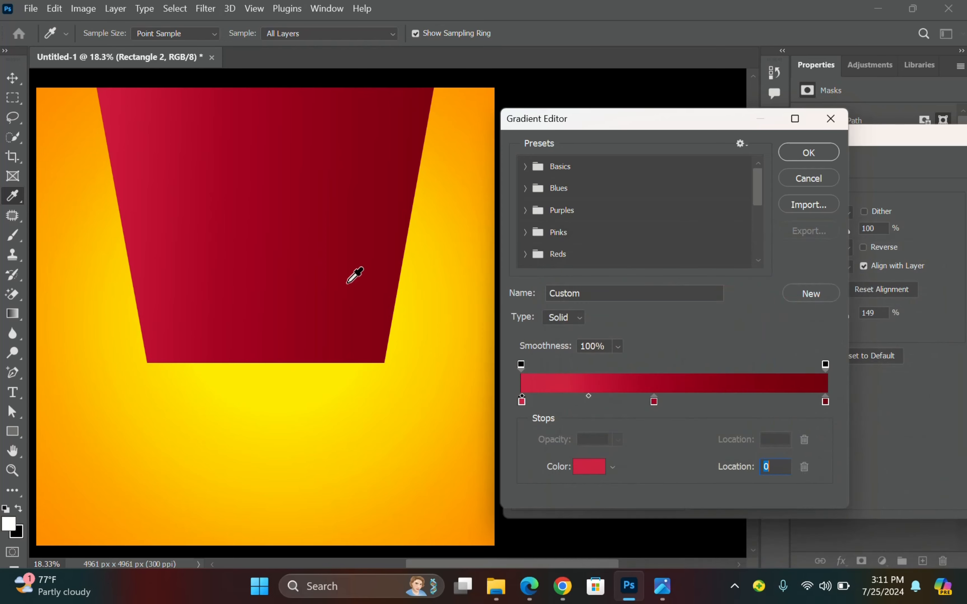
Re-pick a deeper red for the middle gradient stop.
left_click(653, 401)
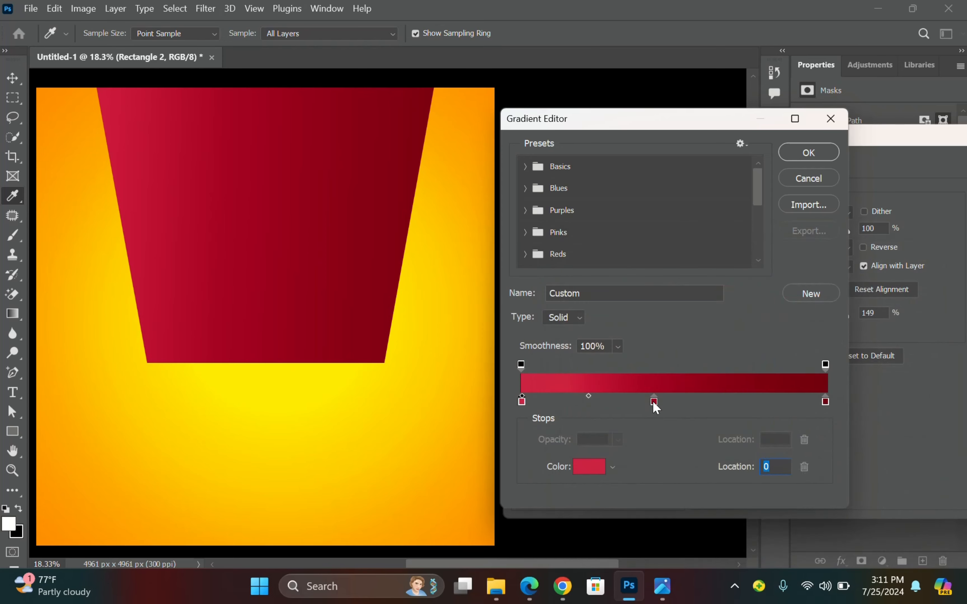
left_click(592, 471)
left_click_drag(731, 341, 754, 342)
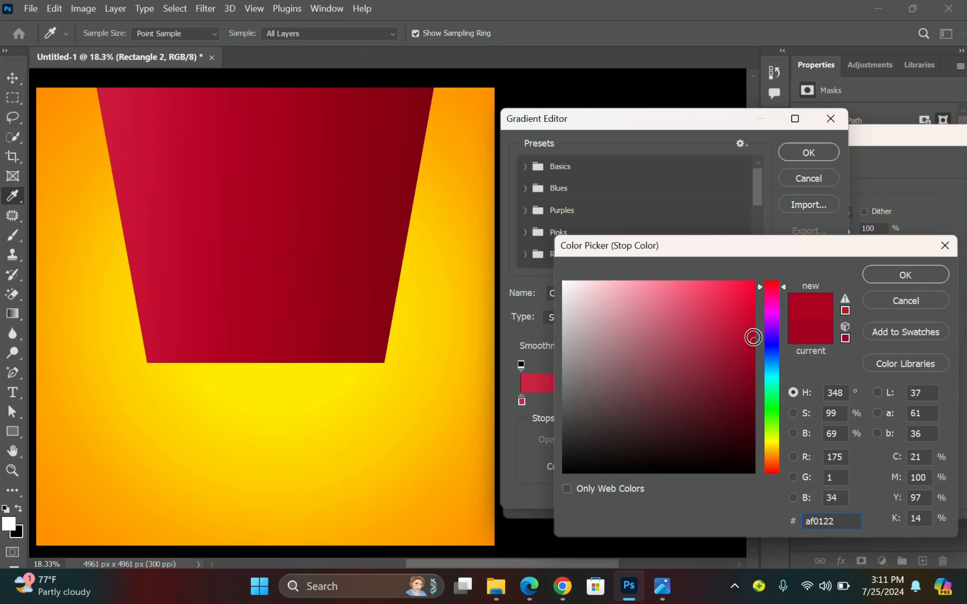
left_click(753, 338)
left_click(869, 269)
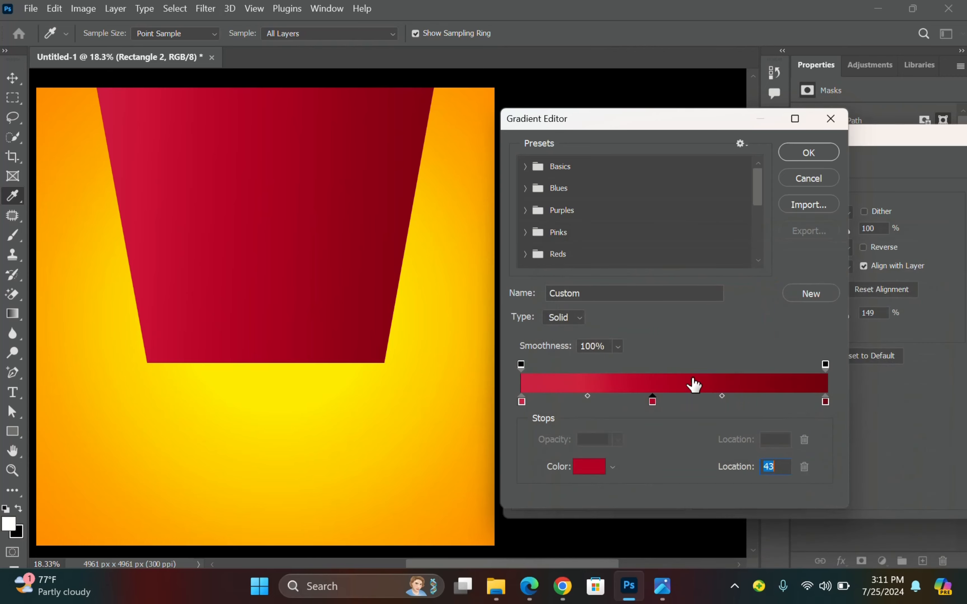
Fine-tune the left stop's red to a slightly brighter shade.
left_click(523, 401)
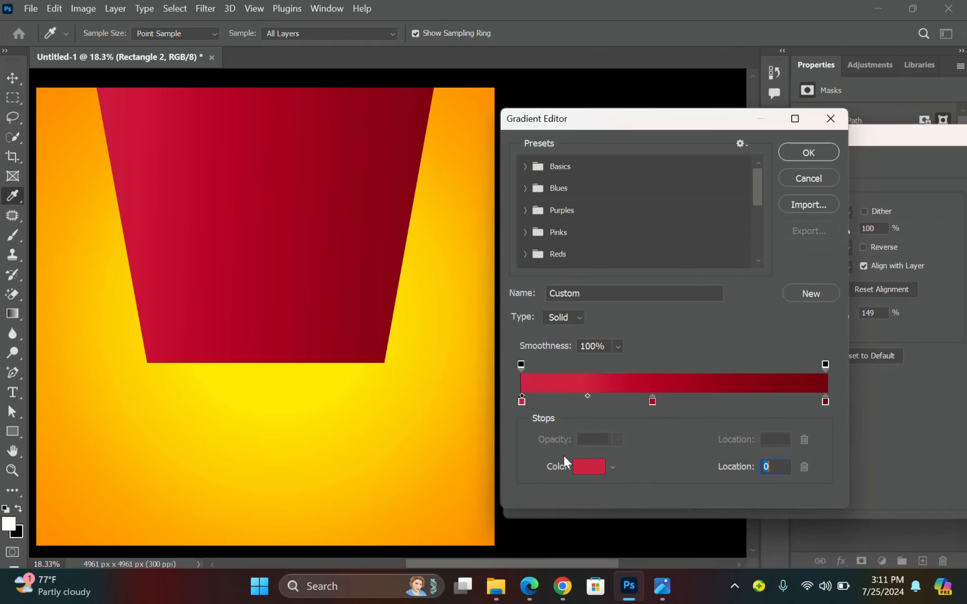
left_click(579, 464)
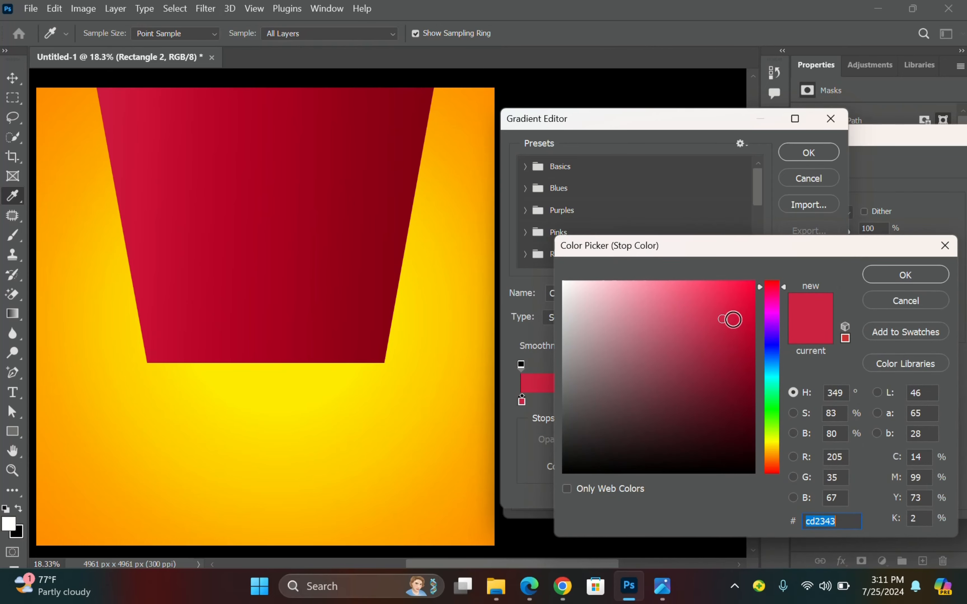
left_click(771, 282)
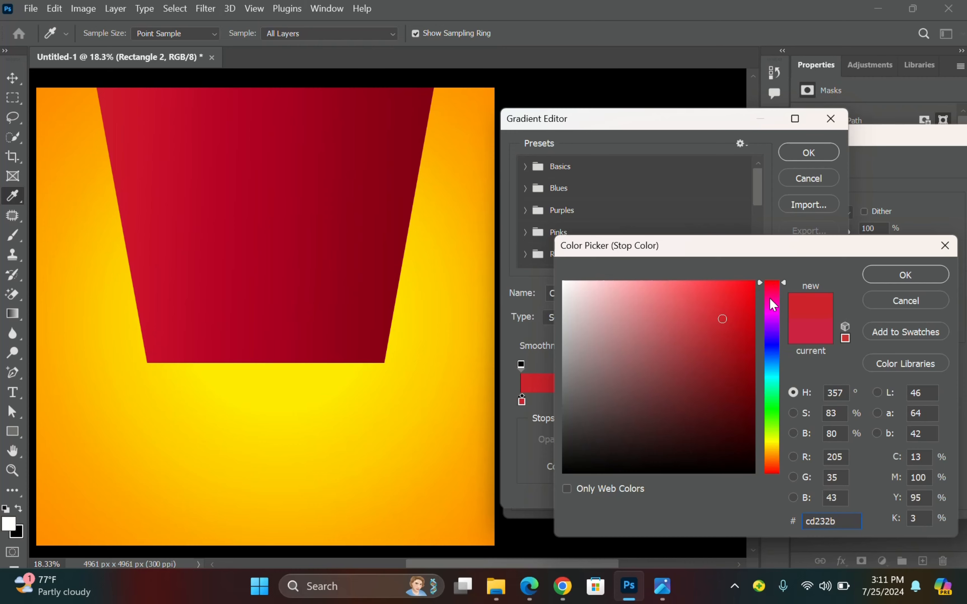
key("ctrl+z")
left_click(729, 315)
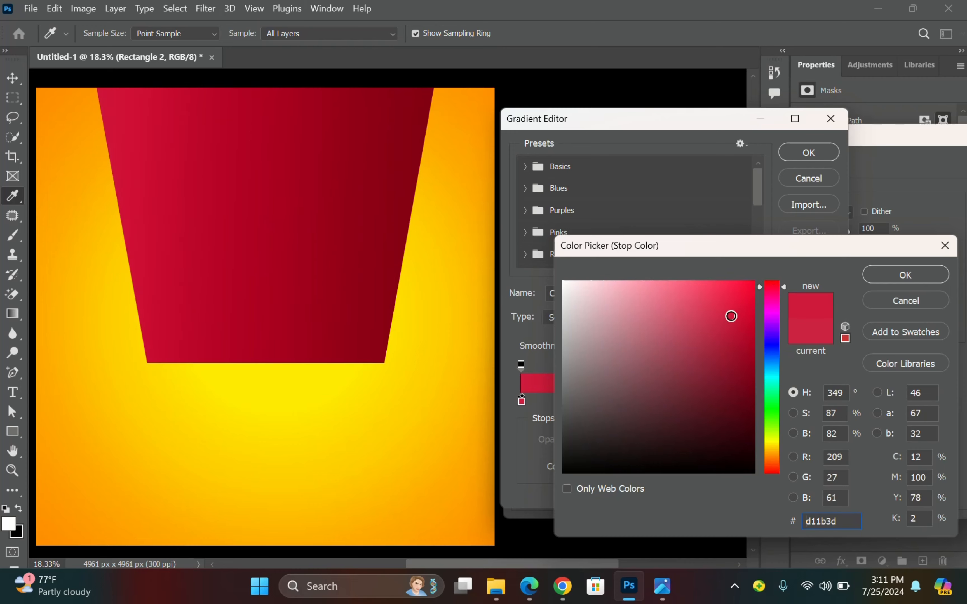
left_click(872, 273)
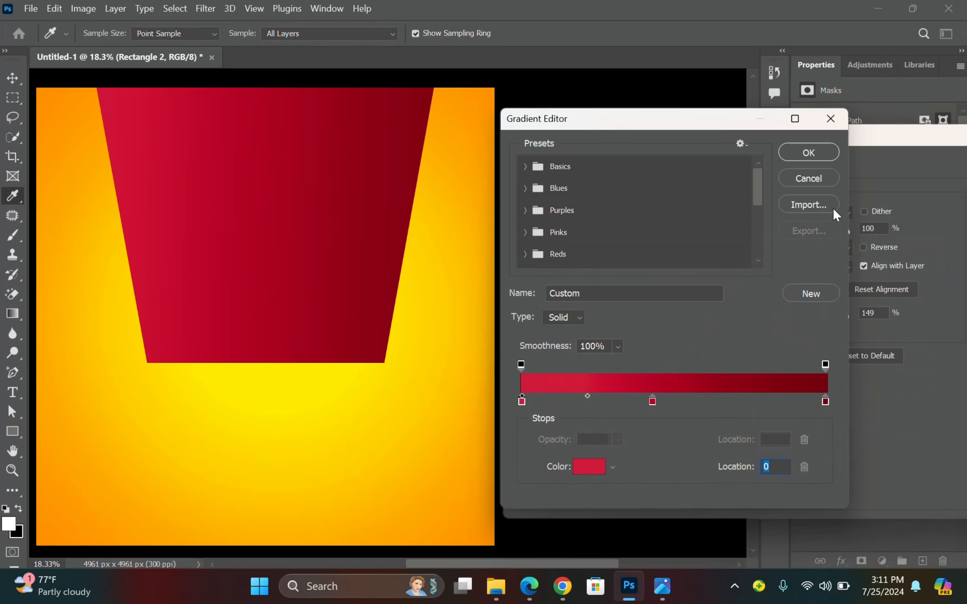
Accept the red gradient and apply the Layer Style to the banner.
left_click(809, 152)
left_click_drag(775, 142, 678, 183)
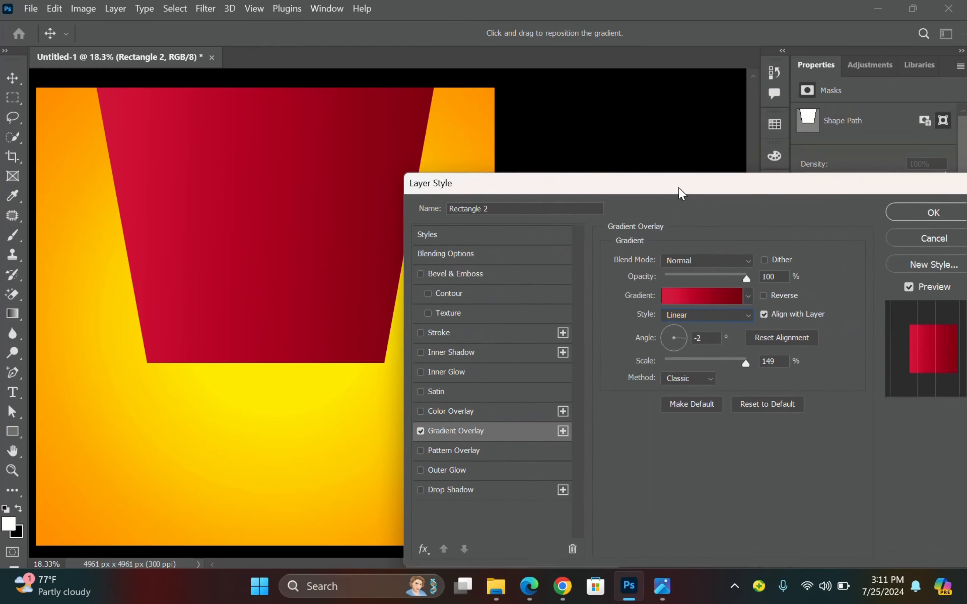
left_click(889, 209)
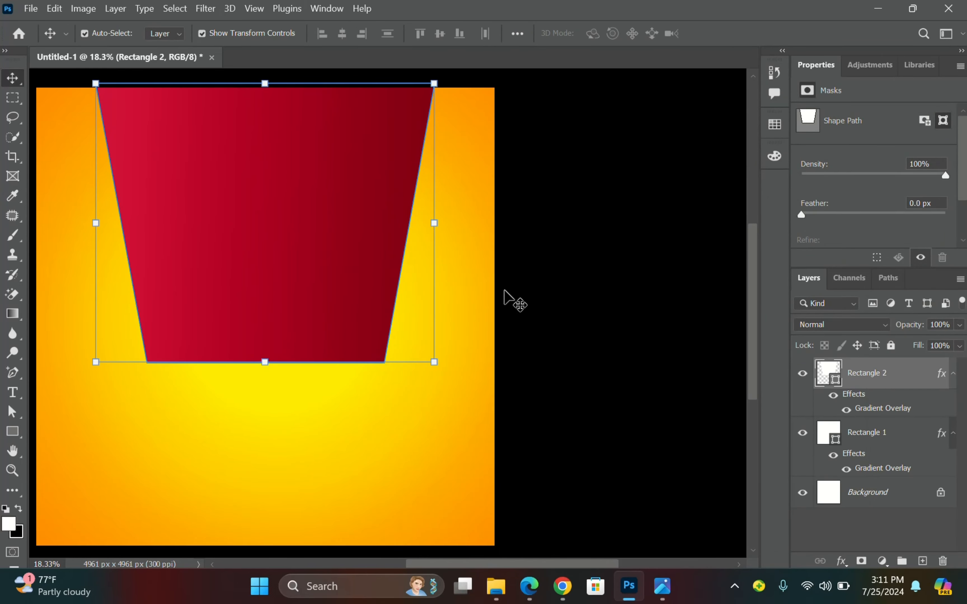
scroll(474, 298, "left", 3)
scroll(471, 291, "left", 1)
scroll(471, 290, "right", 1)
scroll(148, 315, "left", 1)
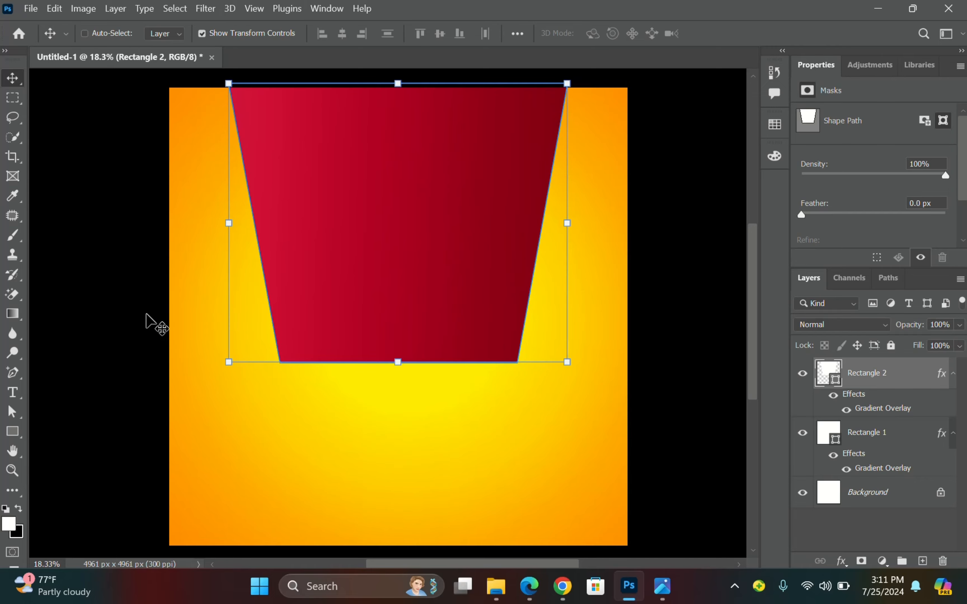
left_click(143, 287, "ctrl")
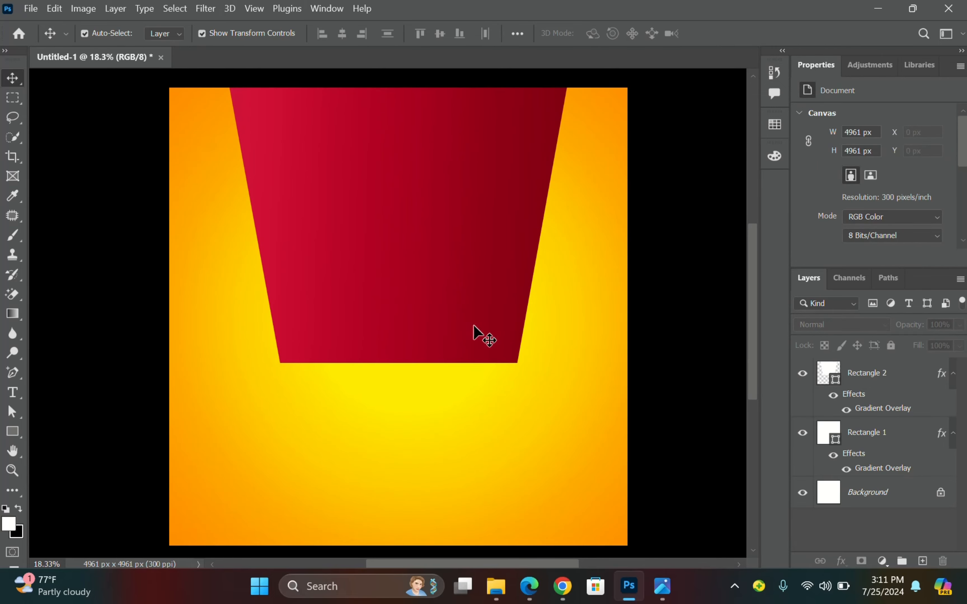
left_click(663, 586)
Look over PS2.jpg in Photos, then bring the Photoshop flyer back to the front.
scroll(761, 344, "down", 2)
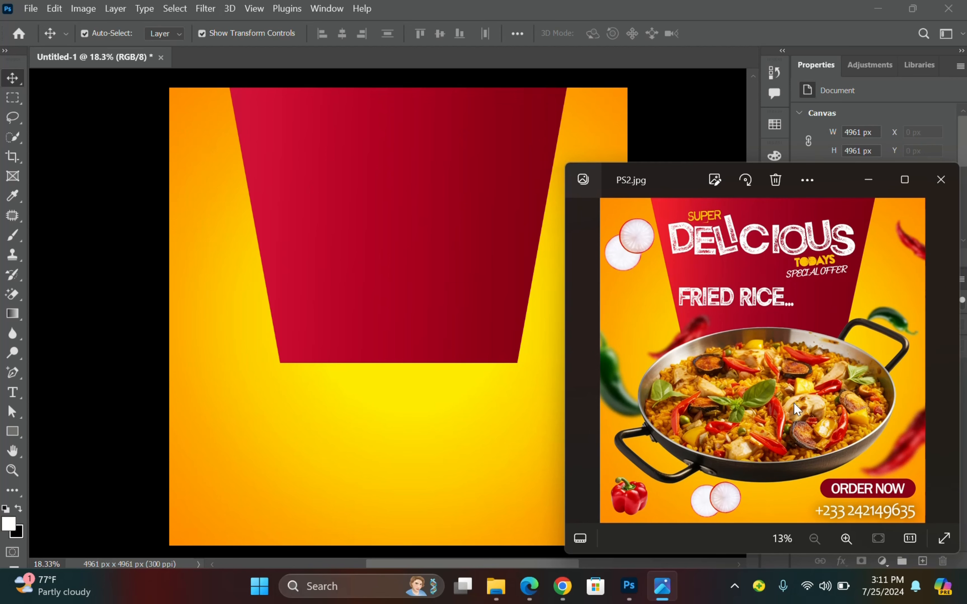
left_click(115, 183)
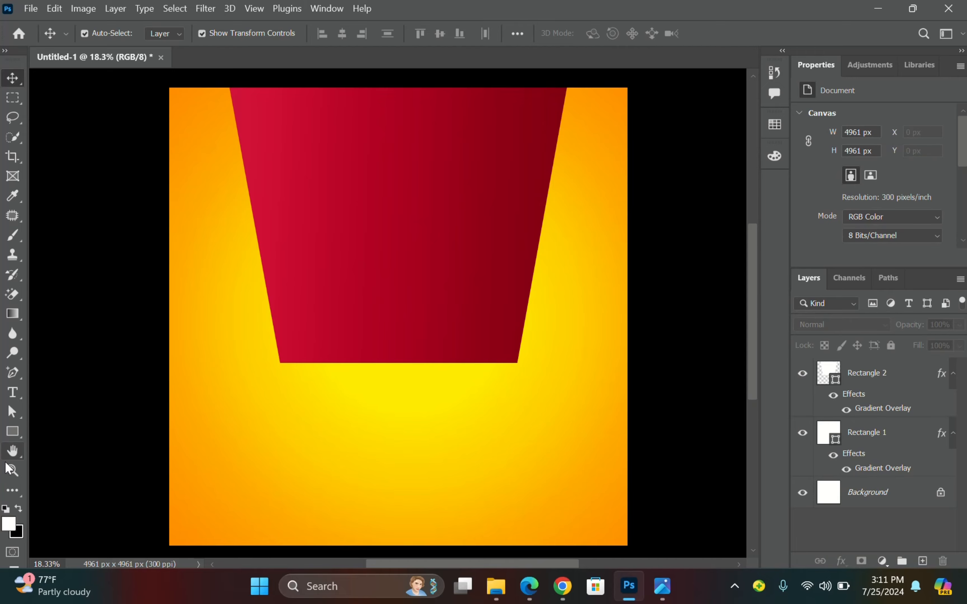
mouse_move(499, 594)
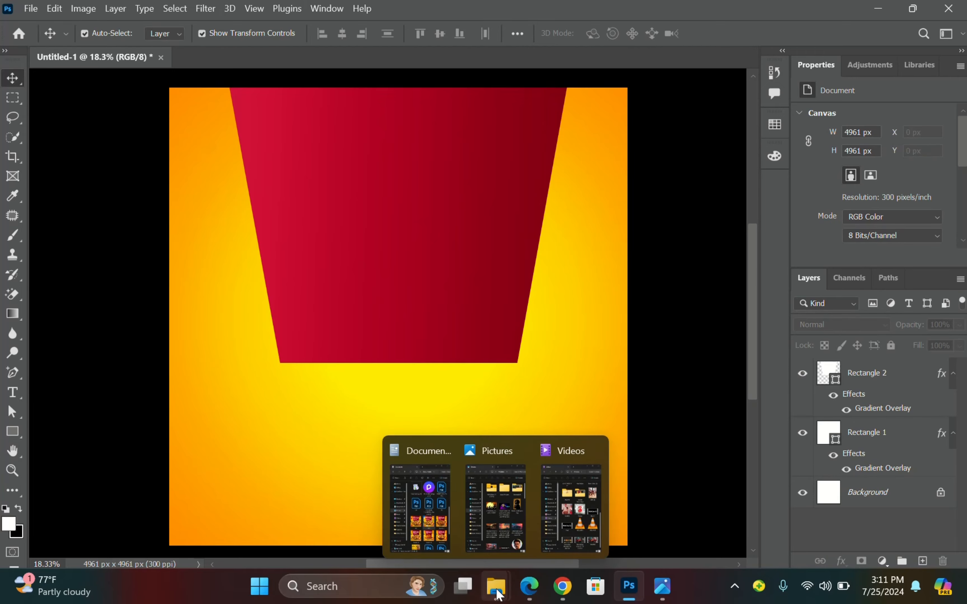
Open Downloads in File Explorer and drag the paella pan image onto the flyer.
left_click(509, 523)
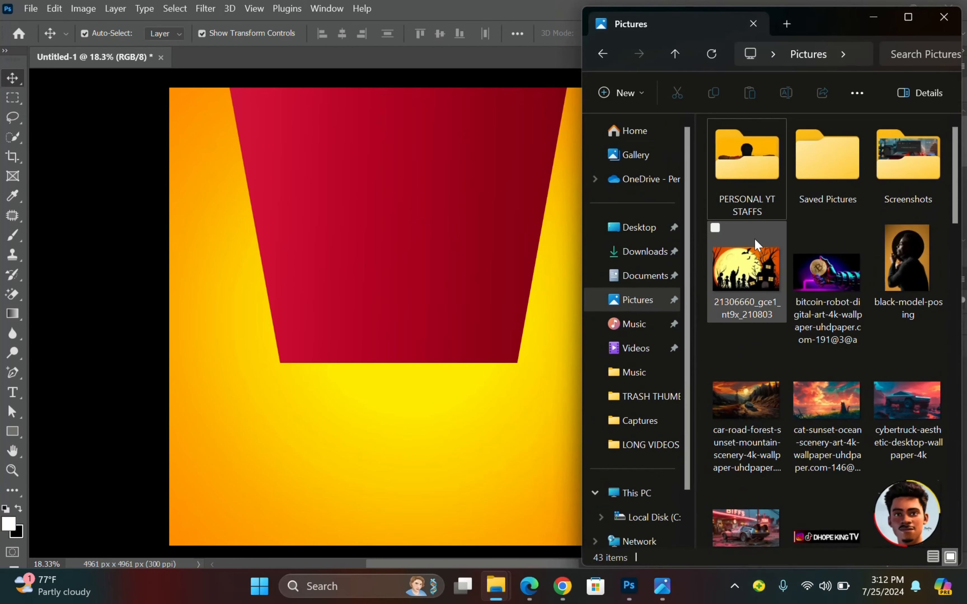
left_click(649, 252)
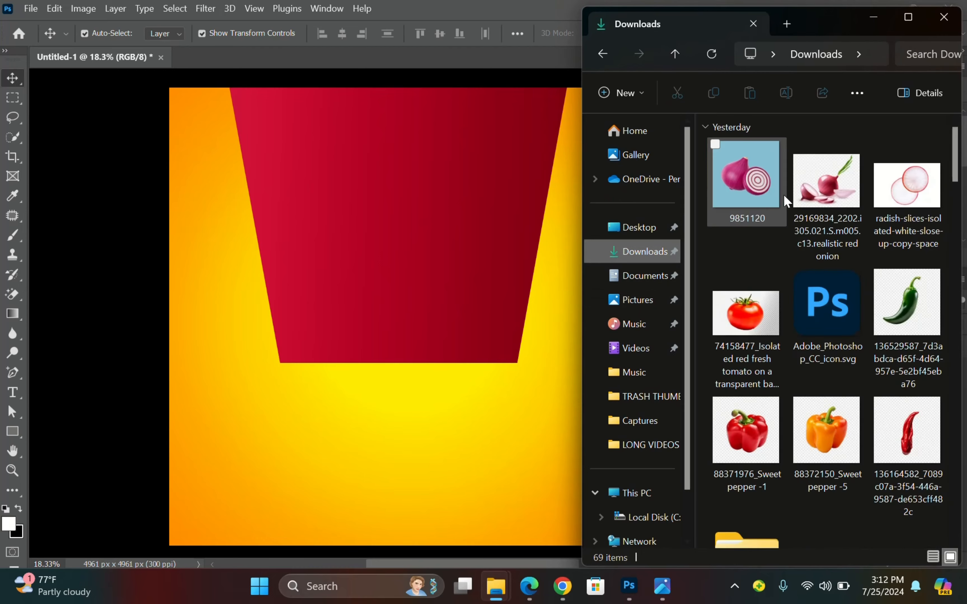
scroll(831, 288, "down", 10)
scroll(853, 296, "down", 5)
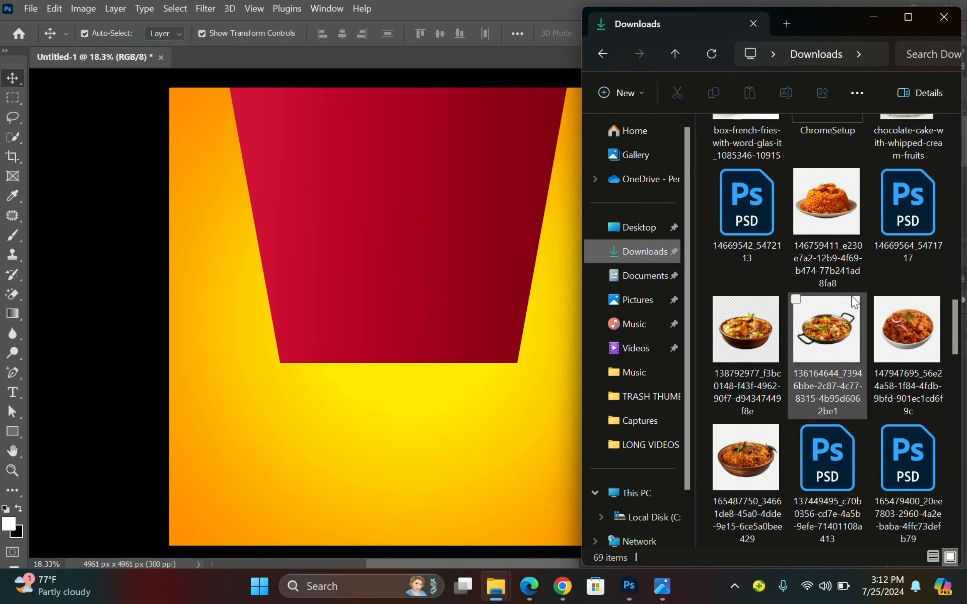
left_click_drag(826, 335, 490, 393)
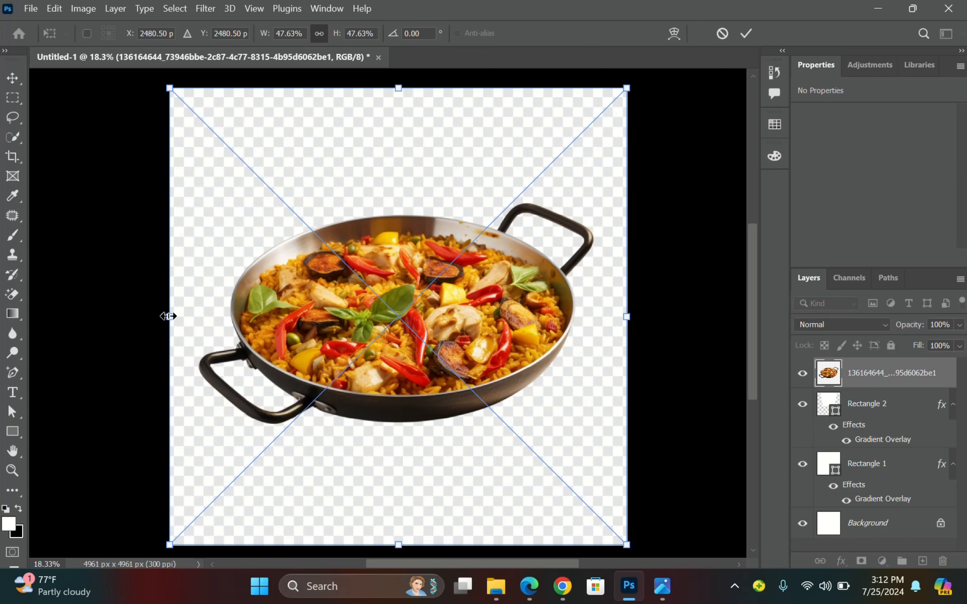
Scale the placed pan image to about 43% and position it left and down.
left_click_drag(169, 316, 218, 316)
left_click_drag(391, 316, 367, 326)
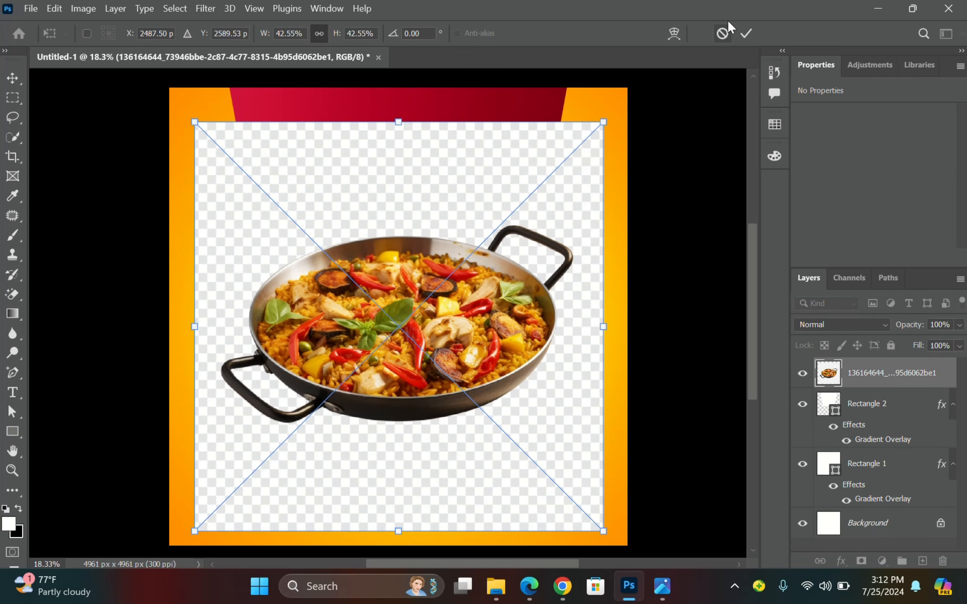
key("Return")
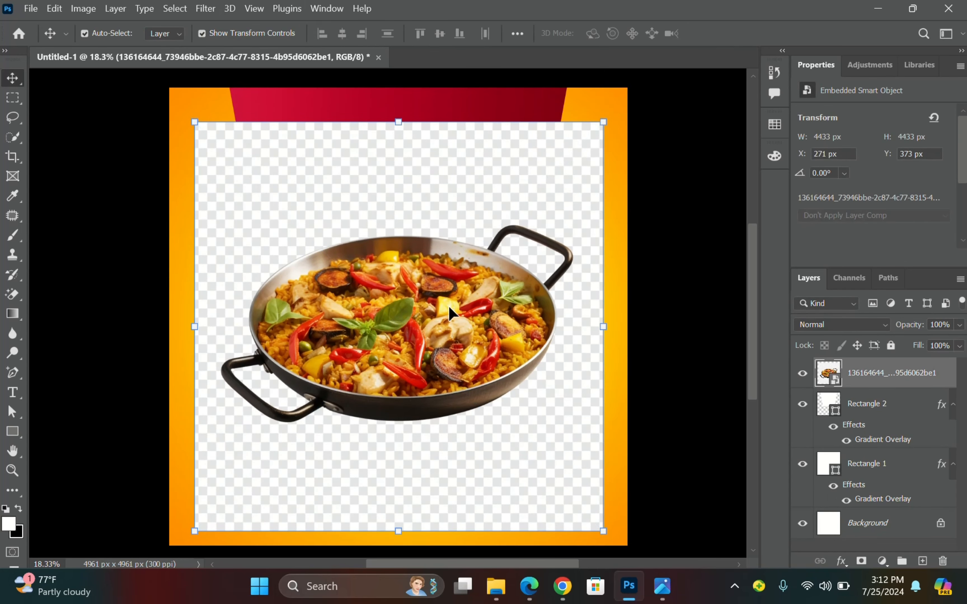
Rasterize the pan layer and Magic Erase its white backdrop and handle interiors.
left_click(13, 299)
left_click(45, 294)
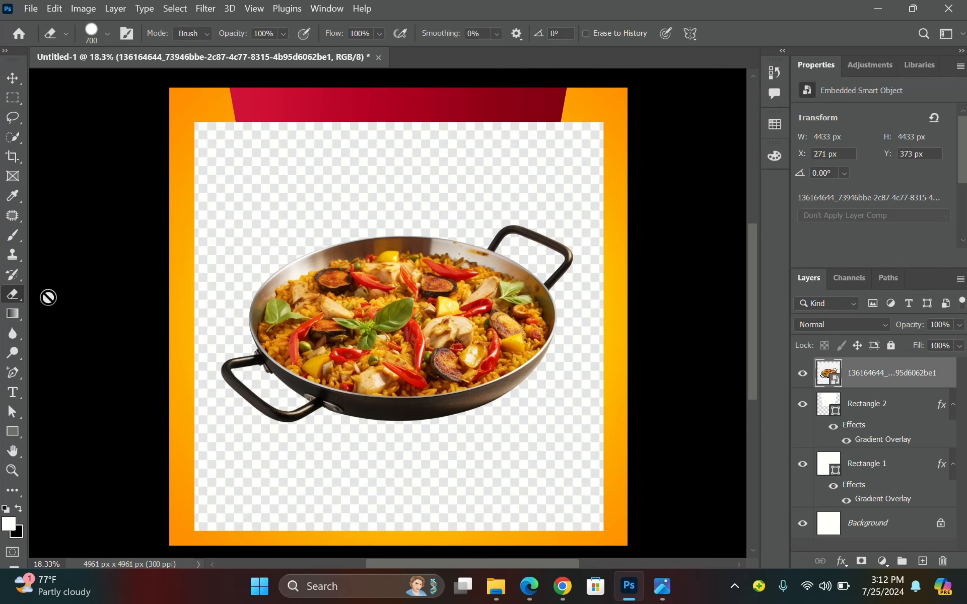
left_click(17, 298)
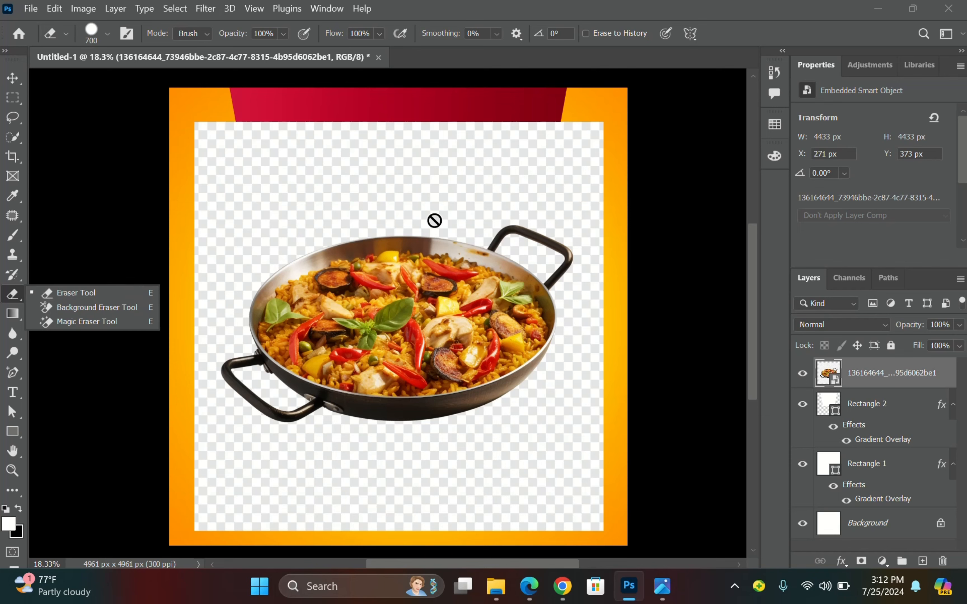
left_click(87, 323)
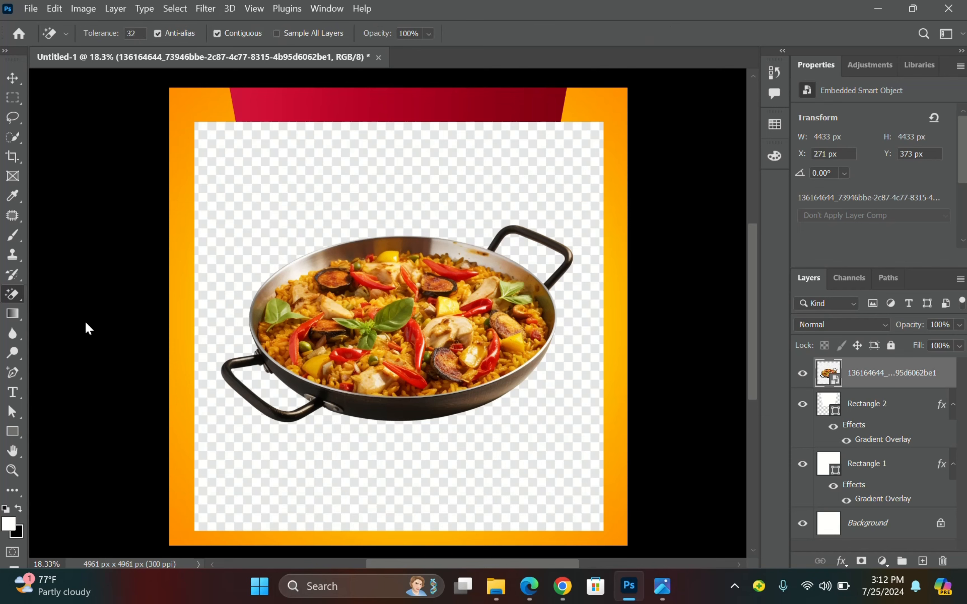
left_click(280, 227)
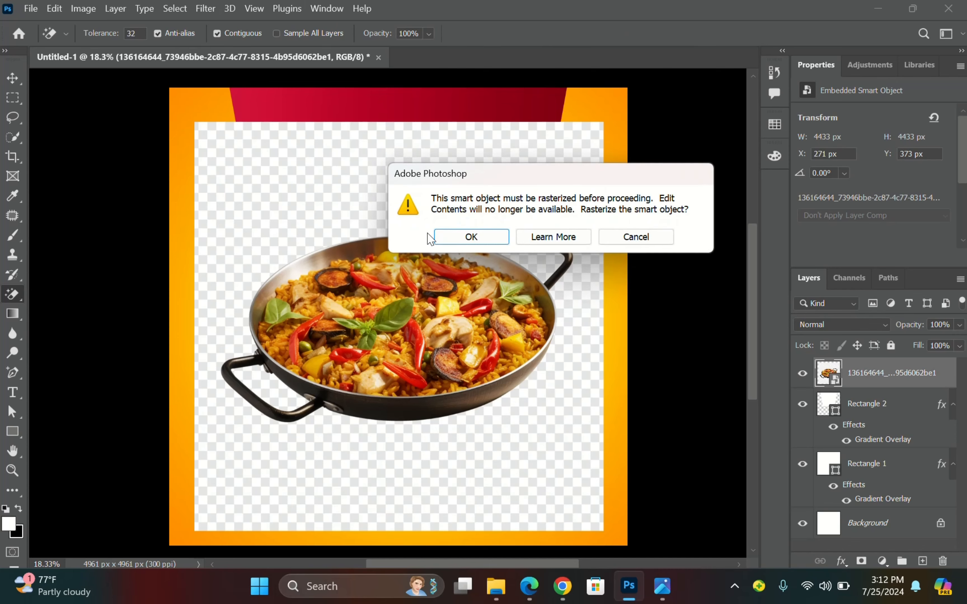
left_click(450, 239)
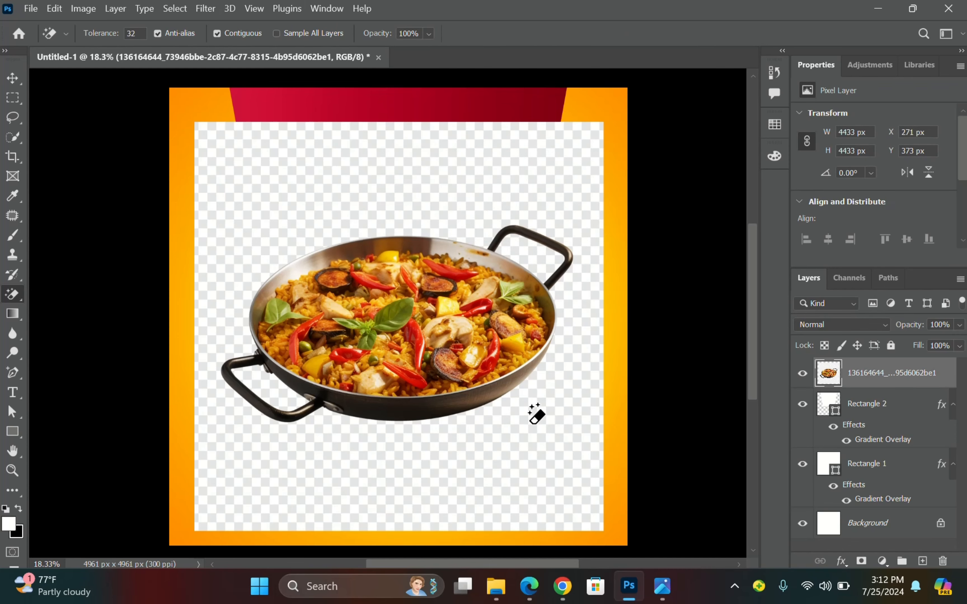
scroll(360, 296, "up", 1)
left_click(601, 239)
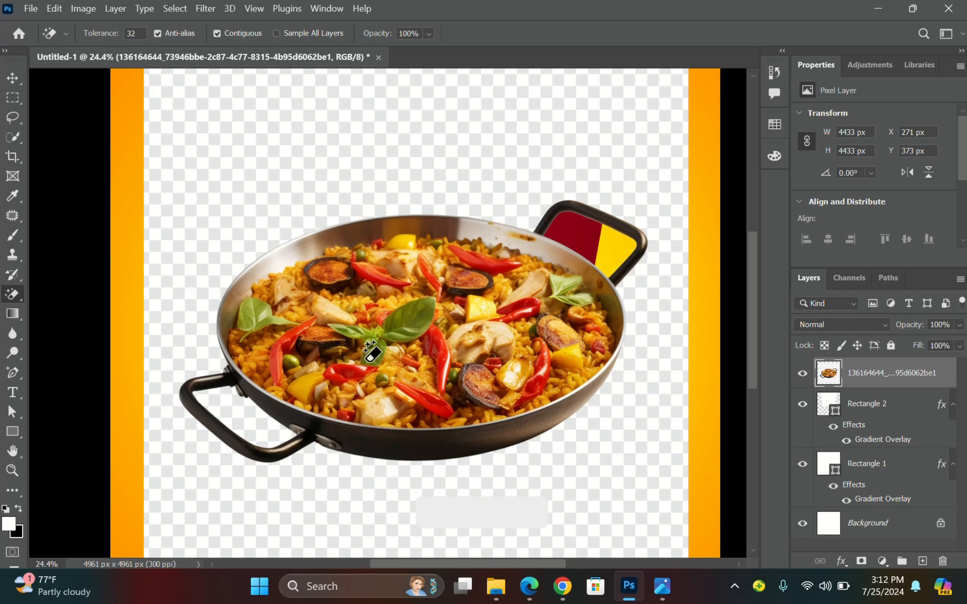
left_click(243, 413)
left_click(241, 481)
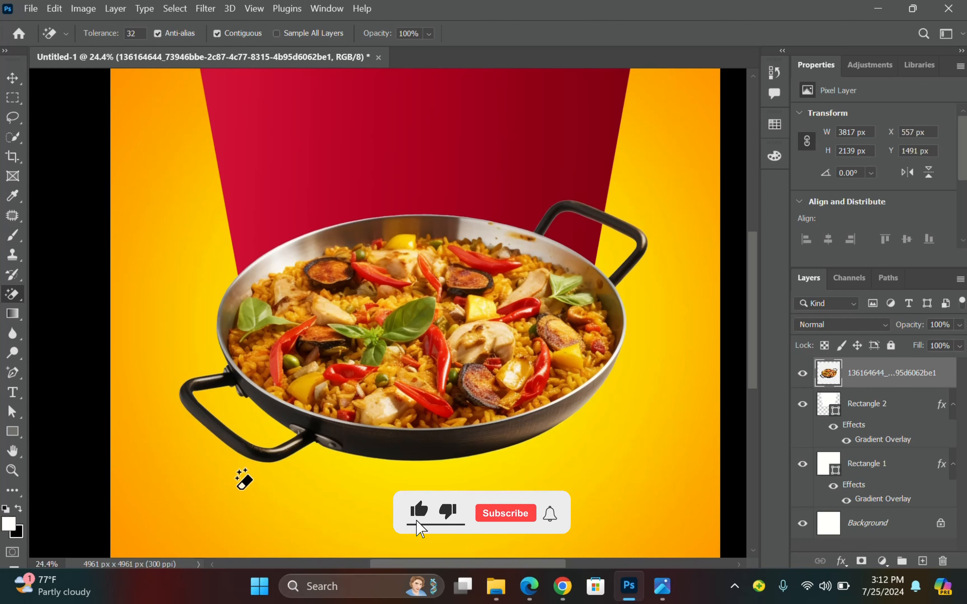
Move the paella pan lower on the flyer with the Move tool.
left_click(12, 78)
scroll(419, 296, "up", 1)
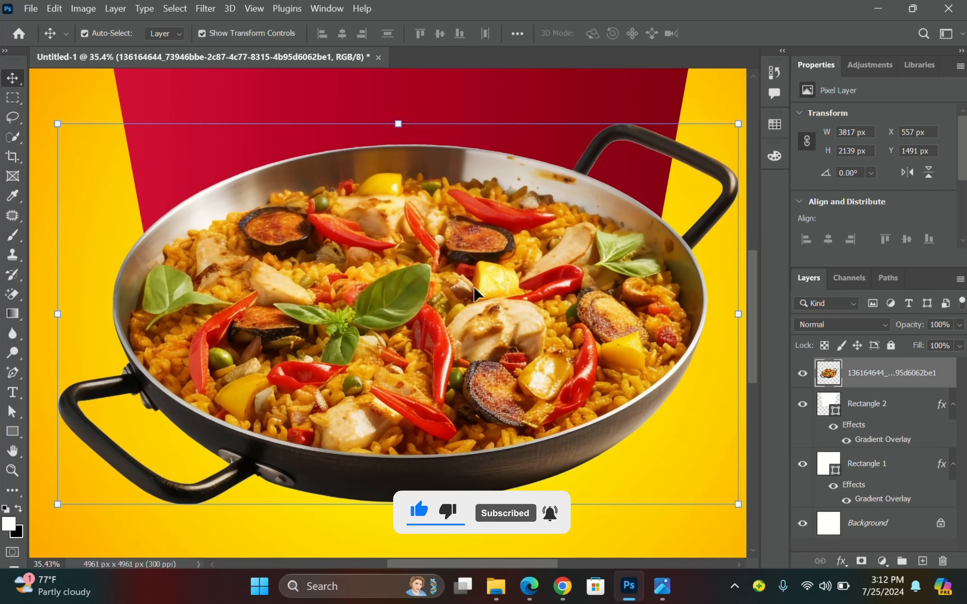
scroll(410, 298, "down", 2)
scroll(433, 293, "down", 5)
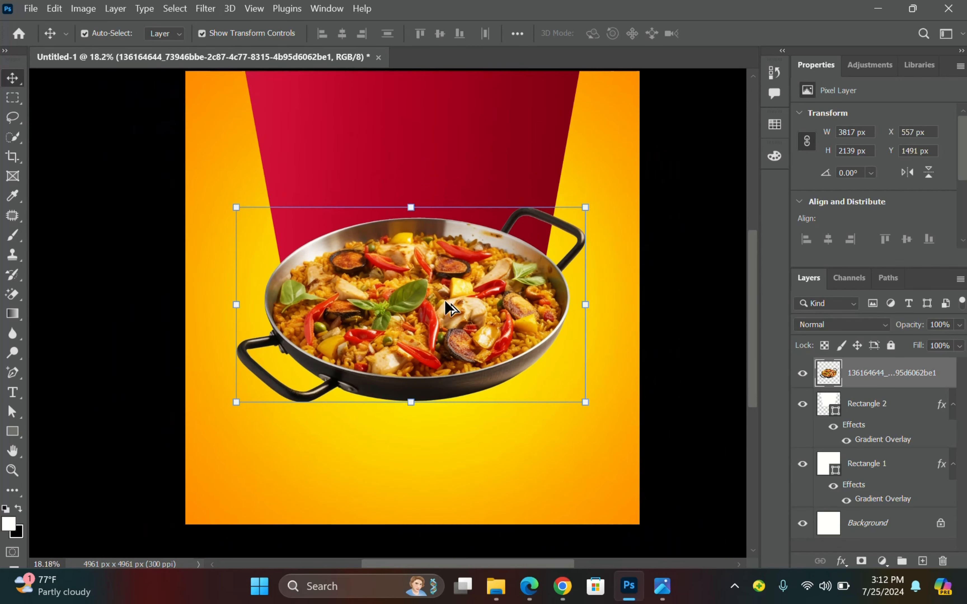
left_click_drag(452, 321, 448, 356)
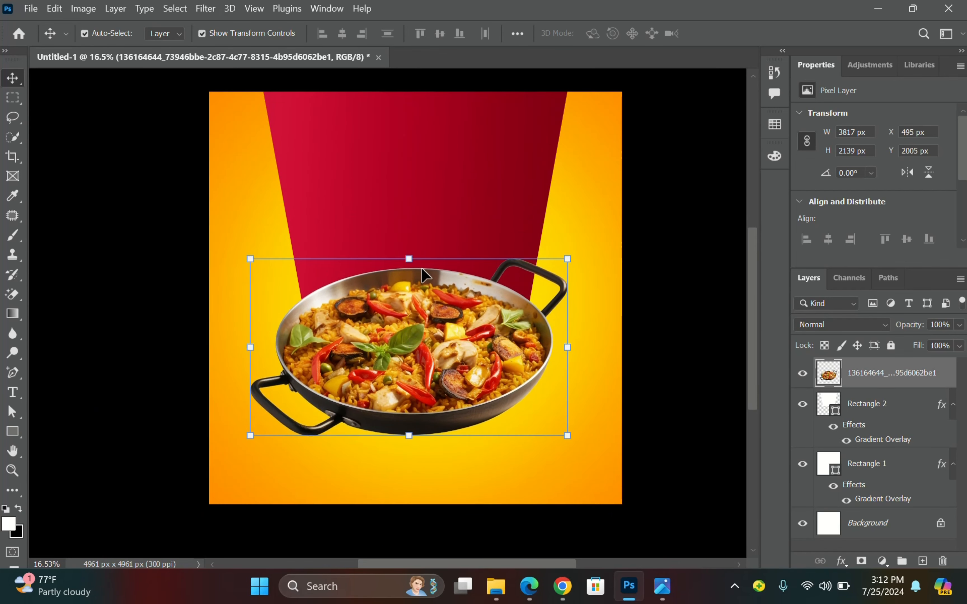
Scale the pan to about 116%, centre it horizontally, and commit the transform.
key("ctrl+t")
left_click_drag(408, 252, 413, 238)
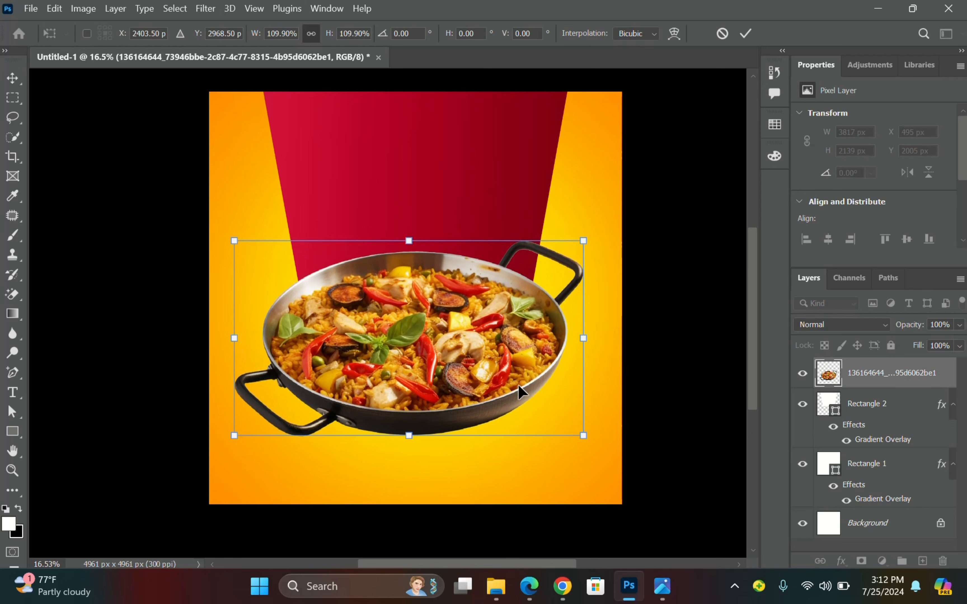
left_click_drag(583, 437, 596, 451)
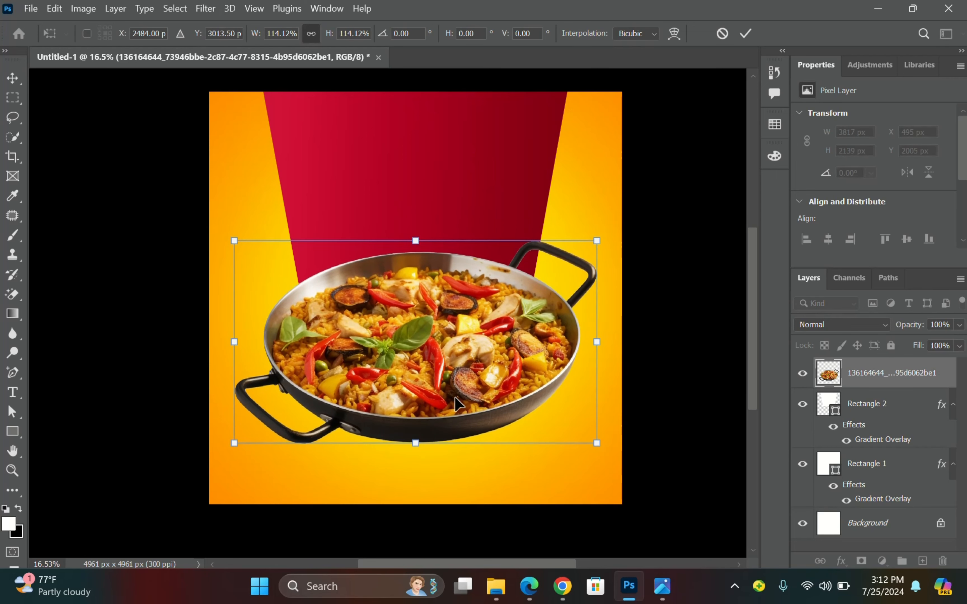
mouse_move(457, 404)
left_mouse_down()
mouse_move(441, 407)
mouse_move(452, 411)
left_mouse_up()
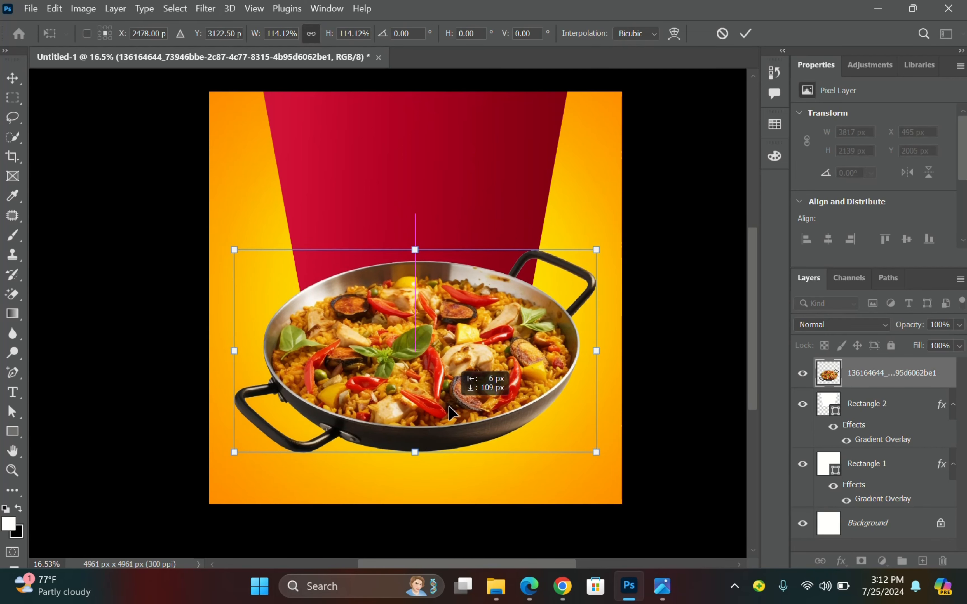
scroll(445, 424, "up", 1)
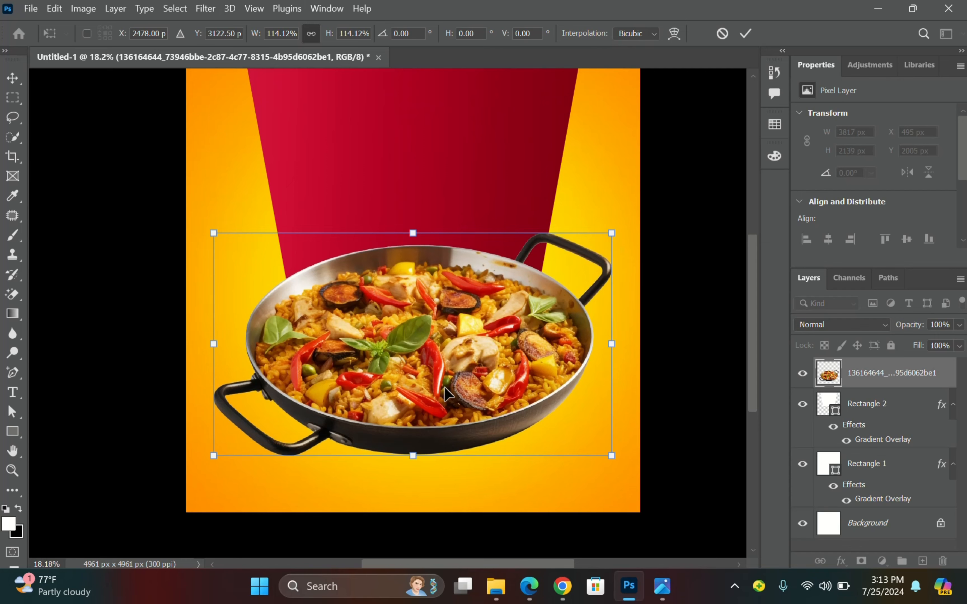
key("Down")
key("Down")
key("Down")
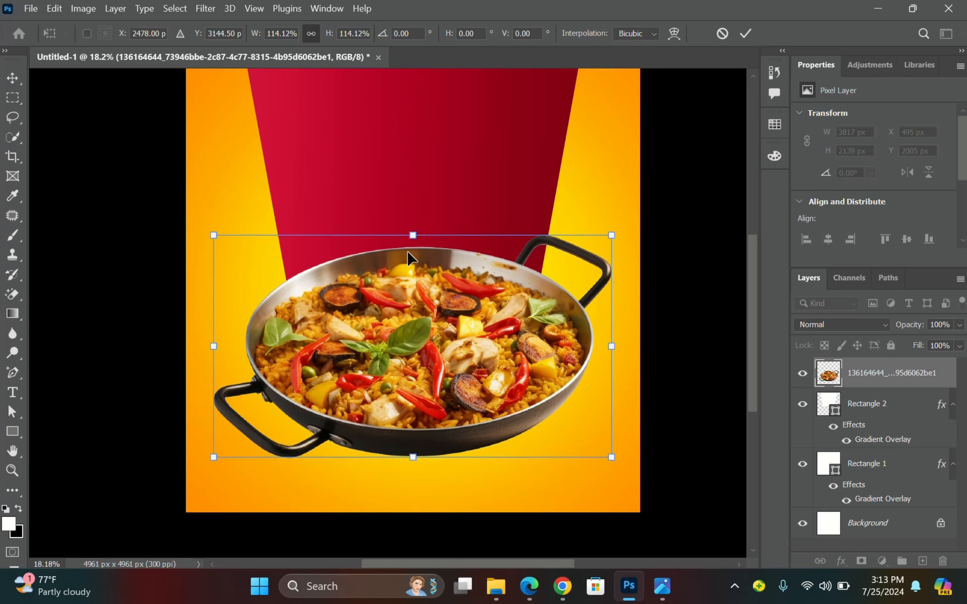
key("Up")
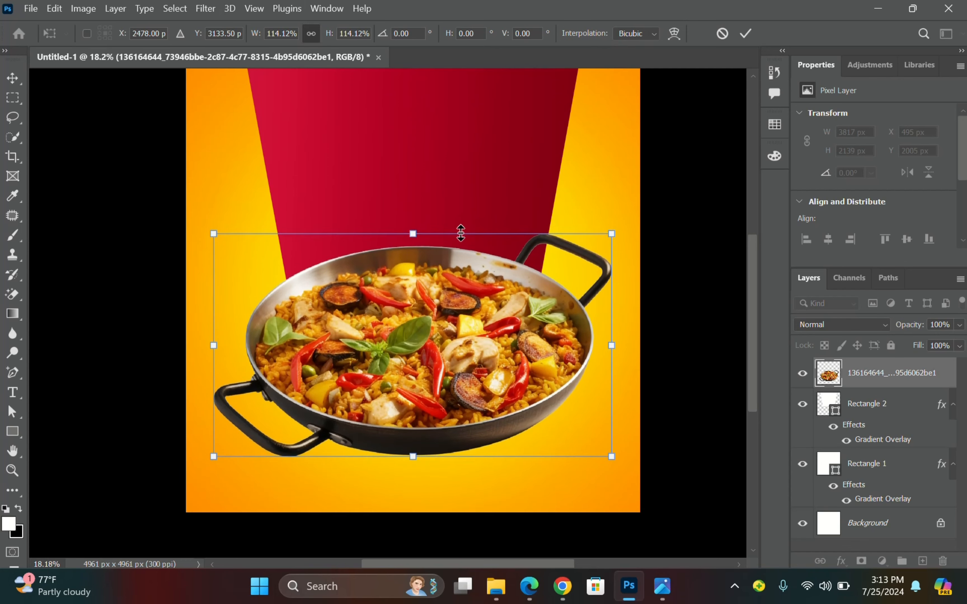
left_click_drag(415, 229, 414, 225)
left_click(744, 33)
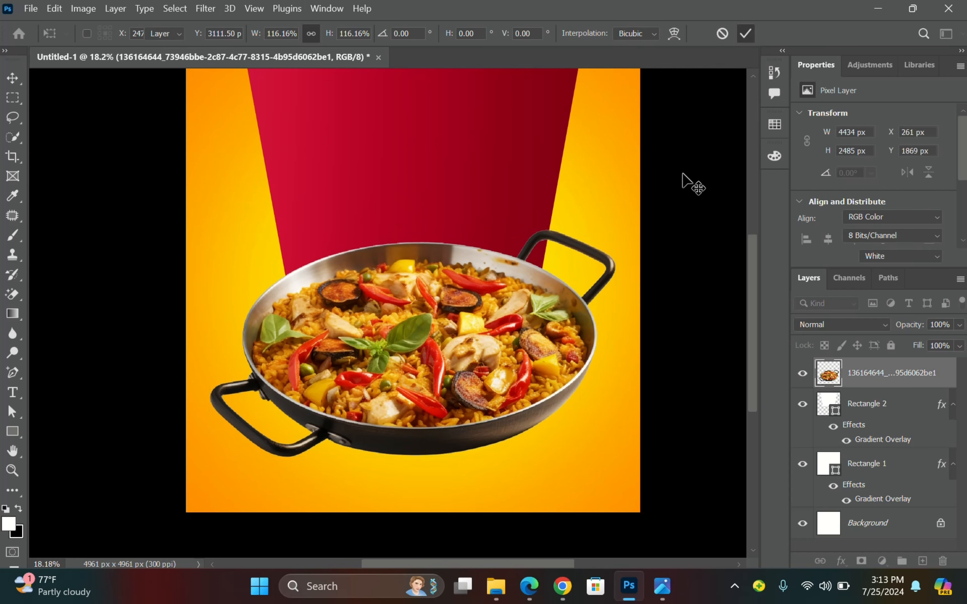
Deselect, survey the canvas, and reselect the paella pan layer.
left_click(682, 182)
scroll(620, 242, "up", 2)
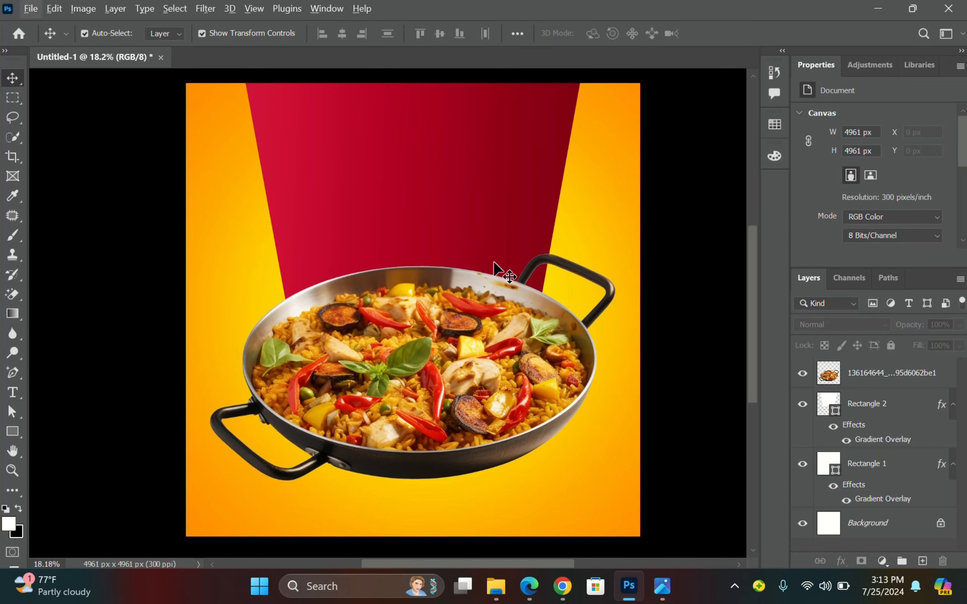
scroll(483, 267, "right", 1)
scroll(471, 266, "left", 1)
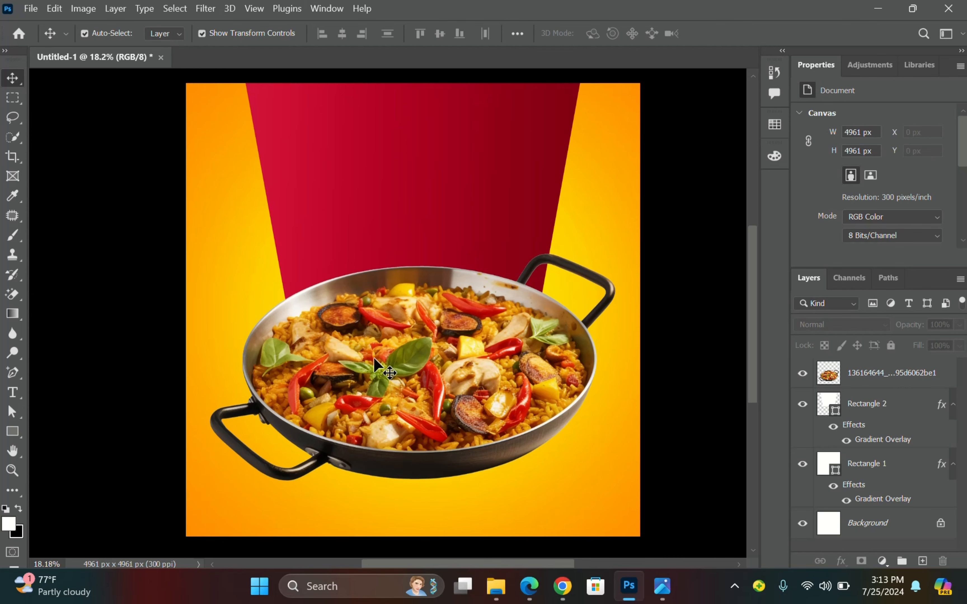
scroll(466, 372, "up", 3)
scroll(444, 366, "down", 2)
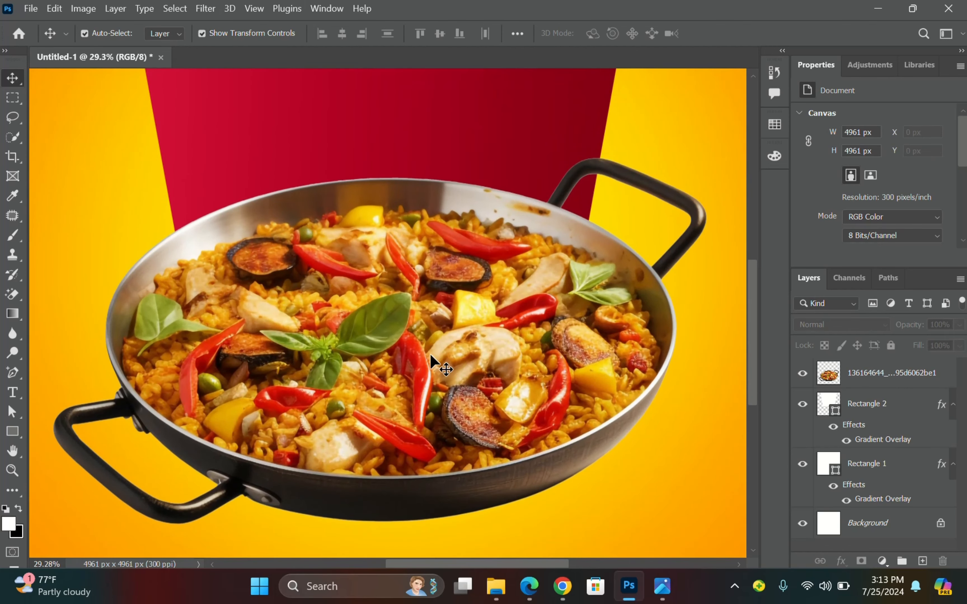
left_click(464, 330)
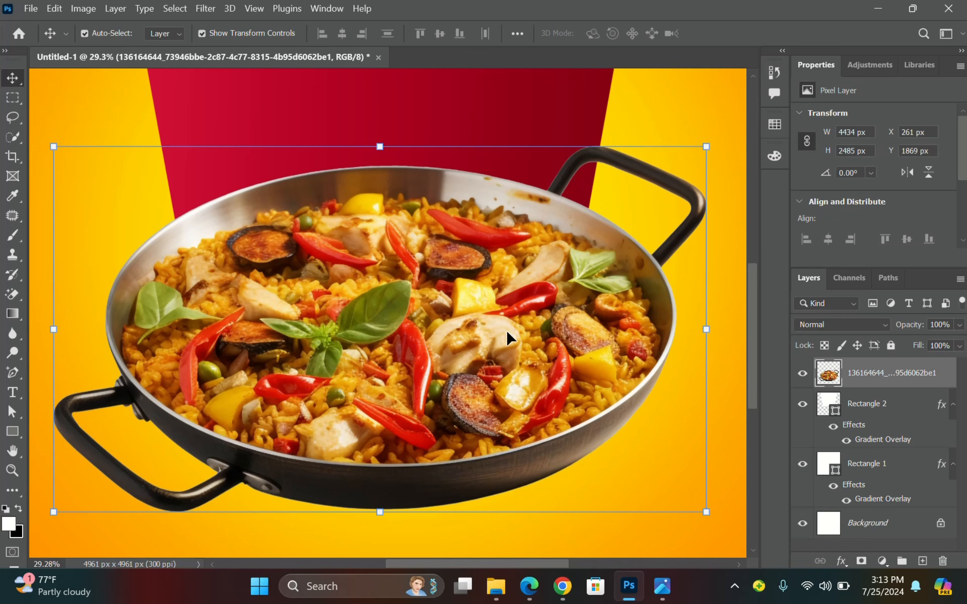
Open Camera Raw Filter on the pan and set Saturation +3 with slightly more Texture.
left_click(208, 9)
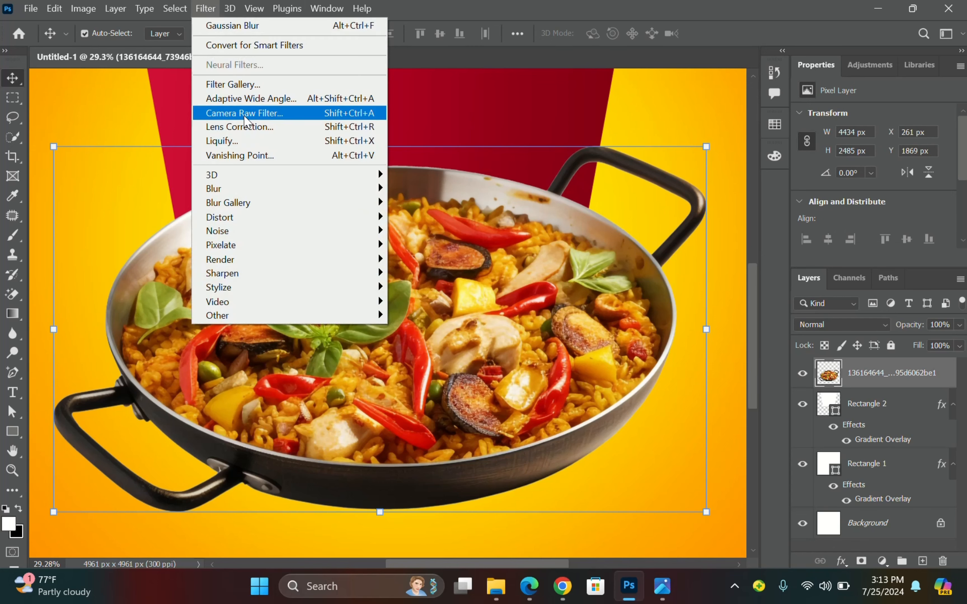
left_click(253, 115)
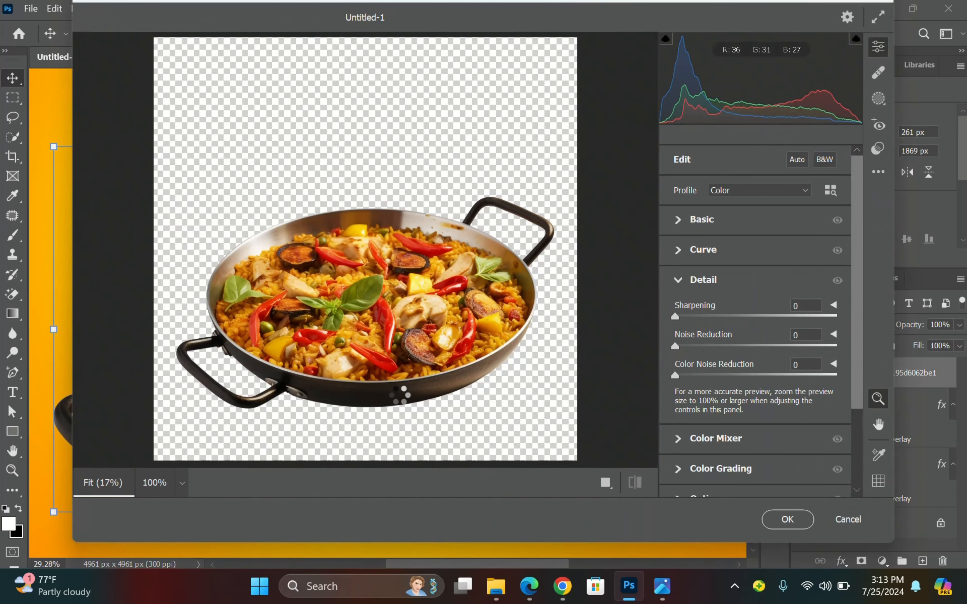
left_click_drag(400, 395, 419, 395)
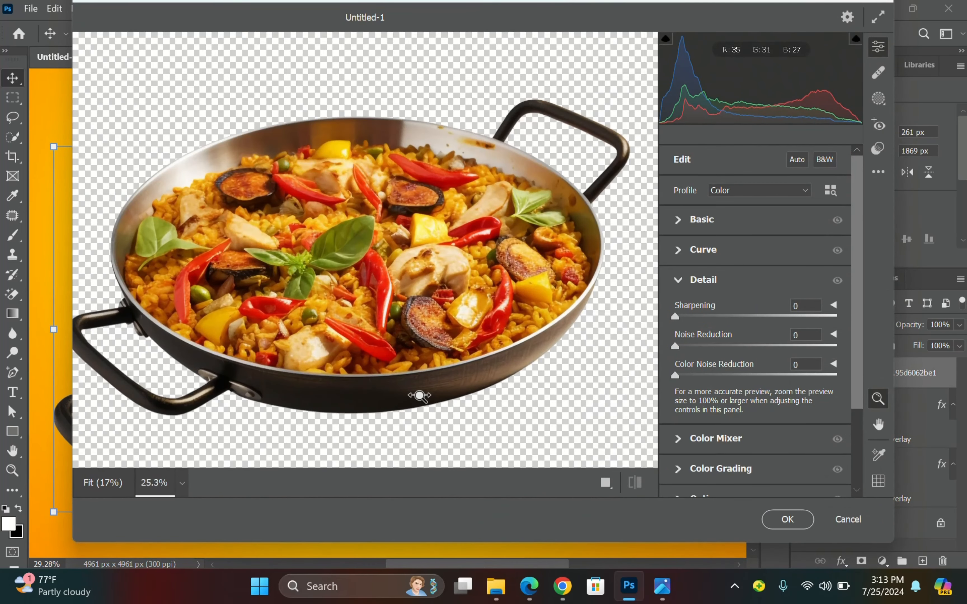
left_click(679, 220)
scroll(749, 376, "down", 2)
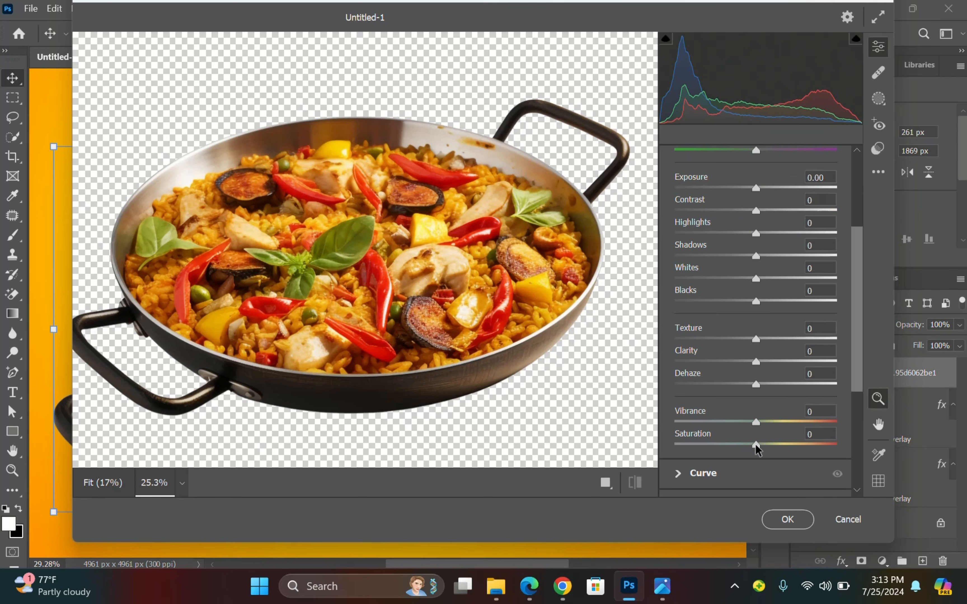
left_click_drag(756, 445, 758, 447)
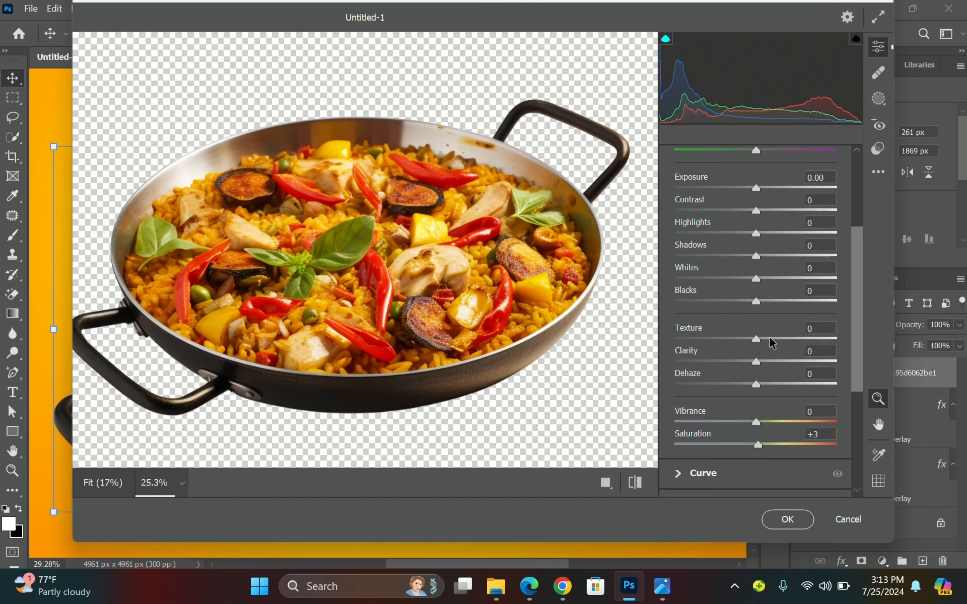
left_click_drag(769, 338, 768, 338)
Raise Detail sharpening to 32 and check it in a magnified preview.
scroll(671, 274, "down", 5)
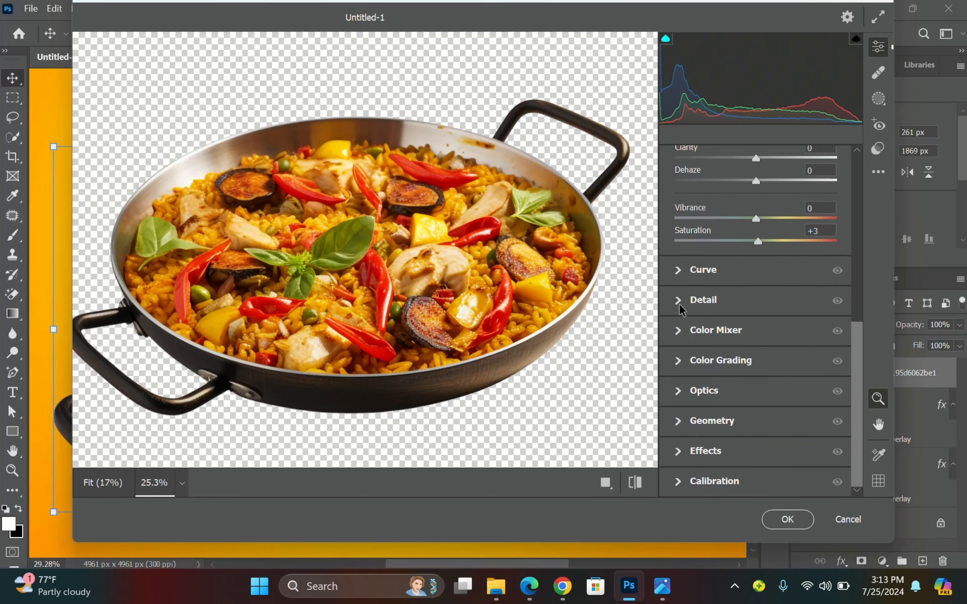
left_click(680, 299)
left_click_drag(675, 315, 708, 313)
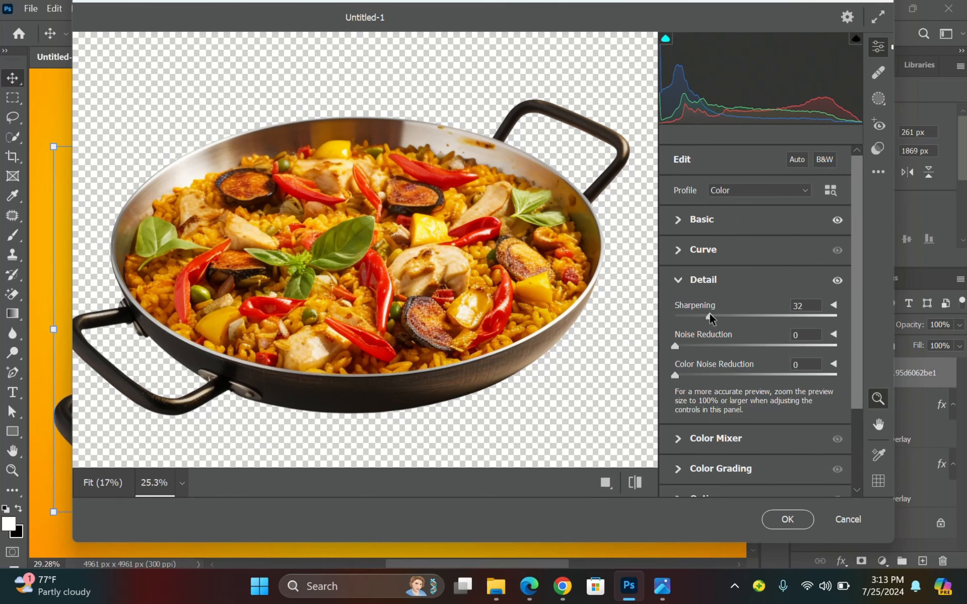
mouse_move(314, 303)
left_mouse_down()
mouse_move(371, 311)
mouse_move(325, 285)
left_mouse_up()
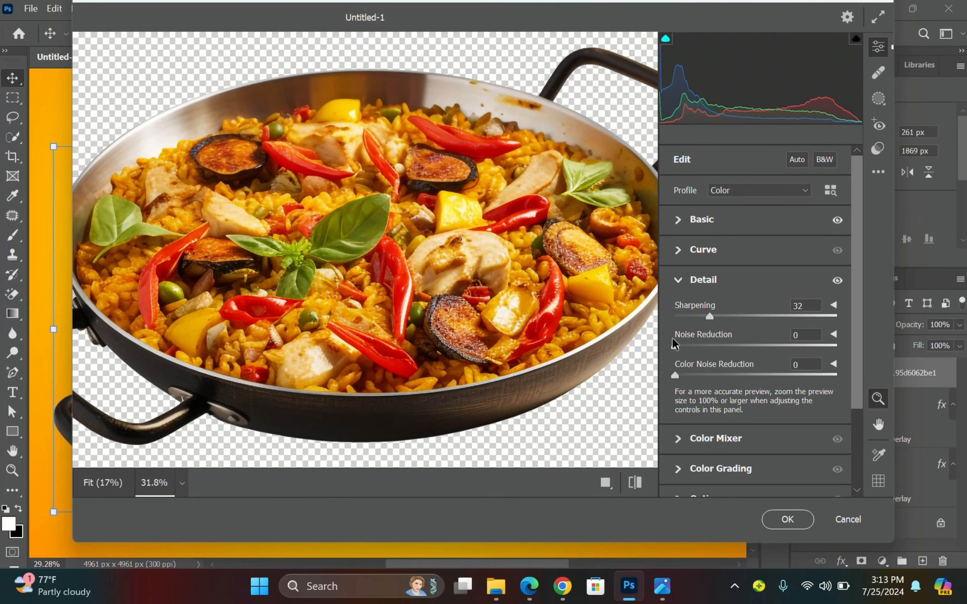
Boost Color Mixer Greens saturation to +69 and apply the filter.
left_click(677, 438)
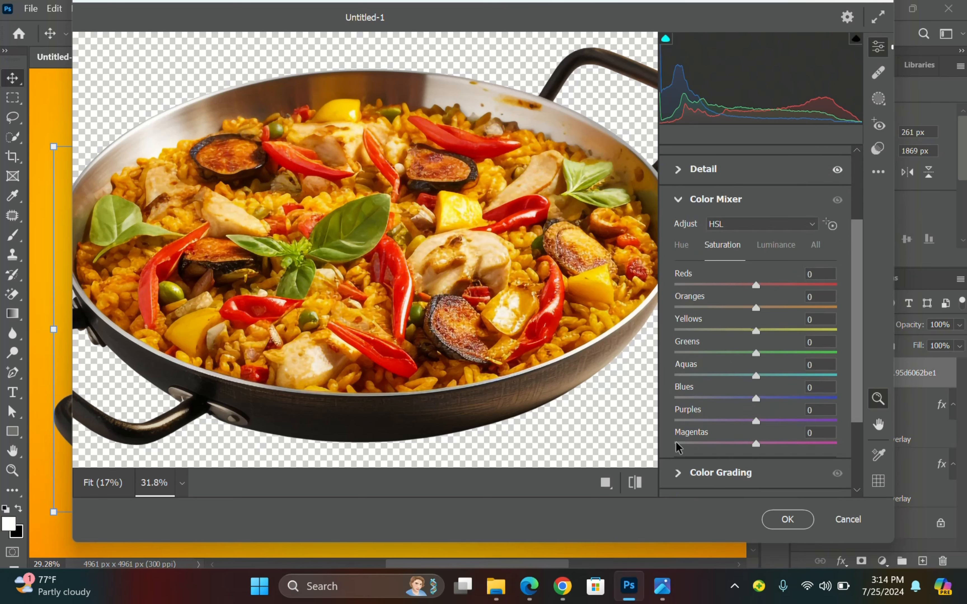
left_click(793, 352)
left_click(811, 352)
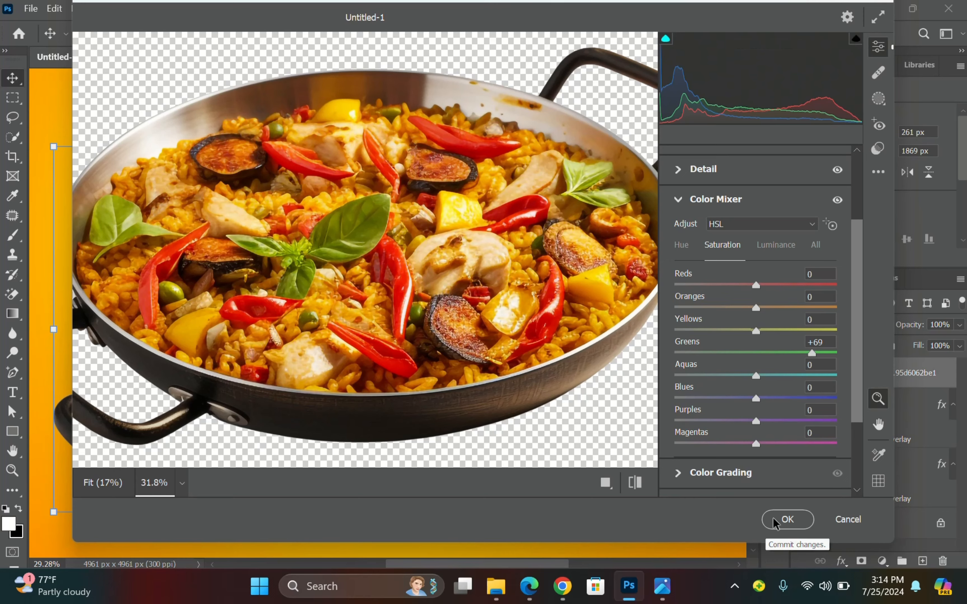
left_click(787, 519)
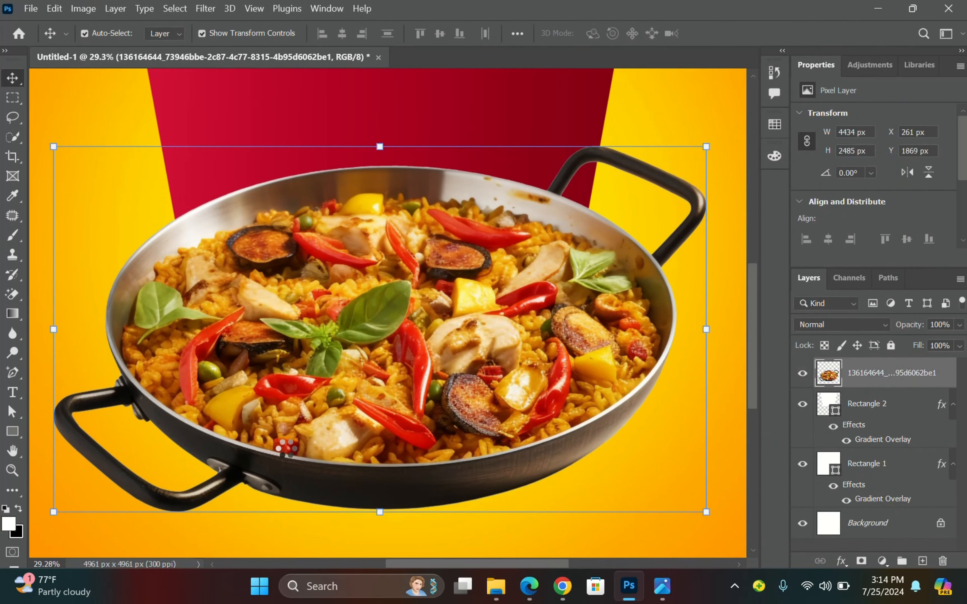
scroll(459, 344, "up", 1)
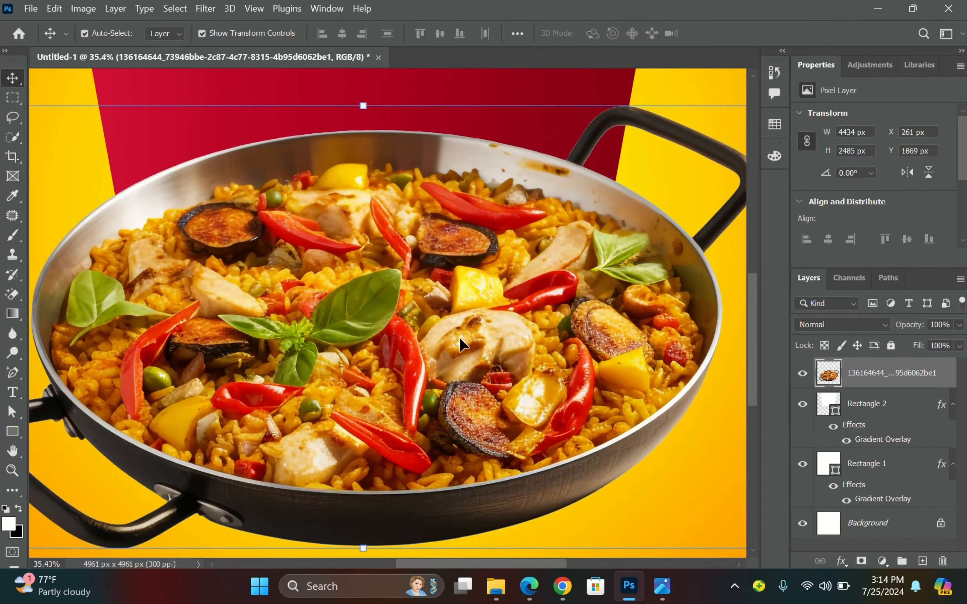
scroll(515, 276, "down", 3)
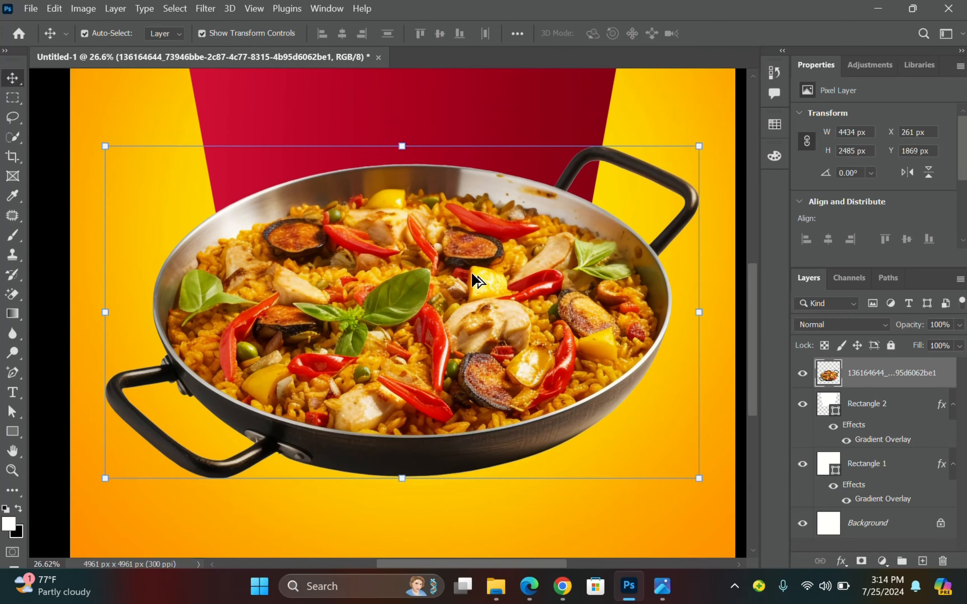
left_click(102, 168)
scroll(367, 280, "up", 2)
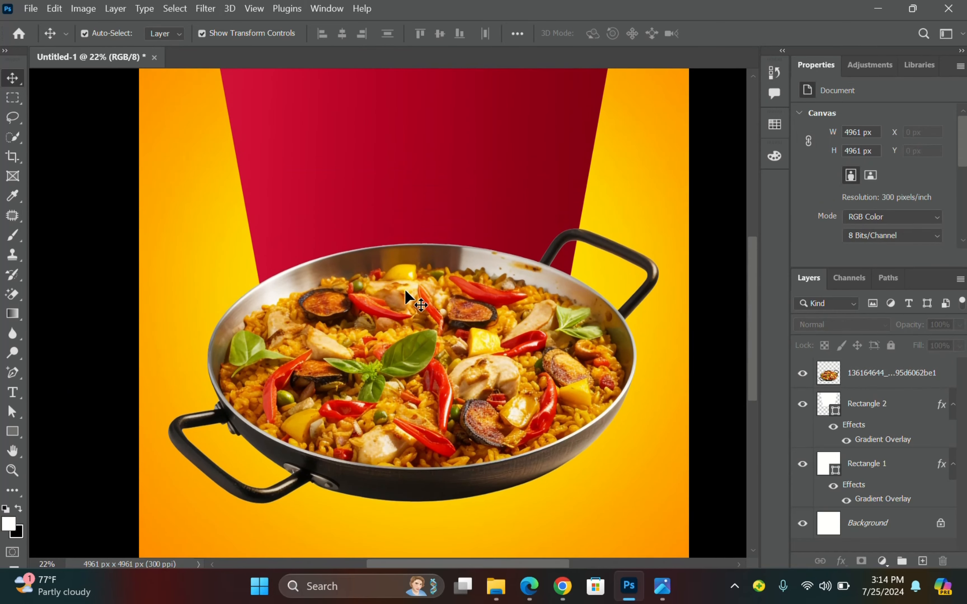
scroll(368, 282, "down", 2)
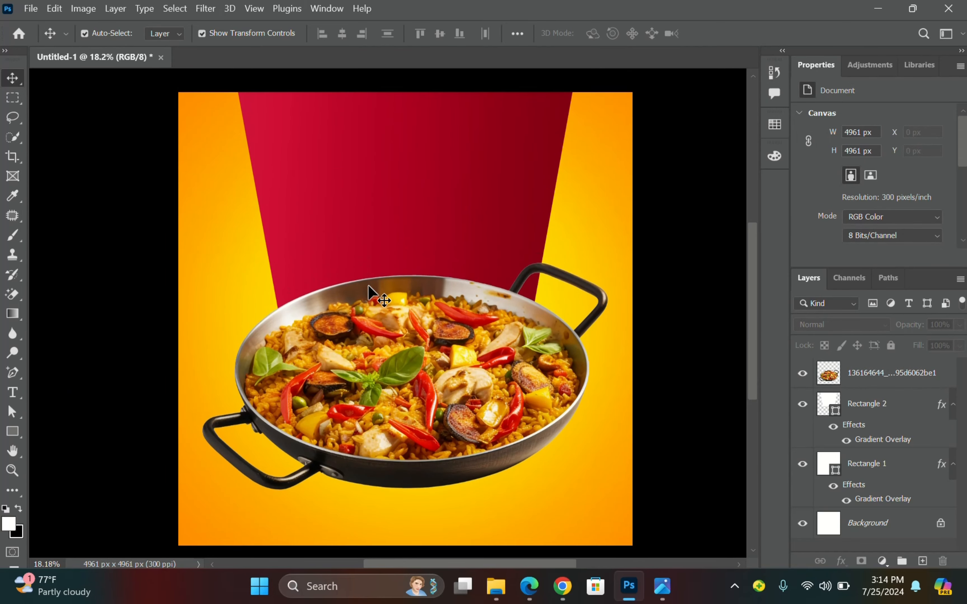
left_click(657, 596)
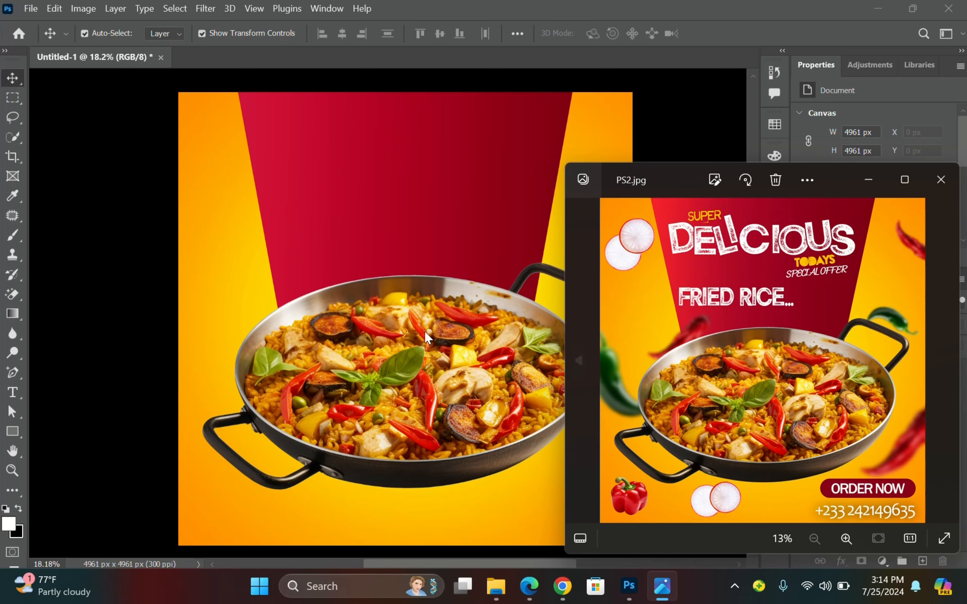
left_click(93, 164)
mouse_move(494, 584)
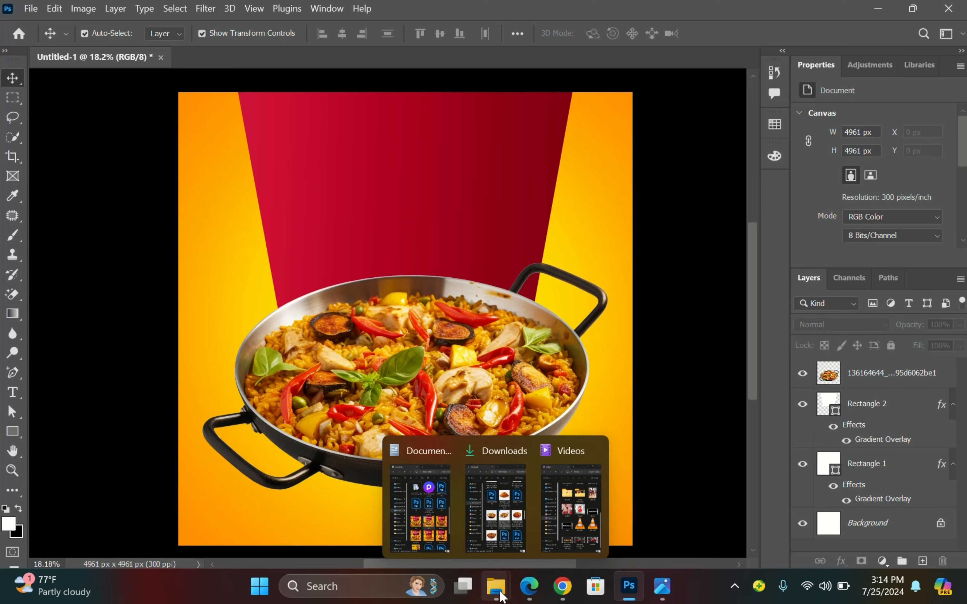
Open File Explorer's Downloads folder and select the radish slices image.
left_click(513, 518)
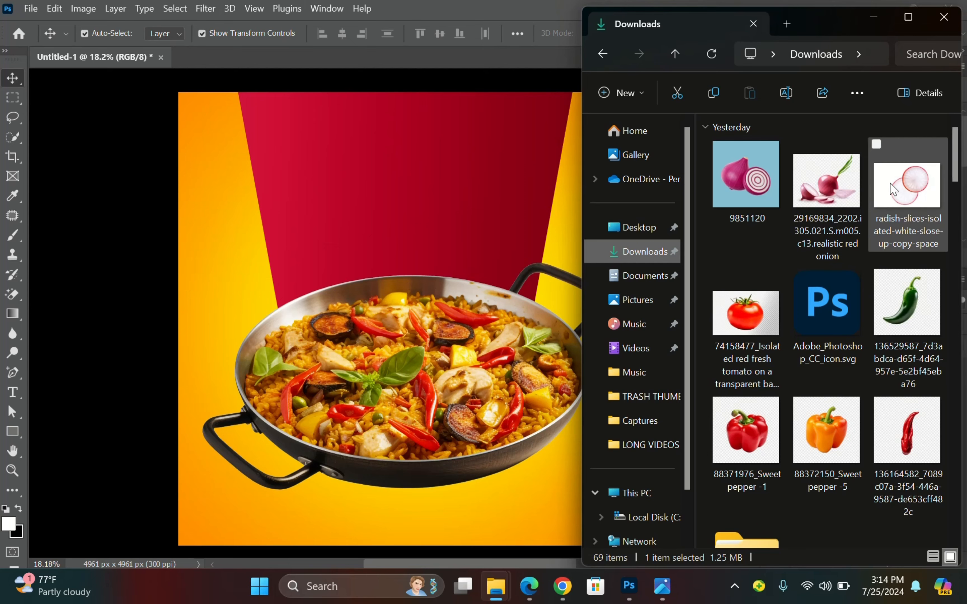
left_click(917, 192)
Place the radish slices image on the flyer, shrink it slightly and move it down-right.
left_click_drag(907, 198, 455, 263)
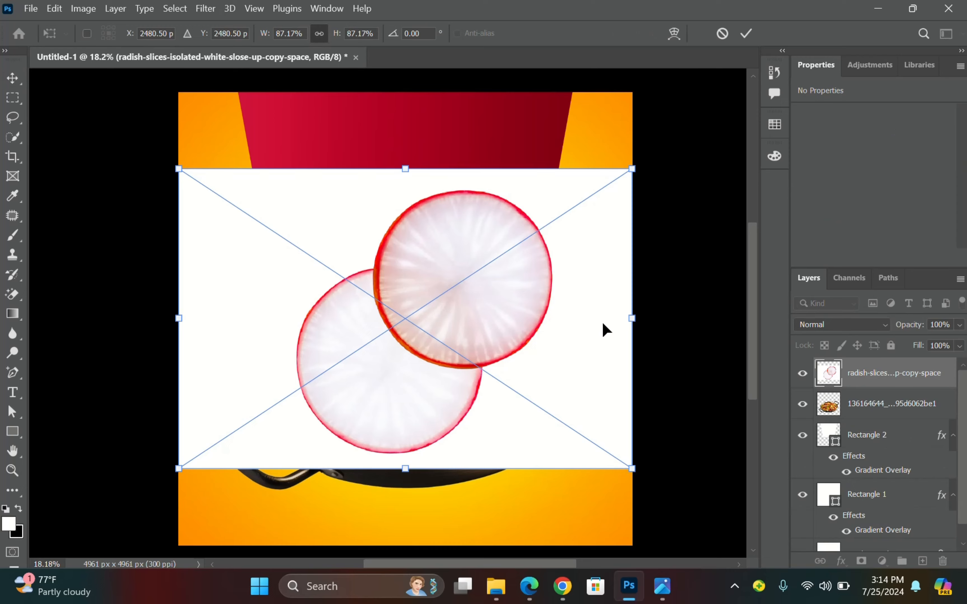
left_click_drag(630, 320, 550, 326)
left_click_drag(432, 328, 473, 333)
left_click(746, 33)
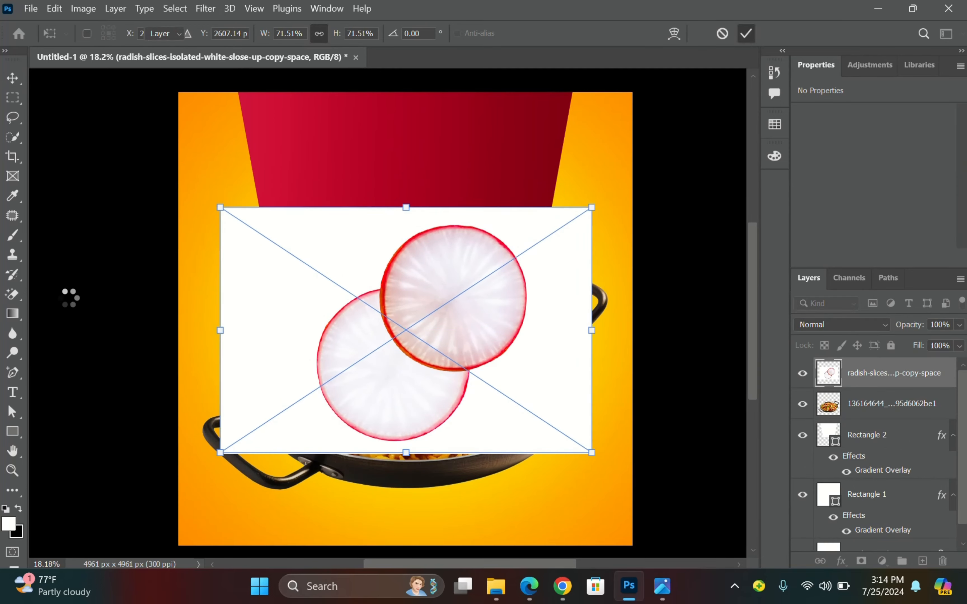
Rasterize the radish layer and erase its white background with the Magic Eraser.
left_click(12, 298)
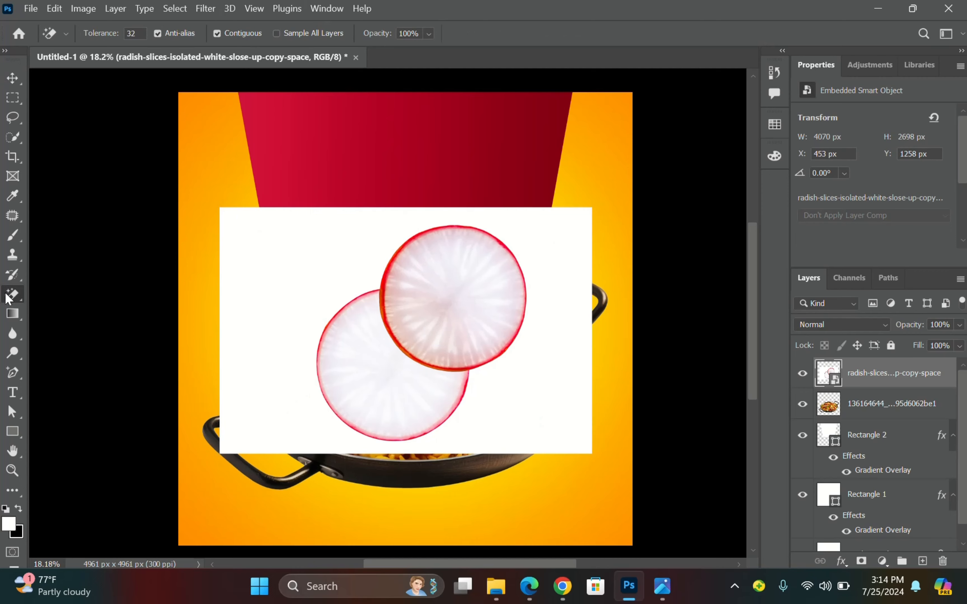
left_click(308, 267)
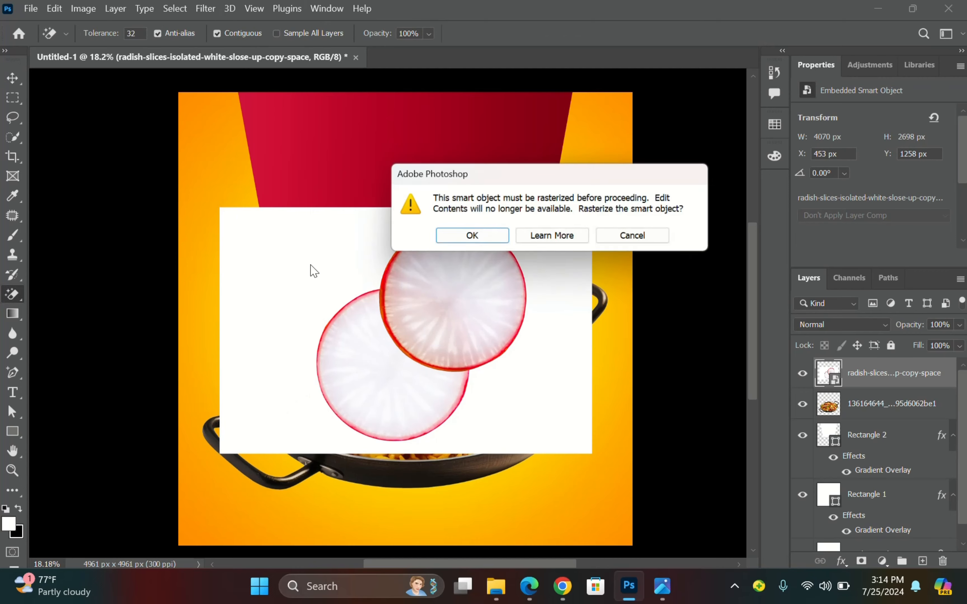
left_click(453, 238)
left_click(342, 276)
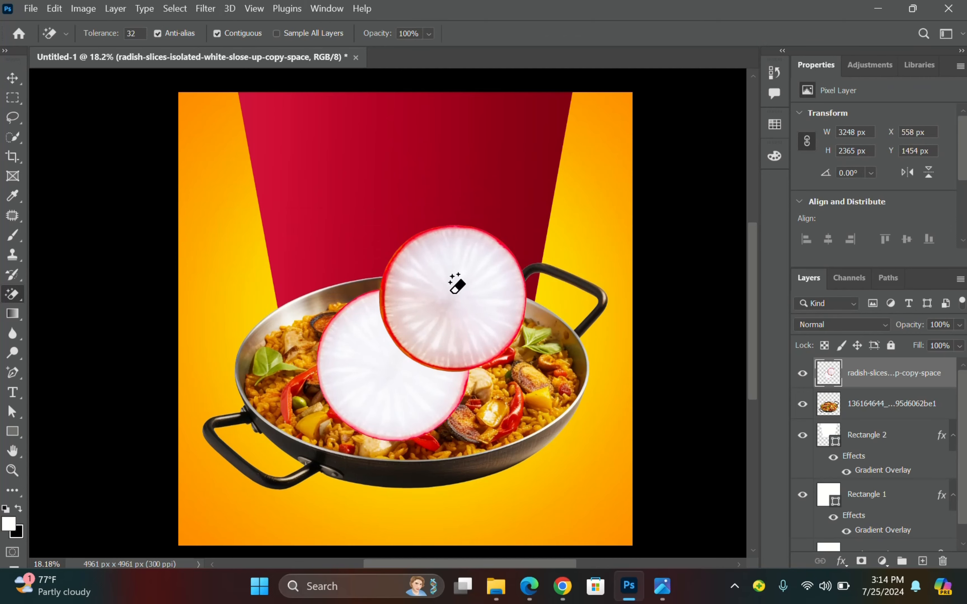
left_click(12, 78)
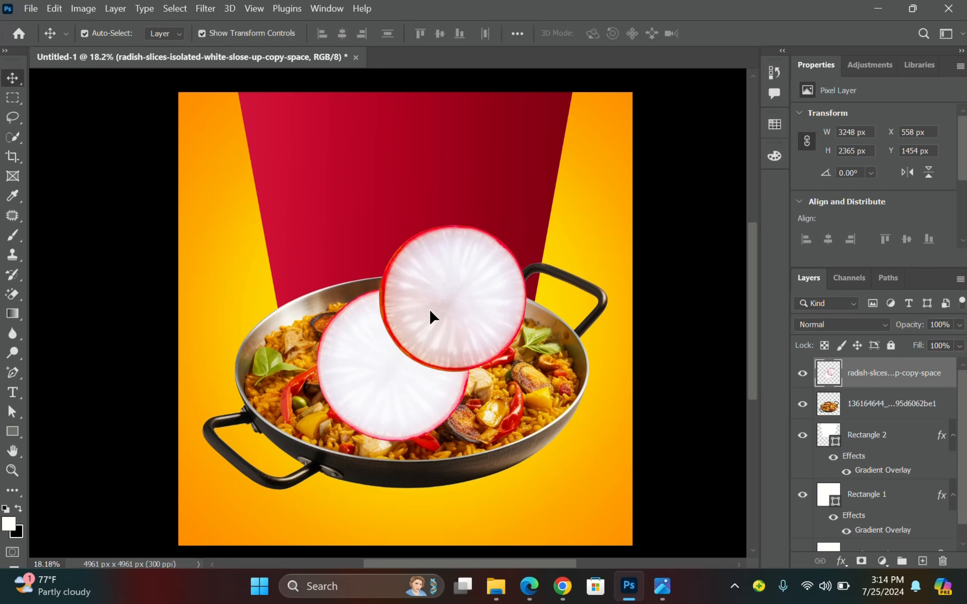
Shrink the radish slices to about a third and move them to the top-left corner.
key("ctrl+t")
left_click_drag(526, 440, 321, 291)
left_click_drag(316, 239, 239, 155)
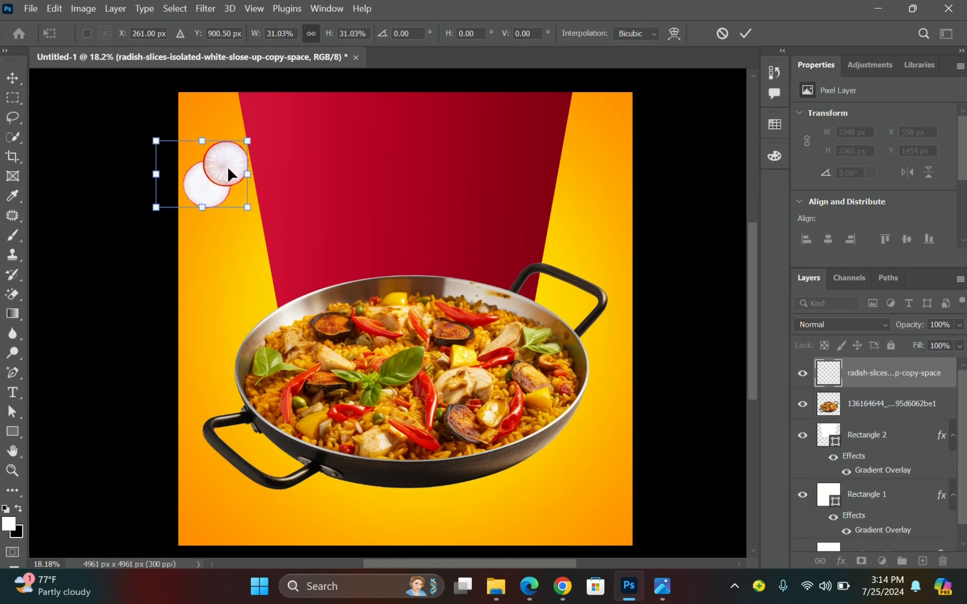
left_click(664, 171)
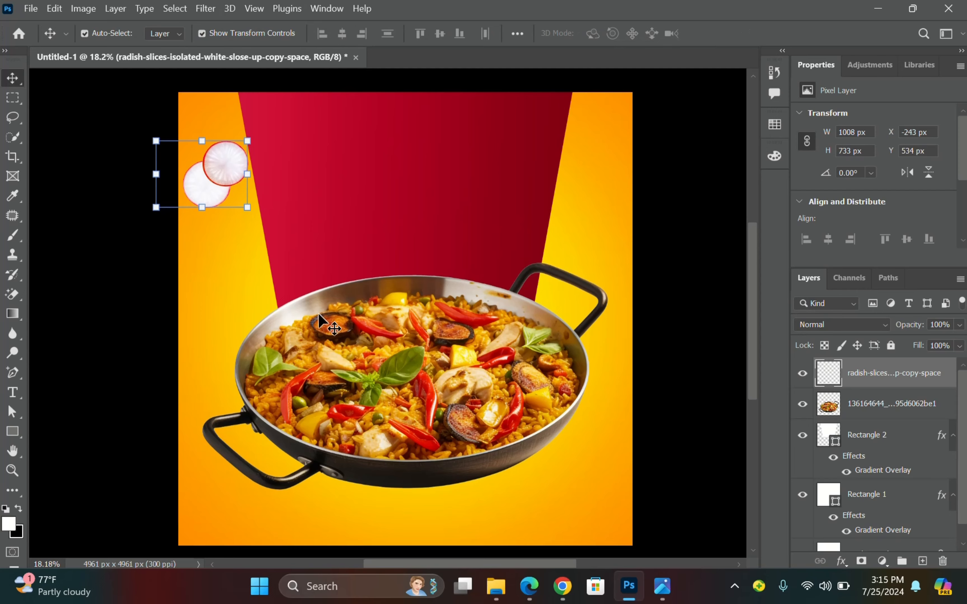
Compare with the reference flyer and shrink the radish slices a little more.
mouse_move(669, 587)
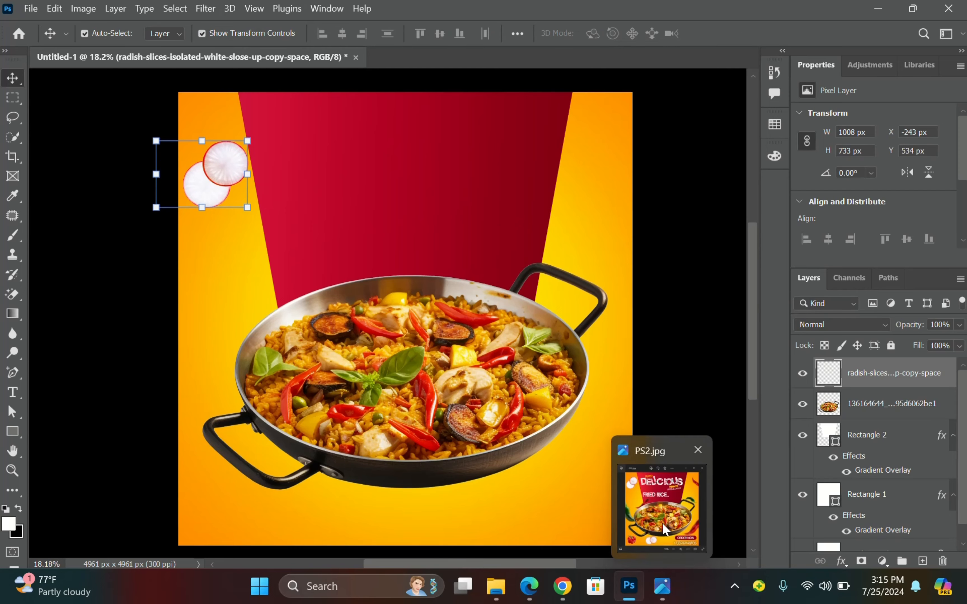
left_click(665, 530)
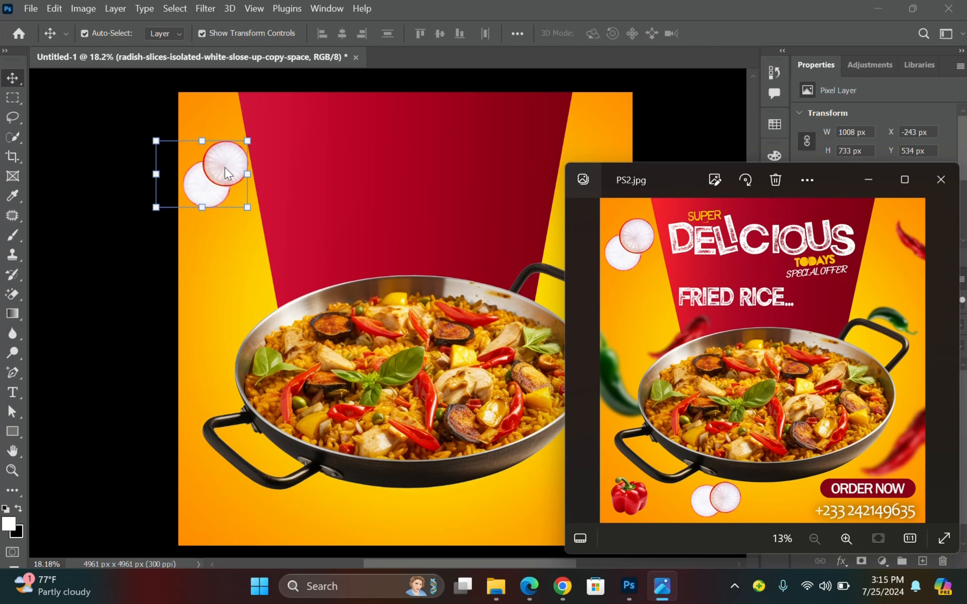
left_click(227, 174)
scroll(214, 182, "up", 3)
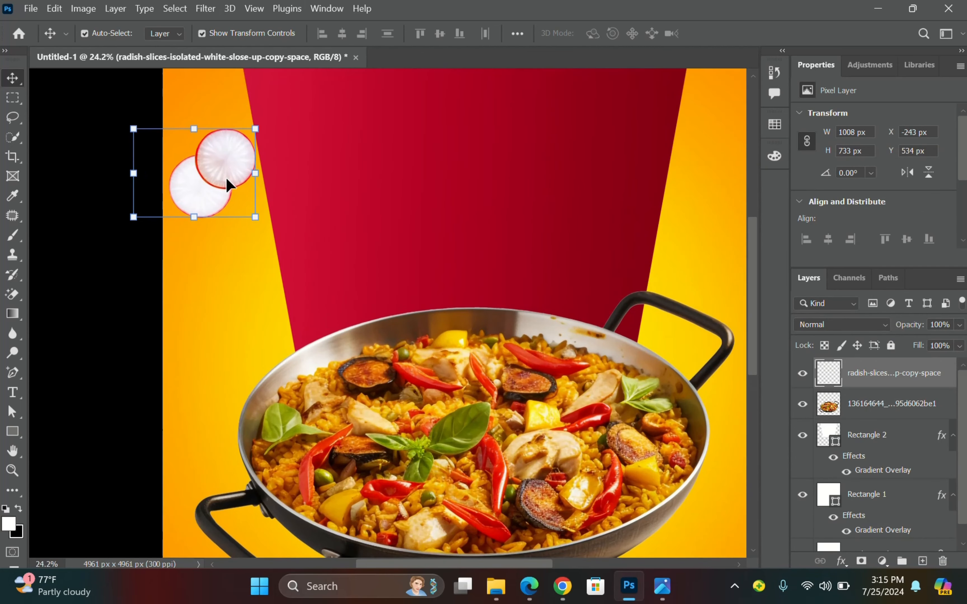
left_click_drag(254, 129, 232, 162)
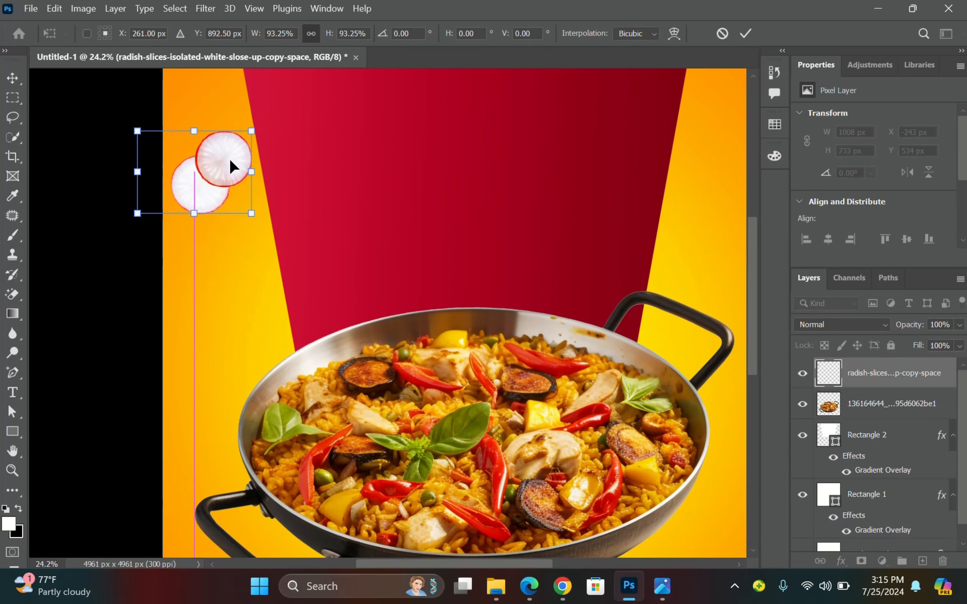
key("Return")
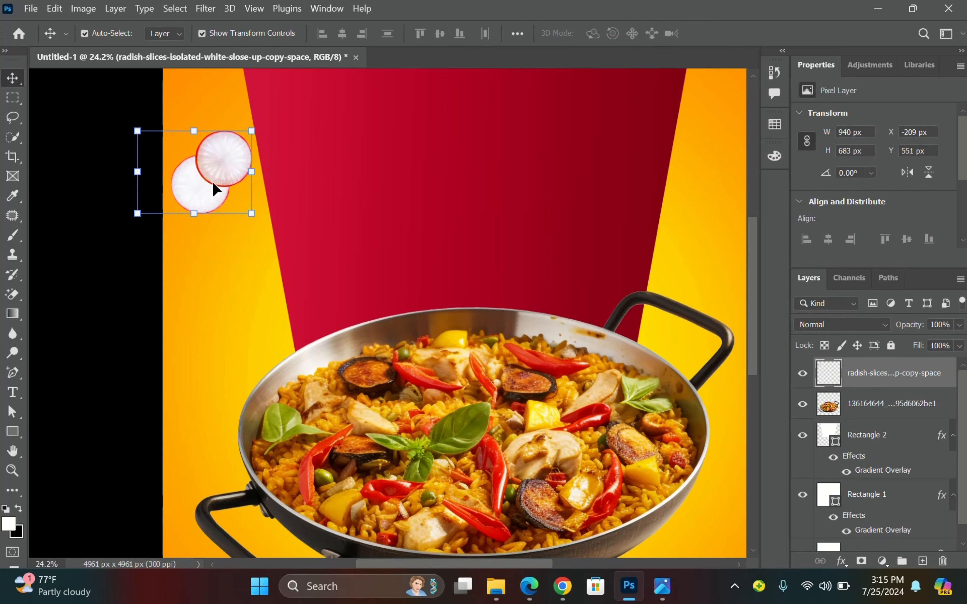
Place a copy of the radish slices below the pan, shrunk and tilted to 822 × 557 px.
scroll(210, 190, "down", 2)
scroll(214, 192, "up", 2)
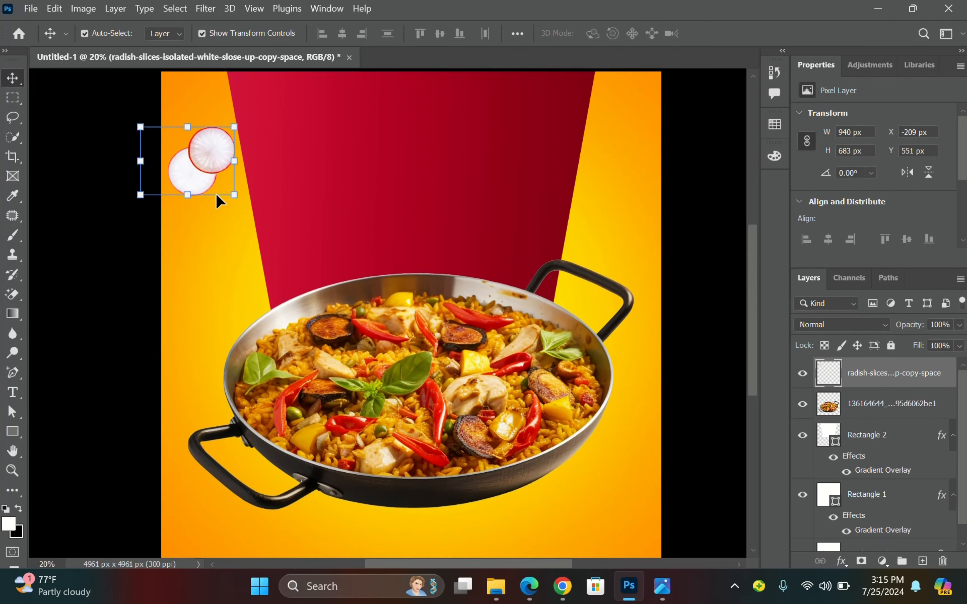
scroll(216, 196, "down", 1)
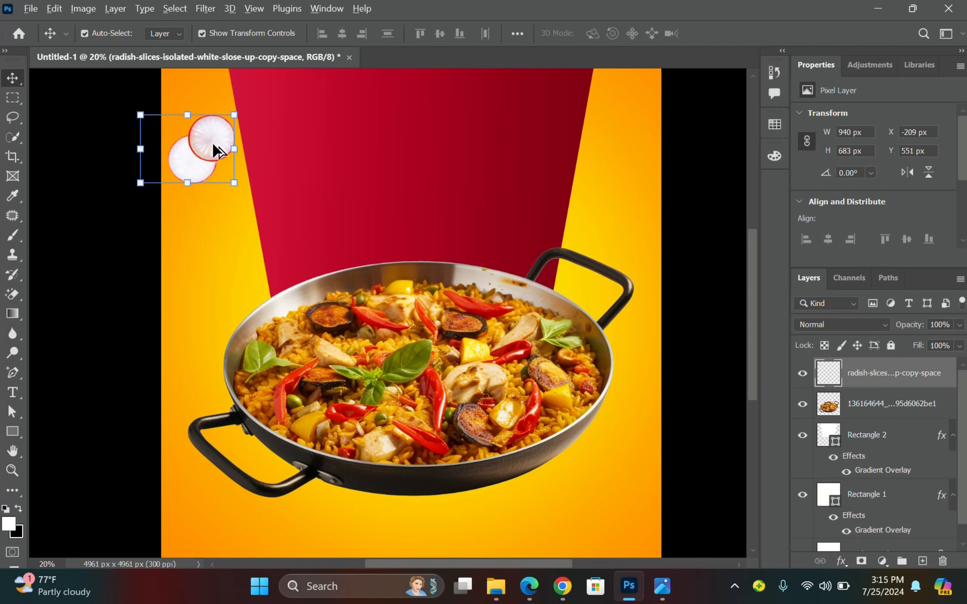
left_click_drag(213, 142, 345, 524)
scroll(345, 525, "down", 1)
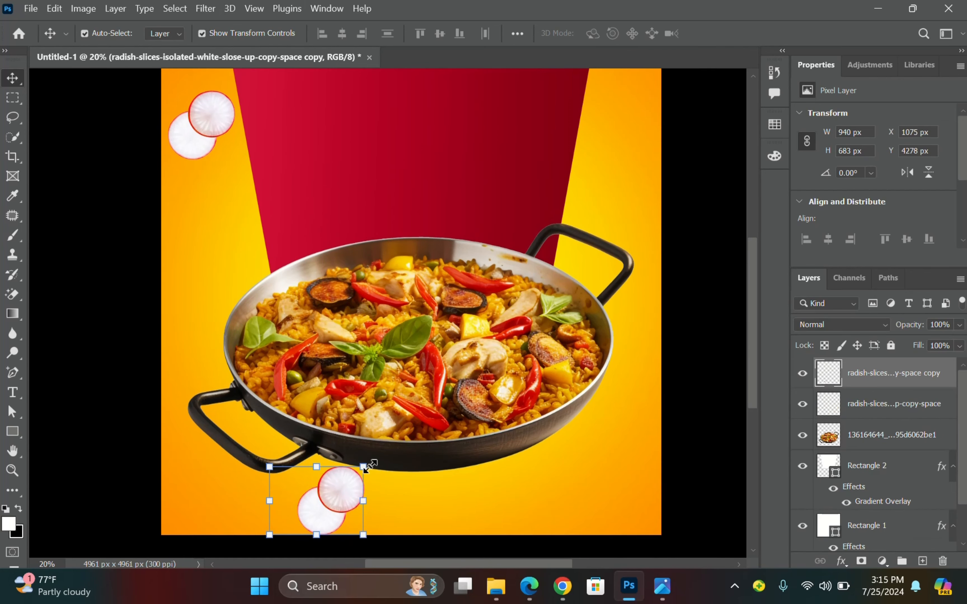
mouse_move(370, 466)
left_mouse_down()
mouse_move(363, 472)
mouse_move(381, 475)
mouse_move(377, 482)
mouse_move(345, 491)
mouse_move(364, 475)
left_mouse_up()
key("Return")
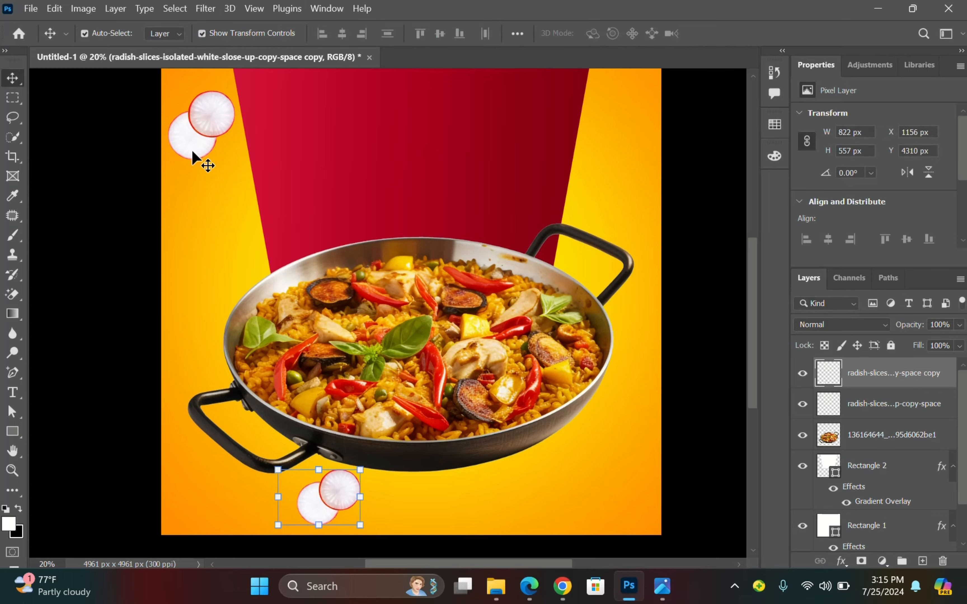
scroll(223, 156, "up", 1)
scroll(216, 149, "up", 1)
left_click(367, 363)
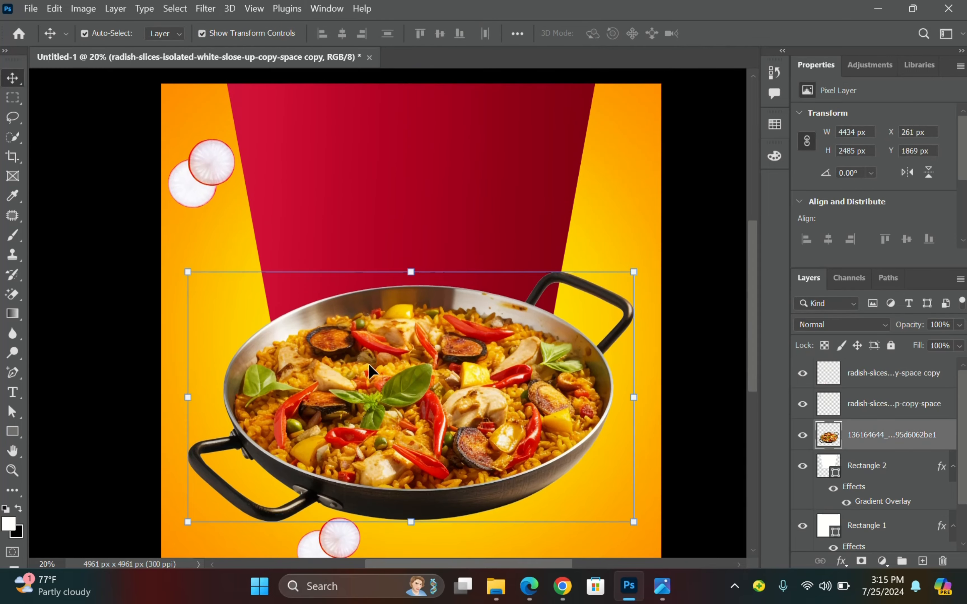
left_click_drag(412, 272, 453, 285)
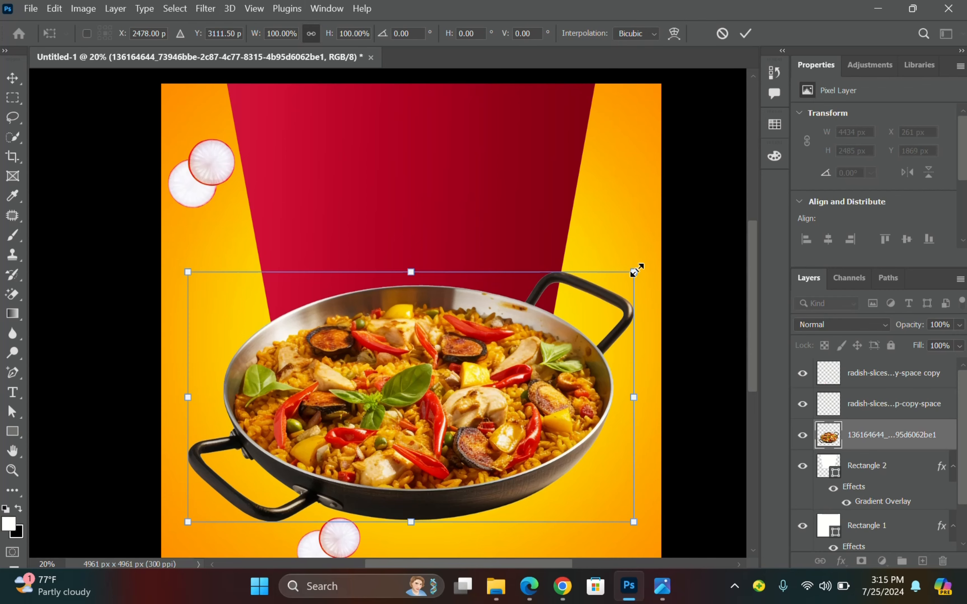
left_click_drag(635, 271, 595, 309)
key("ctrl+z")
mouse_move(641, 260)
left_mouse_down()
mouse_move(584, 200)
mouse_move(615, 244)
mouse_move(617, 287)
mouse_move(602, 226)
mouse_move(623, 272)
mouse_move(624, 225)
mouse_move(636, 259)
left_mouse_up()
key("ctrl+z")
left_click(744, 34)
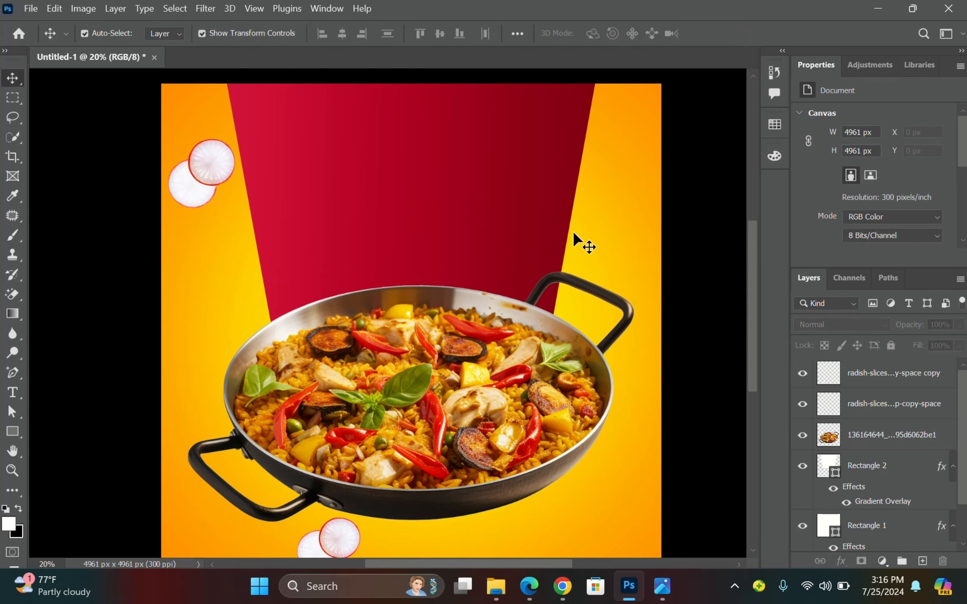
scroll(470, 244, "down", 2)
left_click(12, 471)
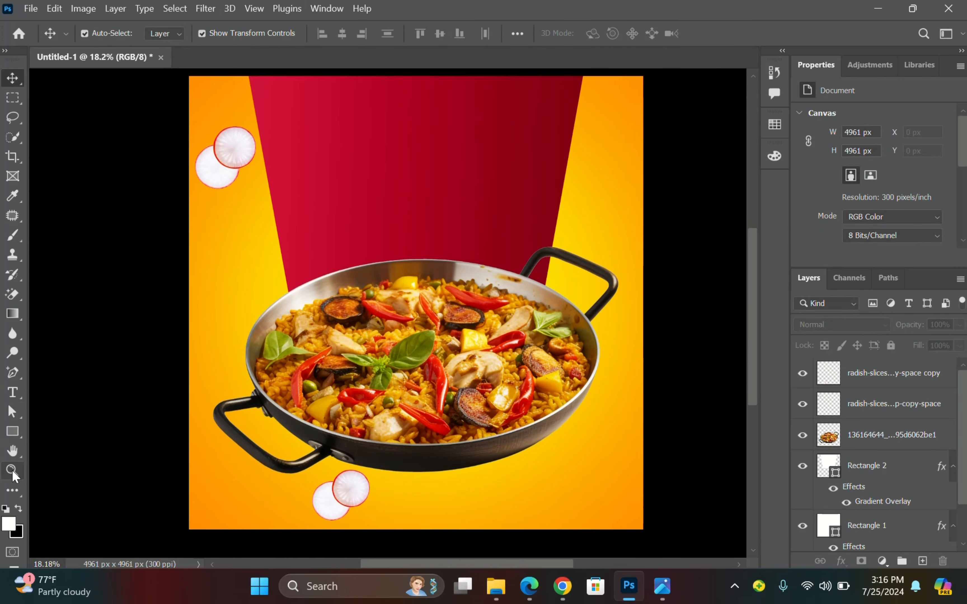
left_click(447, 37)
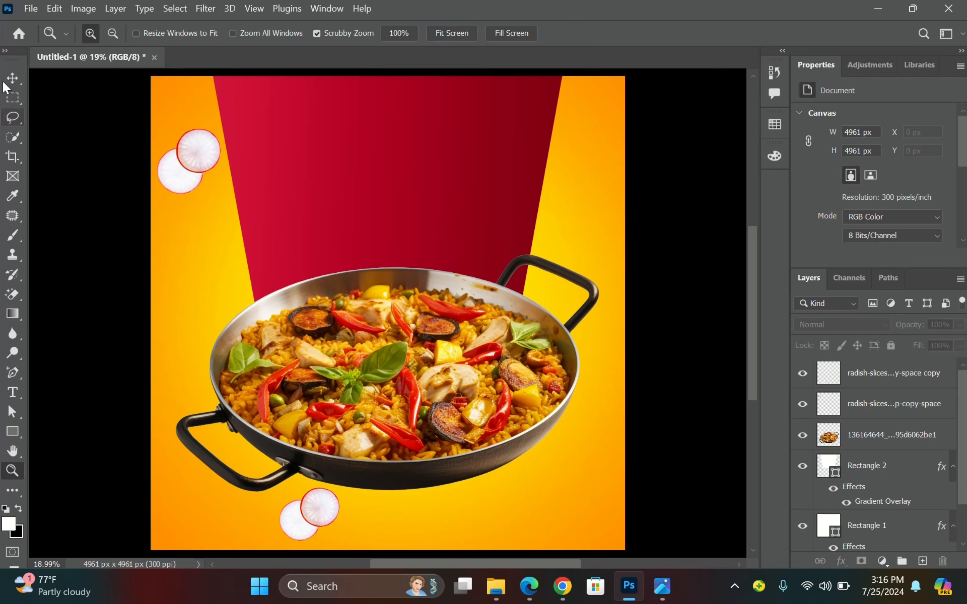
left_click(12, 78)
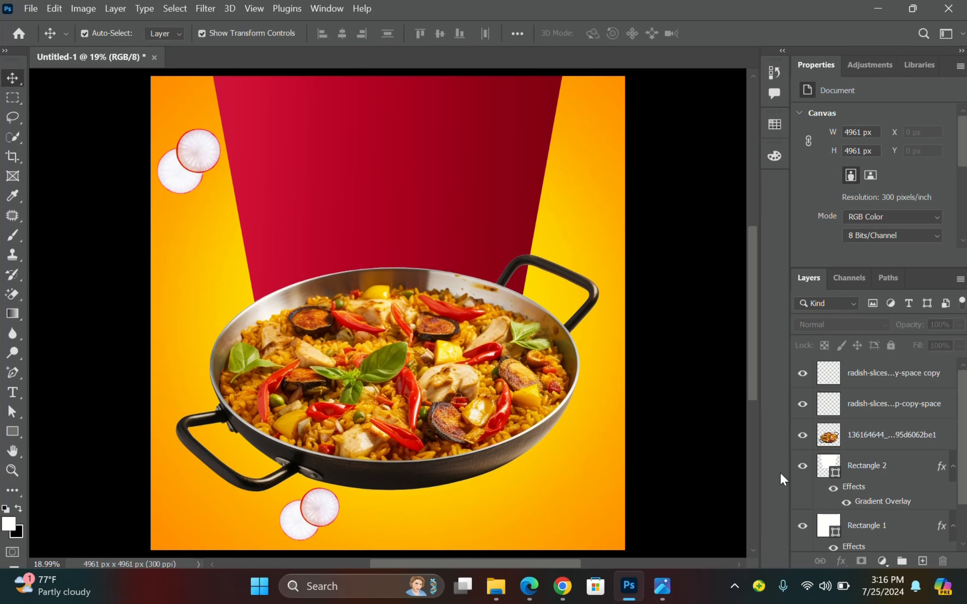
mouse_move(496, 586)
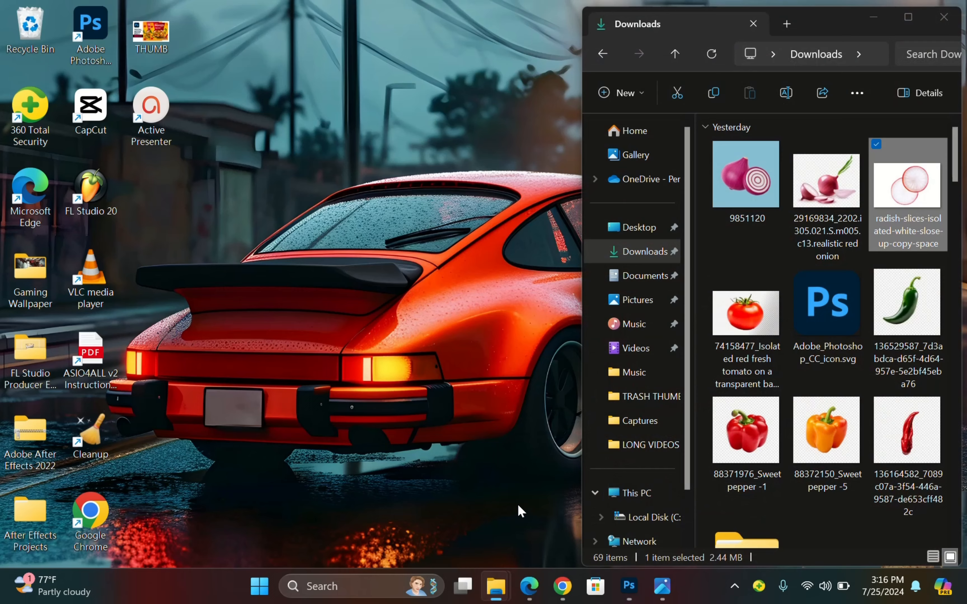
Place the red chilli image from Downloads onto the flyer, scaled to about 36.55% near centre.
left_click(515, 507)
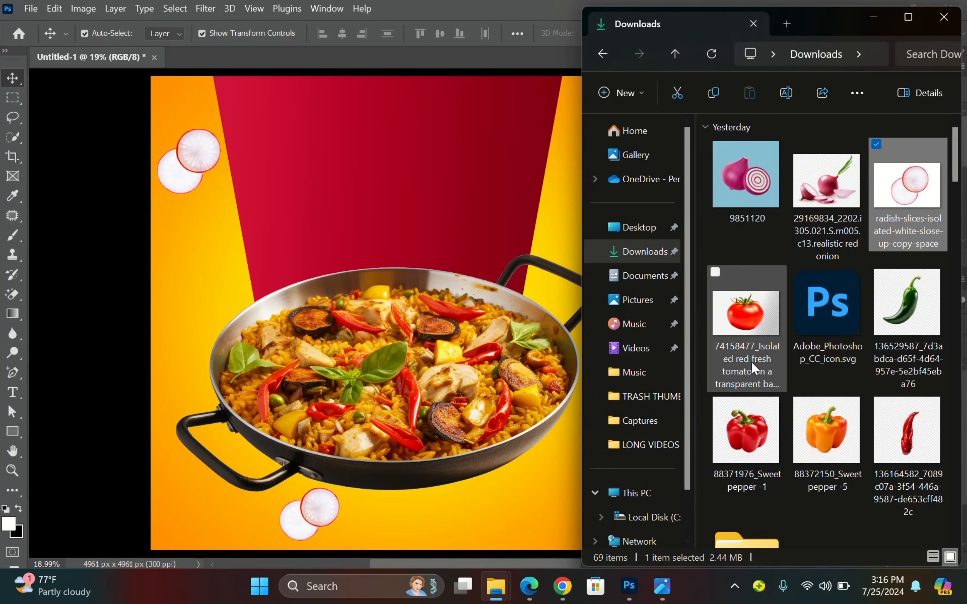
left_click(910, 442)
left_click_drag(910, 442, 474, 382)
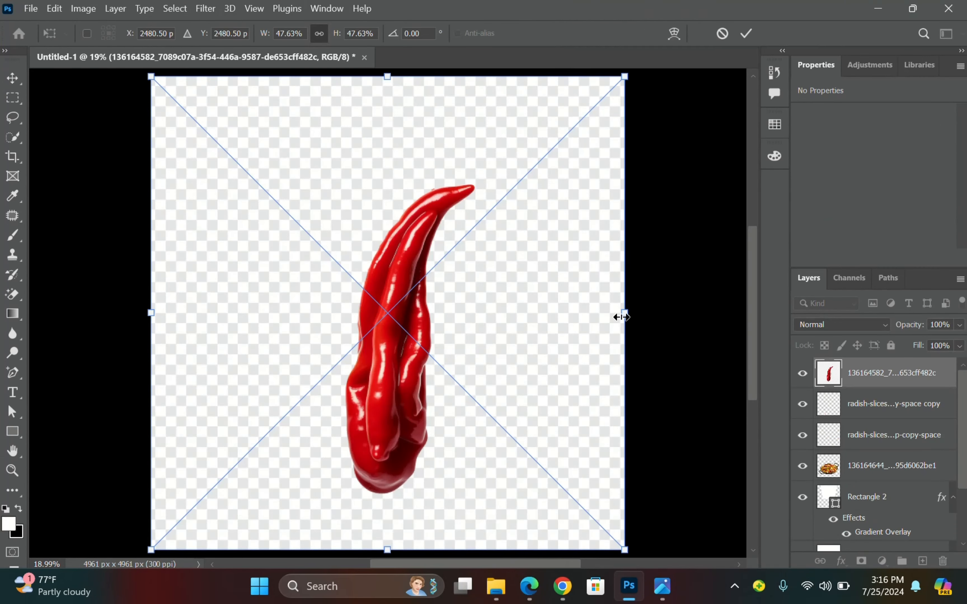
left_click_drag(621, 317, 513, 335)
left_click_drag(443, 336, 492, 336)
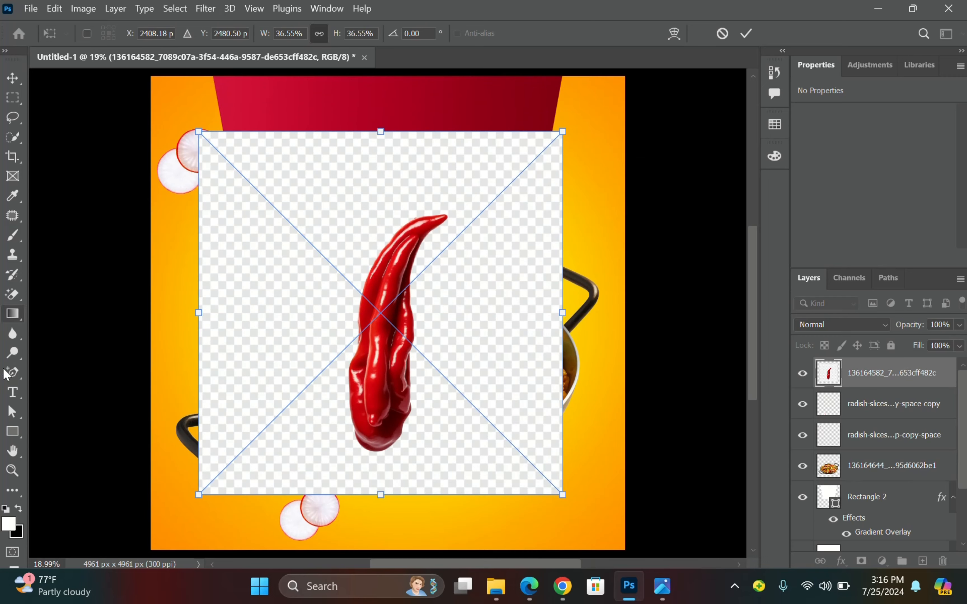
Rasterize the chilli layer and erase its background with the Magic Eraser.
left_click(13, 296)
left_click(256, 251)
left_click(499, 237)
left_click(13, 78)
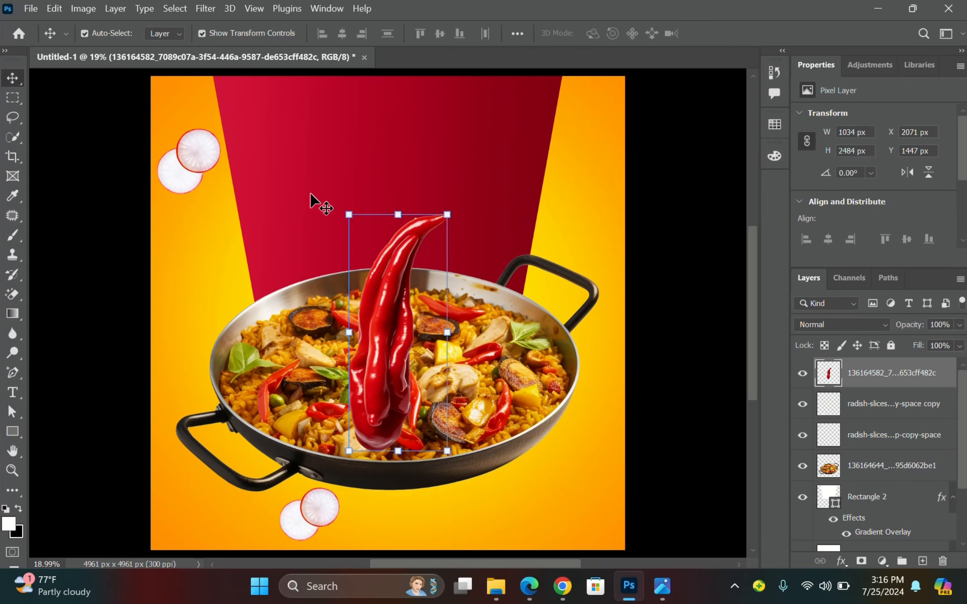
Shrink the chilli to 1250 × 1136 px on its side at the lower-right edge, checking the reference.
left_click_drag(390, 315, 511, 406)
left_click_drag(569, 303, 531, 397)
left_click_drag(547, 425, 435, 483)
left_click_drag(499, 492, 598, 472)
left_click(746, 34)
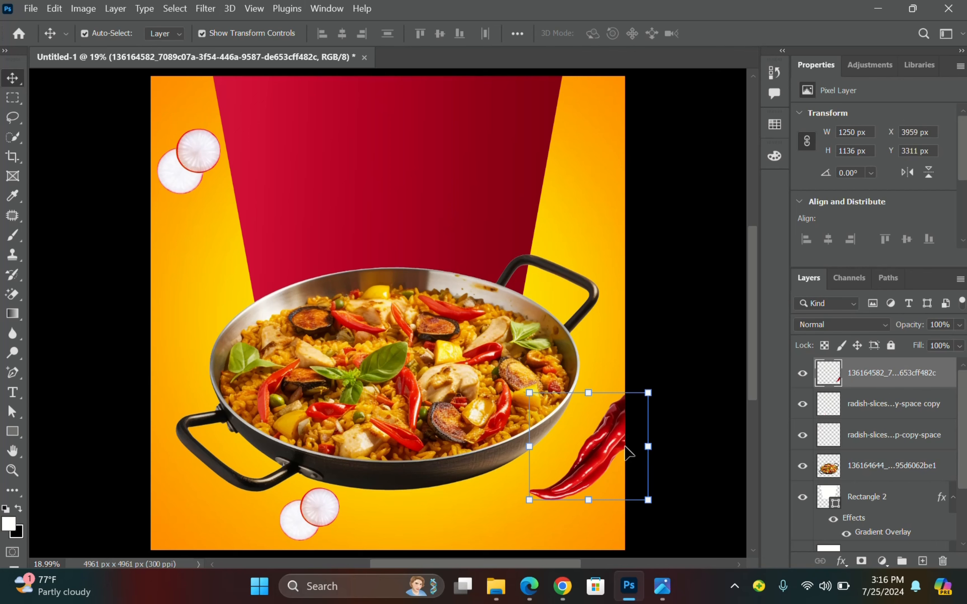
left_click(662, 586)
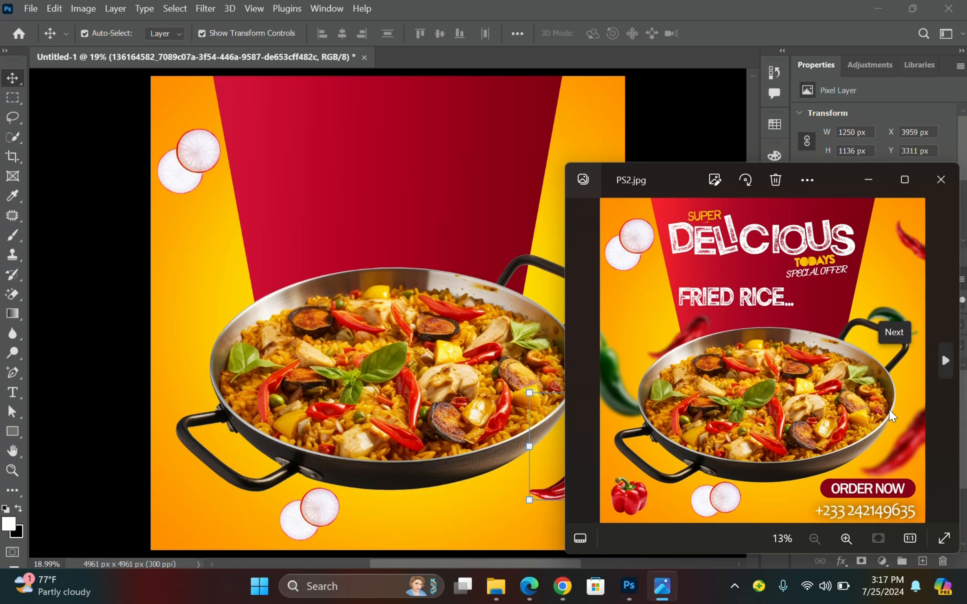
left_click(869, 180)
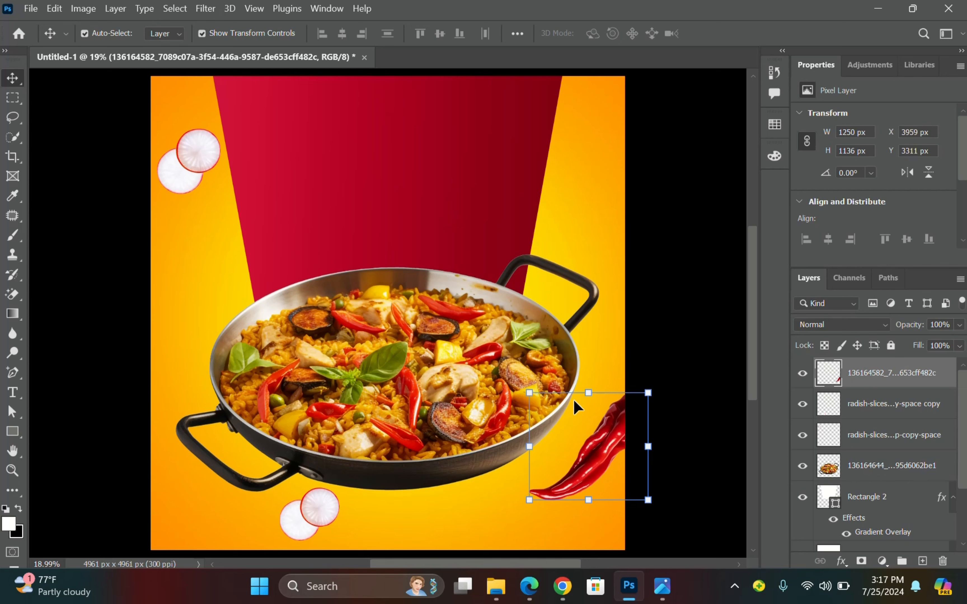
Apply a Gaussian Blur with a 30-pixel radius to the red chilli.
left_click(204, 10)
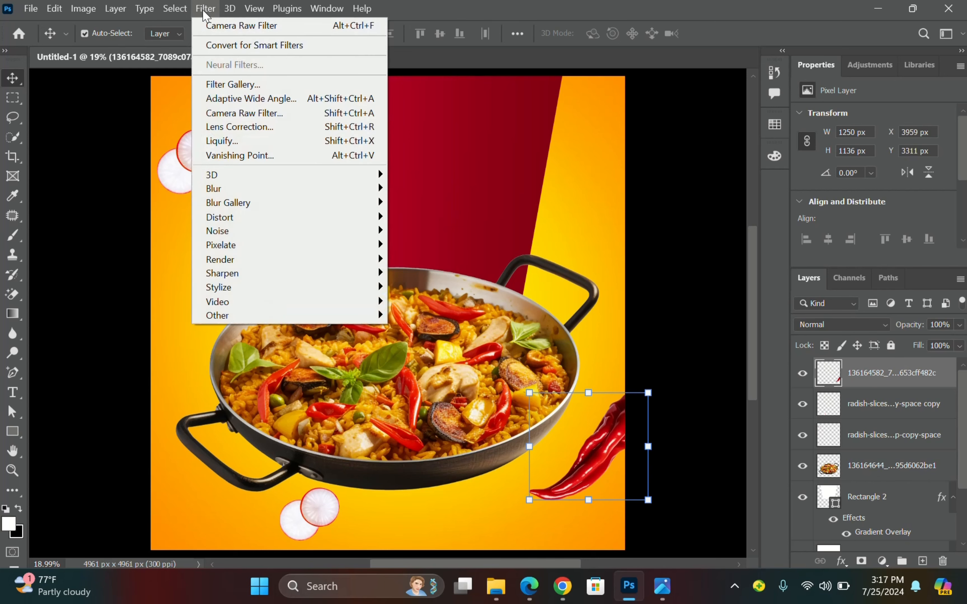
mouse_move(375, 187)
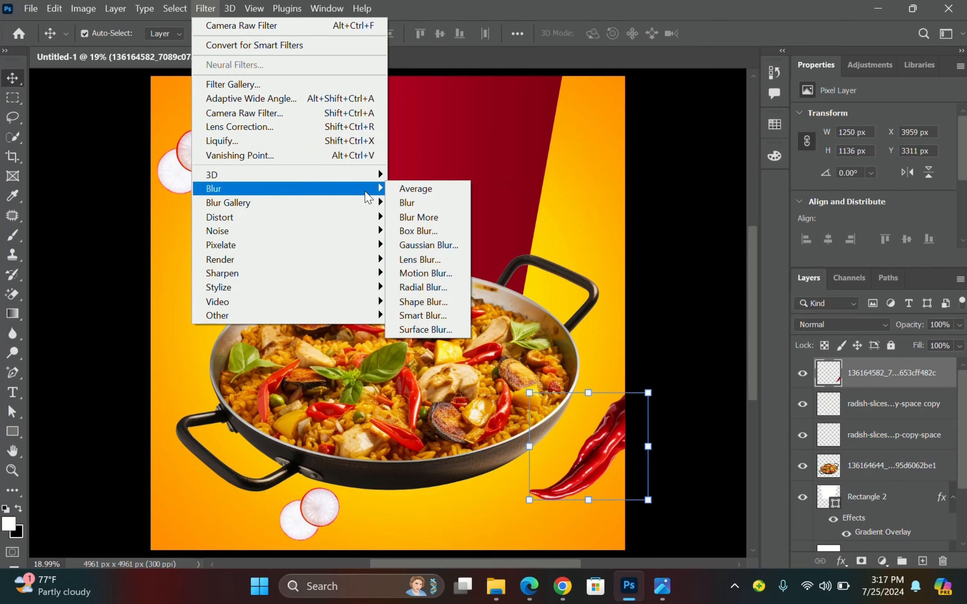
left_click(425, 245)
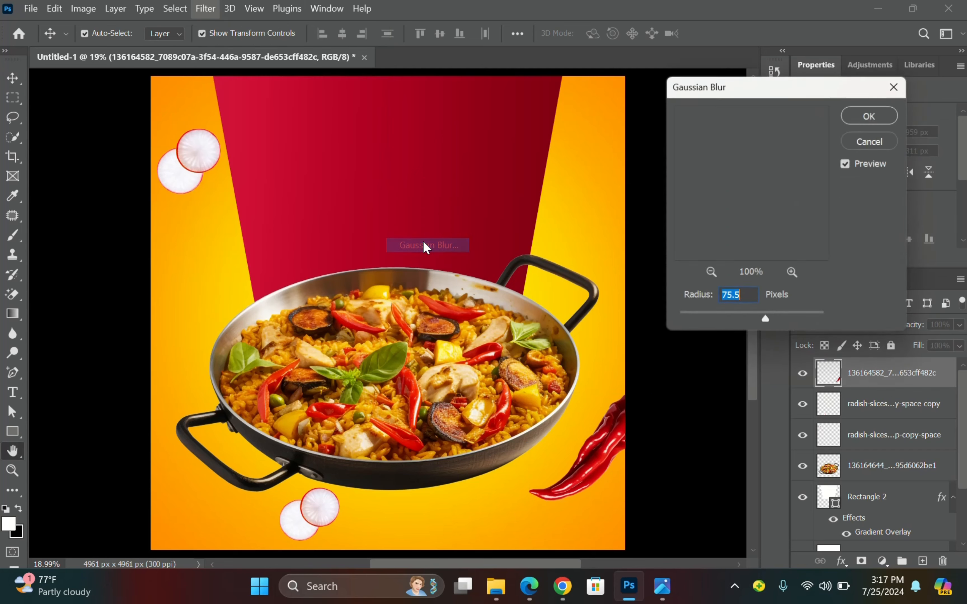
left_click(745, 317)
left_click_drag(795, 322, 803, 319)
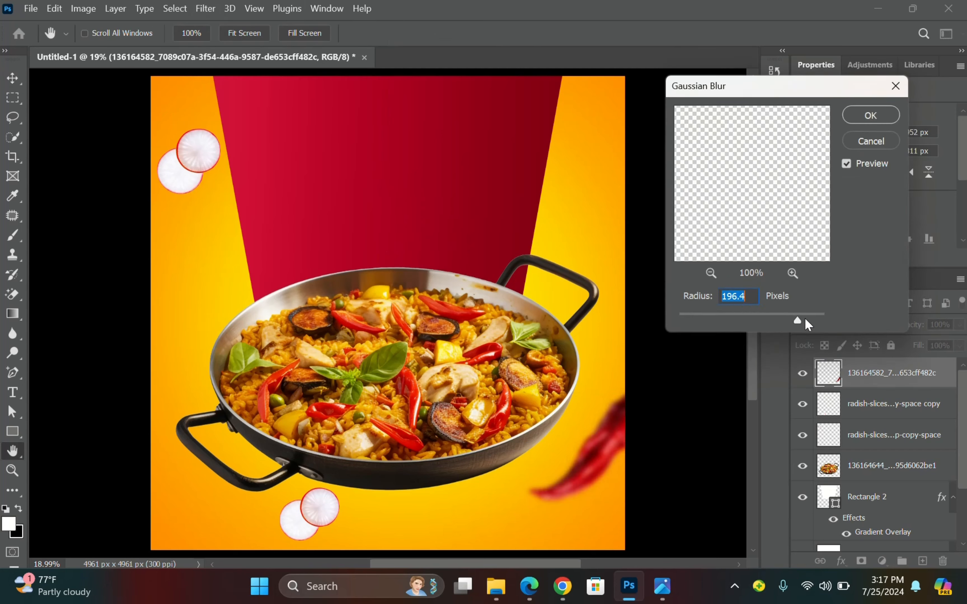
left_click(699, 319)
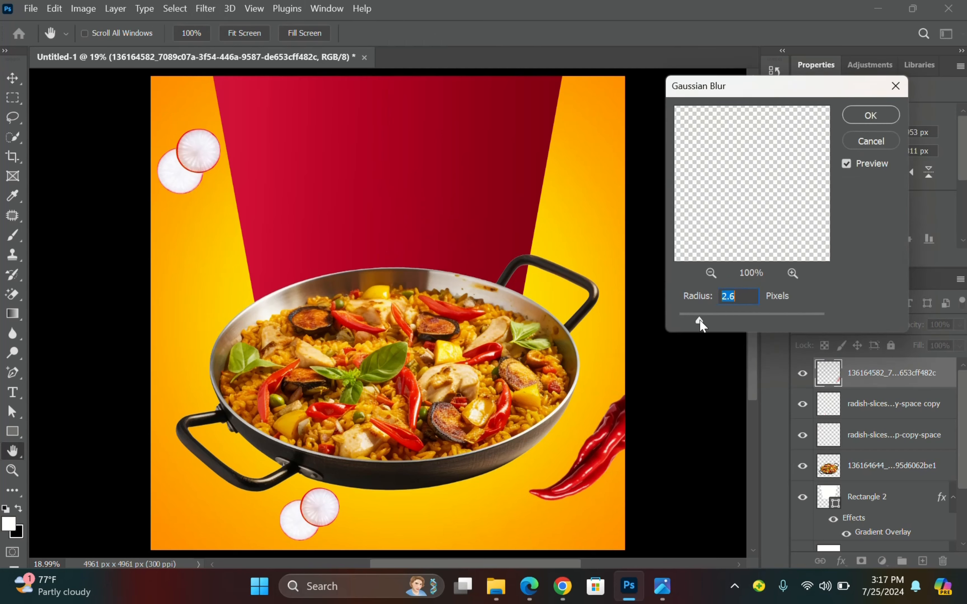
left_click(769, 320)
left_click(802, 318)
left_click(747, 320)
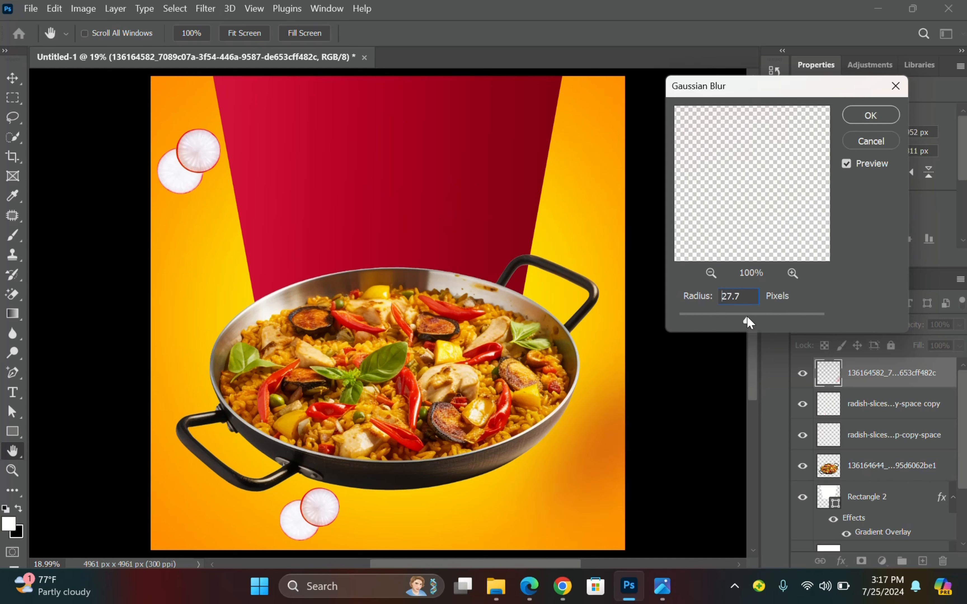
type("30")
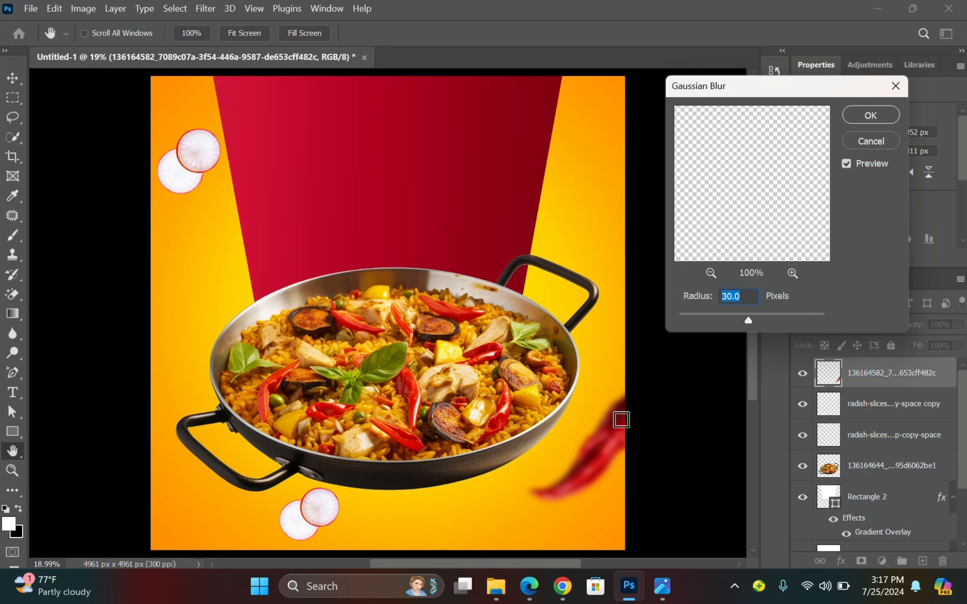
left_click(869, 115)
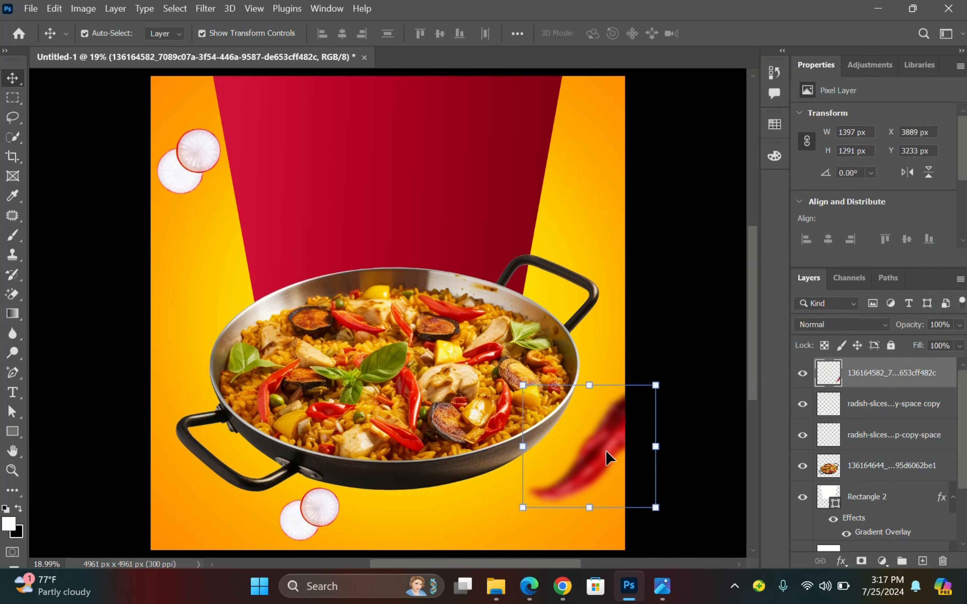
Copy the blurred chilli to the top-right corner, shrunk to about half and rotated upright.
left_click_drag(605, 458, 570, 148)
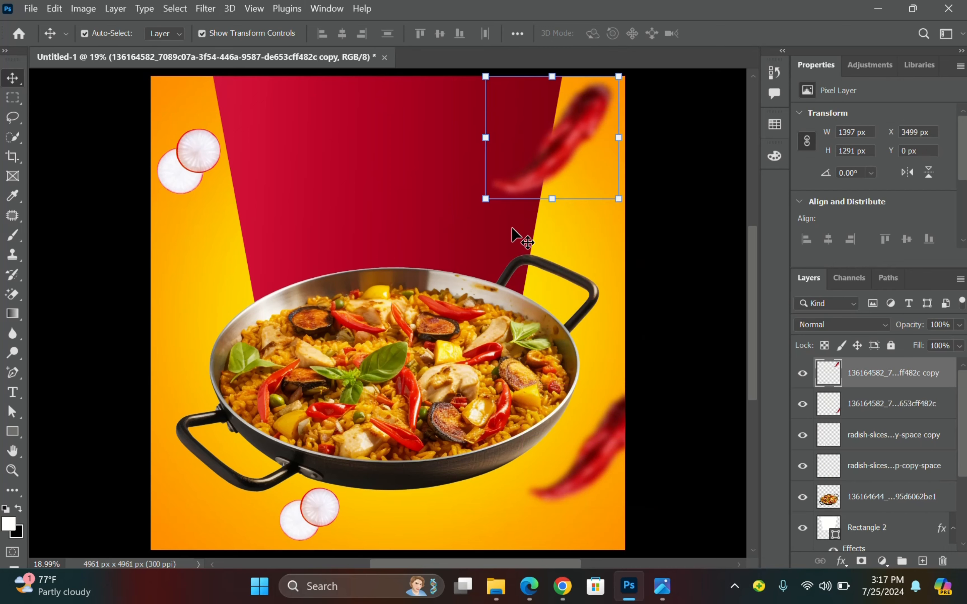
left_click_drag(485, 204, 540, 173)
left_click_drag(597, 125, 588, 151)
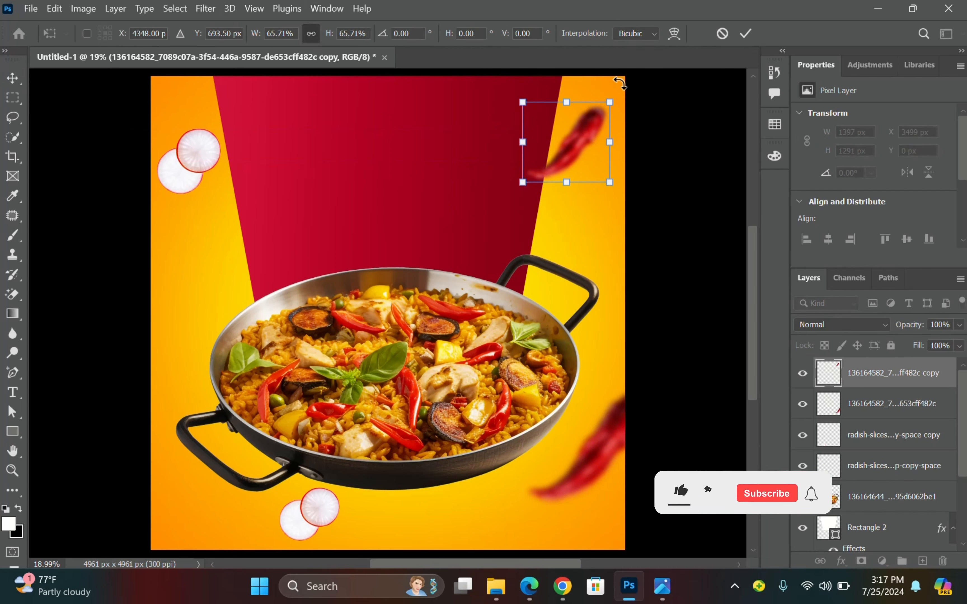
left_click_drag(621, 86, 635, 159)
left_click_drag(551, 90, 574, 108)
left_click_drag(615, 148, 611, 134)
left_click_drag(698, 178, 651, 164)
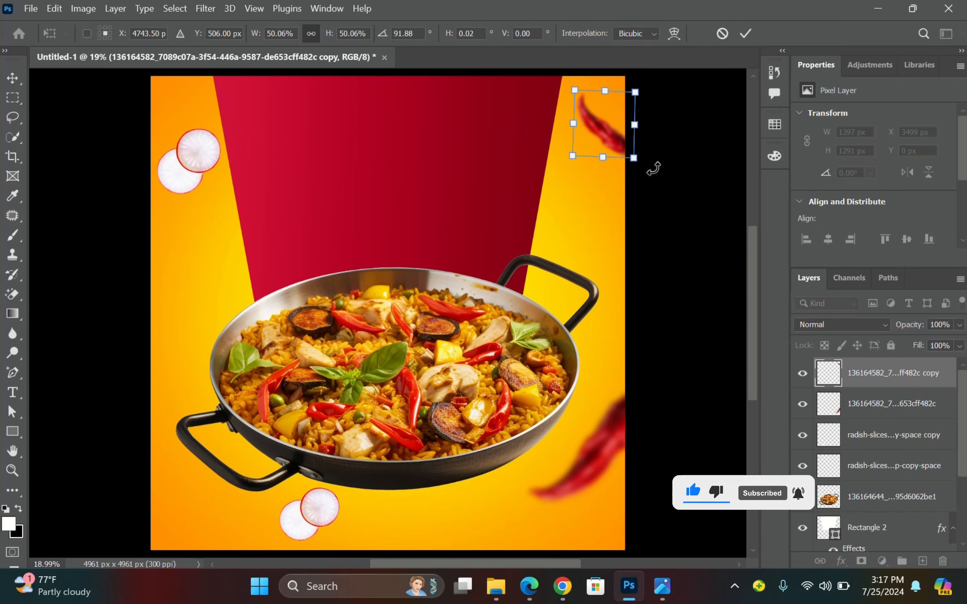
left_click_drag(607, 140, 610, 133)
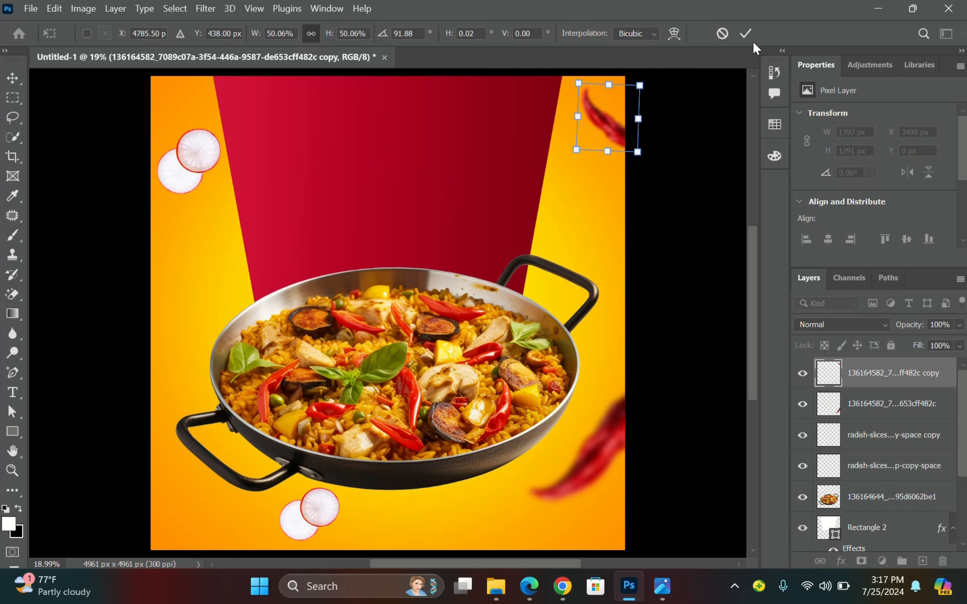
left_click(746, 34)
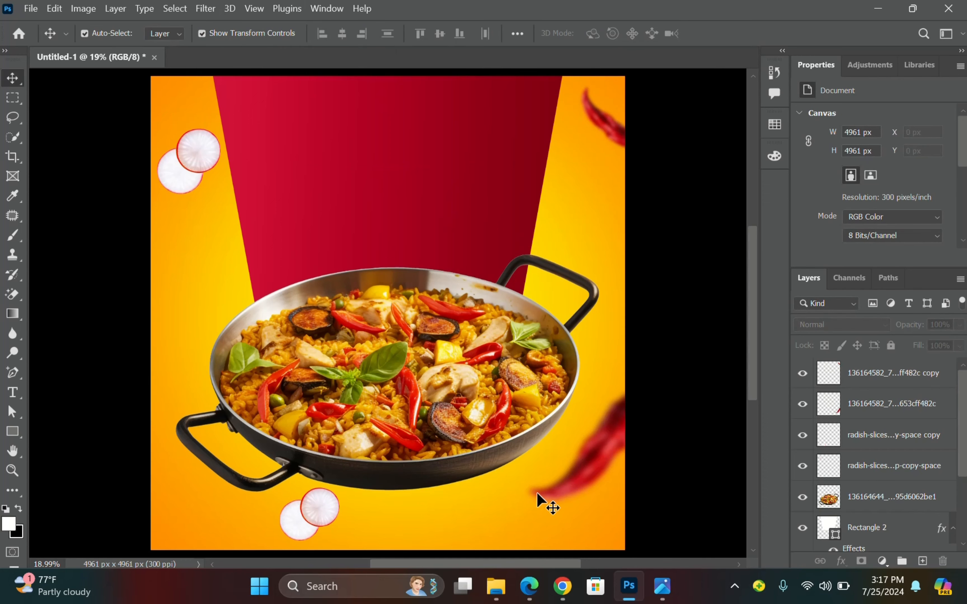
Duplicate the top-right chilli above the pan's upper-left rim, enlarged and tilted, then deselect.
left_click(662, 587)
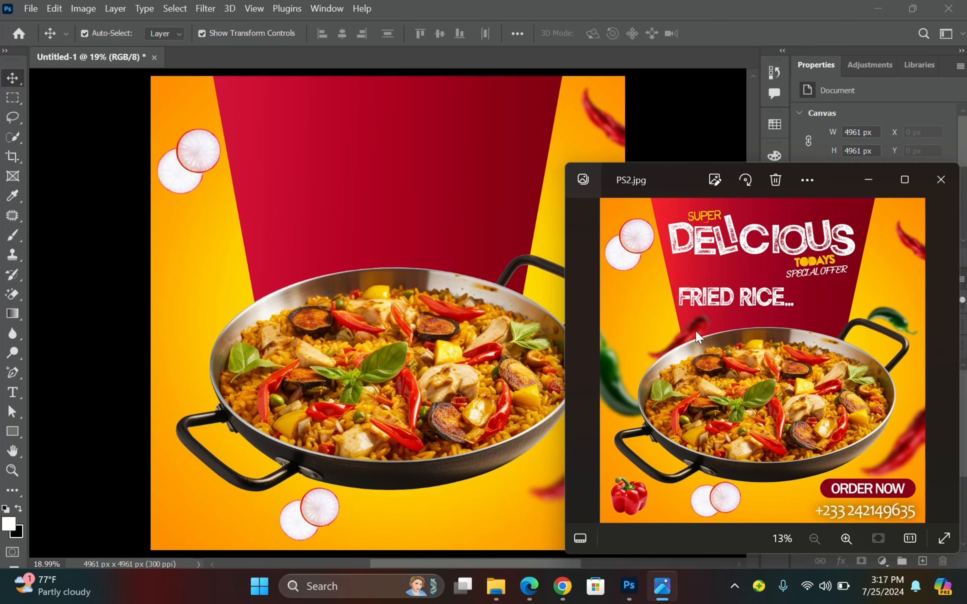
left_click(867, 179)
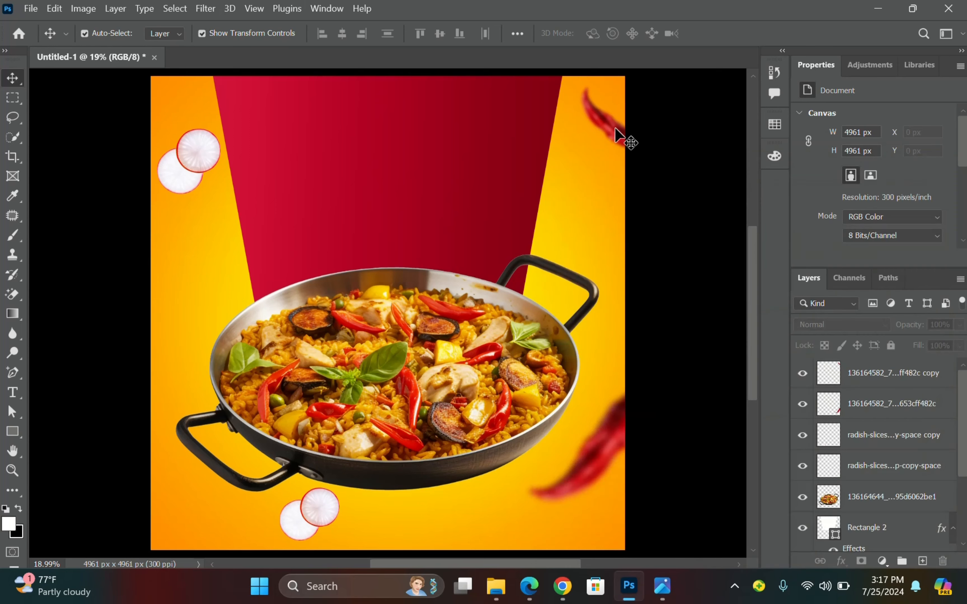
left_click(611, 130)
left_click_drag(612, 130, 265, 266)
left_click_drag(229, 226, 257, 268)
left_click_drag(300, 244, 301, 271)
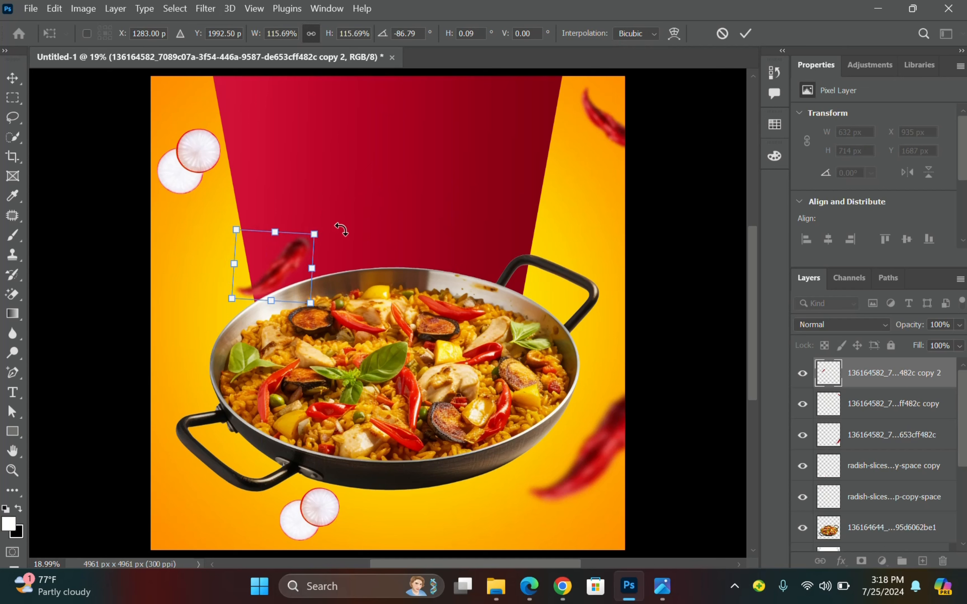
left_click_drag(341, 229, 343, 235)
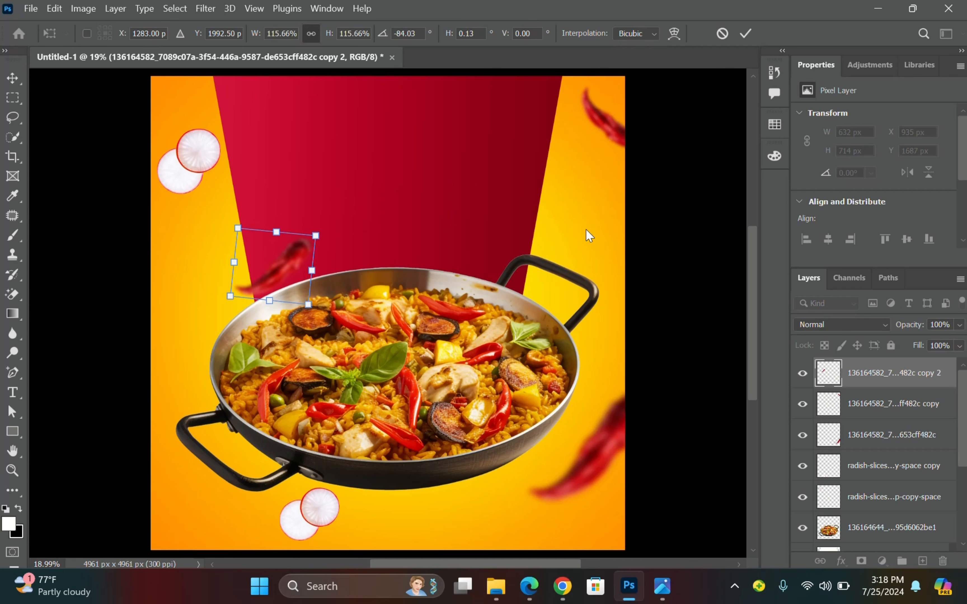
left_click(745, 34)
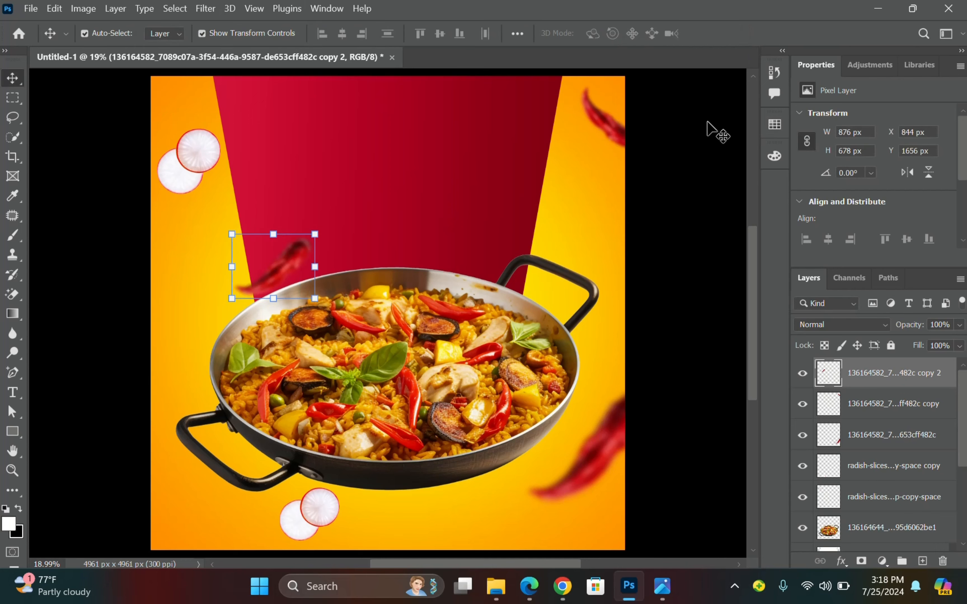
left_click(691, 166)
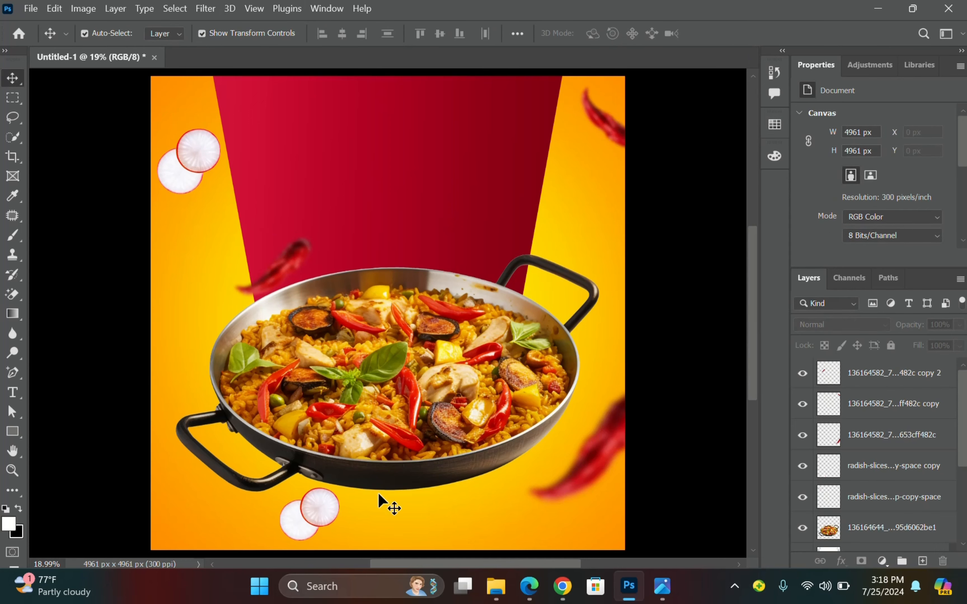
Place the green chilli image from Downloads over the pan centre, shrunk to about 36%.
mouse_move(506, 587)
left_click(495, 507)
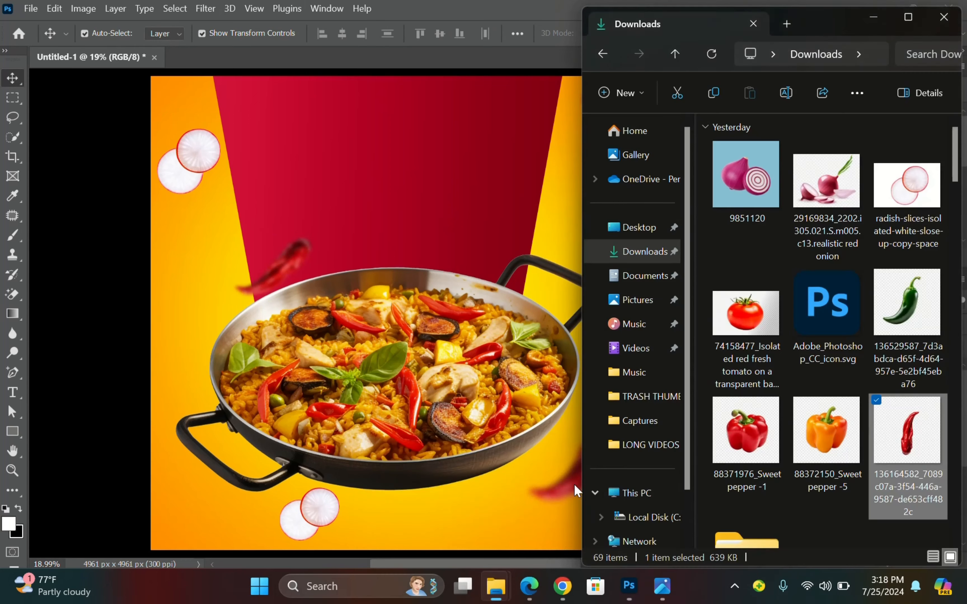
left_click_drag(926, 307, 519, 361)
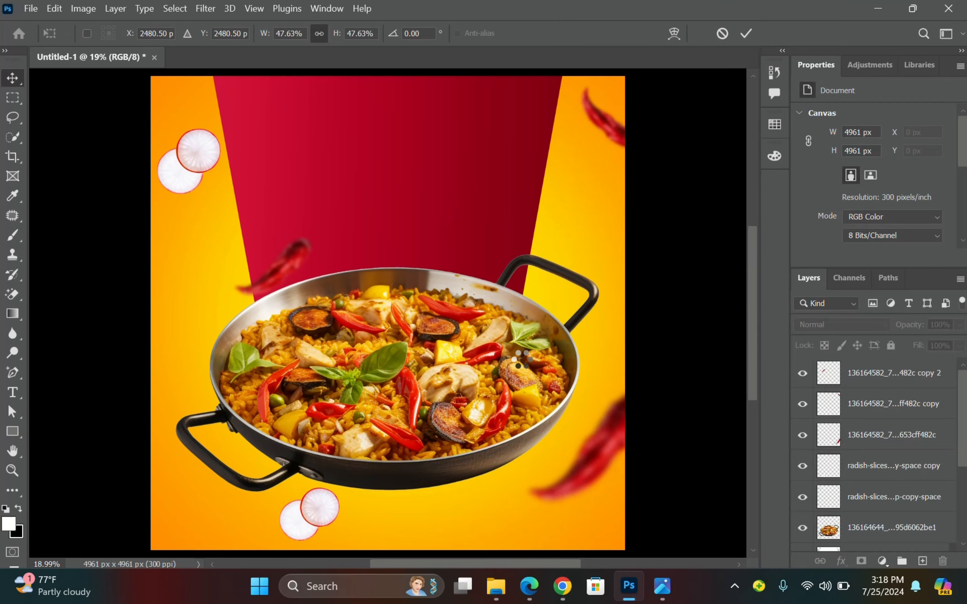
left_click_drag(388, 77, 388, 194)
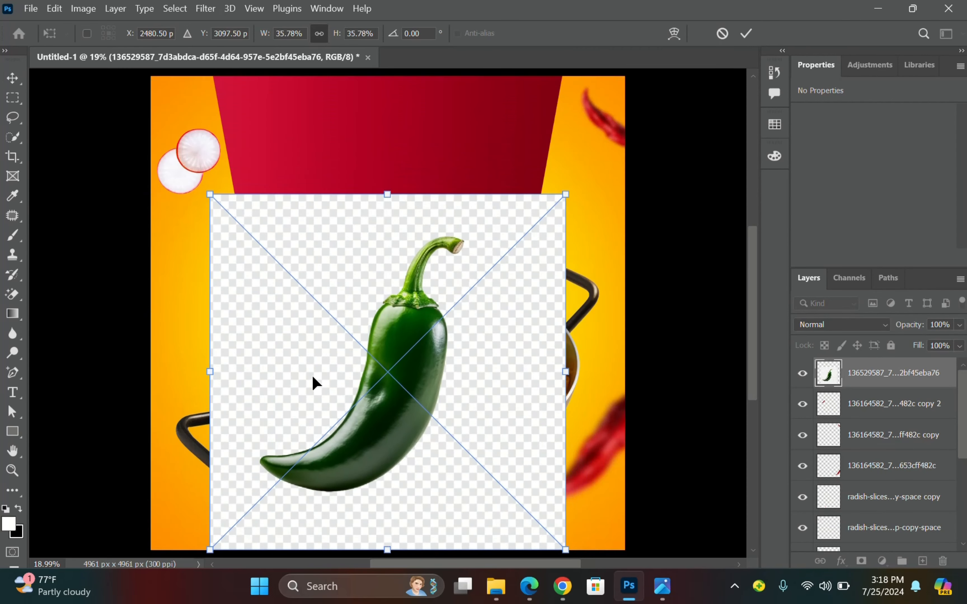
left_click_drag(419, 357, 422, 308)
left_click(739, 39)
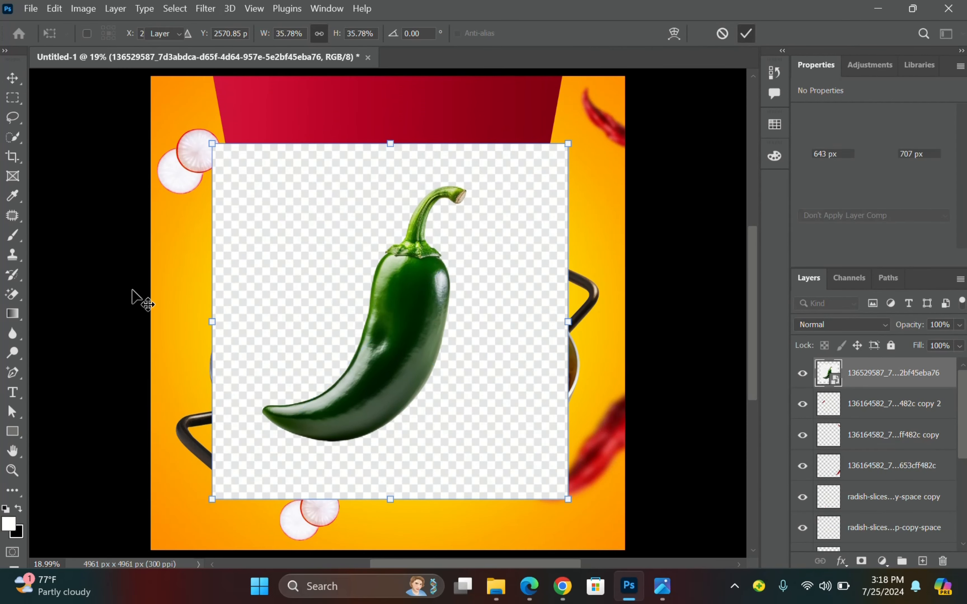
Rasterize the green chilli and erase its checkered background with the Magic Eraser.
left_click(12, 294)
left_click(240, 222)
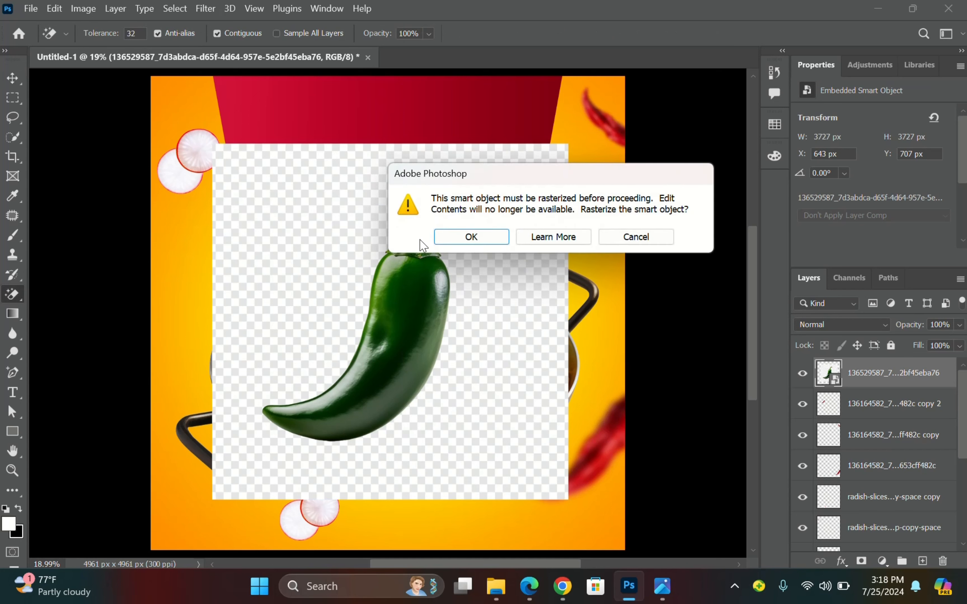
left_click(474, 233)
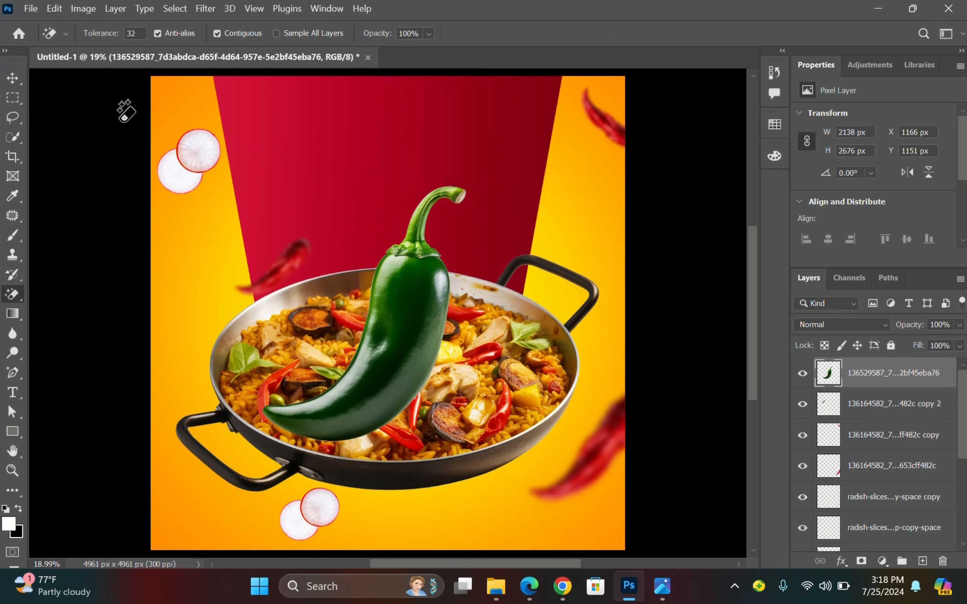
left_click(12, 79)
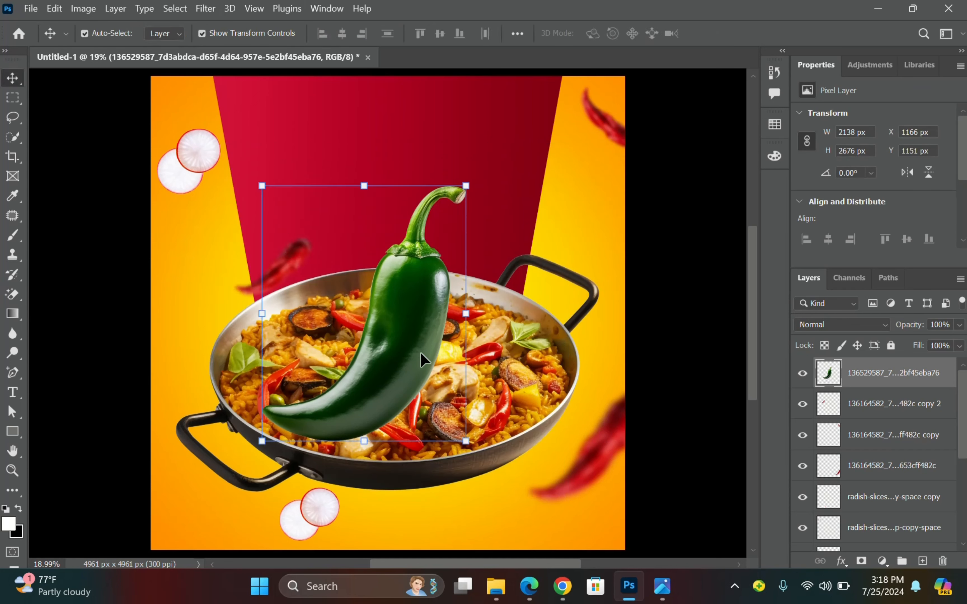
left_click(662, 586)
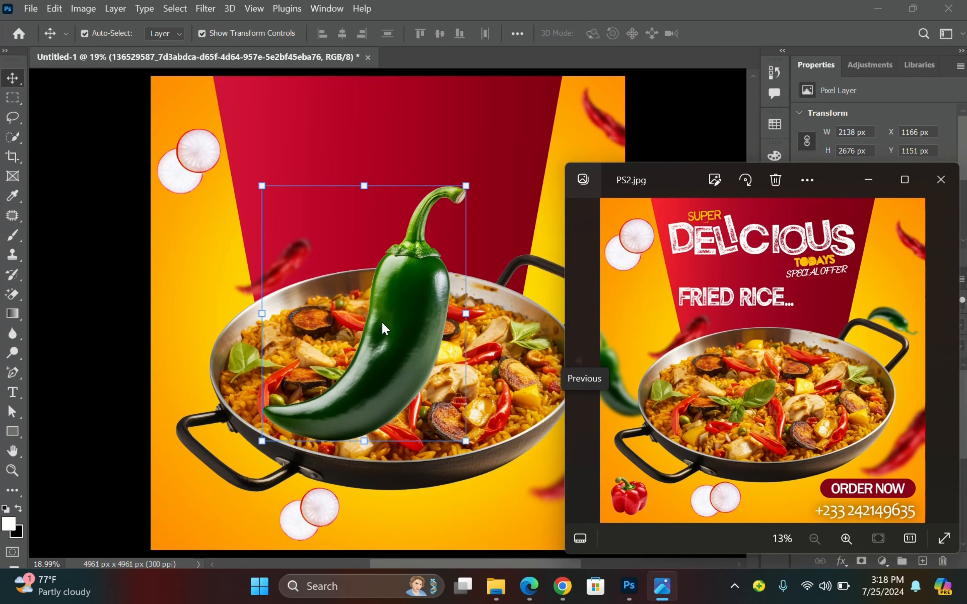
left_click(408, 314)
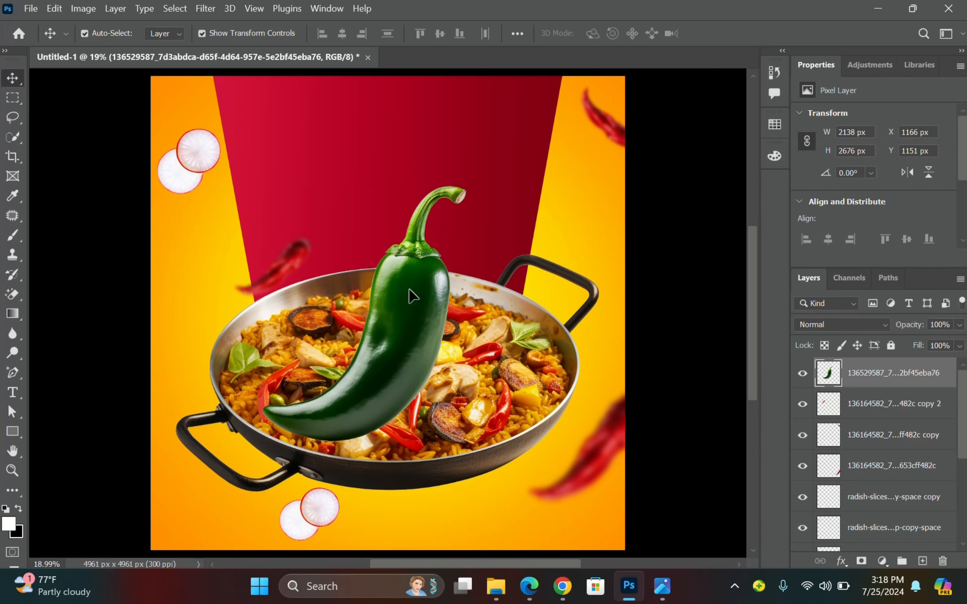
left_click(54, 8)
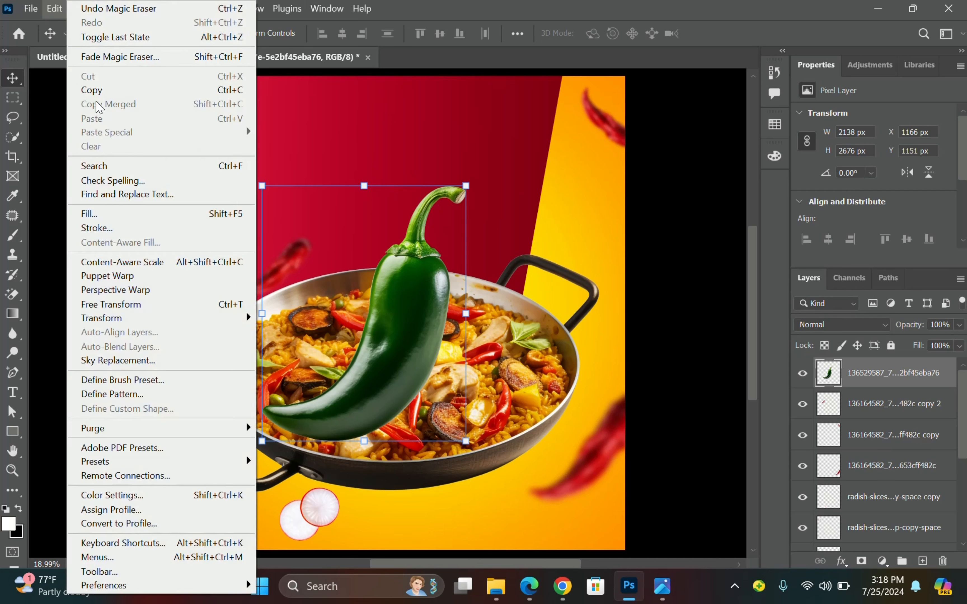
Flip the green chilli horizontally, shrink it to 866 × 1084 px at the left edge, behind the pan.
mouse_move(184, 325)
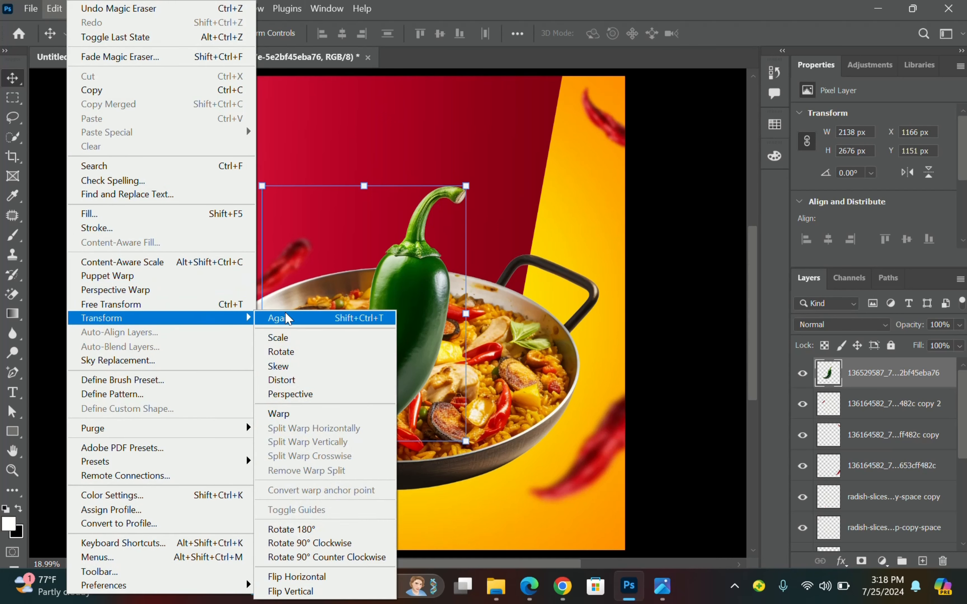
left_click(328, 576)
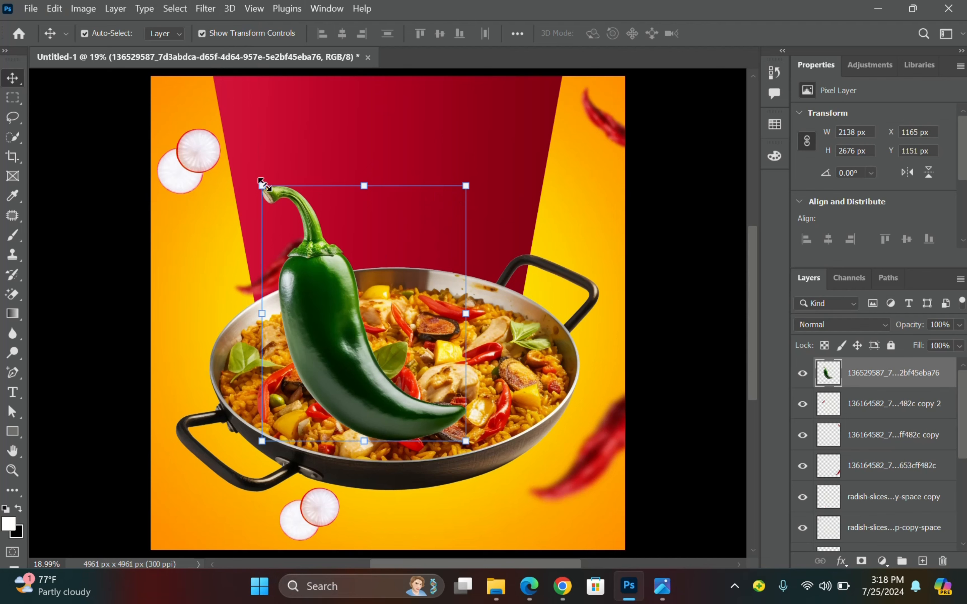
left_click_drag(260, 182, 223, 350)
left_click_drag(243, 392, 177, 339)
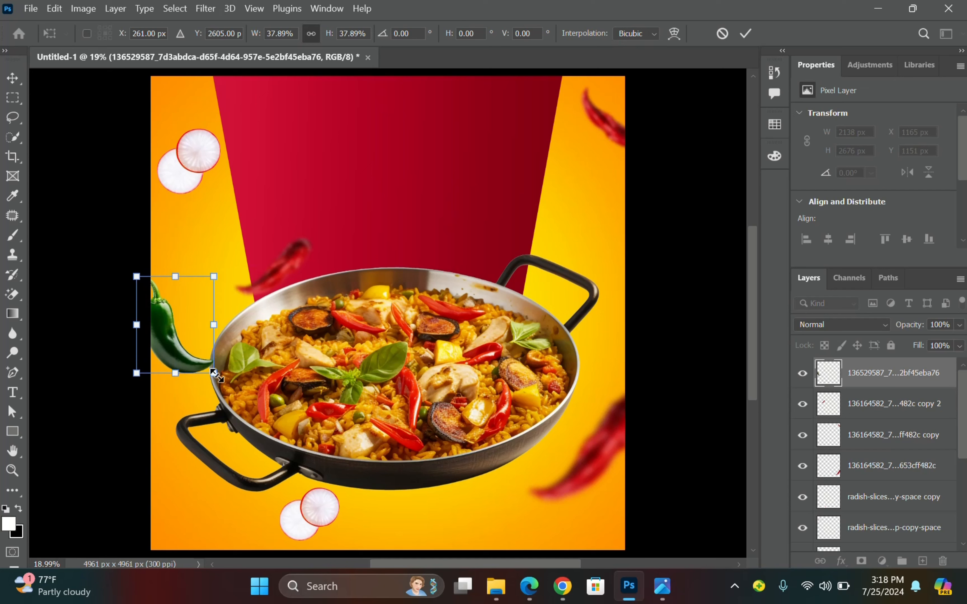
left_click_drag(213, 373, 219, 379)
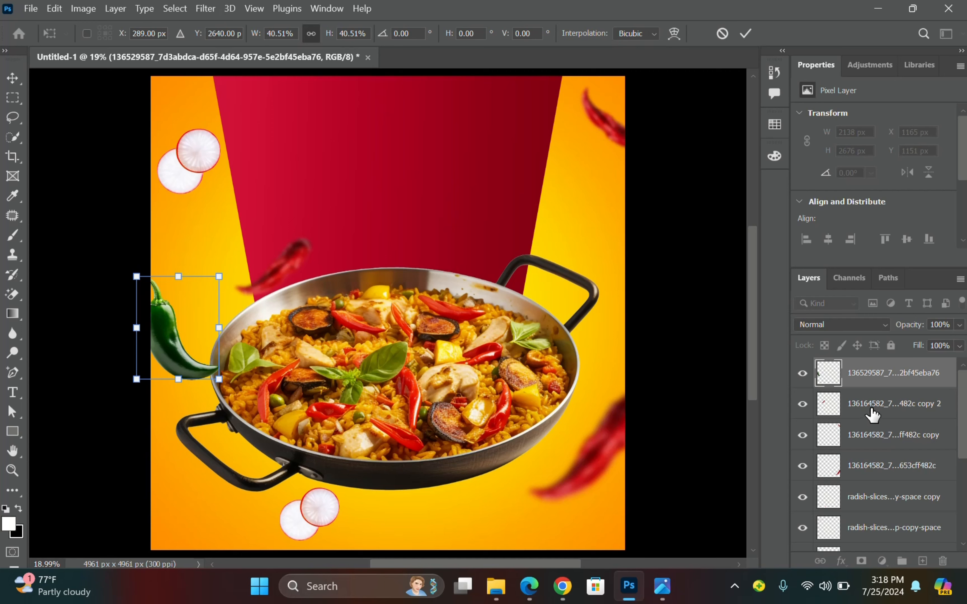
key("Return")
left_click_drag(880, 384, 901, 441)
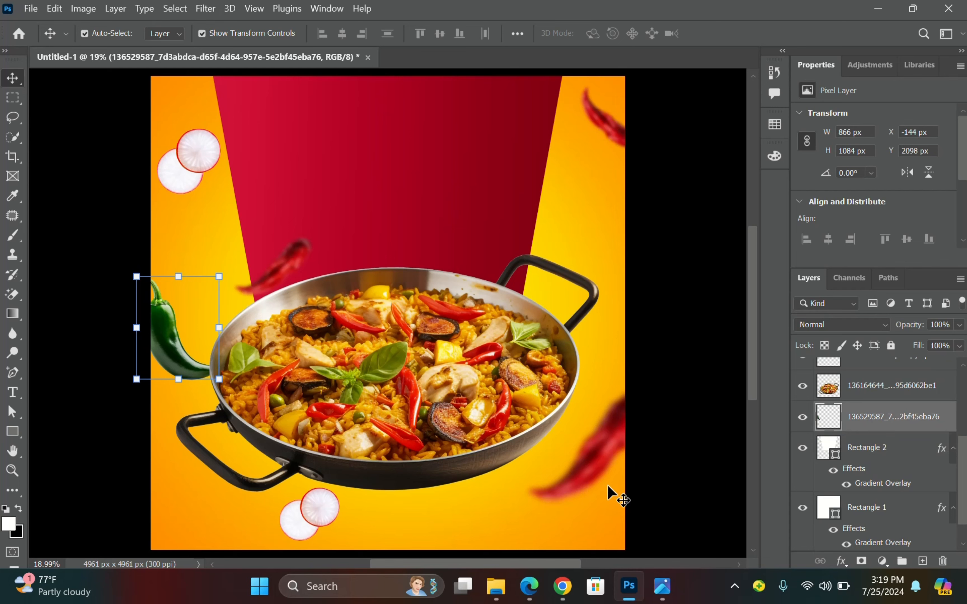
Blur the green chilli with a 30-pixel Gaussian Blur and enlarge it slightly.
left_click(205, 9)
mouse_move(301, 190)
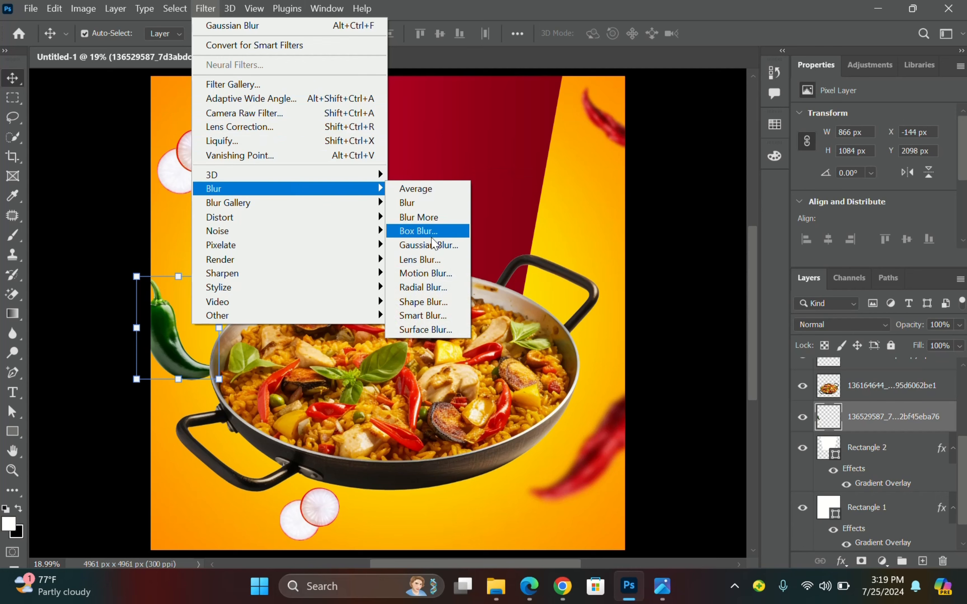
left_click(442, 249)
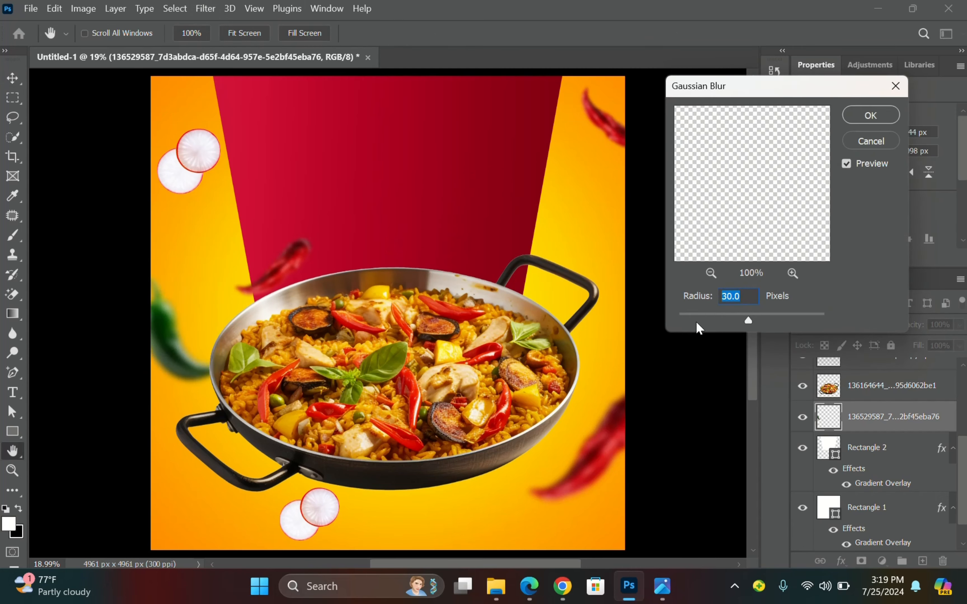
left_click(870, 116)
key("v")
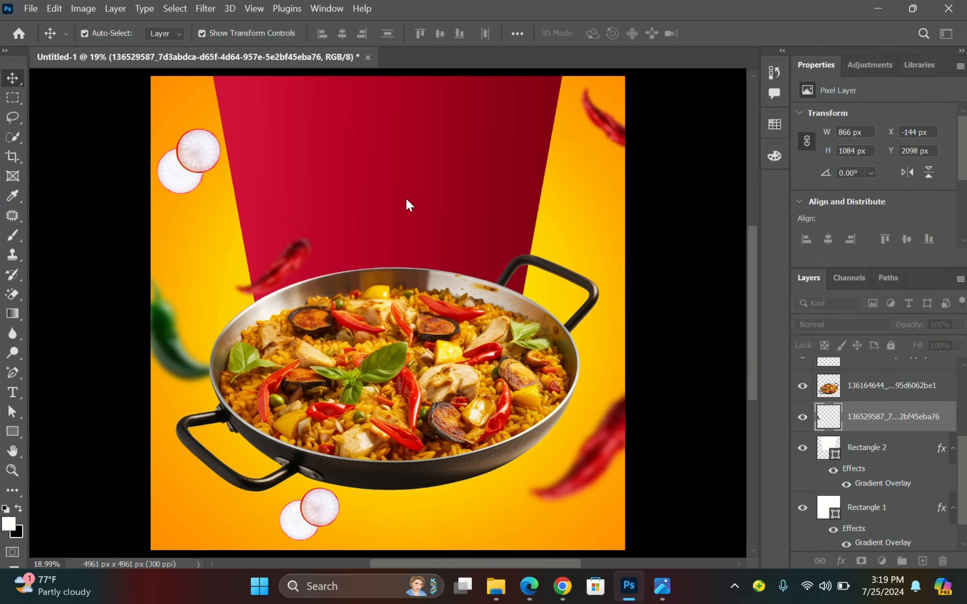
left_click_drag(225, 269, 236, 251)
left_click(746, 33)
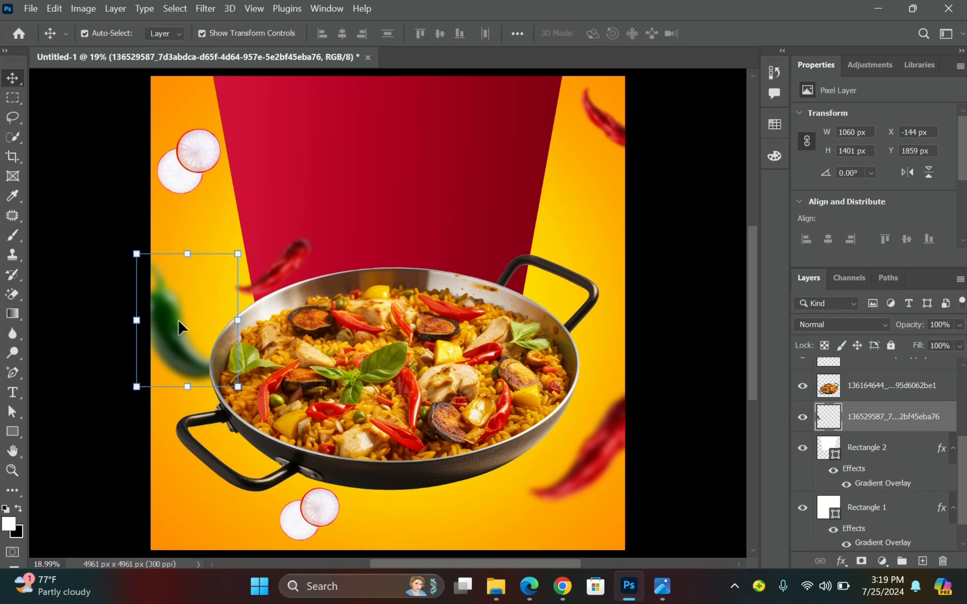
Copy the blurred chilli to the upper right by the pan handle, scaled to about 60% and tilted.
left_click_drag(179, 319, 559, 210)
key("ctrl+t")
left_click_drag(512, 141, 553, 195)
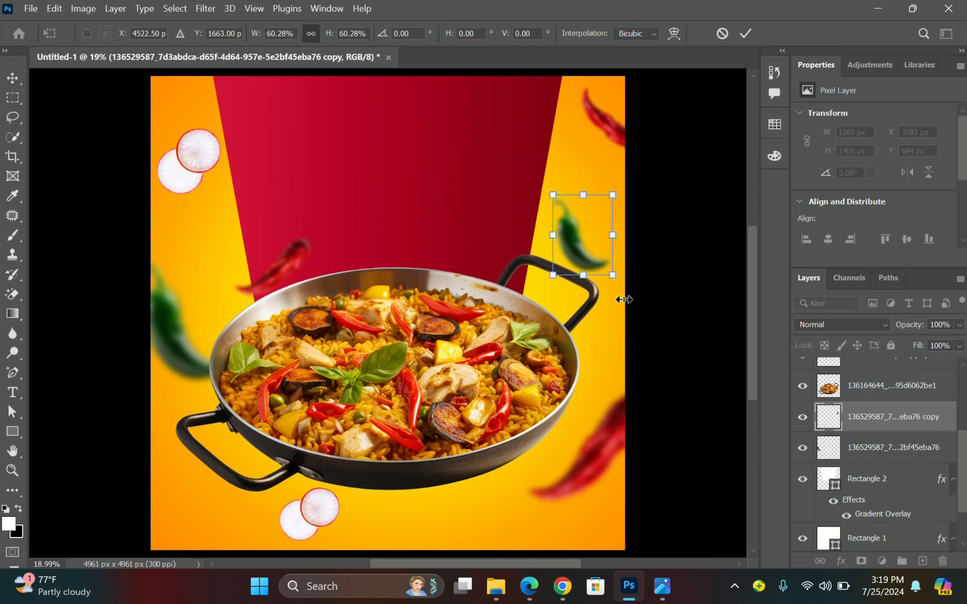
left_click_drag(623, 300, 643, 276)
left_click_drag(588, 253, 528, 208)
mouse_move(593, 215)
left_mouse_down()
mouse_move(595, 208)
mouse_move(596, 227)
left_mouse_up()
key("Return")
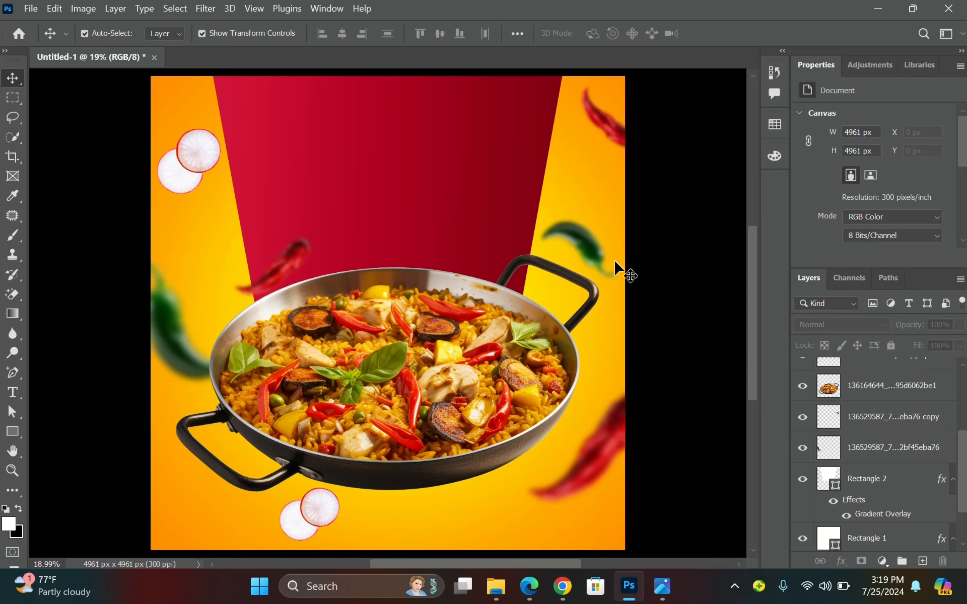
After checking the reference, place the sweet pepper image from Downloads onto the flyer.
mouse_move(662, 586)
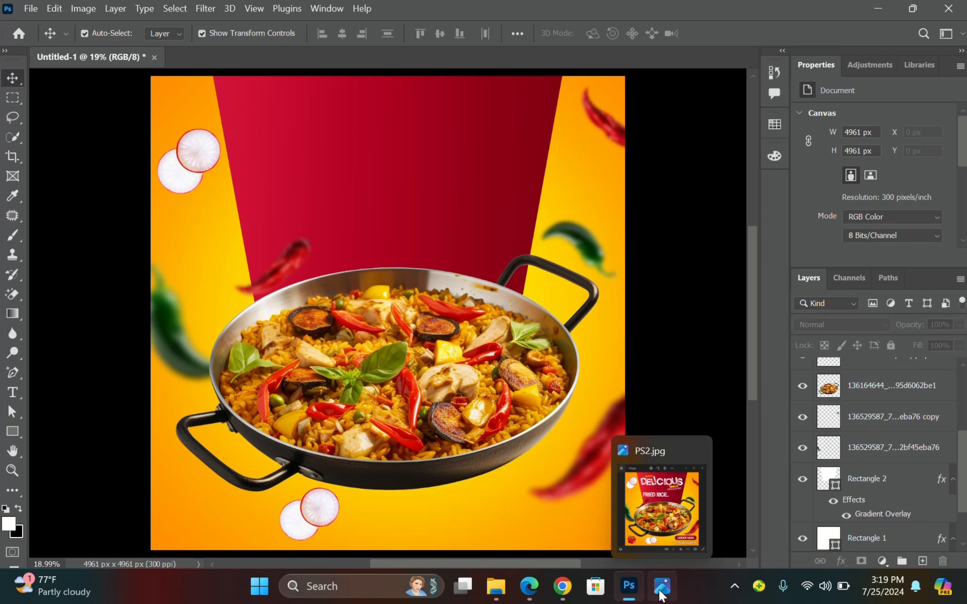
left_click(664, 544)
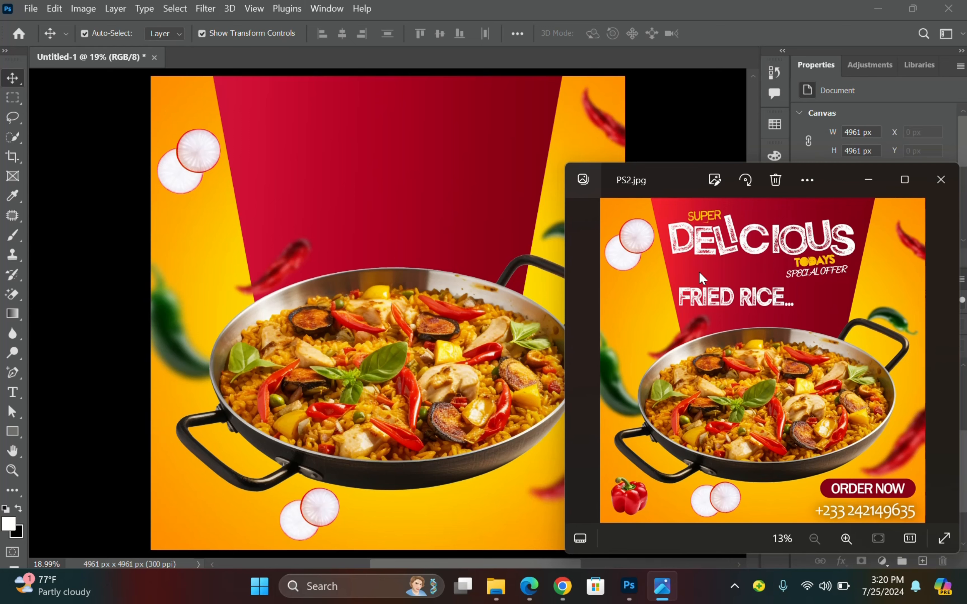
left_click(658, 129)
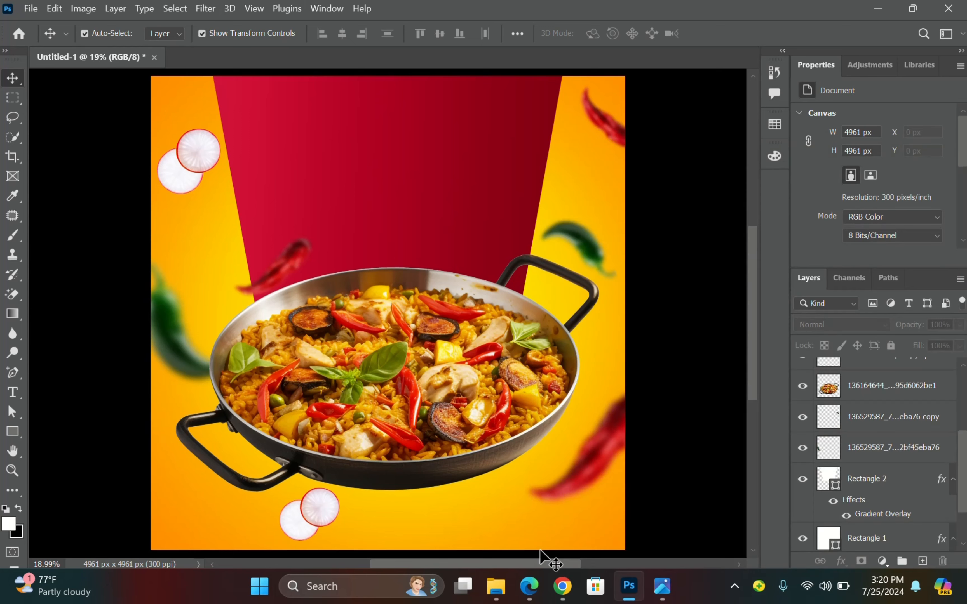
mouse_move(495, 587)
left_click(505, 500)
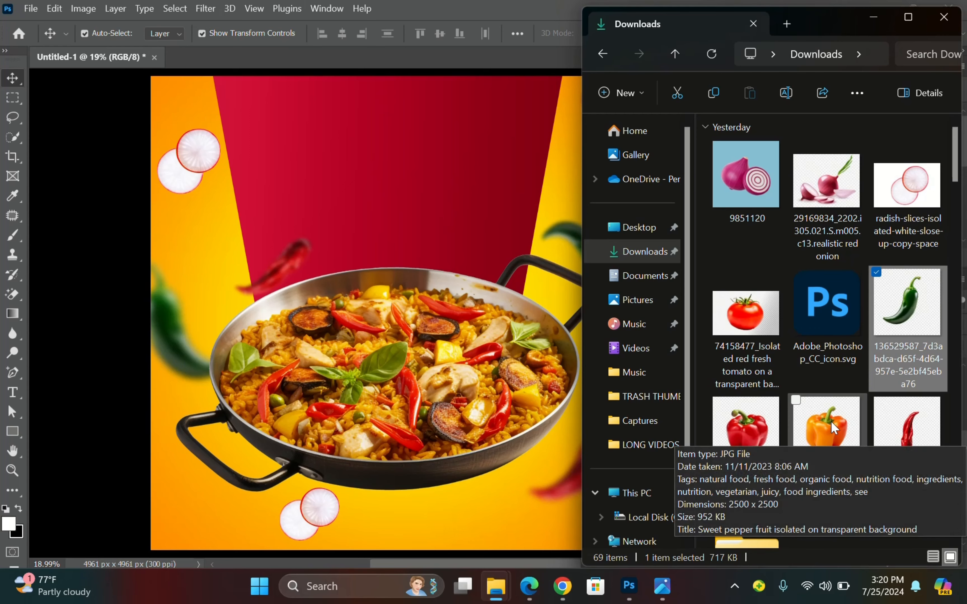
left_click_drag(834, 442, 358, 172)
left_click_drag(387, 76, 388, 313)
left_click_drag(383, 380, 375, 309)
Erase the background around the orange bell pepper with the Magic Eraser.
left_click(13, 294)
left_click(315, 281)
left_click(465, 279)
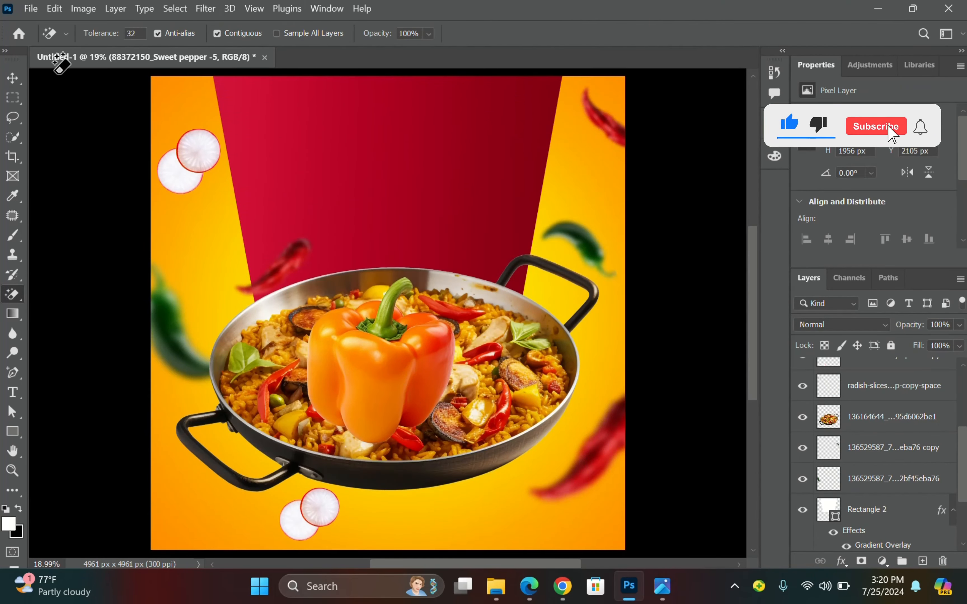
Shrink the pepper to about 769 × 860 px in the lower-left corner, then deselect.
key("v")
left_click_drag(478, 278, 384, 383)
left_click_drag(313, 411, 181, 505)
mouse_move(243, 463)
left_mouse_down()
mouse_move(205, 499)
mouse_move(240, 458)
left_mouse_up()
left_click_drag(151, 545, 148, 551)
key("Return")
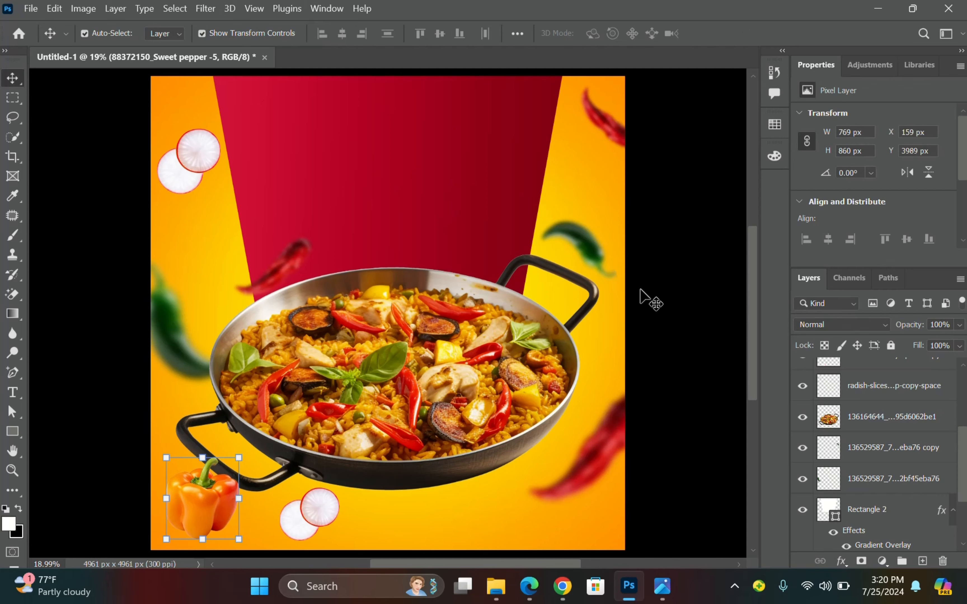
left_click(641, 289)
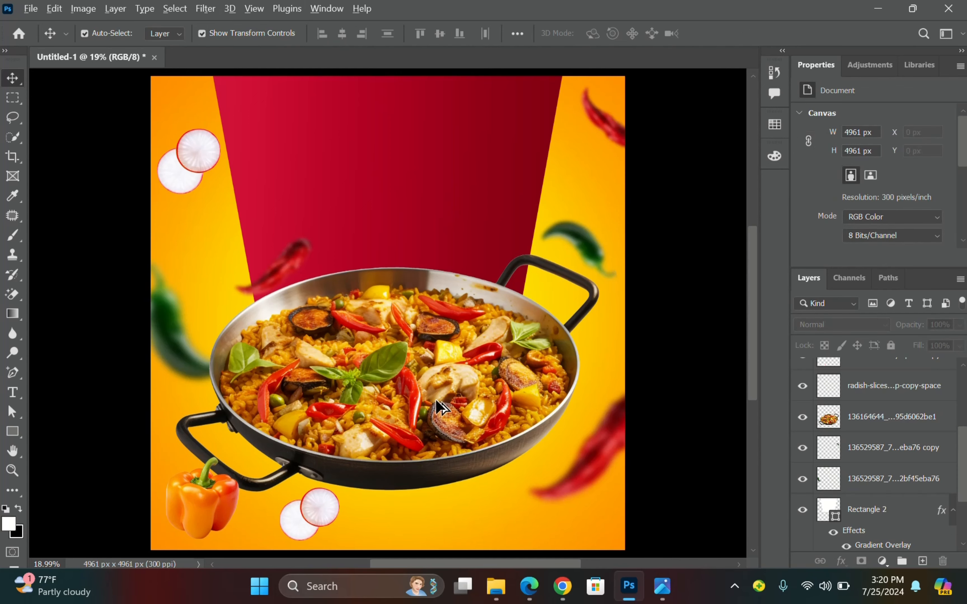
Zoom around the flyer, then fit the whole canvas in the window.
scroll(296, 413, "up", 2)
scroll(341, 371, "up", 3)
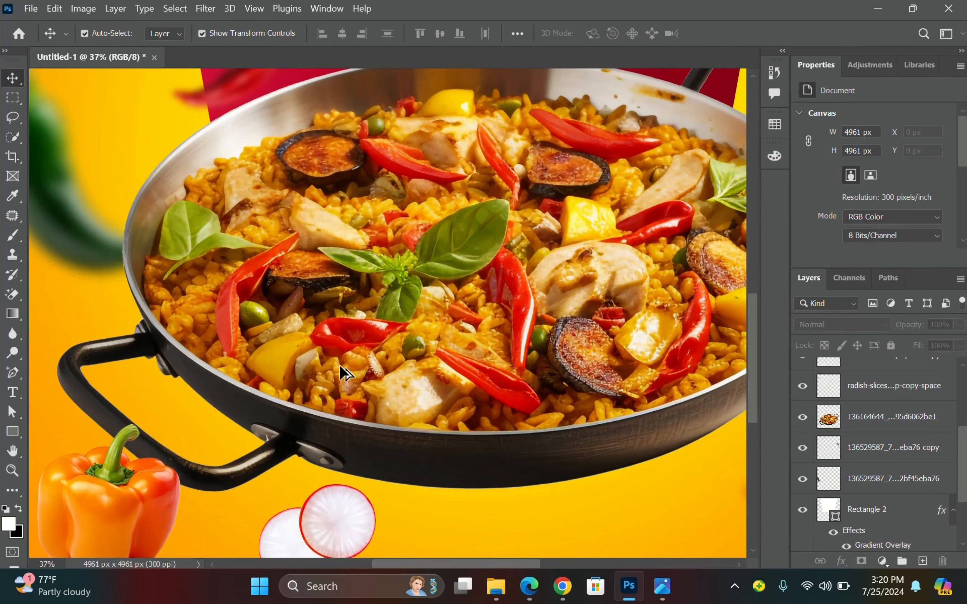
scroll(339, 371, "down", 1)
scroll(261, 348, "down", 1)
scroll(319, 332, "up", 2)
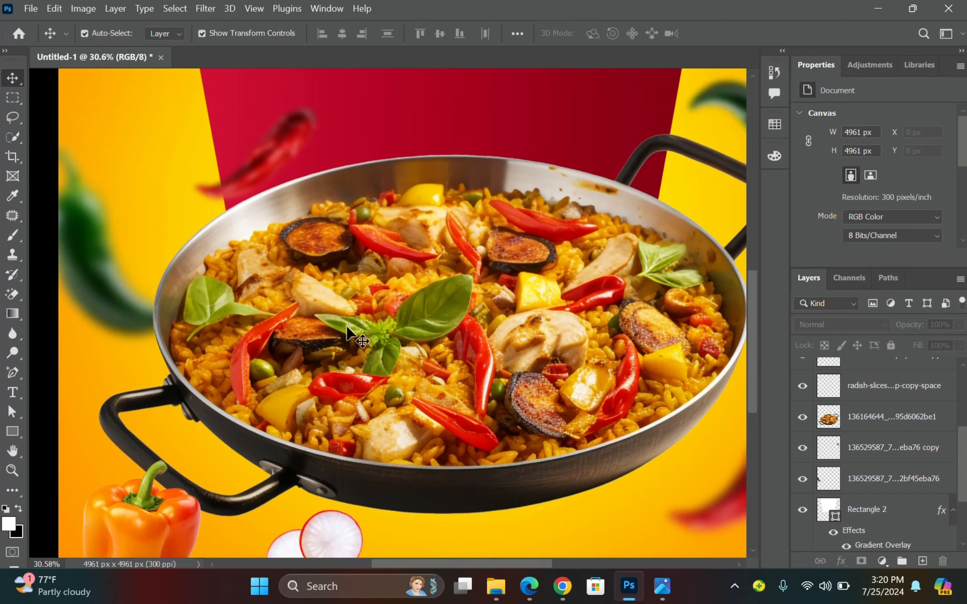
scroll(365, 314, "down", 5)
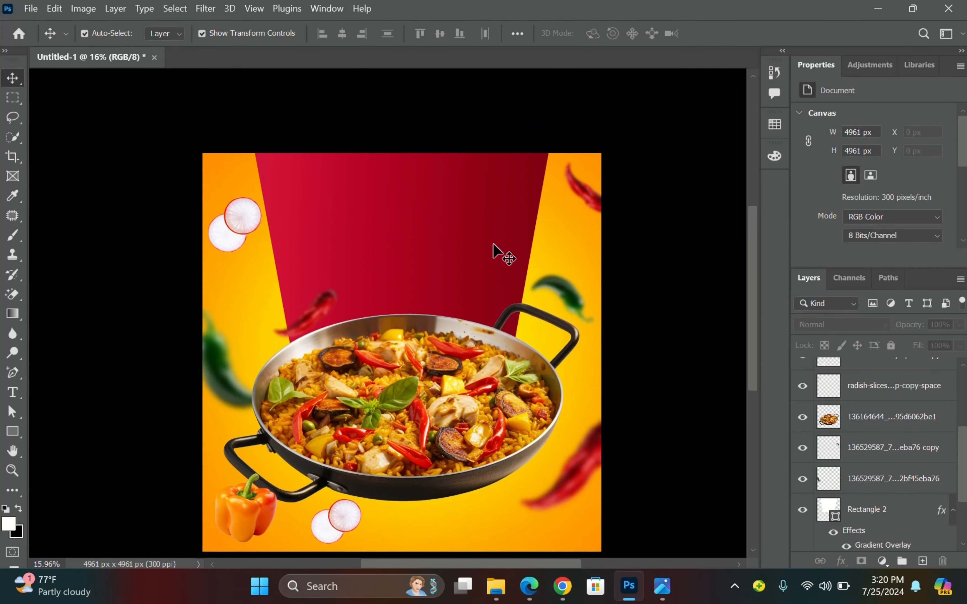
scroll(419, 283, "down", 1)
scroll(403, 302, "up", 2)
scroll(403, 302, "down", 1)
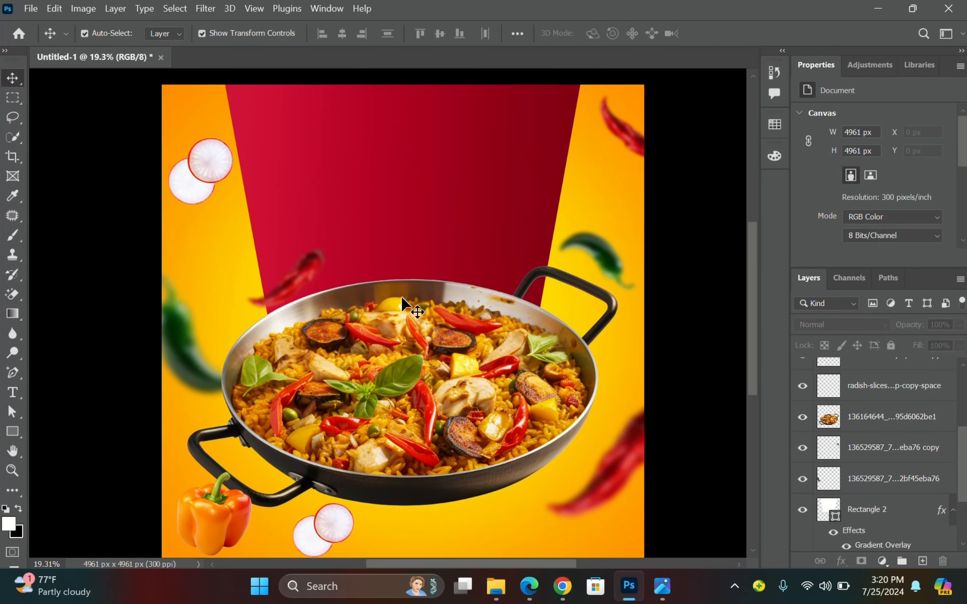
left_click(13, 472)
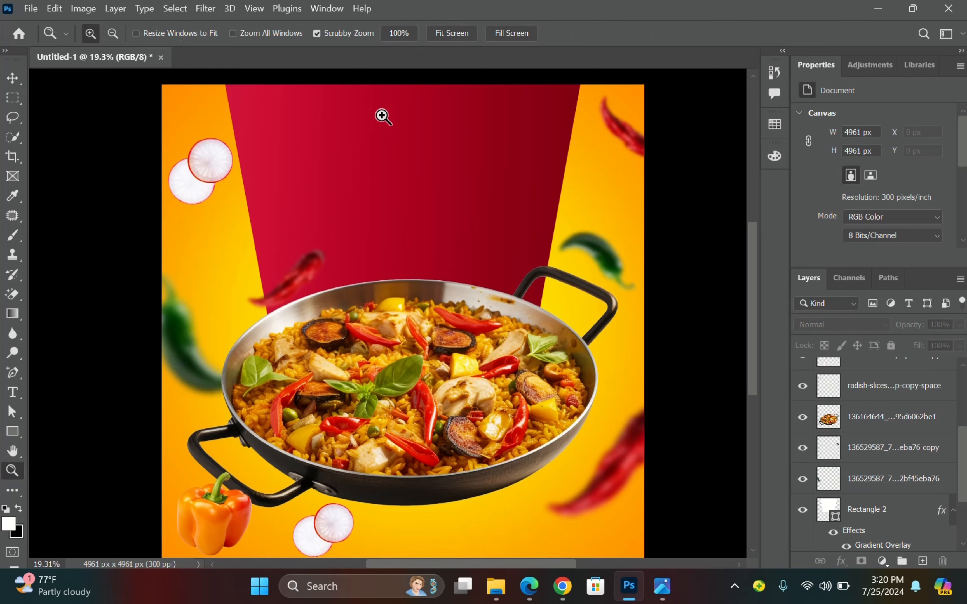
left_click(447, 34)
left_click(12, 78)
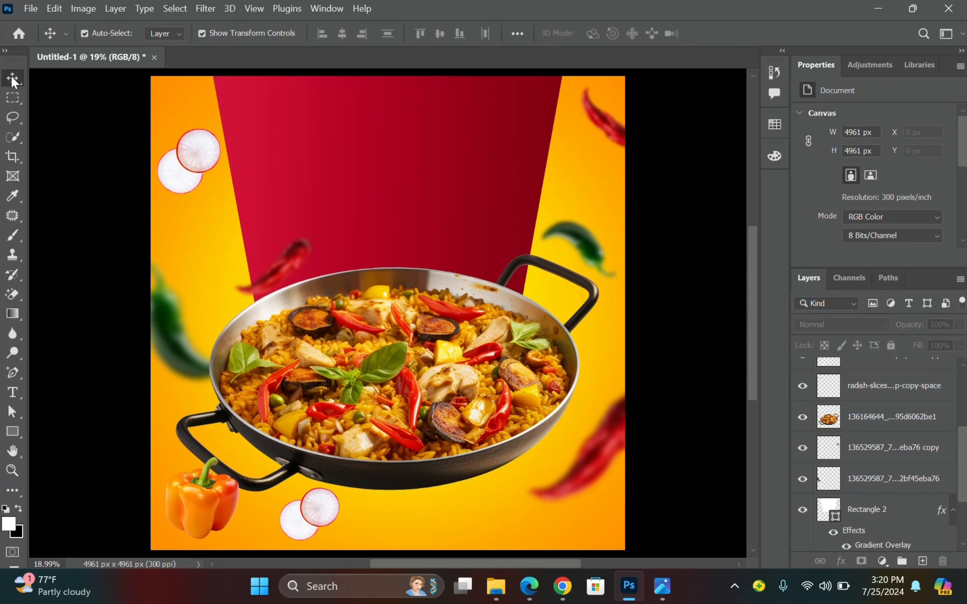
Bring up the PS2.jpg reference flyer in Photos.
scroll(379, 287, "up", 3)
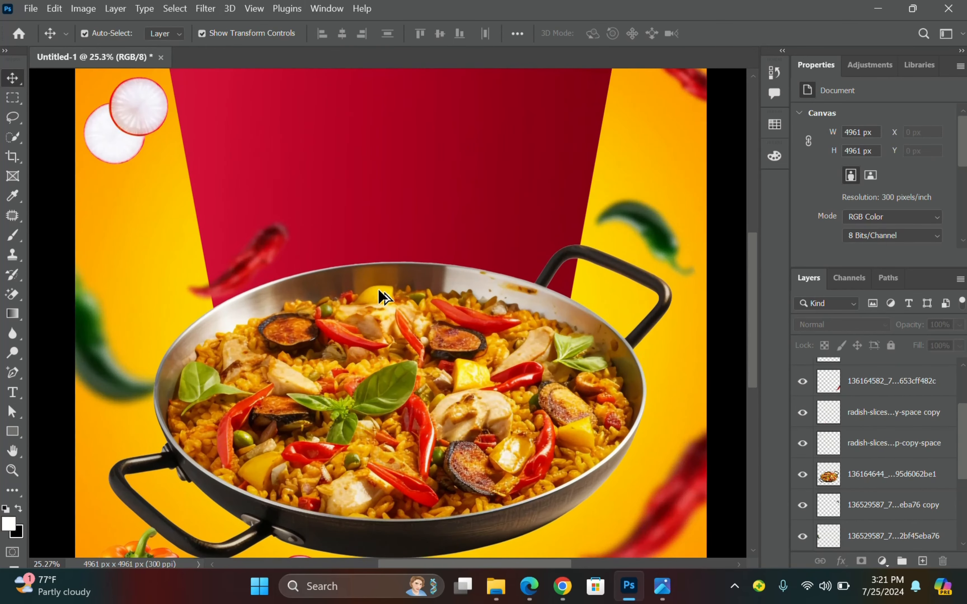
scroll(435, 246, "up", 3)
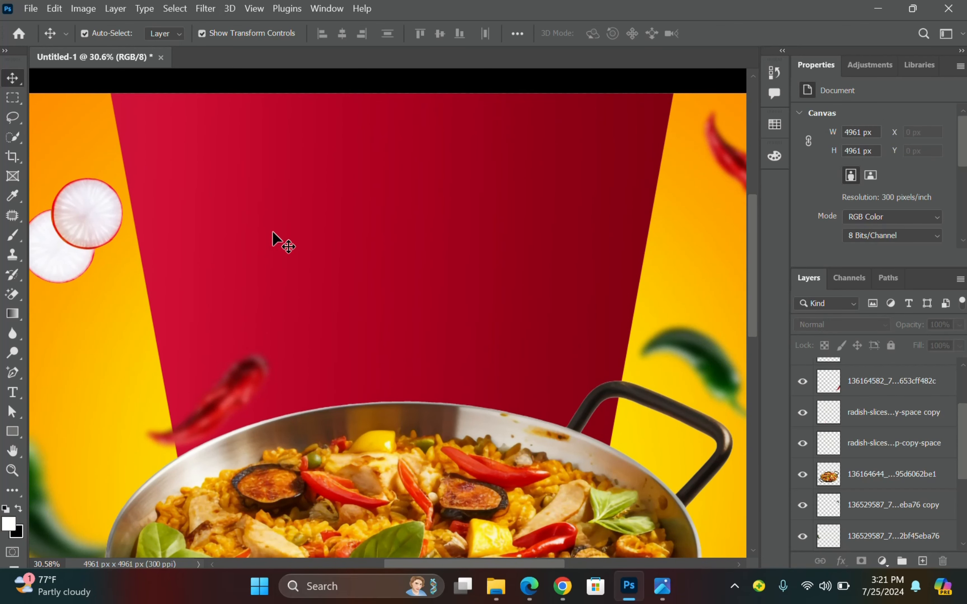
mouse_move(510, 587)
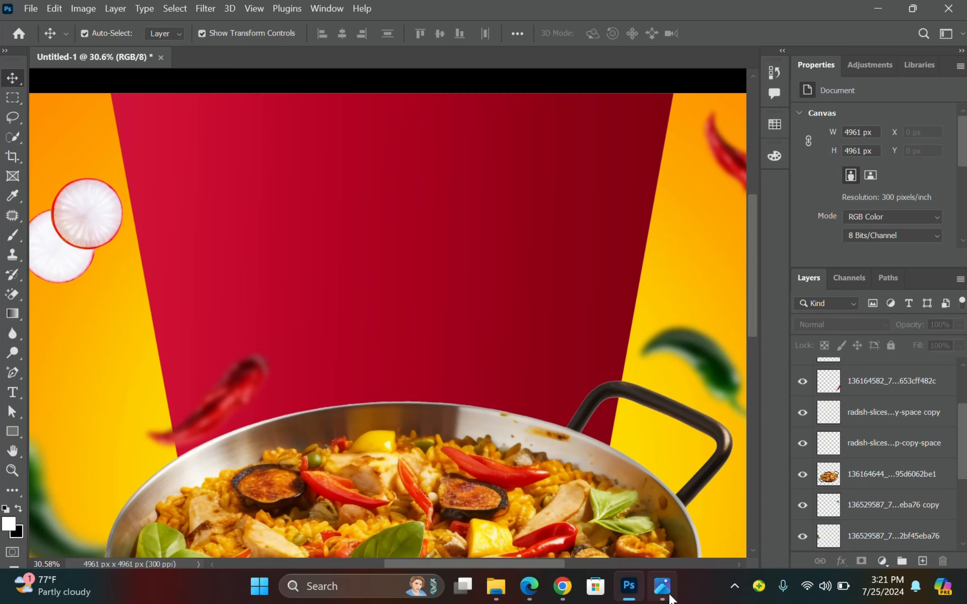
left_click(661, 586)
Zoom and pan PS2.jpg to study its DELICIOUS headline before setting it aside.
scroll(761, 256, "up", 2)
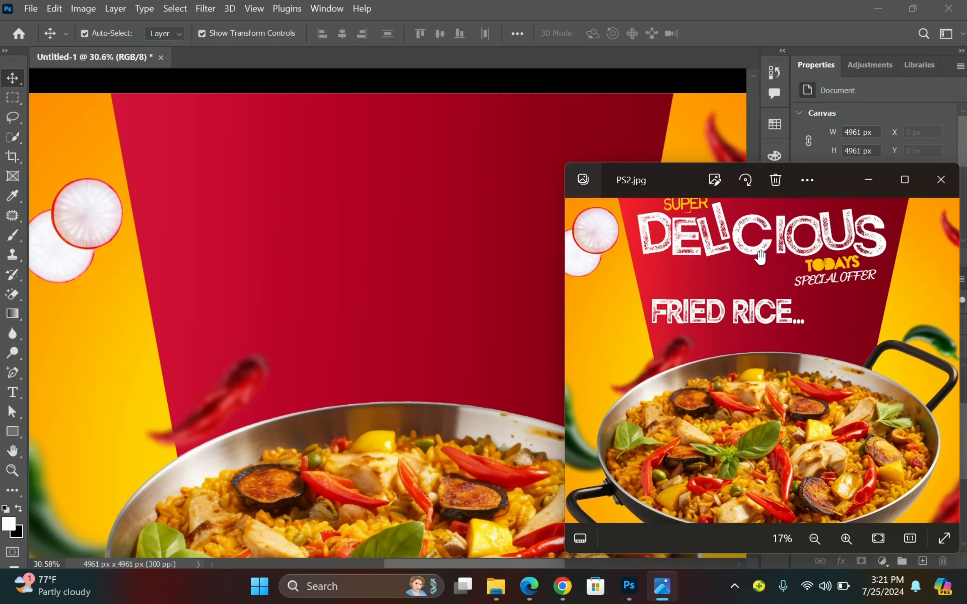
left_click_drag(759, 276, 773, 309)
scroll(824, 270, "up", 1)
left_click_drag(824, 270, 817, 296)
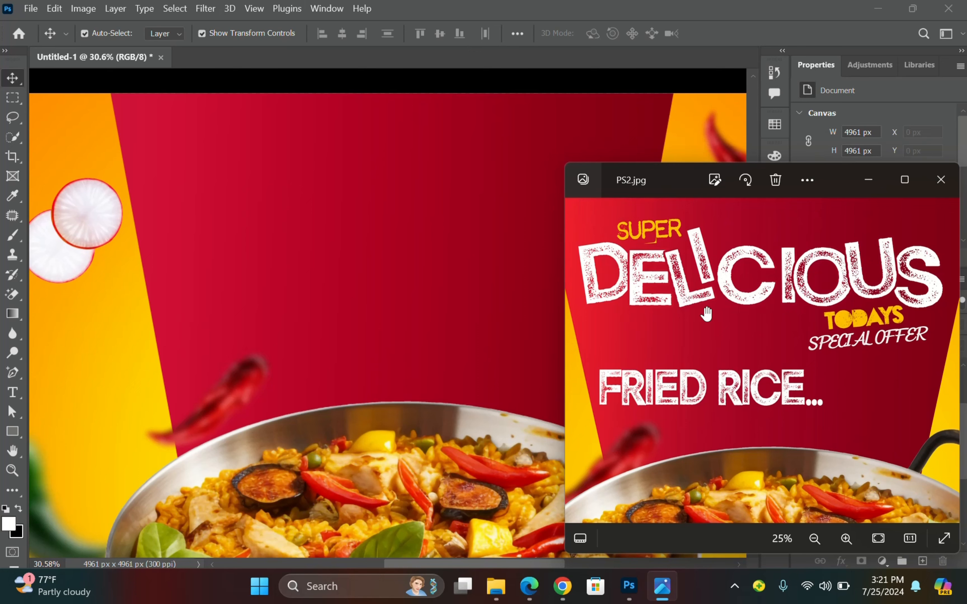
scroll(695, 309, "down", 1)
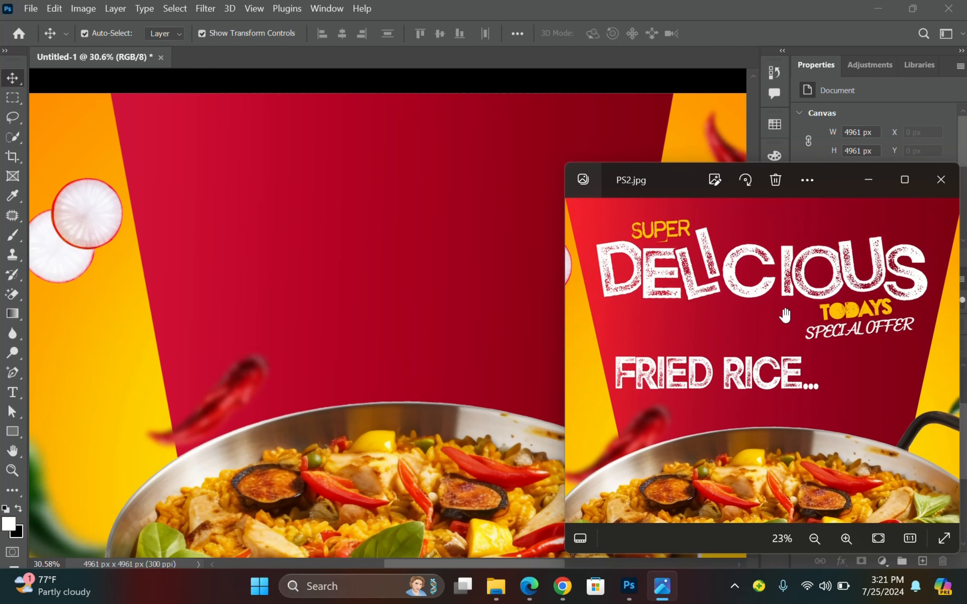
scroll(785, 316, "up", 2)
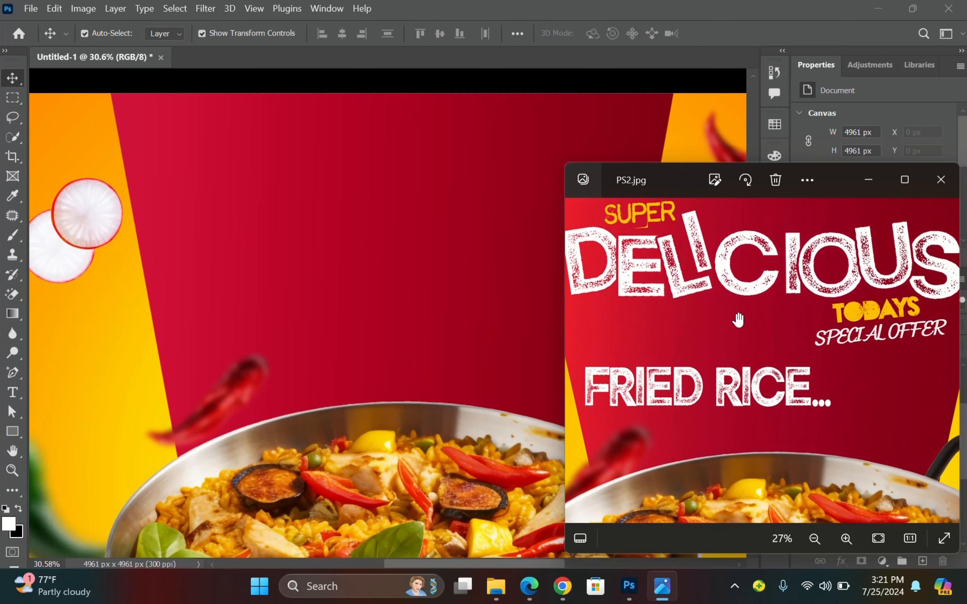
scroll(746, 324, "down", 1)
Add a new text layer on the red banner reading 'Delicious'.
left_click(345, 87)
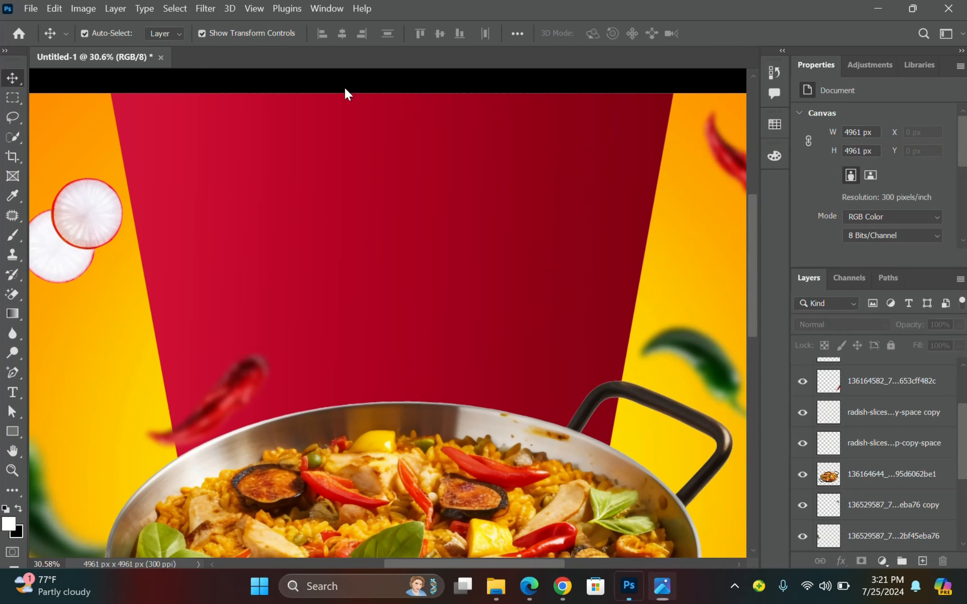
left_click(12, 392)
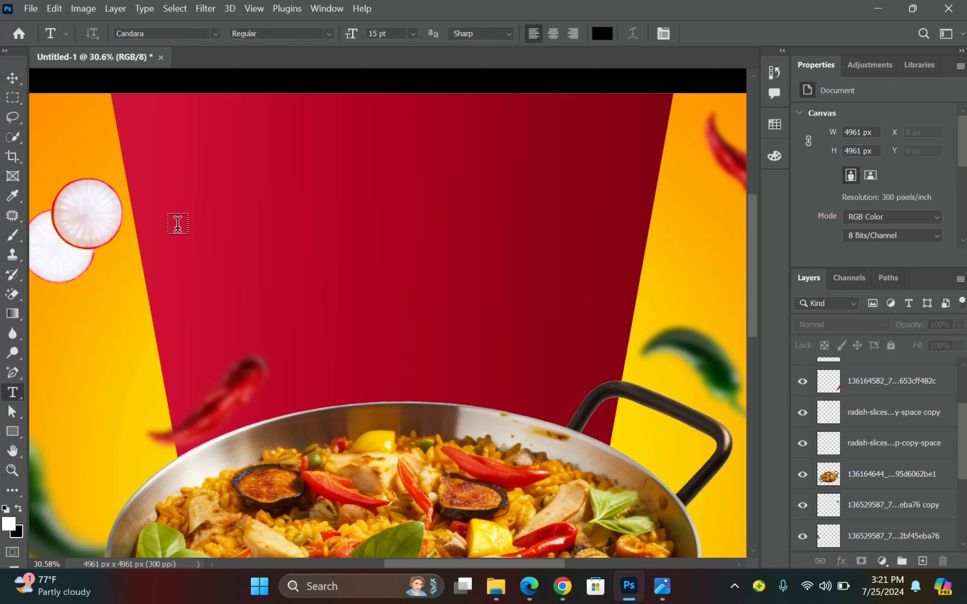
left_click(178, 214)
key("Escape")
key("v")
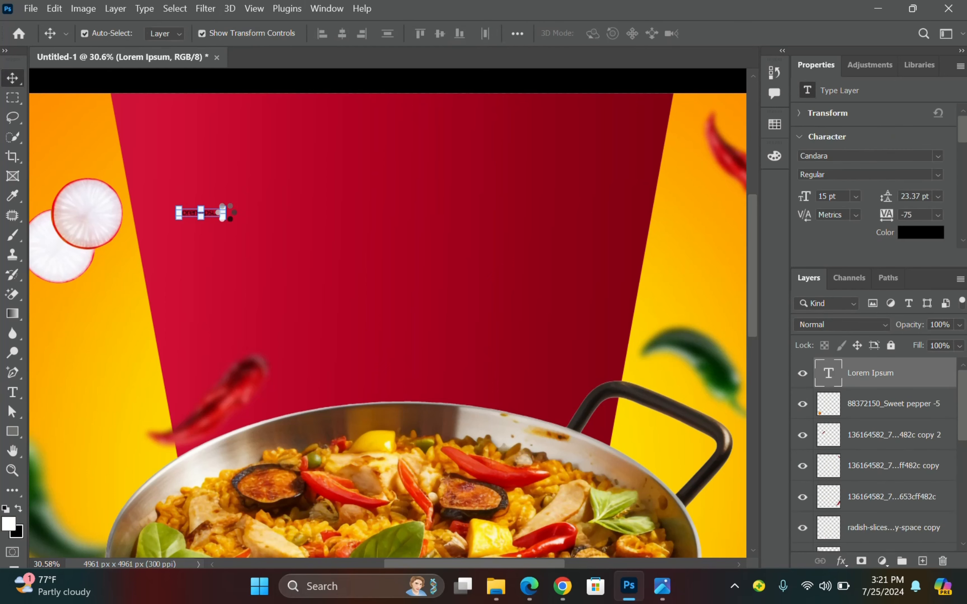
double_click(311, 196)
type("Delicious")
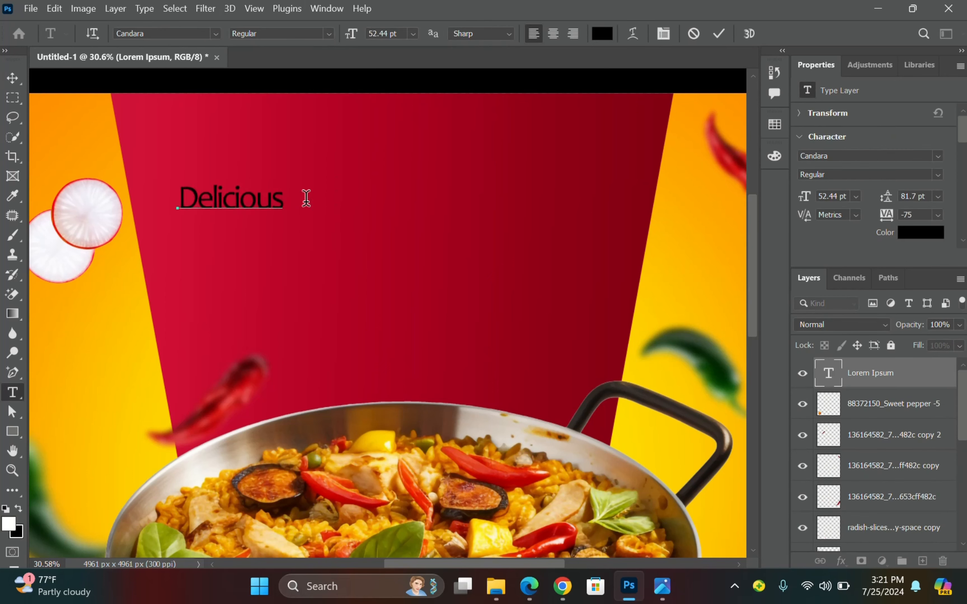
Make the headline all caps, enlarge it to 85.95 pt, and colour it white.
scroll(859, 216, "down", 4)
double_click(265, 188)
left_click(806, 212)
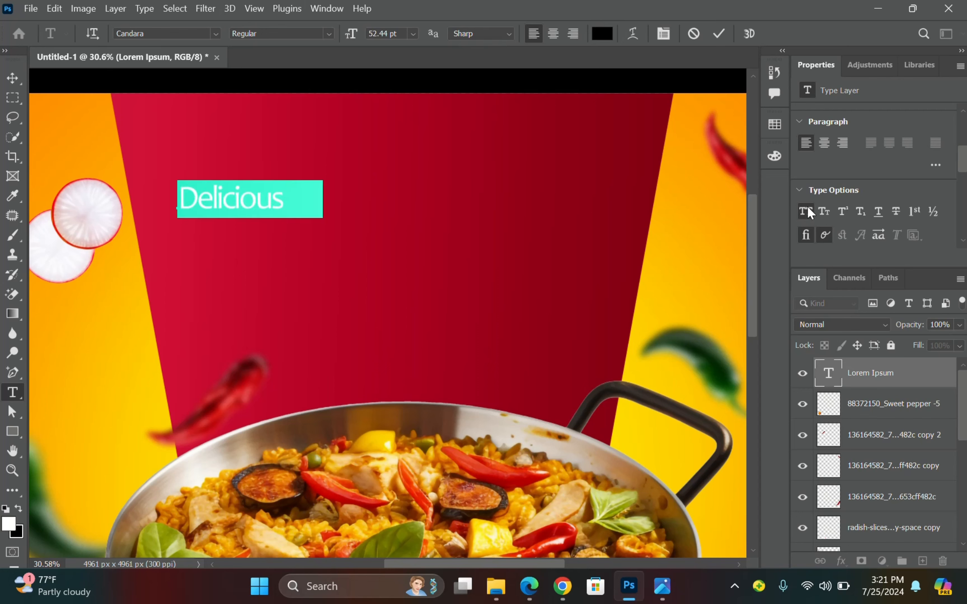
left_click(12, 78)
left_click_drag(322, 186, 415, 157)
scroll(912, 185, "up", 2)
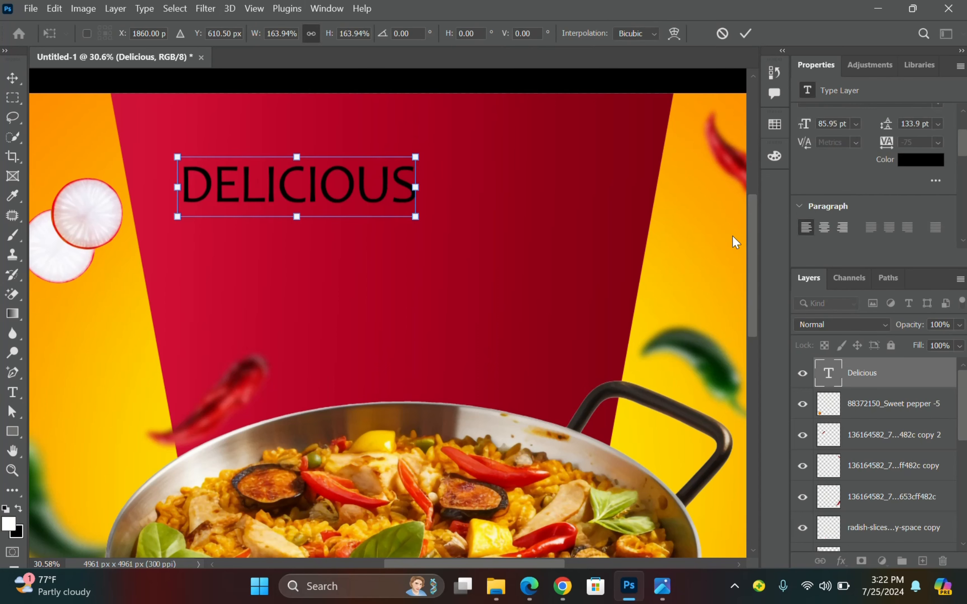
left_click(745, 33)
left_click(926, 160)
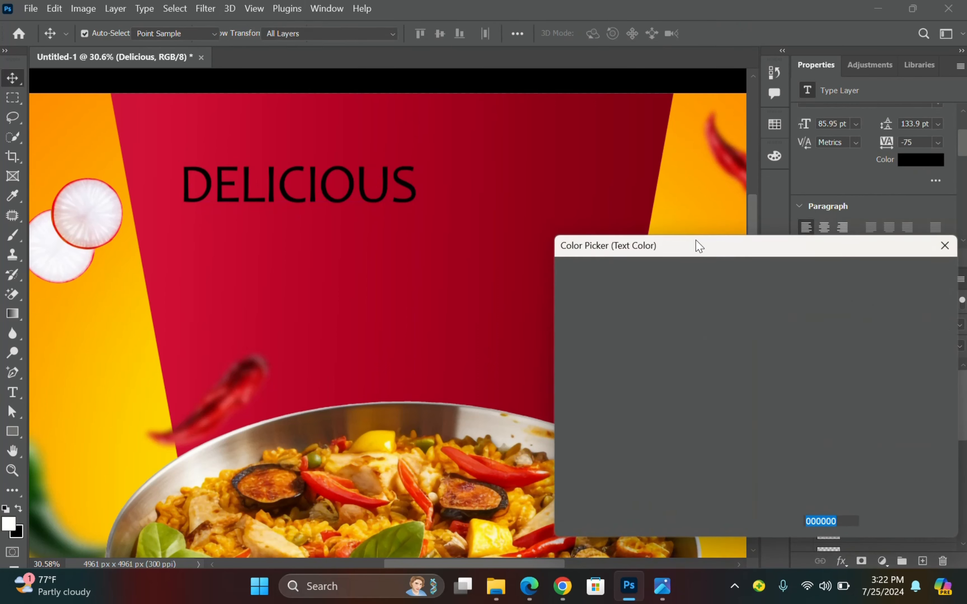
left_click_drag(621, 309, 557, 263)
left_click(891, 271)
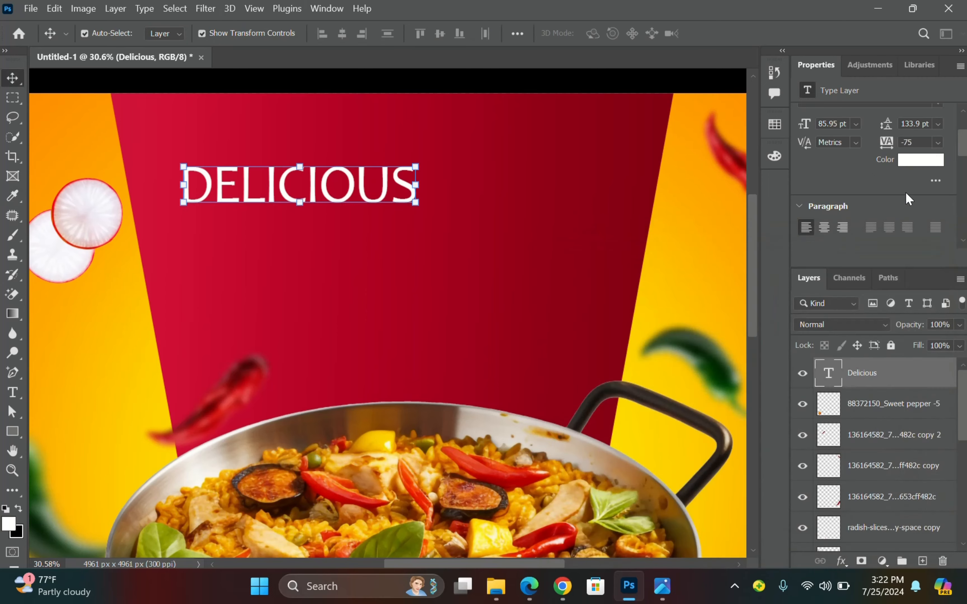
scroll(906, 192, "up", 2)
Switch DELICIOUS to Radeil Demo Stamp and scale it to about 165 pt across the banner.
left_click(938, 147)
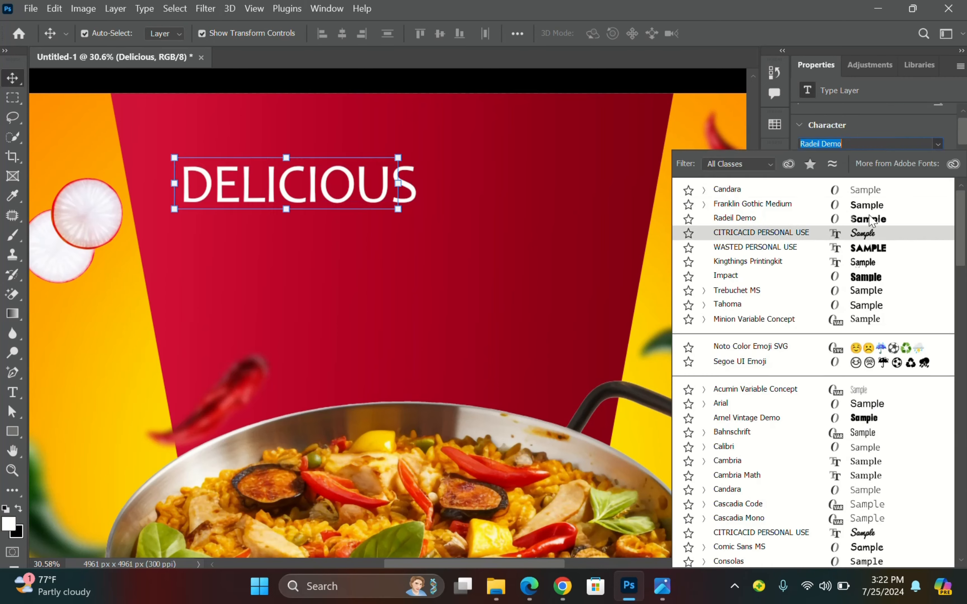
left_click(871, 220)
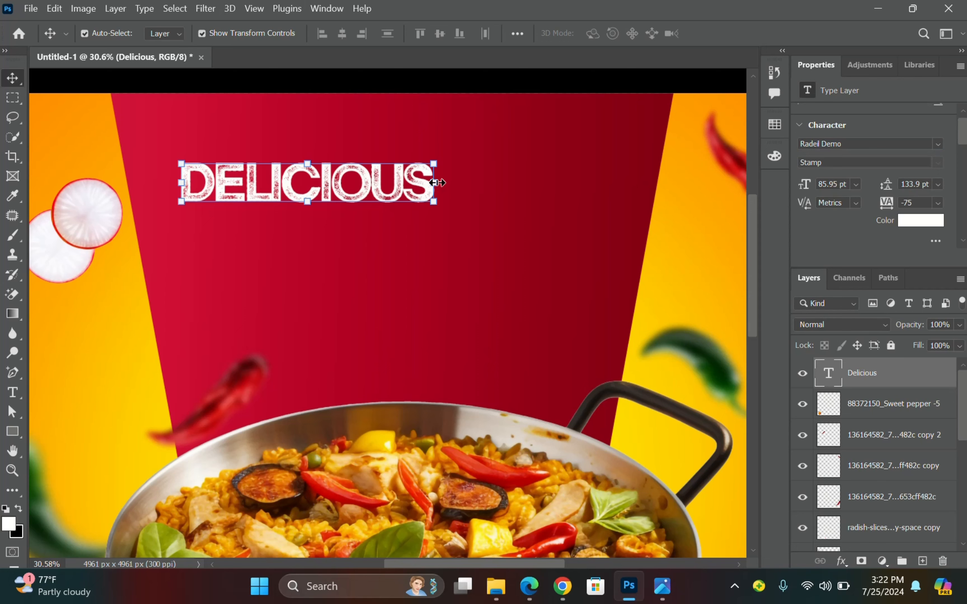
left_click_drag(436, 183, 648, 185)
left_click_drag(178, 184, 155, 185)
left_click_drag(407, 195, 398, 207)
left_click(746, 33)
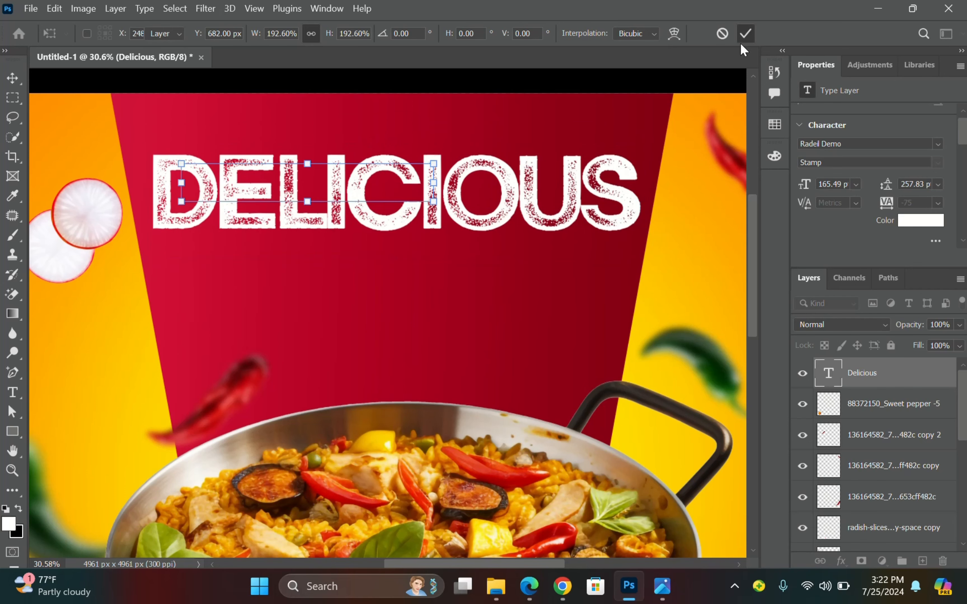
mouse_move(666, 601)
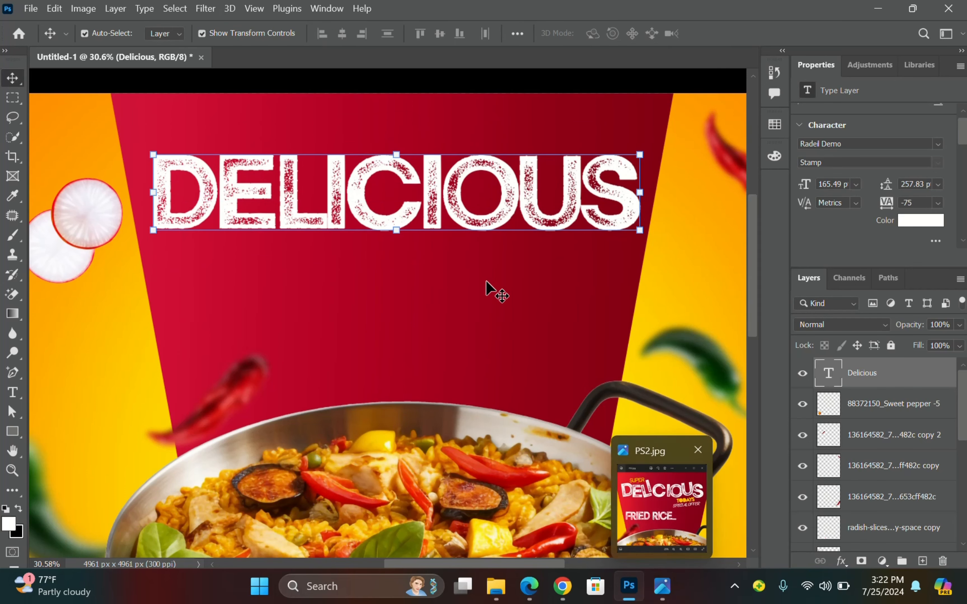
scroll(489, 287, "down", 3)
scroll(486, 284, "up", 2)
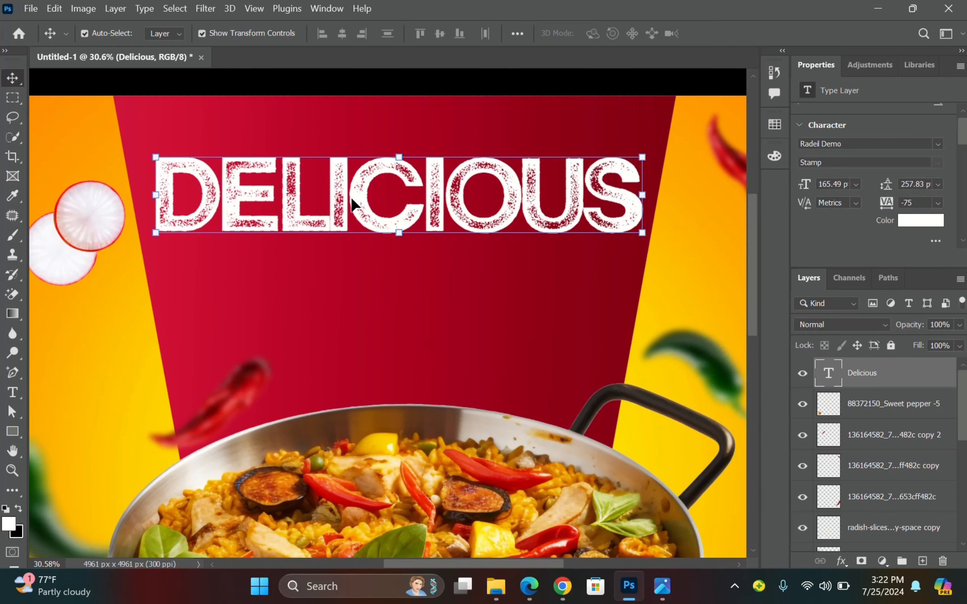
scroll(350, 196, "up", 2)
scroll(387, 218, "right", 3)
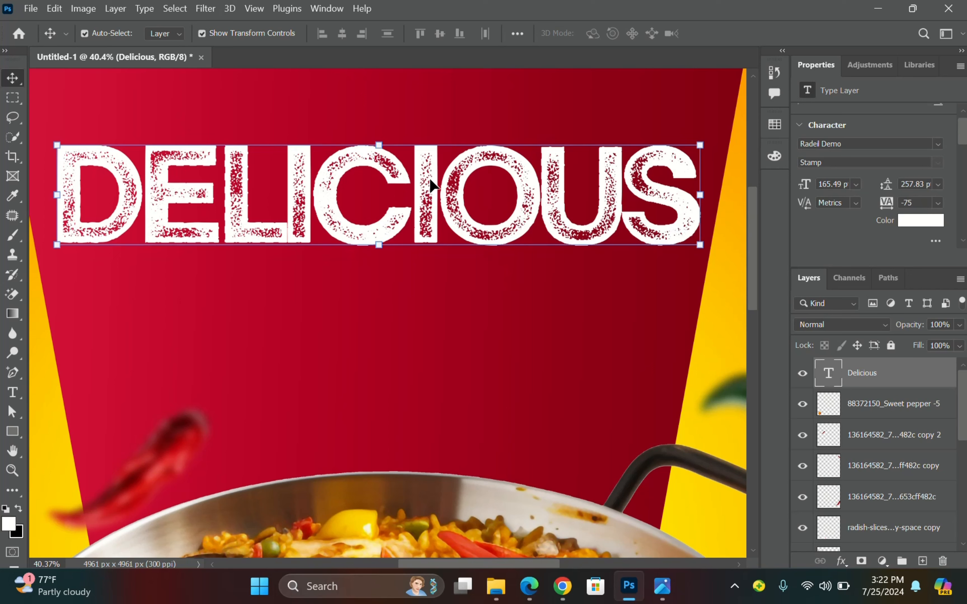
Duplicate the DELICIOUS layer twice, hide both copies, and select the original text.
key("ctrl")
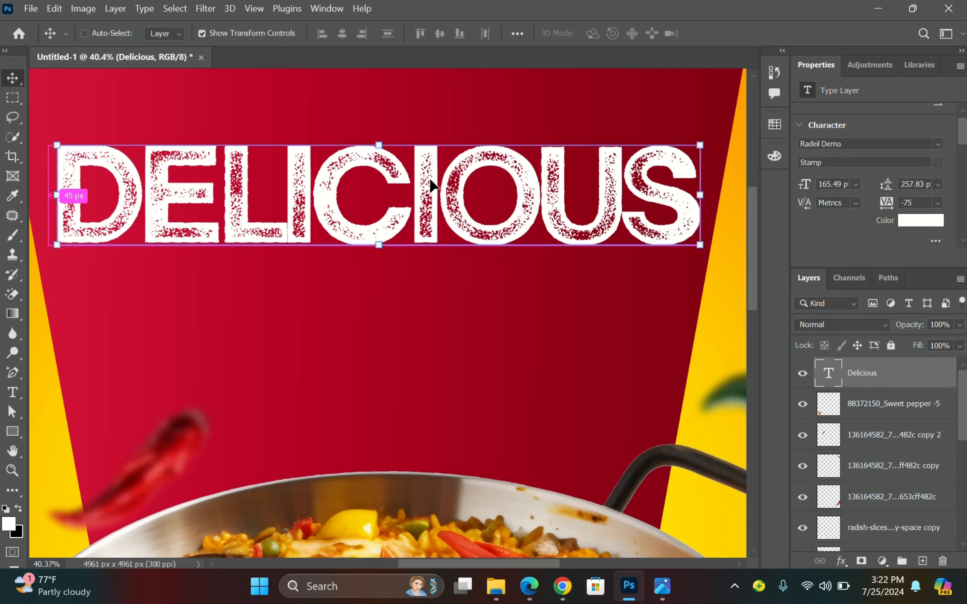
key("ctrl+j")
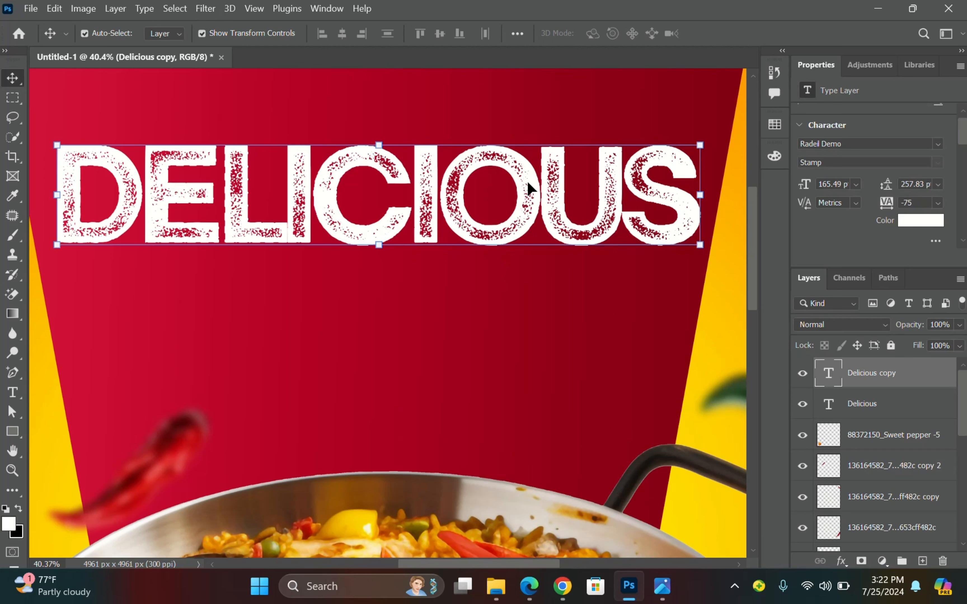
key("ctrl+j")
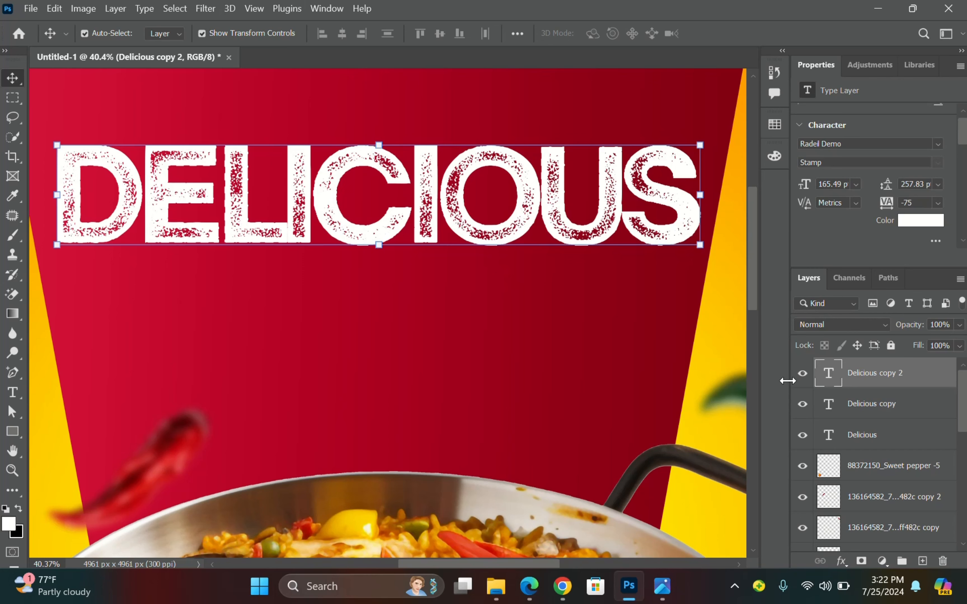
left_click(802, 373)
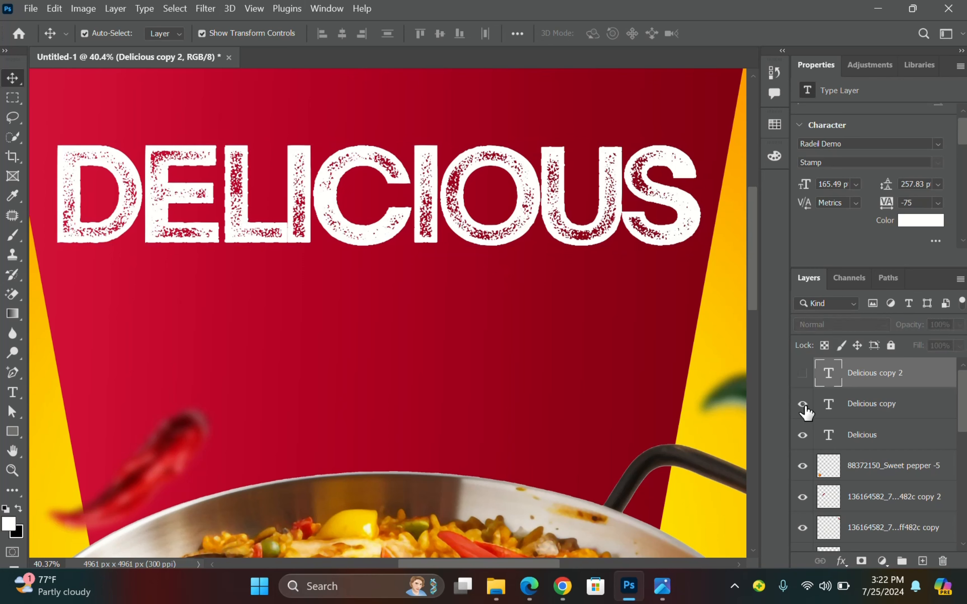
left_click(802, 404)
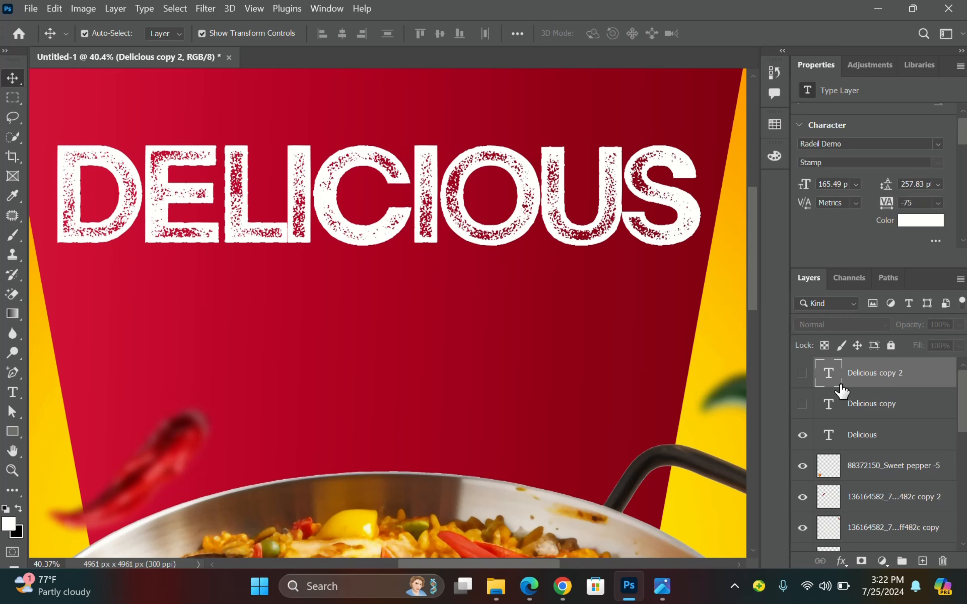
left_click(802, 435)
left_click(803, 435)
left_click(172, 190)
Trim the original headline text down to just the letter D.
double_click(164, 192)
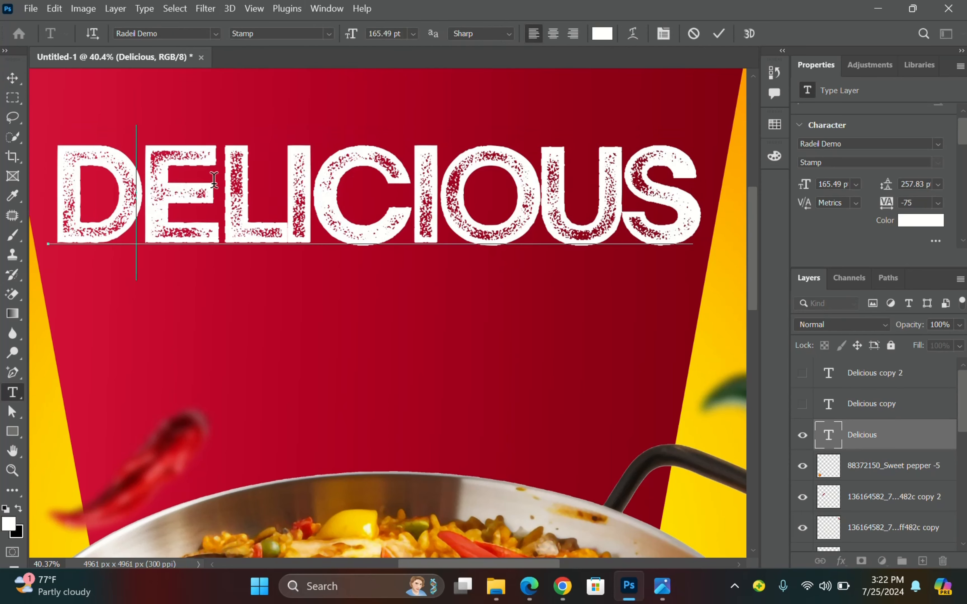
left_click_drag(214, 179, 719, 165)
key("BackSpace")
left_click(13, 79)
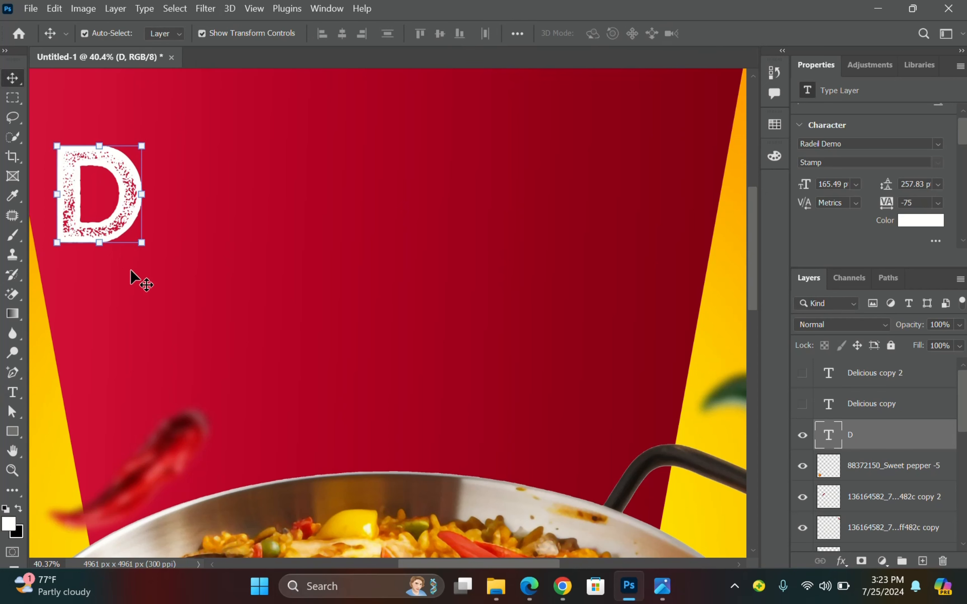
Tilt the D about 12° counter-clockwise and compare it with the PS2.jpg reference.
left_click_drag(147, 259, 186, 256)
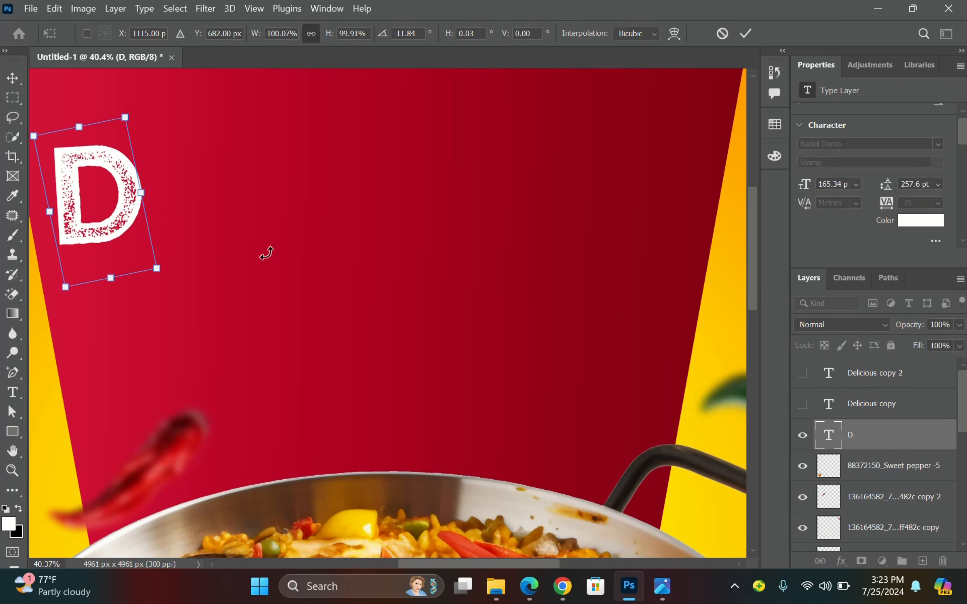
left_click(745, 31)
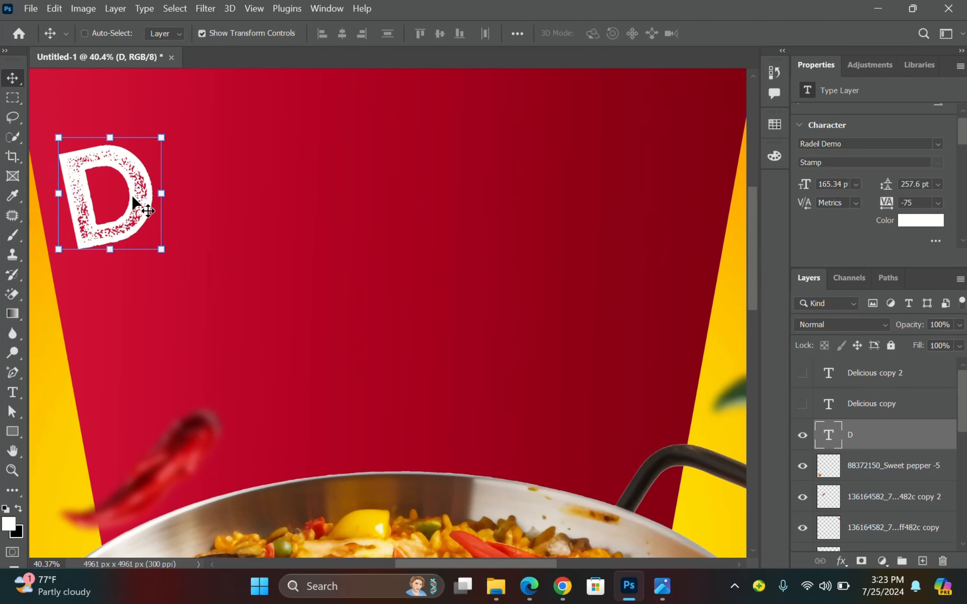
scroll(144, 196, "up", 3)
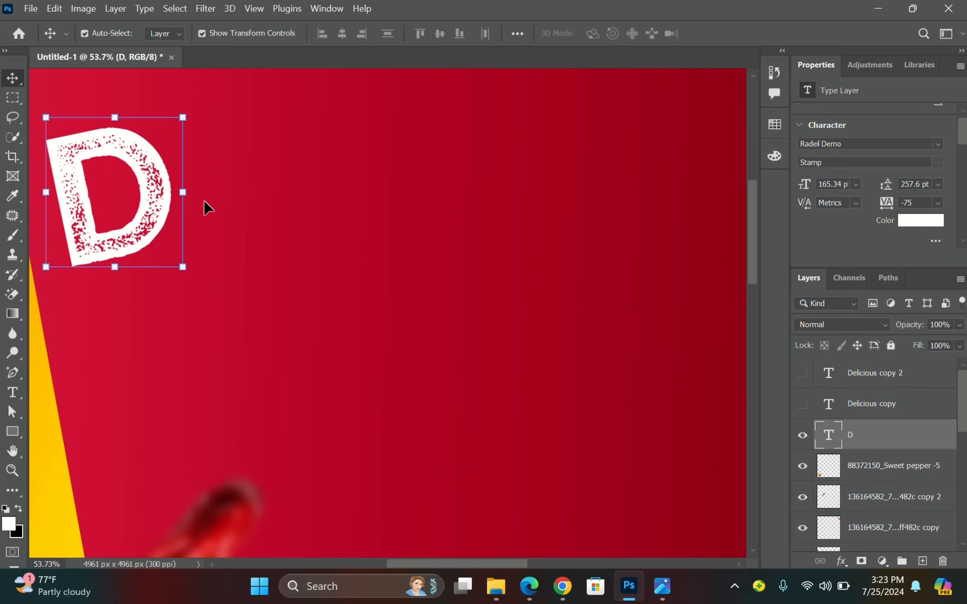
left_click(399, 186)
left_click(164, 198)
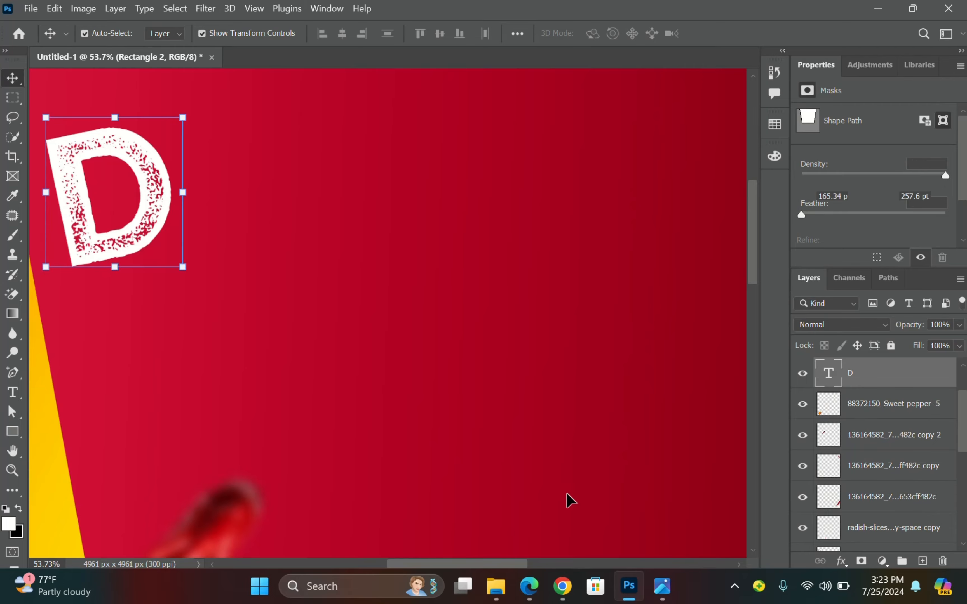
left_click(662, 586)
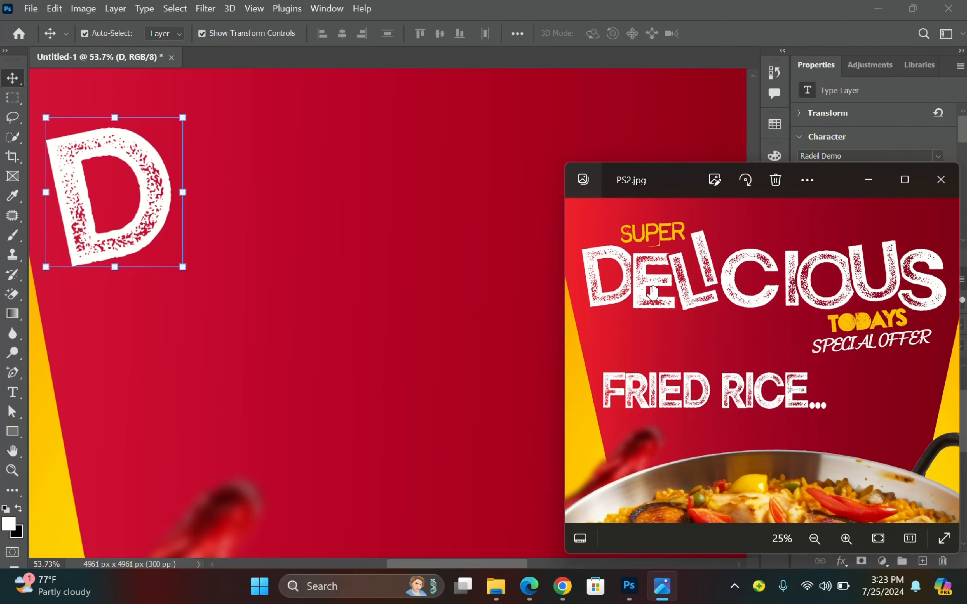
scroll(662, 285, "up", 2)
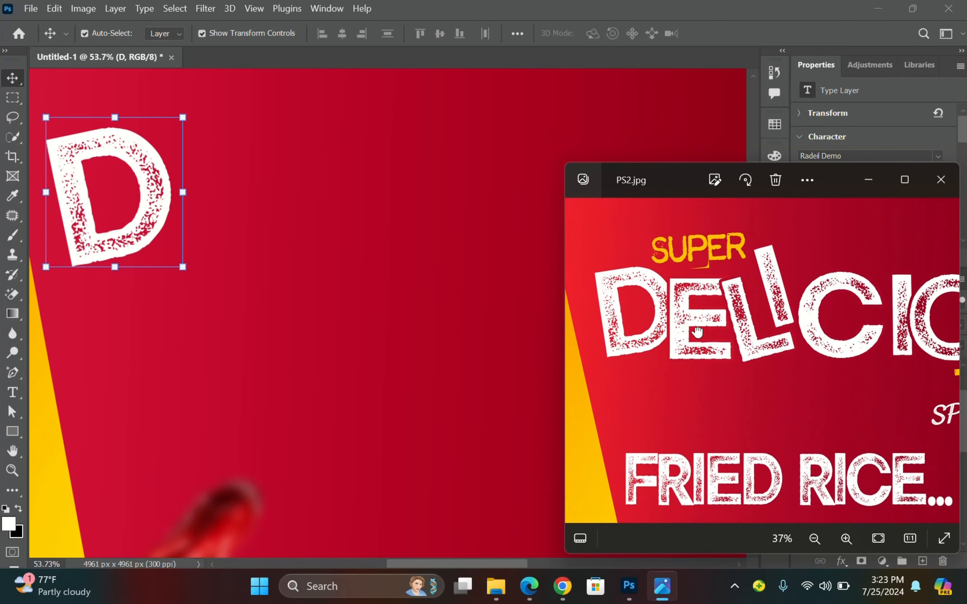
left_click(140, 155)
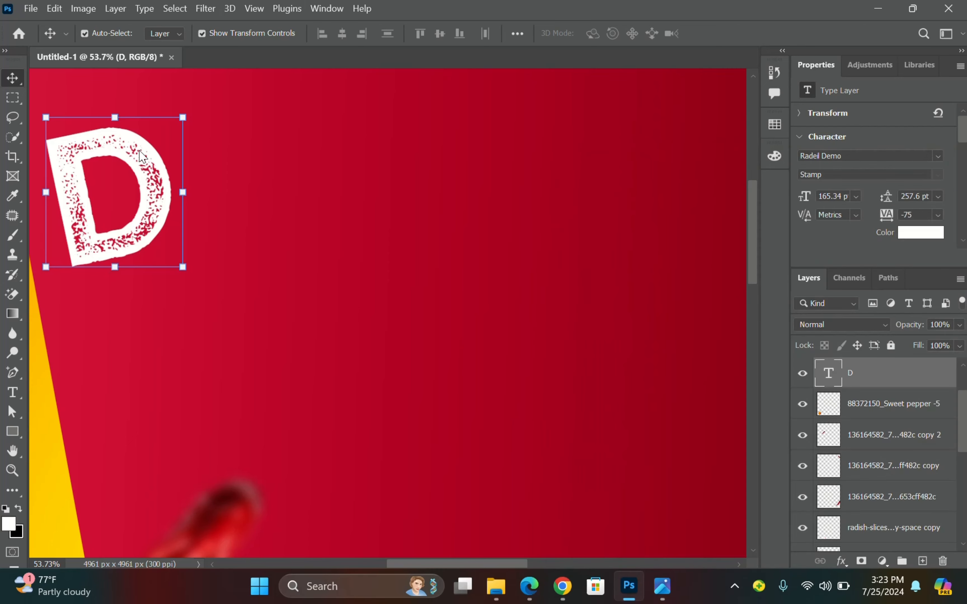
scroll(813, 400, "up", 2)
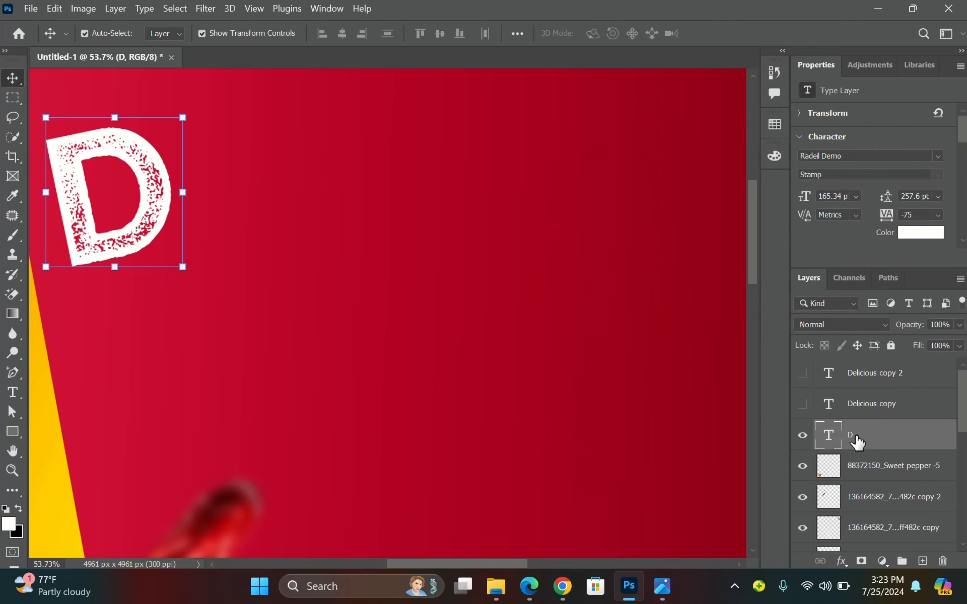
Show the first DELICIOUS copy and delete LICIOUS from it, leaving DE.
left_click(803, 404)
left_click(250, 206)
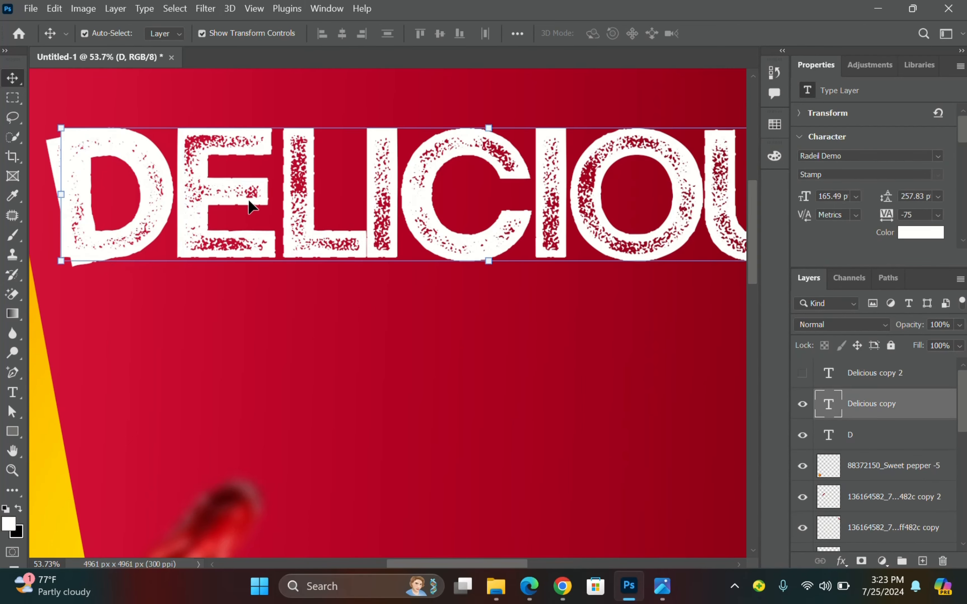
double_click(280, 183)
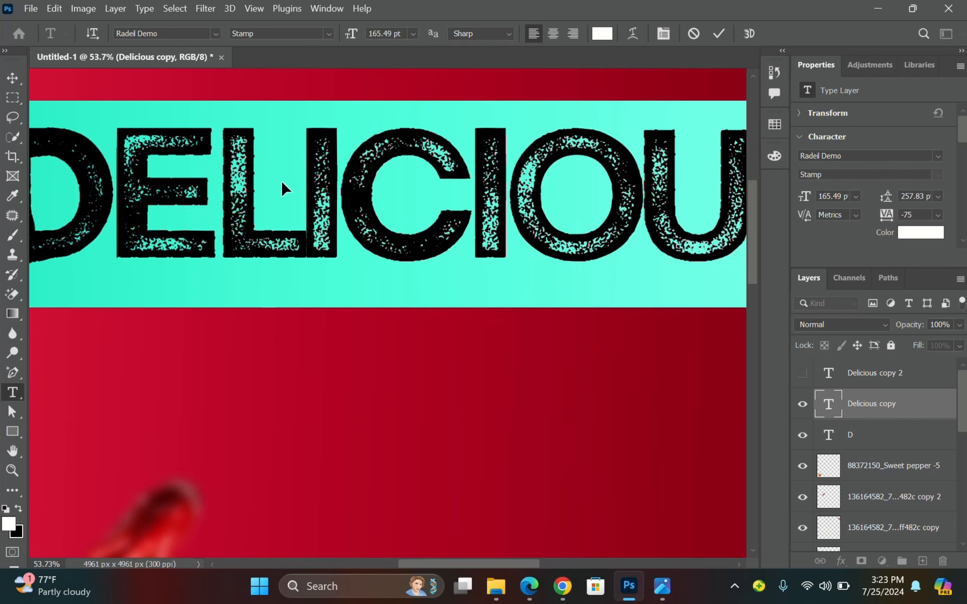
scroll(281, 180, "down", 3)
left_click(262, 185)
double_click(305, 178)
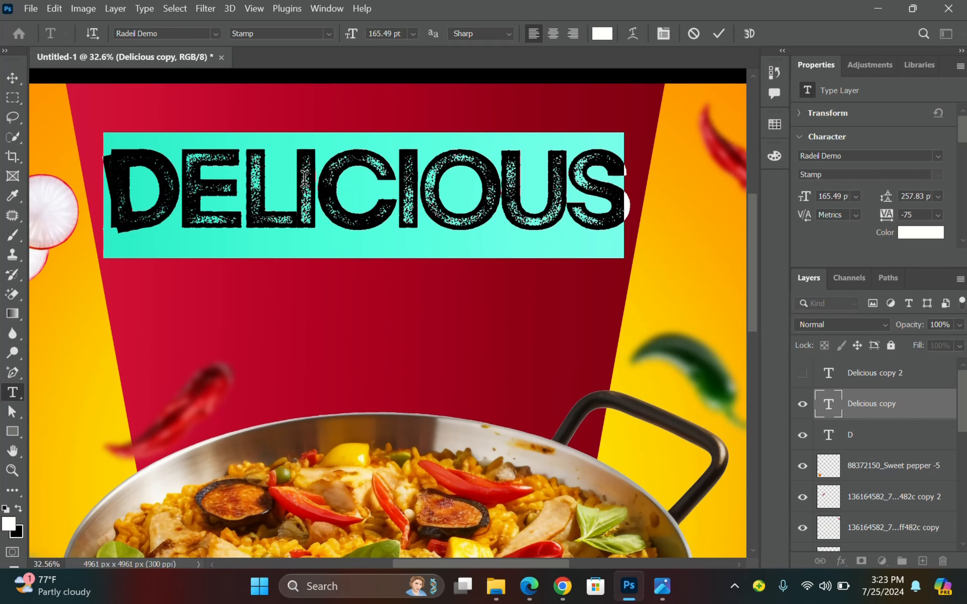
left_click_drag(238, 206, 646, 182)
key("BackSpace")
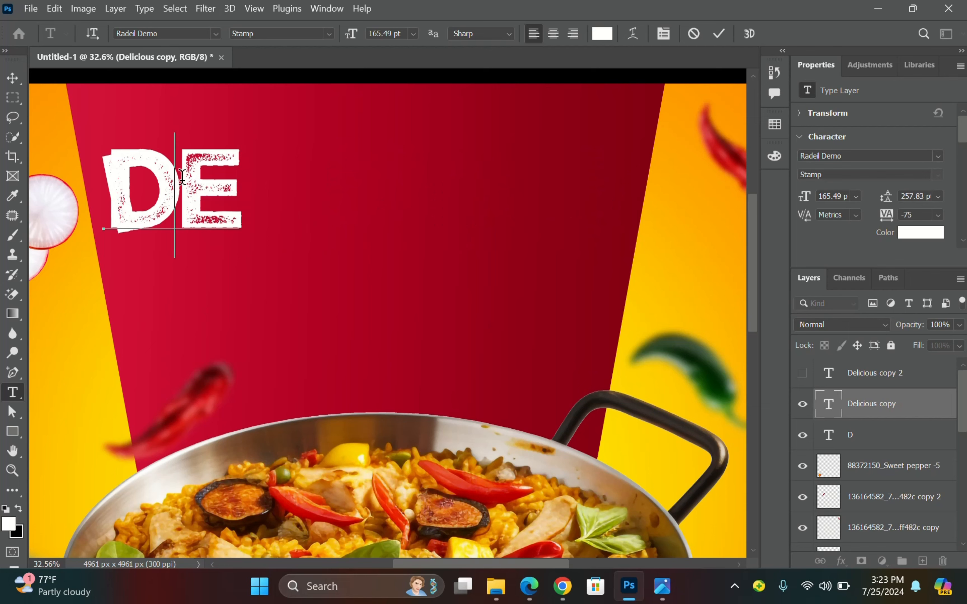
Delete the D to leave only E, and place it just right of the tilted D.
left_click_drag(181, 177, 101, 176)
key("BackSpace")
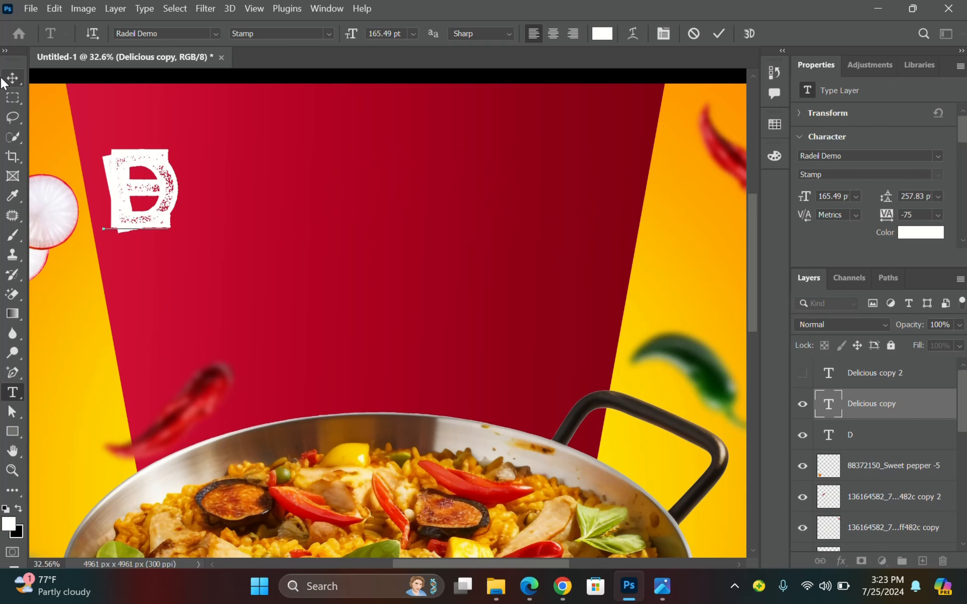
left_click(12, 78)
left_click_drag(130, 186, 189, 197)
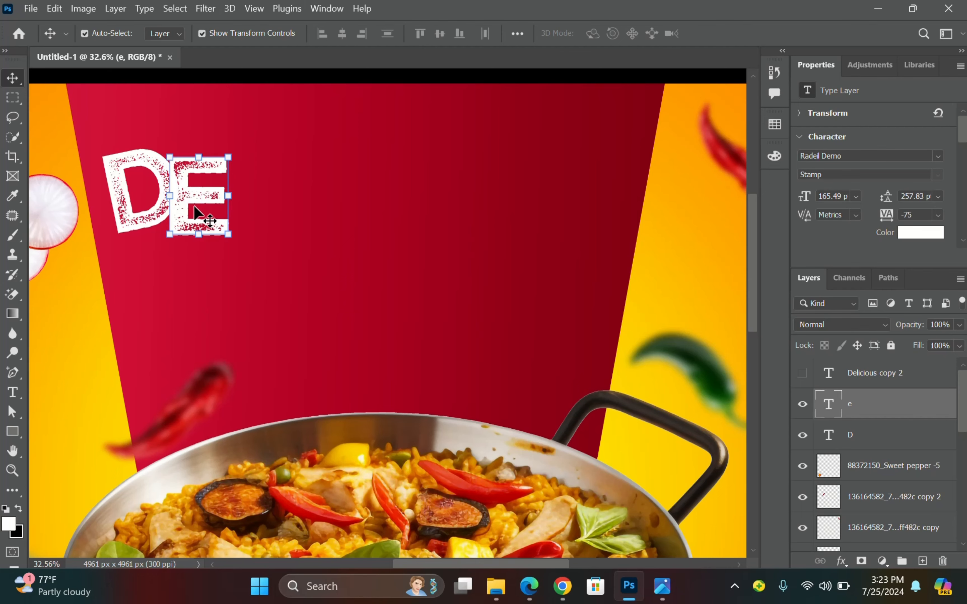
scroll(198, 215, "left", 2)
Put the E into Free Transform while comparing it against the PS2.jpg reference.
scroll(244, 219, "up", 3)
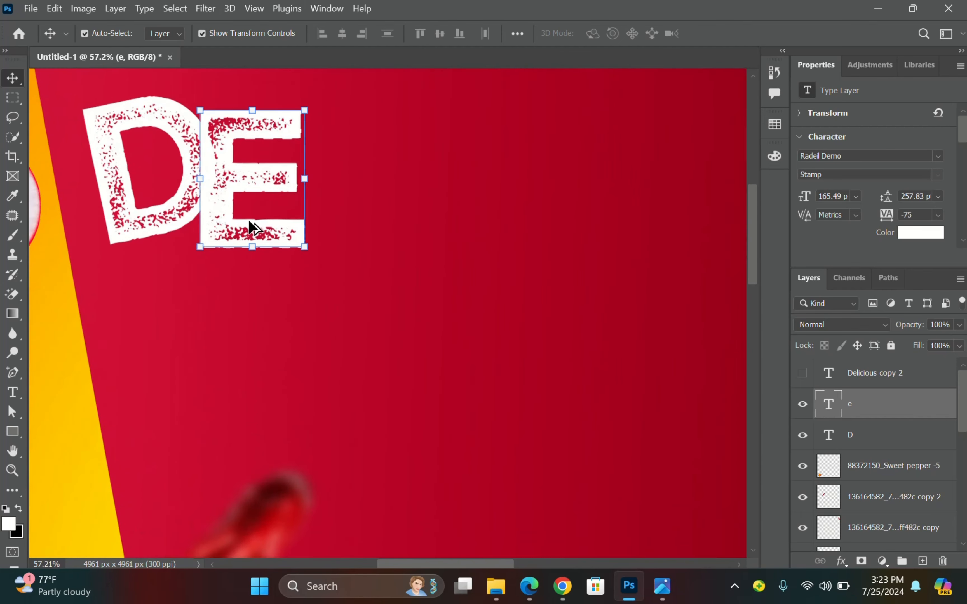
scroll(262, 236, "down", 2)
scroll(261, 240, "up", 1)
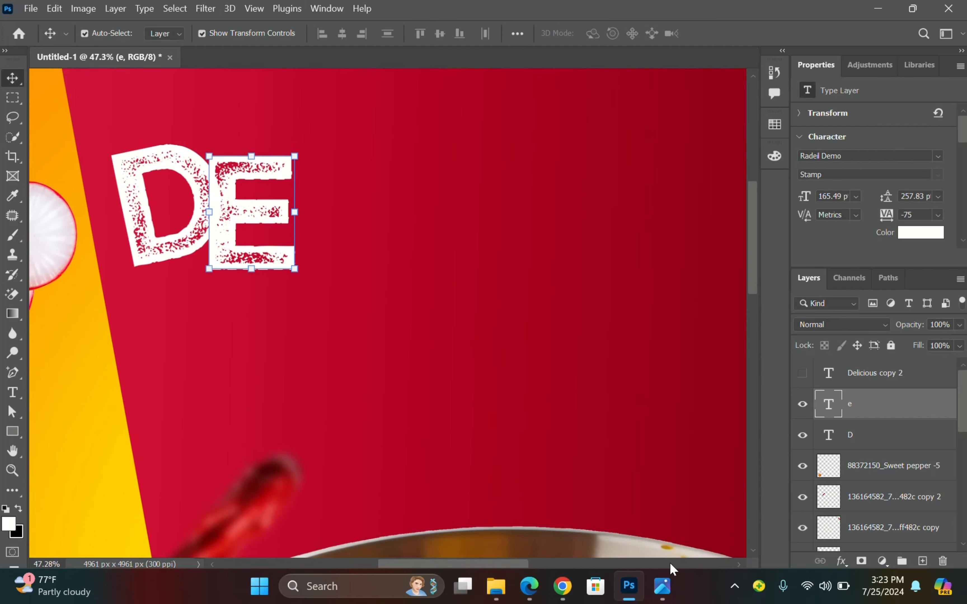
mouse_move(663, 584)
left_click(670, 533)
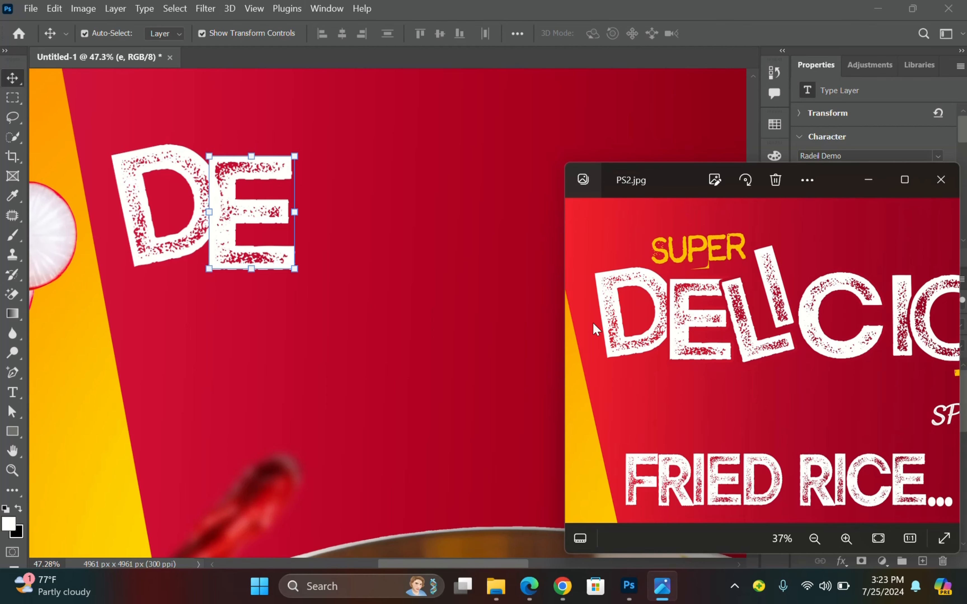
left_click(254, 207)
scroll(245, 210, "up", 1)
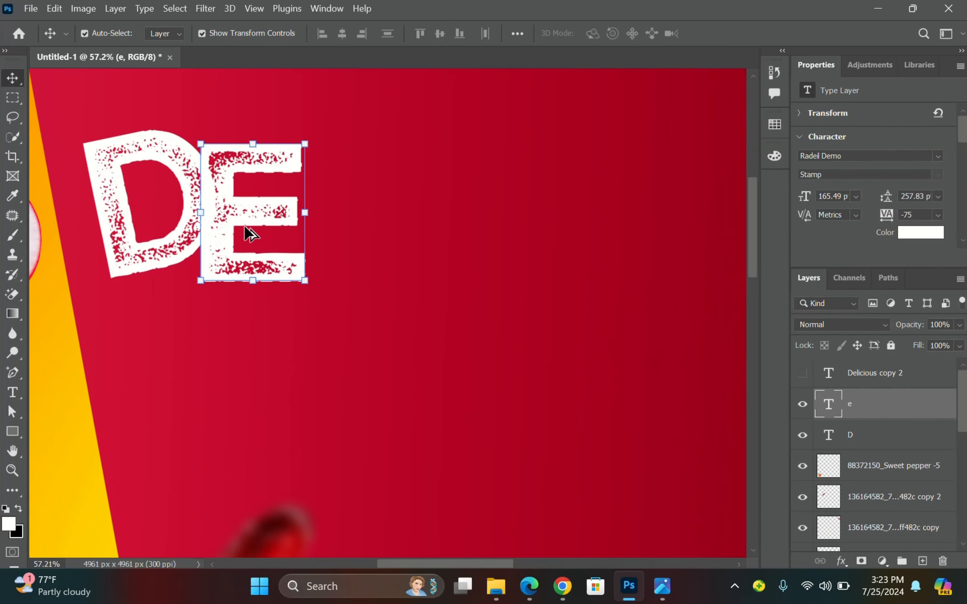
left_click(255, 279)
left_click(662, 579)
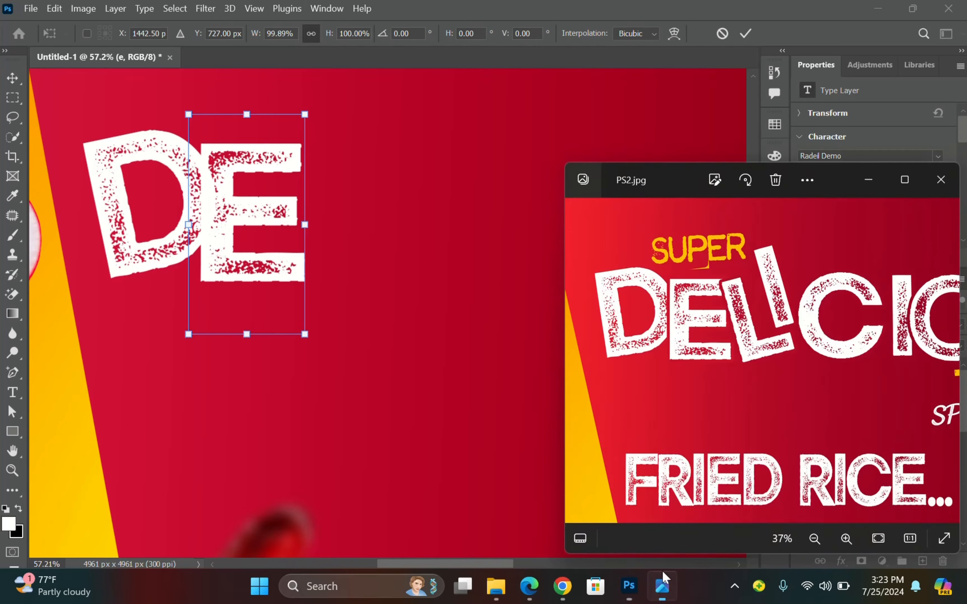
scroll(681, 318, "up", 3)
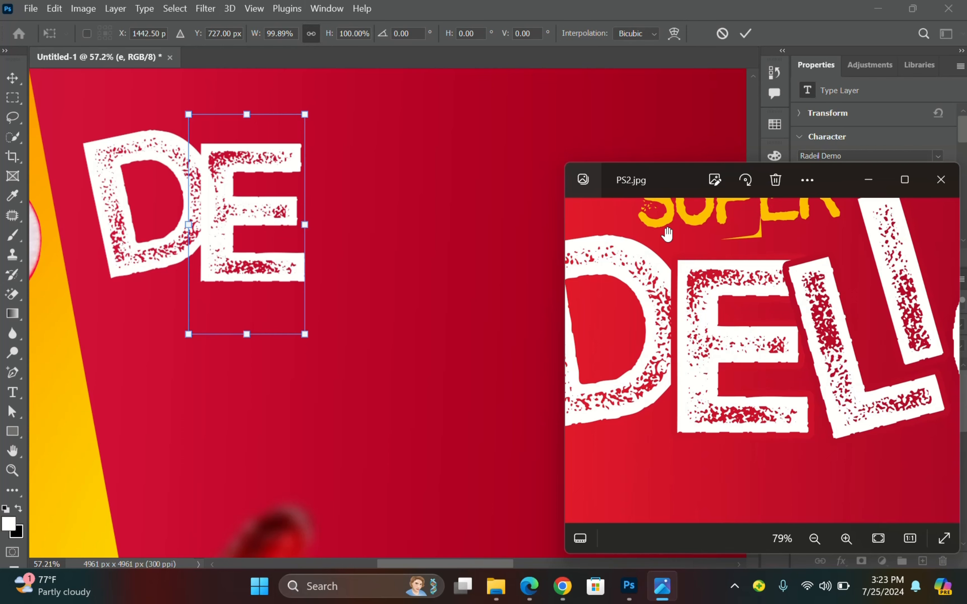
scroll(673, 332, "down", 1)
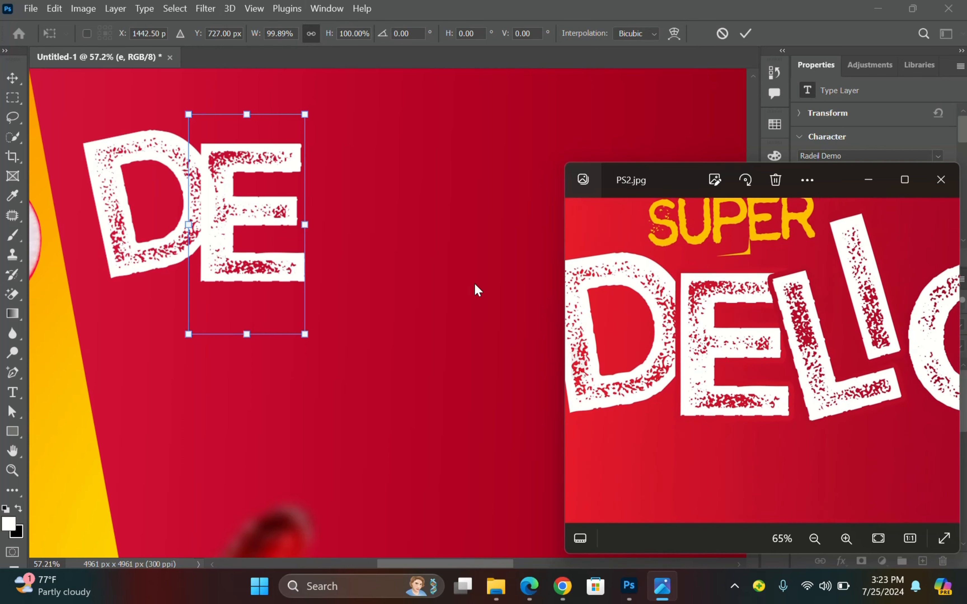
left_click(235, 196)
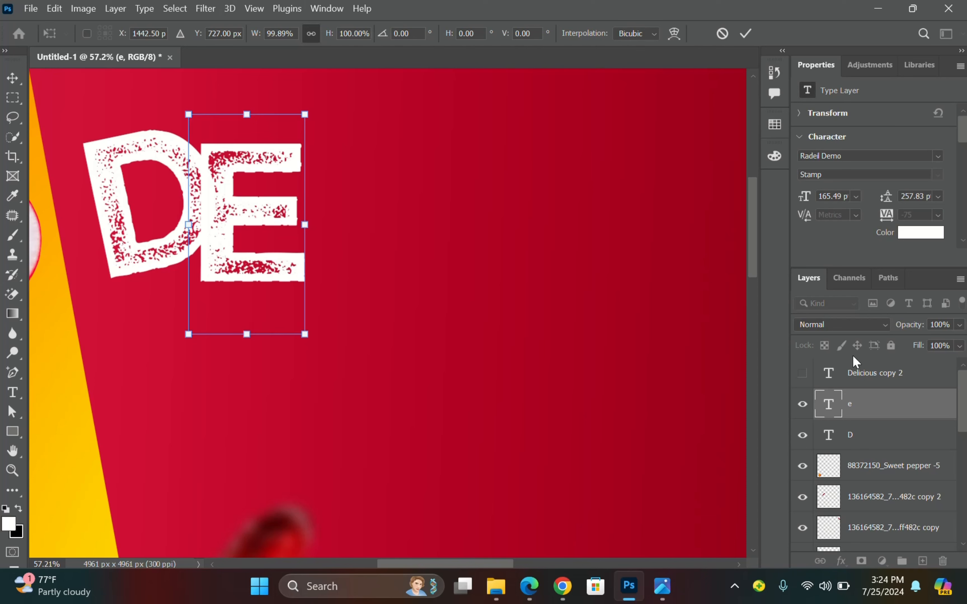
Commit the E's new size and position so it sits snugly beside the tilted D.
key("Return")
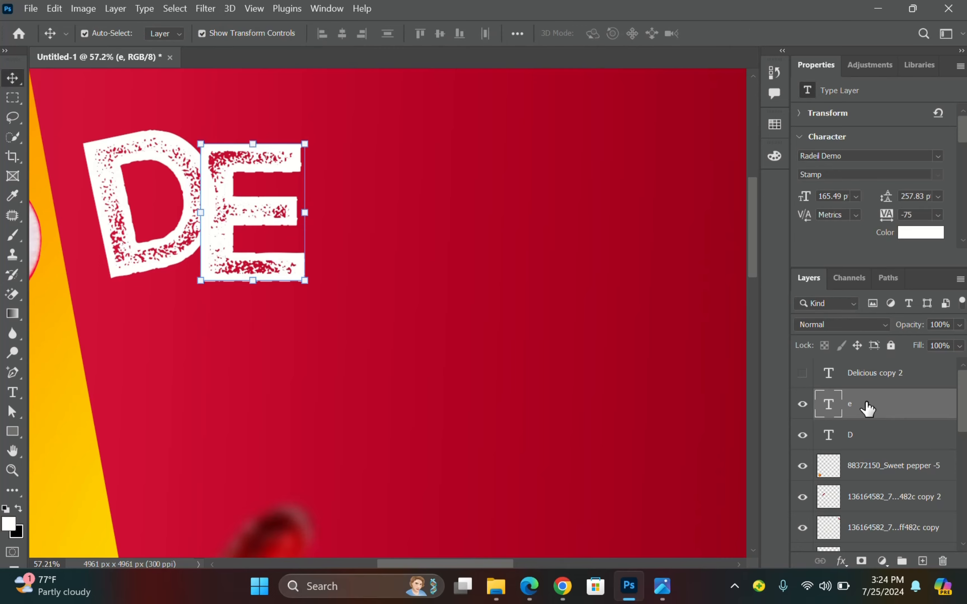
Add a 16 px outside stroke to the e layer in background-sampled red c60a2f.
right_click(868, 409)
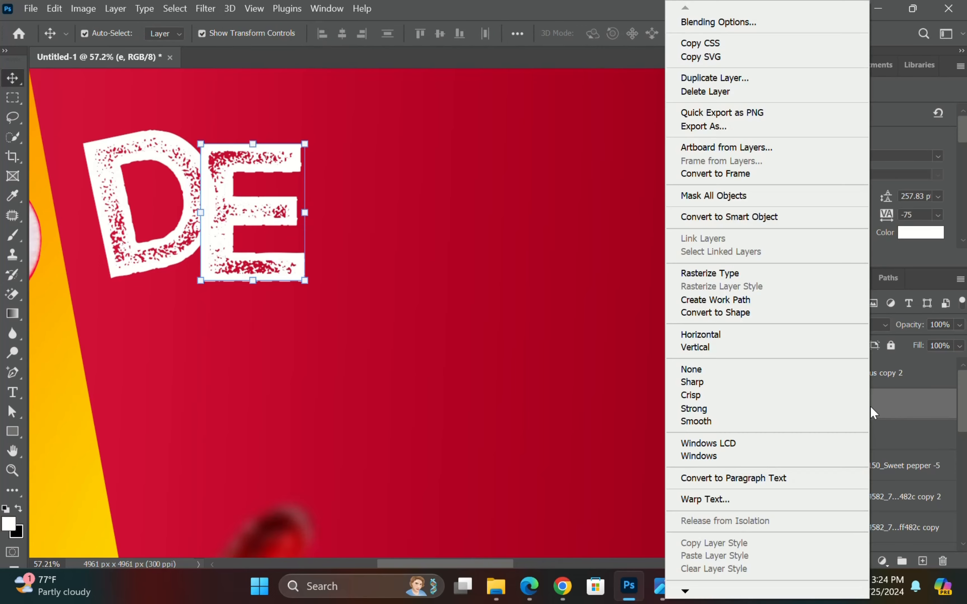
left_click(739, 23)
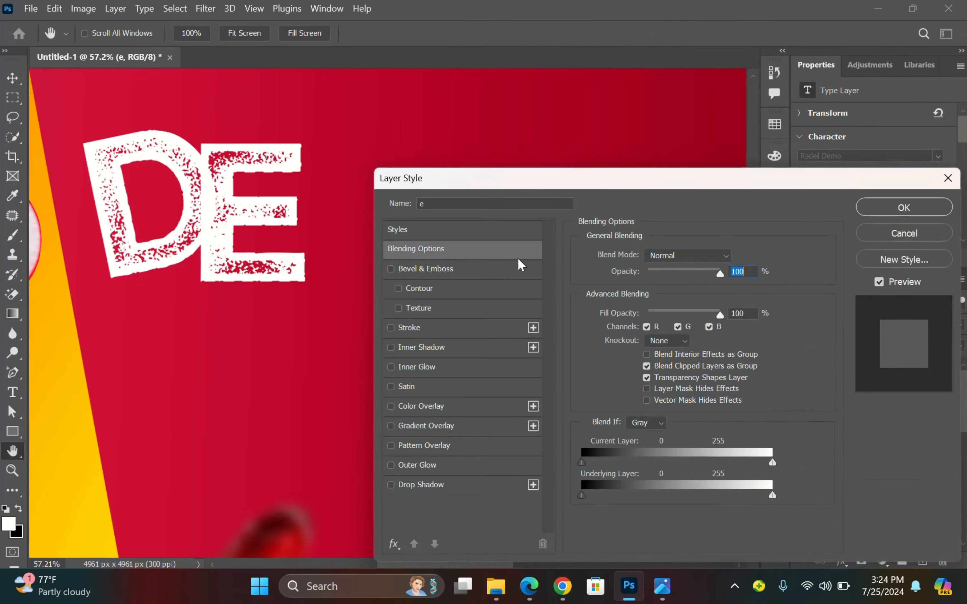
left_click(404, 330)
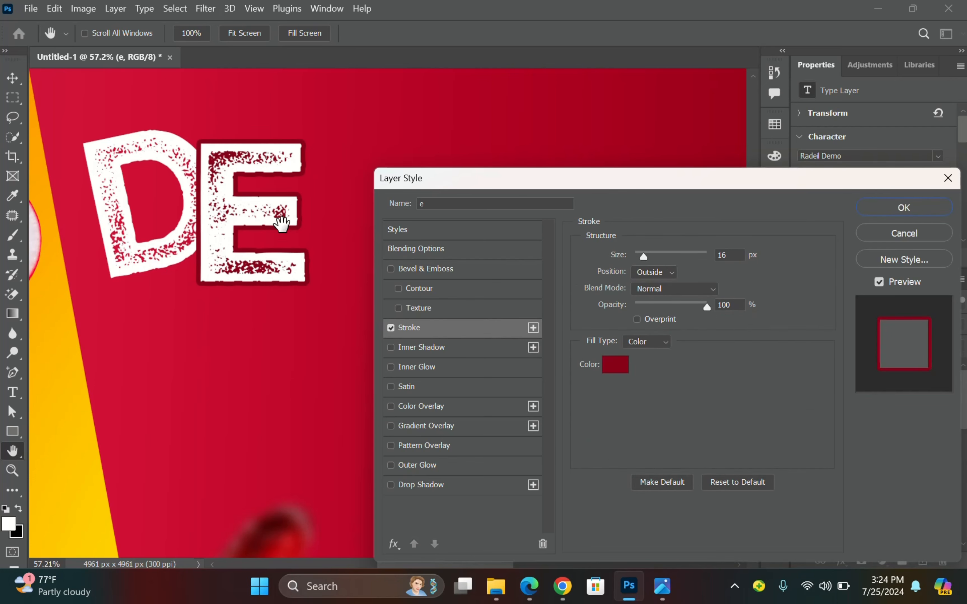
scroll(251, 198, "up", 3)
left_click_drag(281, 194, 299, 227)
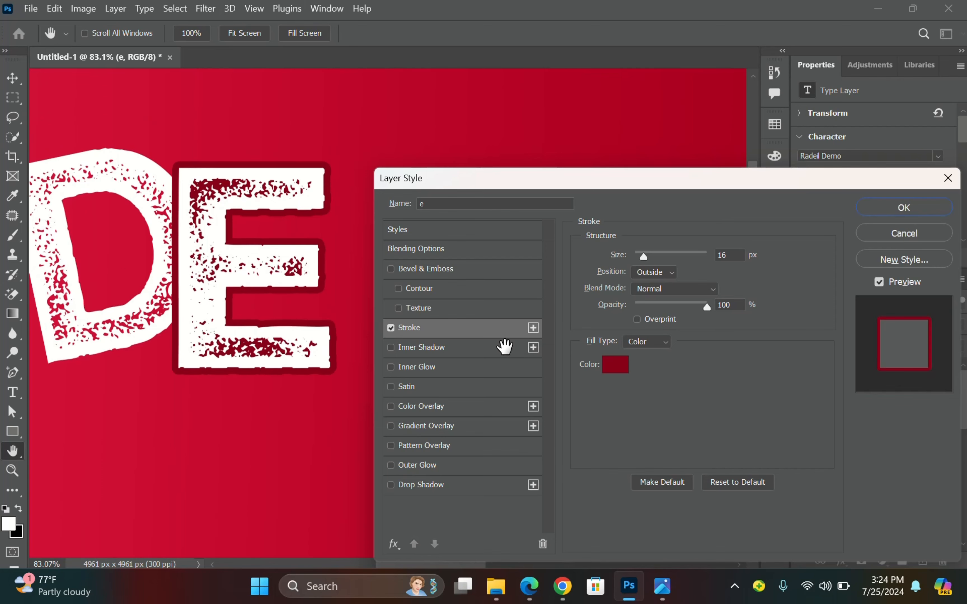
left_click(622, 369)
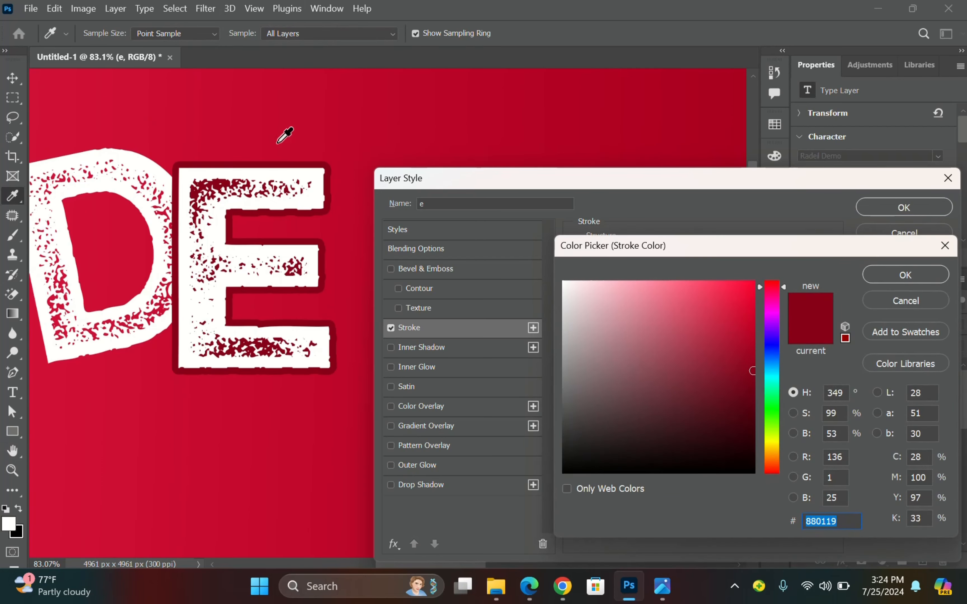
left_click(209, 120)
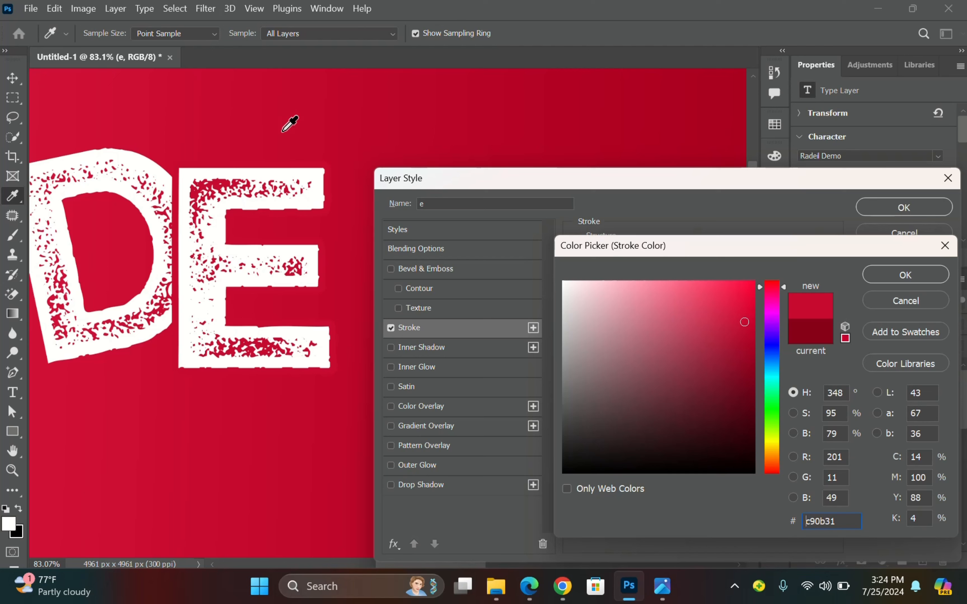
key("ctrl+a")
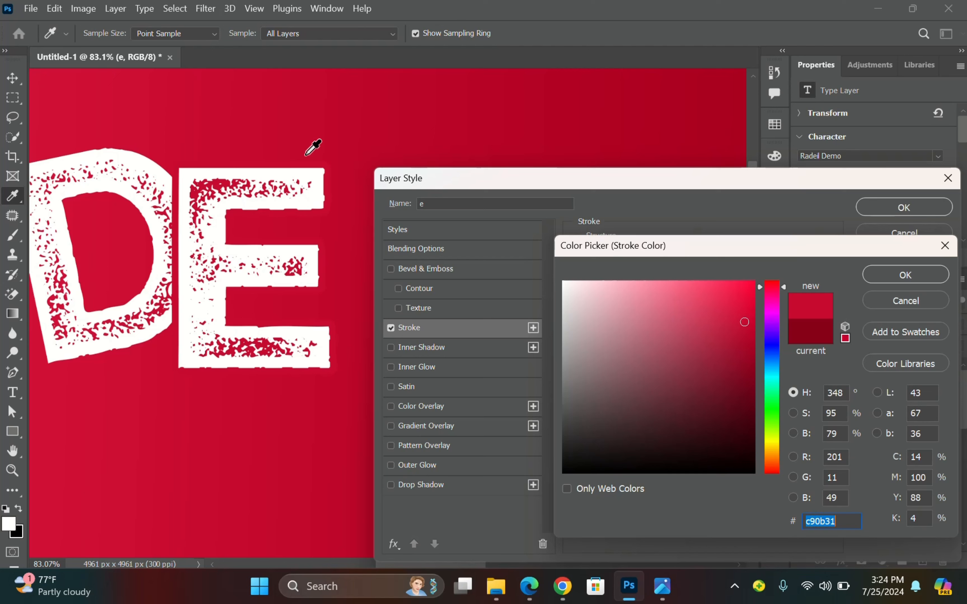
left_click(255, 142)
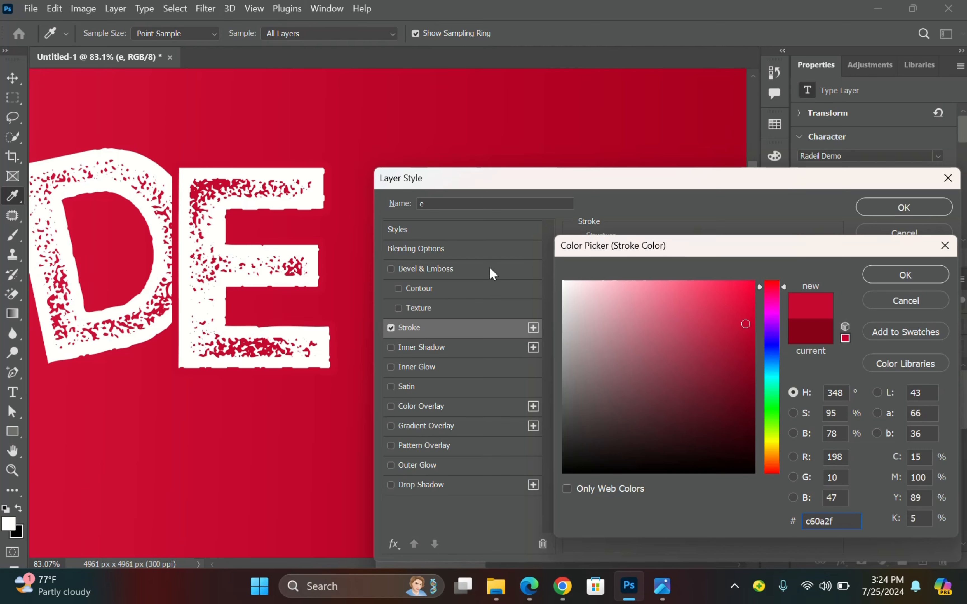
left_click(904, 273)
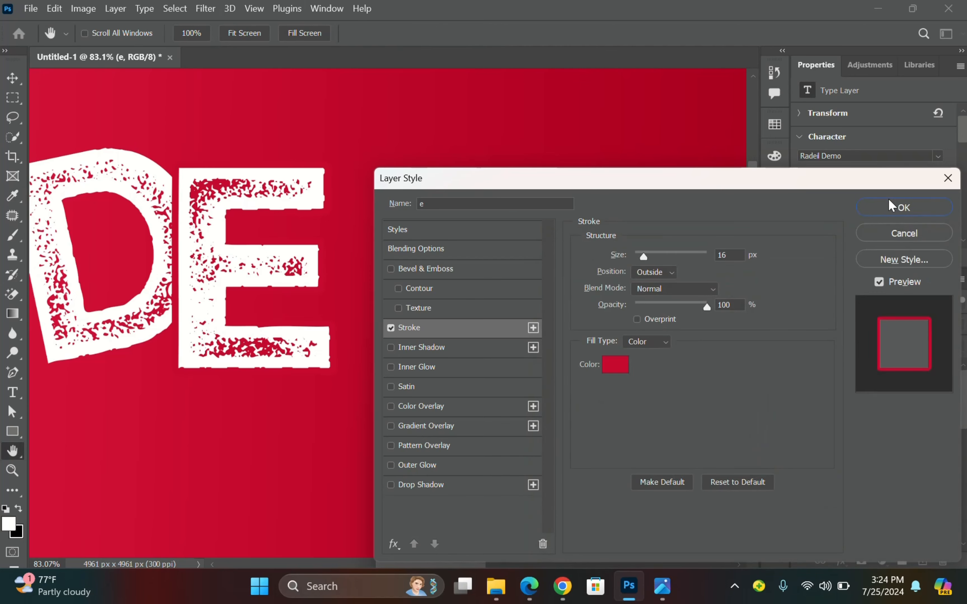
left_click(879, 207)
scroll(459, 274, "down", 3)
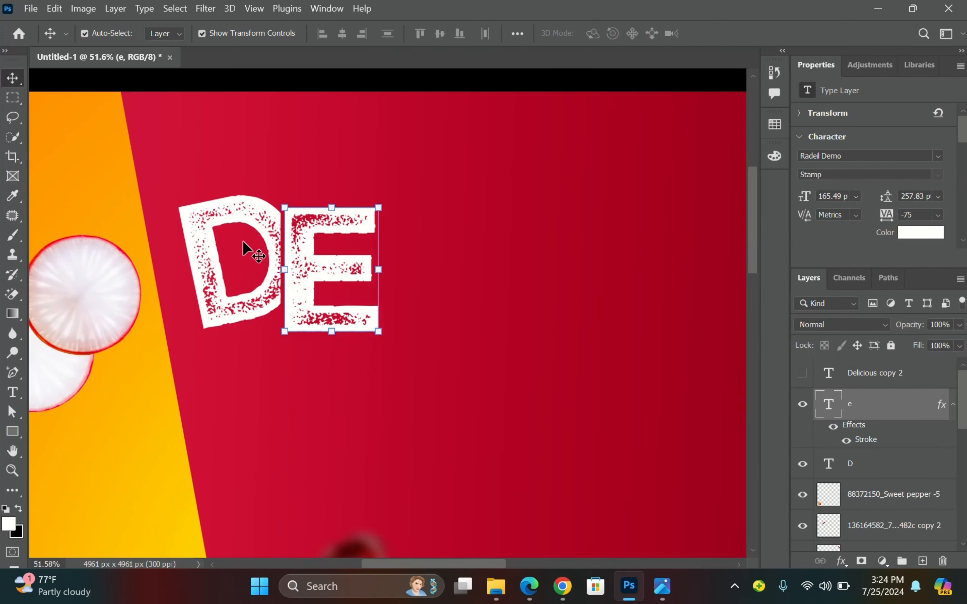
Show Delicious copy 2 and delete every letter except L.
scroll(244, 242, "down", 1)
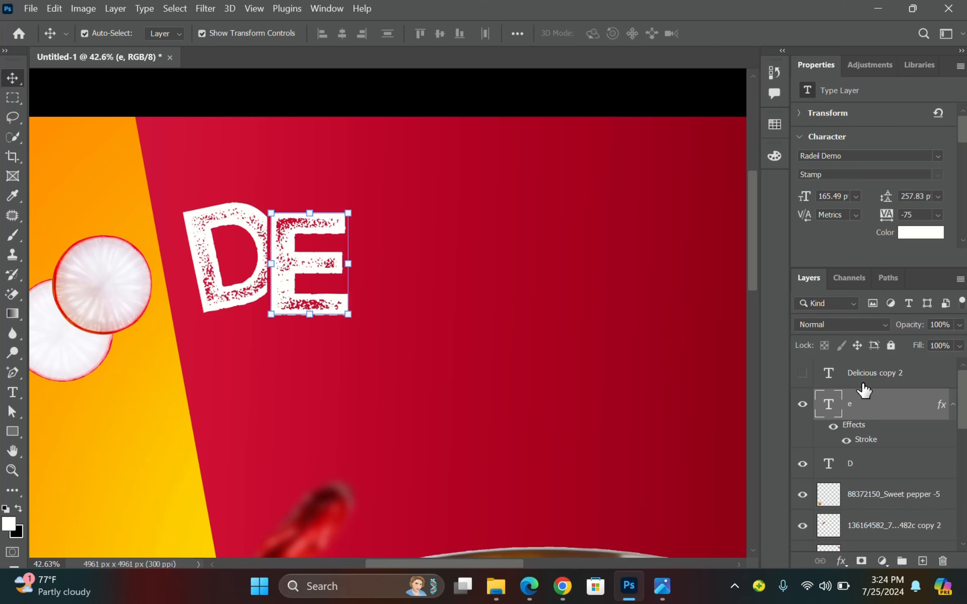
left_click(803, 373)
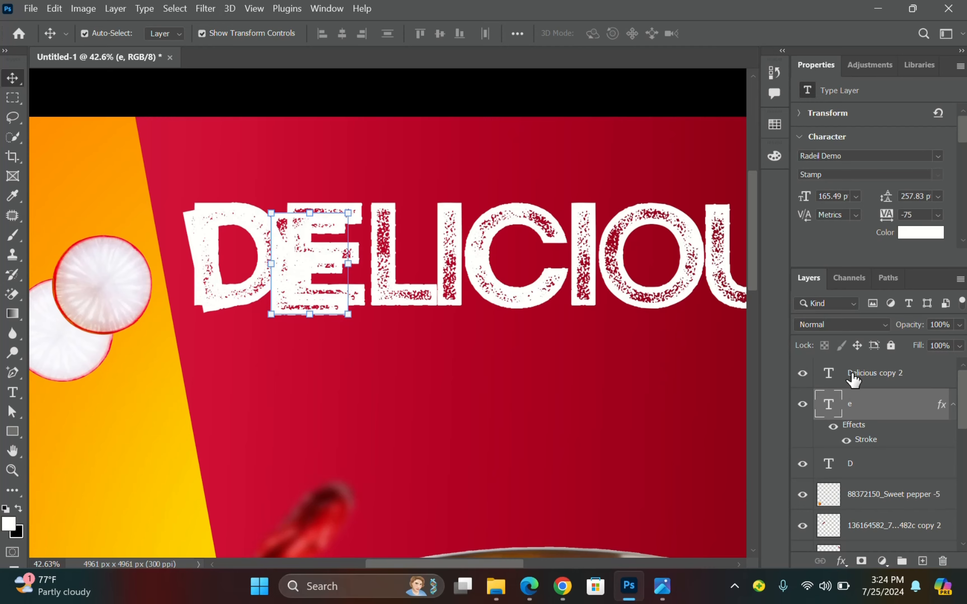
left_click(430, 265)
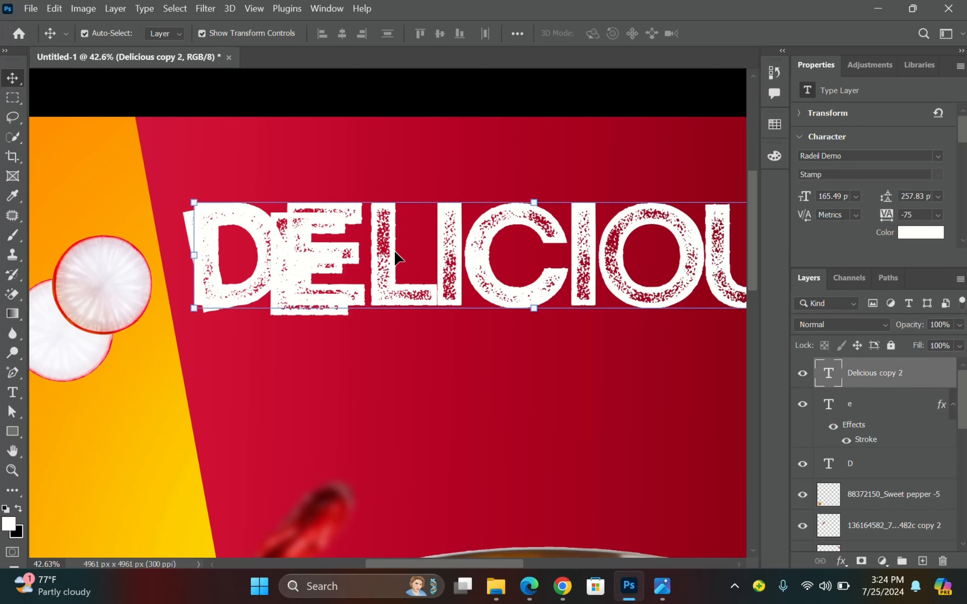
left_click_drag(395, 256, 330, 238)
double_click(486, 263)
key("BackSpace")
scroll(374, 276, "right", 2)
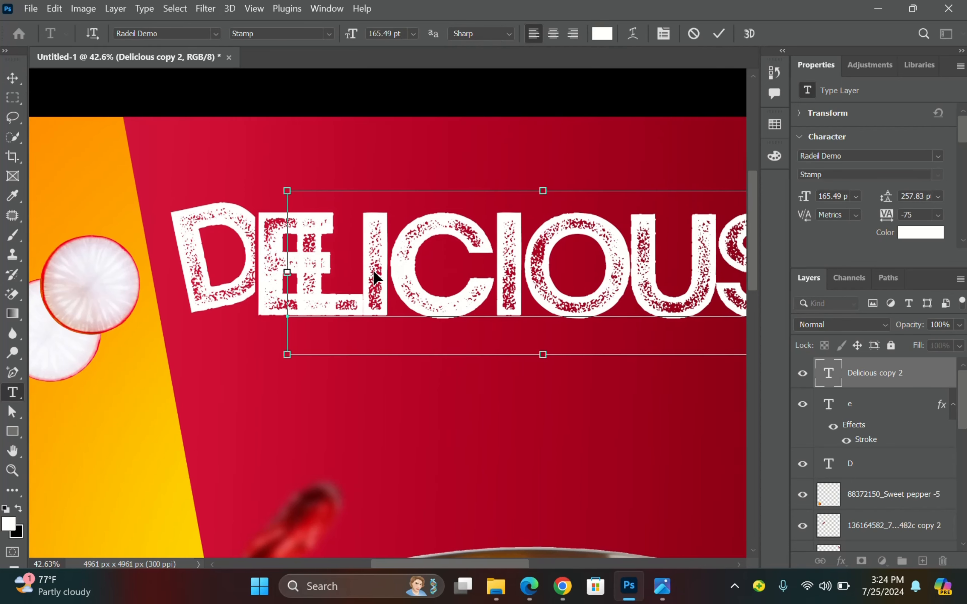
scroll(339, 264, "down", 2)
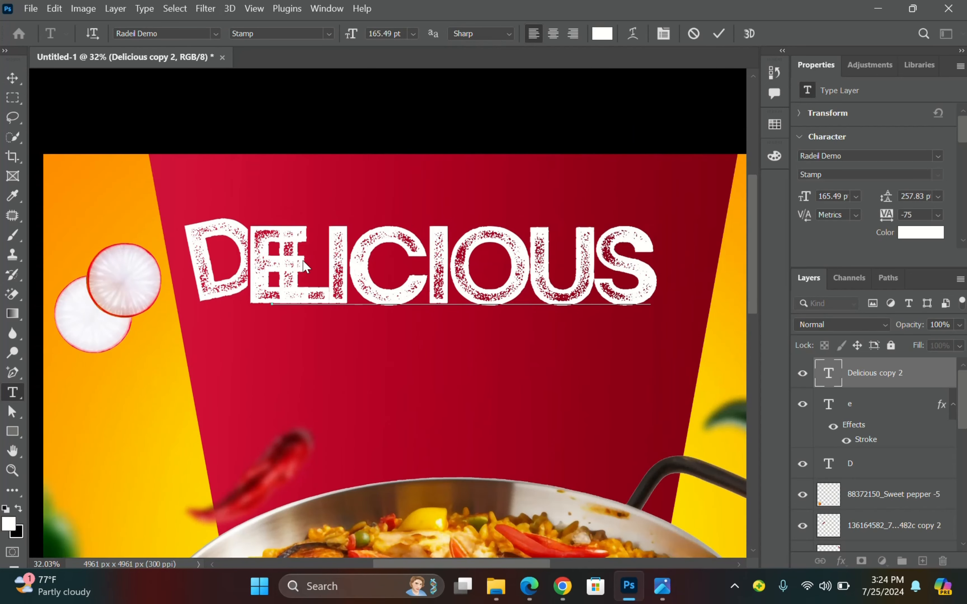
left_click(346, 242)
left_click_drag(366, 247, 663, 272)
key("BackSpace")
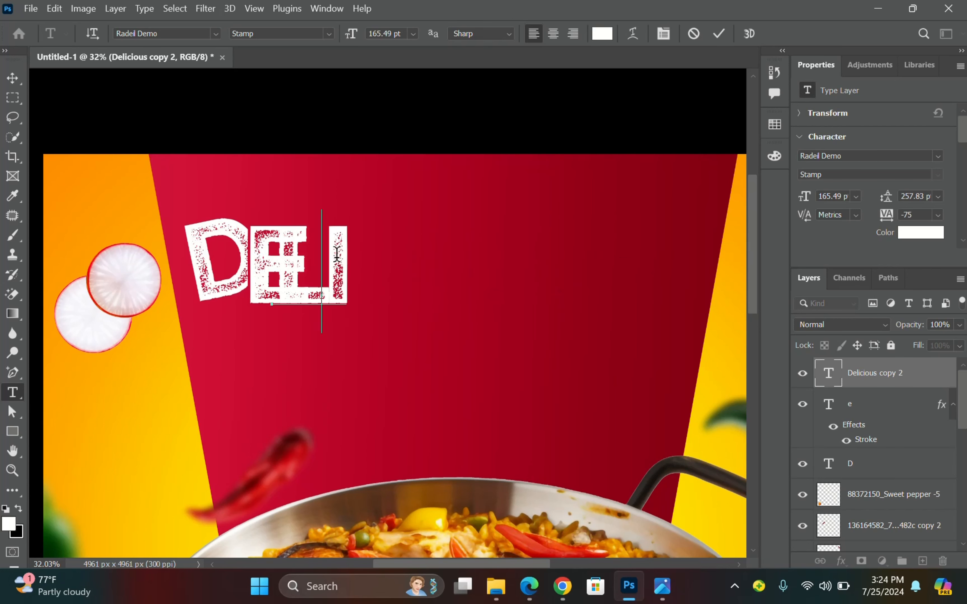
key("BackSpace")
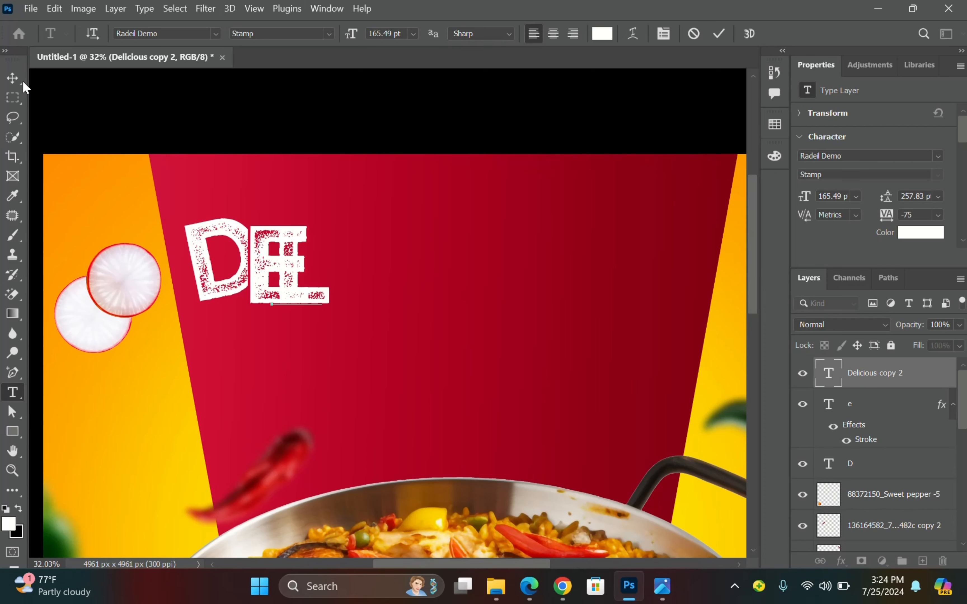
left_click(13, 78)
Place the L beside the E and commit its -14.6° tilt.
left_click_drag(324, 297, 383, 276)
scroll(386, 322, "up", 3)
scroll(281, 243, "up", 1)
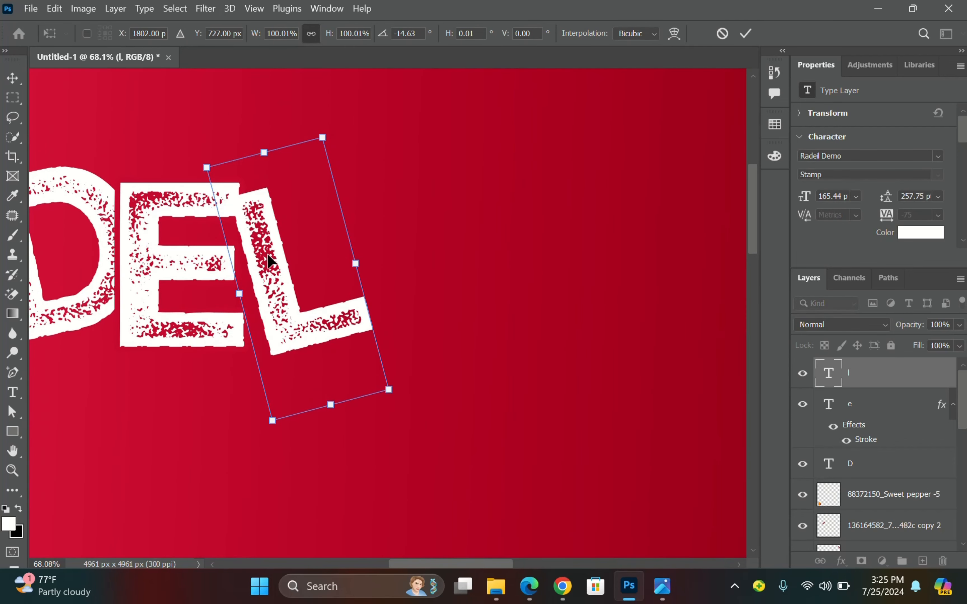
left_click_drag(270, 260, 268, 257)
scroll(242, 219, "up", 2)
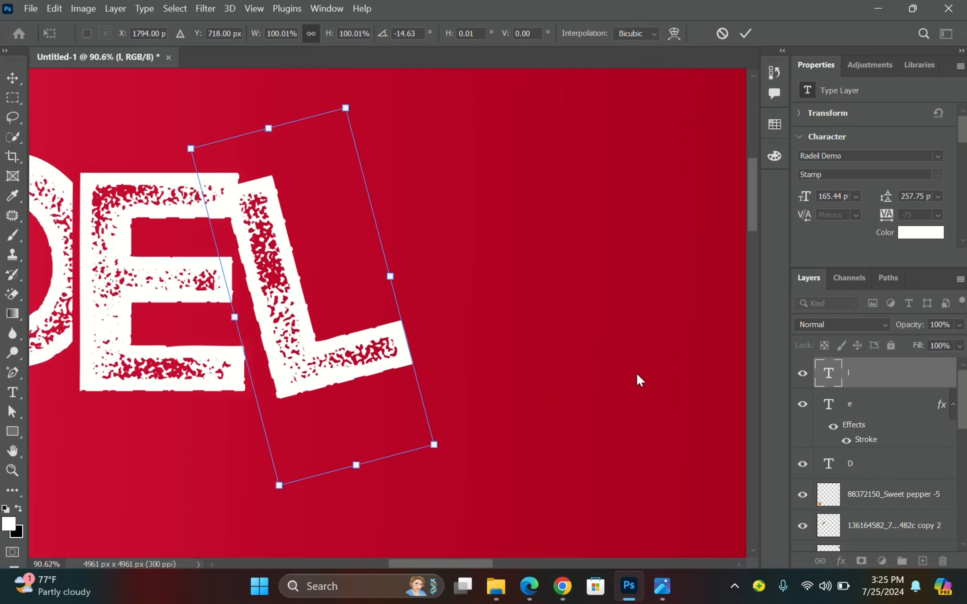
key("Return")
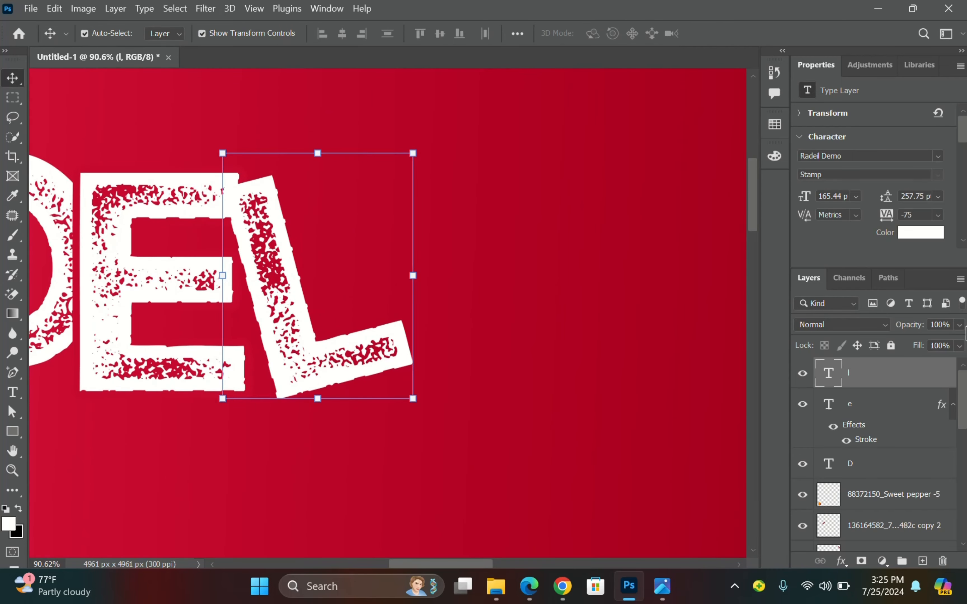
Give the l layer a 16 px outside stroke in sampled red bf072b.
right_click(875, 378)
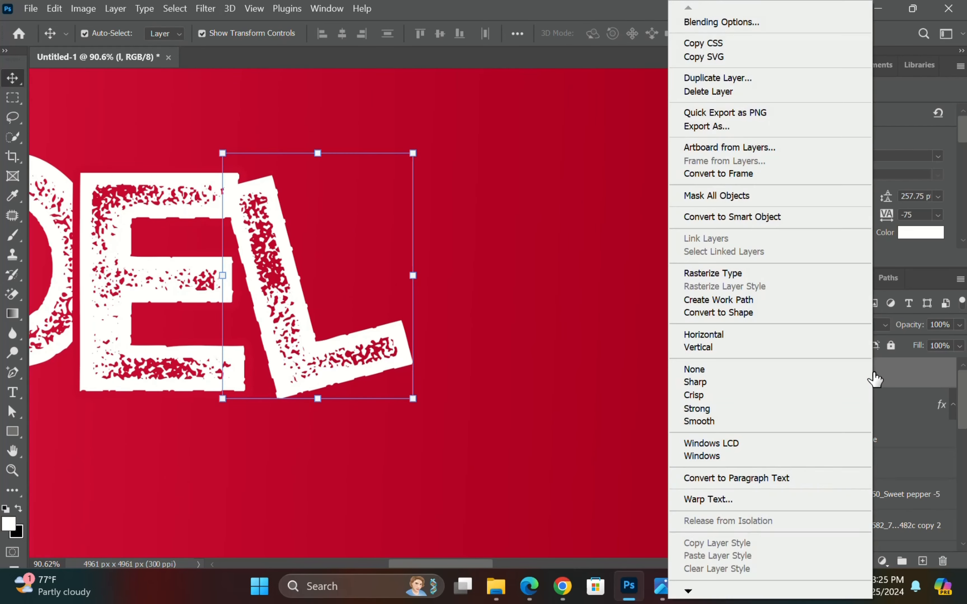
left_click(728, 24)
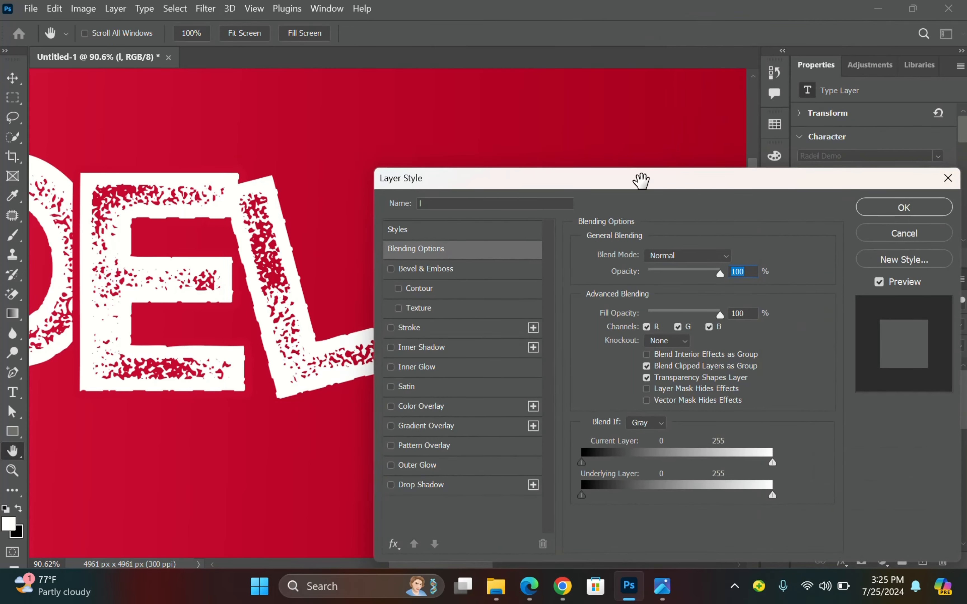
left_click(423, 332)
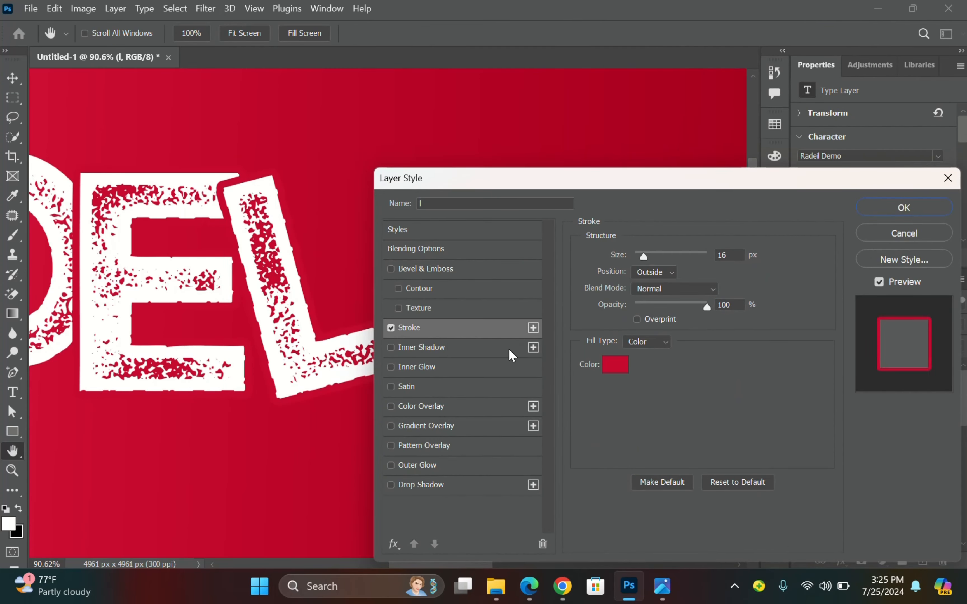
left_click(610, 366)
left_click(275, 128)
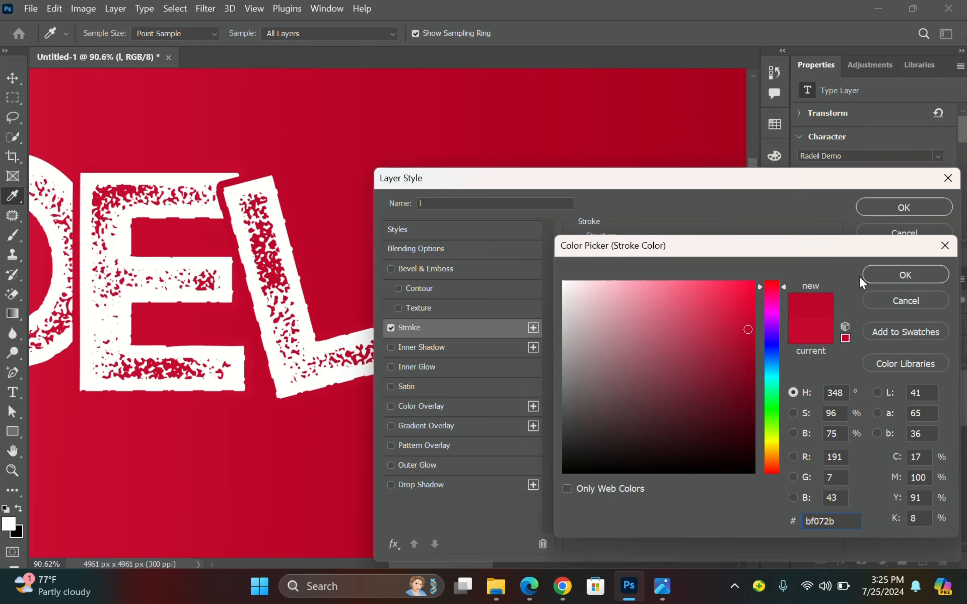
left_click(870, 276)
left_click(872, 210)
key("v")
scroll(539, 216, "down", 2)
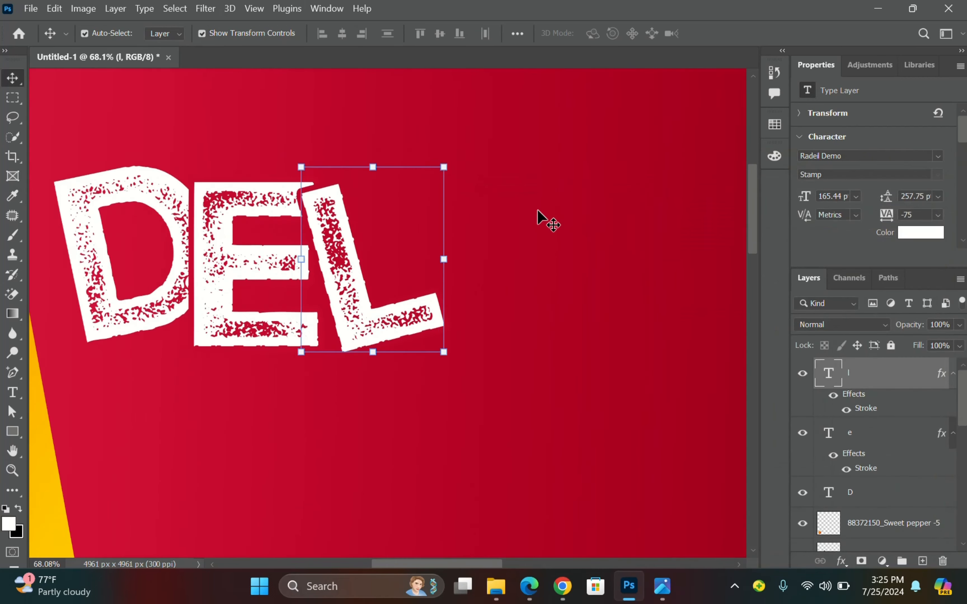
scroll(394, 216, "down", 2)
left_click(416, 101)
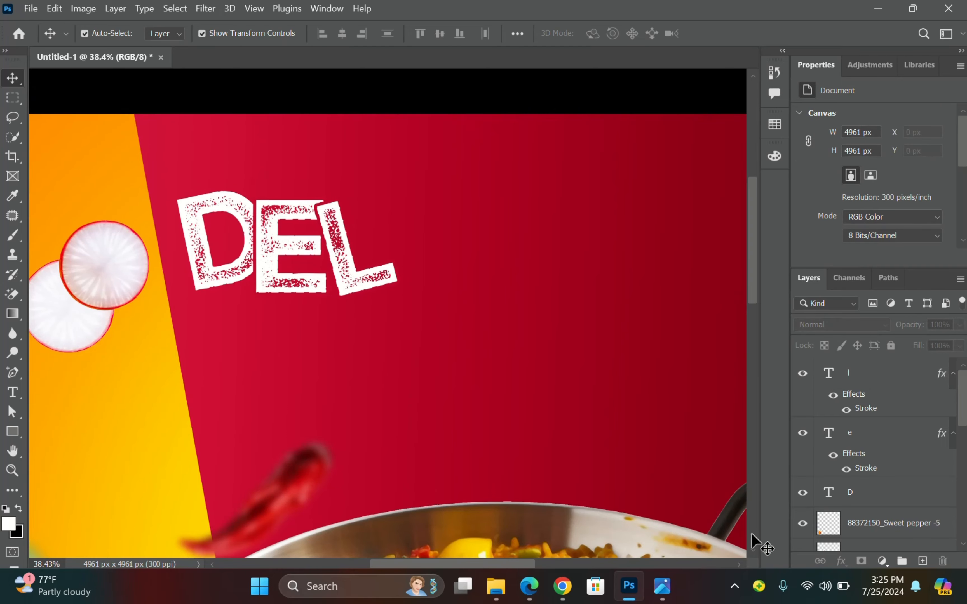
Compare the headline against the PS2.jpg reference, then minimize it.
left_click(662, 586)
scroll(828, 368, "down", 3)
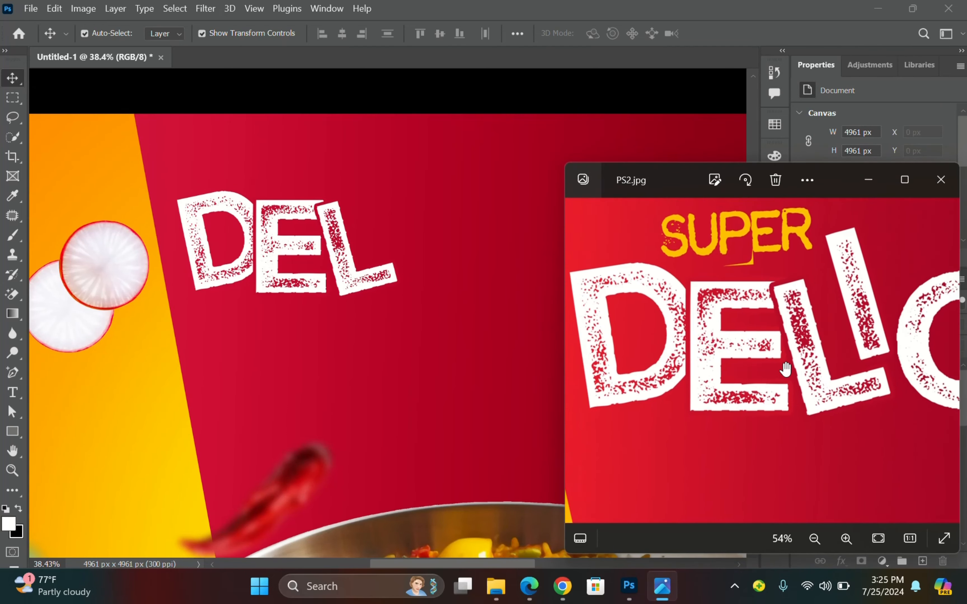
left_click_drag(829, 369, 783, 360)
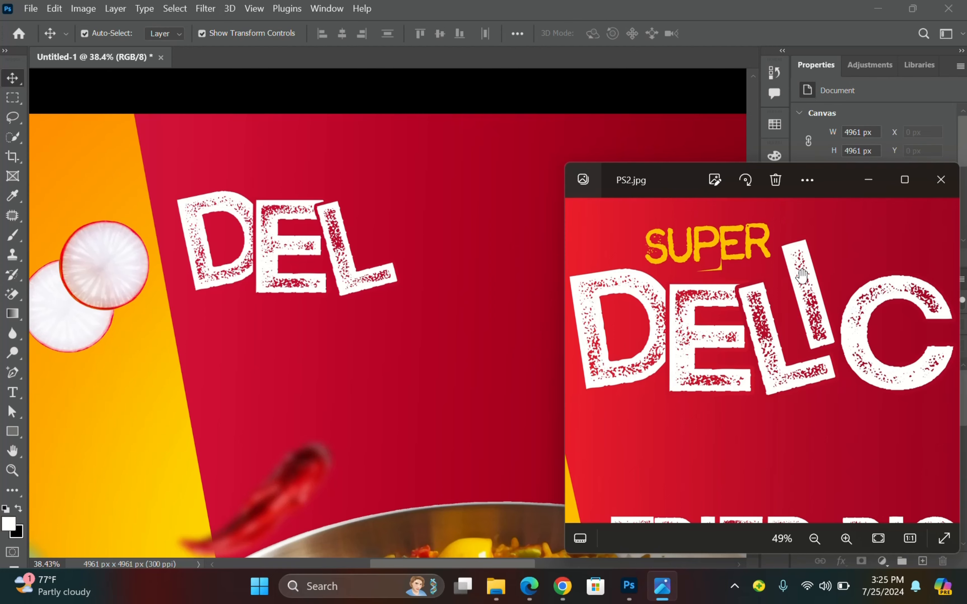
left_click_drag(802, 276, 738, 286)
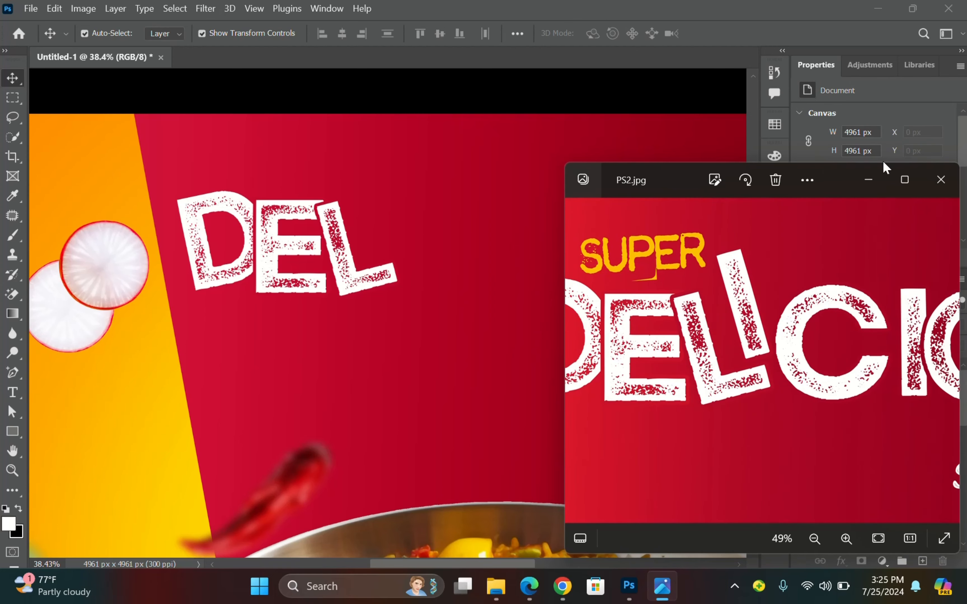
left_click(875, 179)
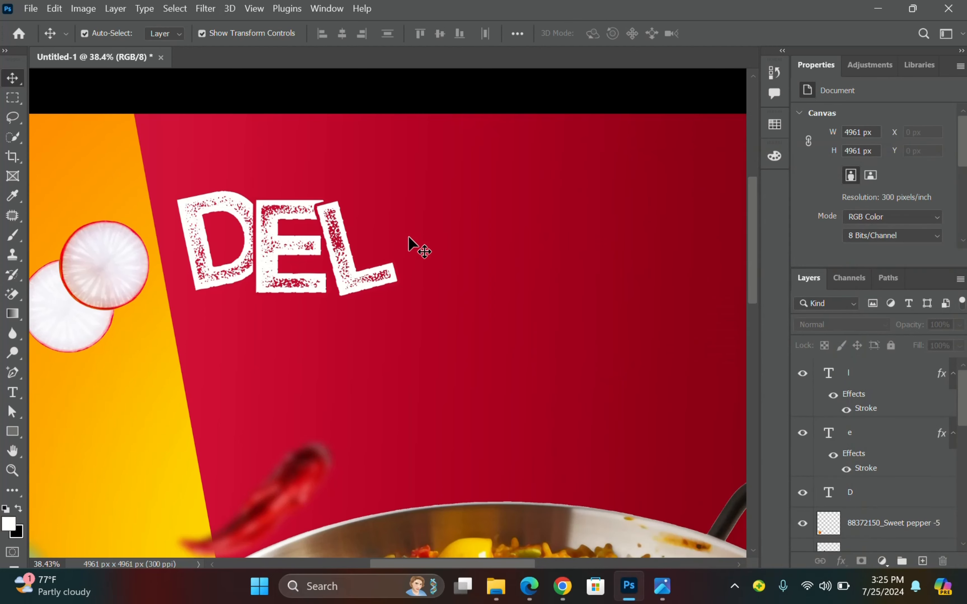
Duplicate the E up and to the right and retype the copy as i.
scroll(466, 229, "up", 4)
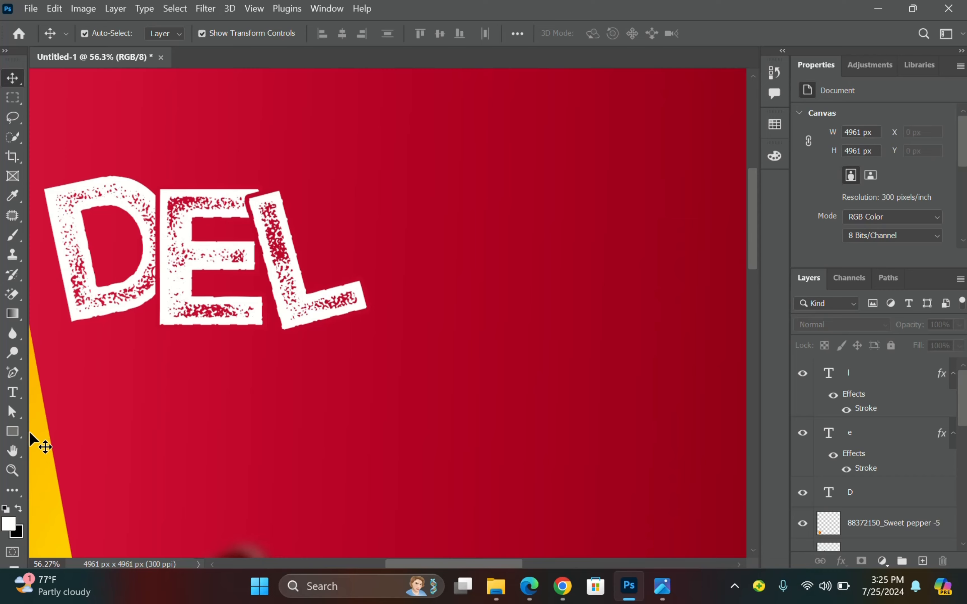
left_click_drag(242, 252, 396, 203)
key("t")
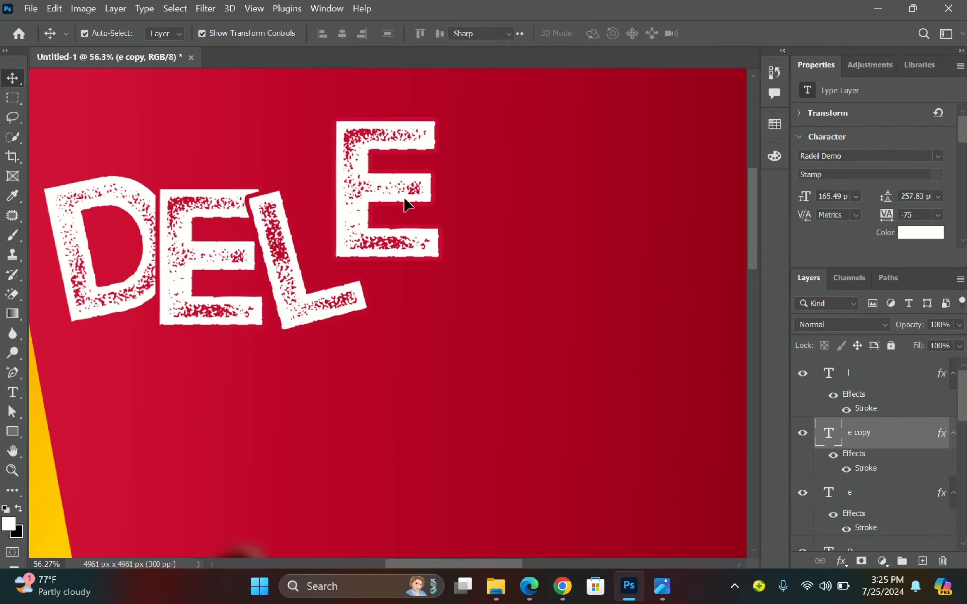
double_click(346, 180)
type("i")
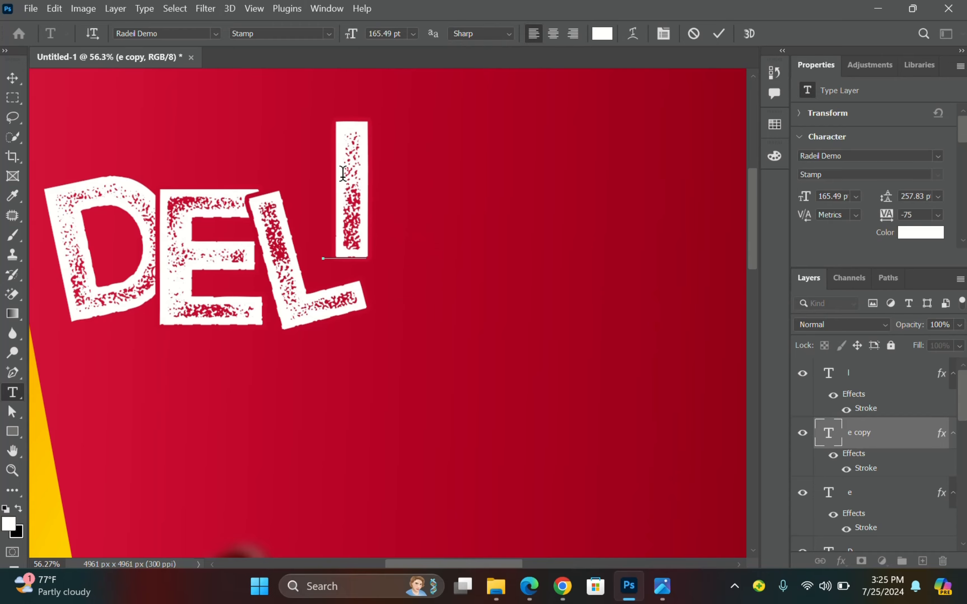
key("ctrl+Return")
Tilt the i and move it beside the L.
key("v")
scroll(377, 246, "up", 4)
mouse_move(378, 268)
left_mouse_down()
mouse_move(399, 253)
mouse_move(352, 257)
mouse_move(394, 278)
left_mouse_up()
left_click(745, 33)
scroll(371, 266, "down", 3)
left_click_drag(348, 351, 325, 363)
Rotate the i about 4° and fine-tune its position, then duplicate the E to its right.
key("ctrl+z")
left_click_drag(355, 243, 338, 264)
key("ctrl+t")
left_click_drag(394, 193, 398, 191)
scroll(324, 292, "up", 4)
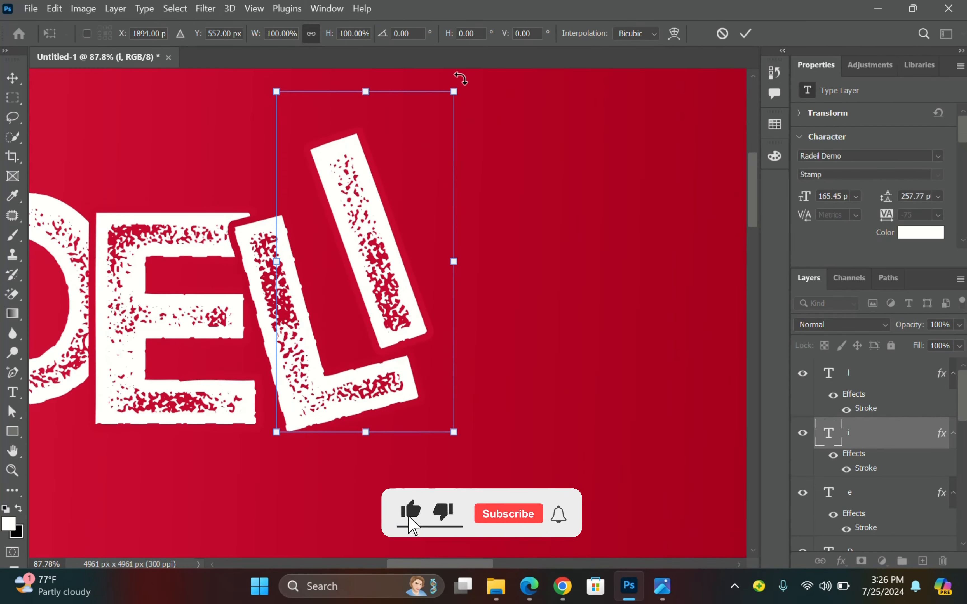
left_click_drag(460, 78, 478, 86)
left_click_drag(375, 250, 368, 246)
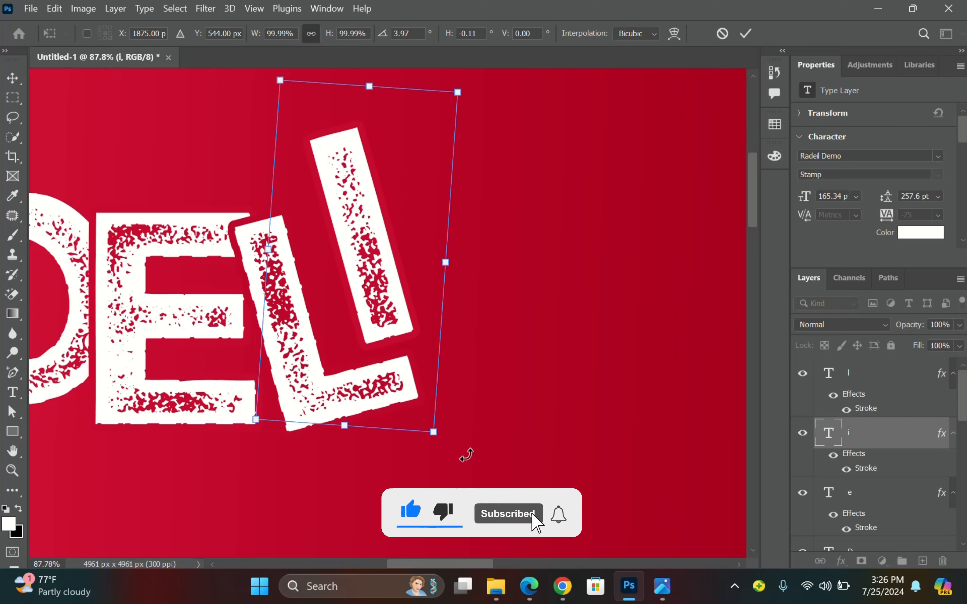
left_click_drag(395, 320, 389, 321)
left_click_drag(453, 460, 456, 461)
left_click(744, 35)
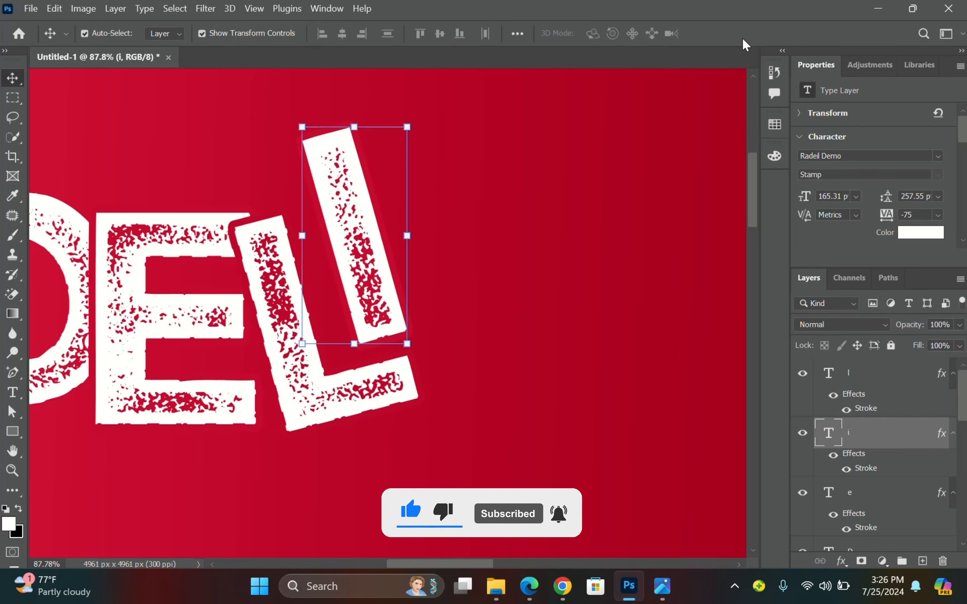
left_click(190, 248)
left_click_drag(189, 248, 560, 261)
Retype the E copy as C, enlarge it slightly and place it after the i.
double_click(557, 256)
type("c")
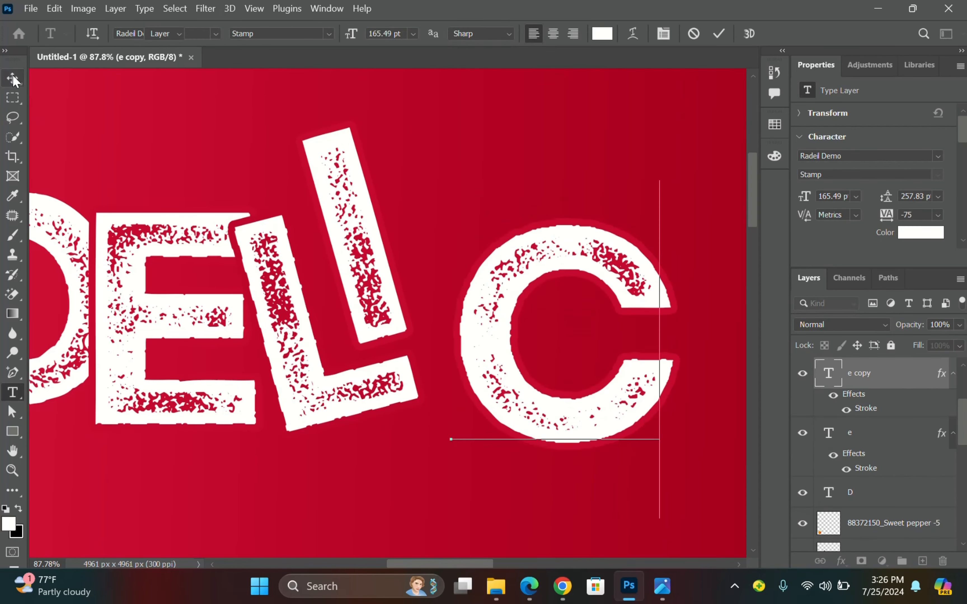
left_click(13, 78)
left_click_drag(450, 180, 446, 173)
left_click_drag(505, 309, 472, 296)
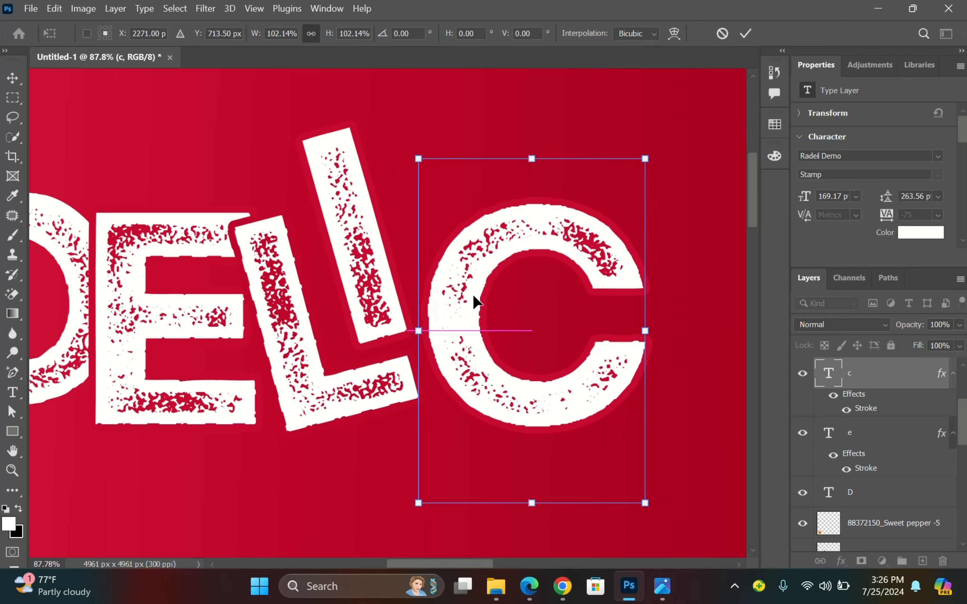
scroll(416, 307, "down", 5)
left_click(745, 33)
scroll(881, 412, "up", 3)
Recolour the C's stroke to a darker sampled red.
double_click(867, 533)
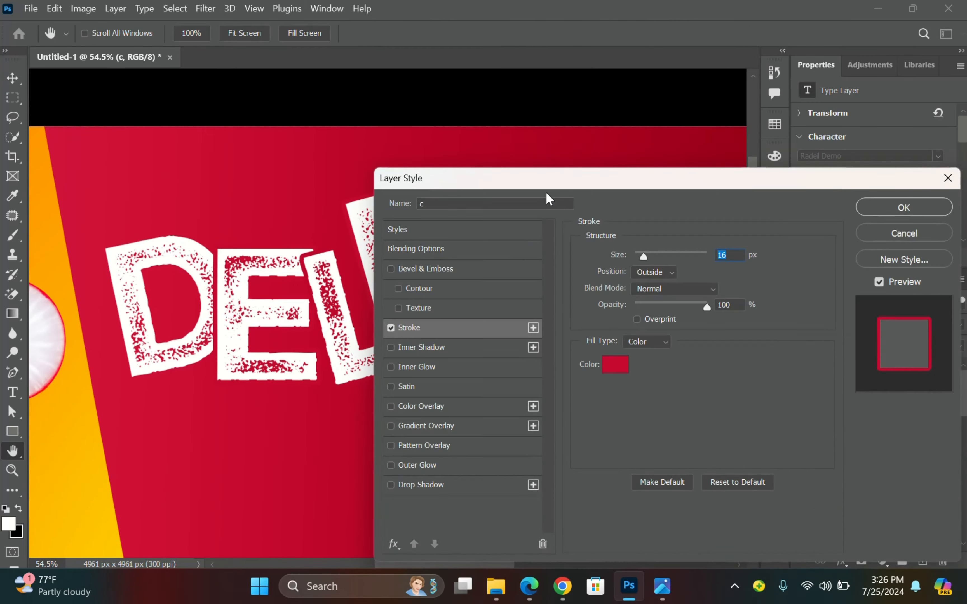
left_click(794, 375)
left_click(502, 224)
left_click(906, 275)
key("Return")
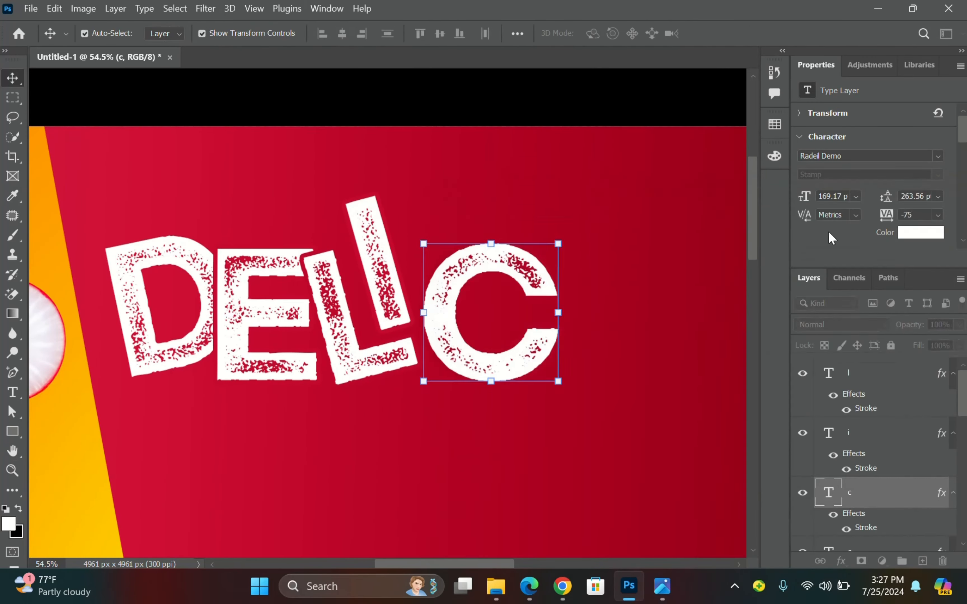
Recolour the i's stroke to red sampled from the background.
scroll(393, 279, "up", 4)
double_click(861, 473)
left_click_drag(536, 180, 666, 134)
left_click(745, 318)
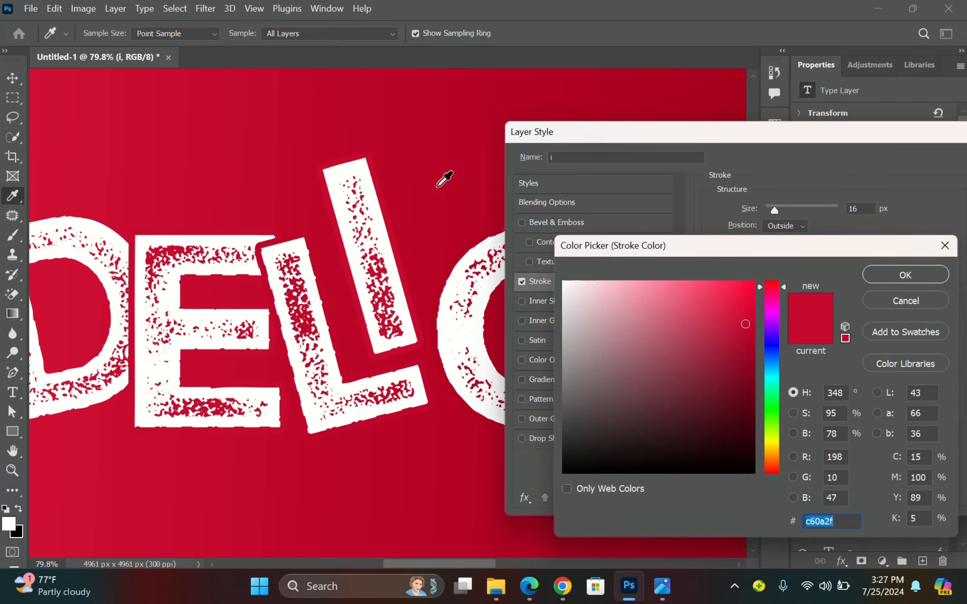
left_click(445, 177)
left_click(871, 274)
left_click_drag(831, 134, 662, 156)
left_click(861, 185)
scroll(557, 280, "down", 6)
scroll(557, 281, "up", 1)
Duplicate the C to its right, retype it as i and shrink it slightly.
left_click_drag(509, 253, 646, 257)
scroll(647, 257, "right", 3)
double_click(442, 259)
type("i")
left_click(306, 319)
left_click_drag(435, 312, 426, 298)
scroll(429, 308, "up", 5)
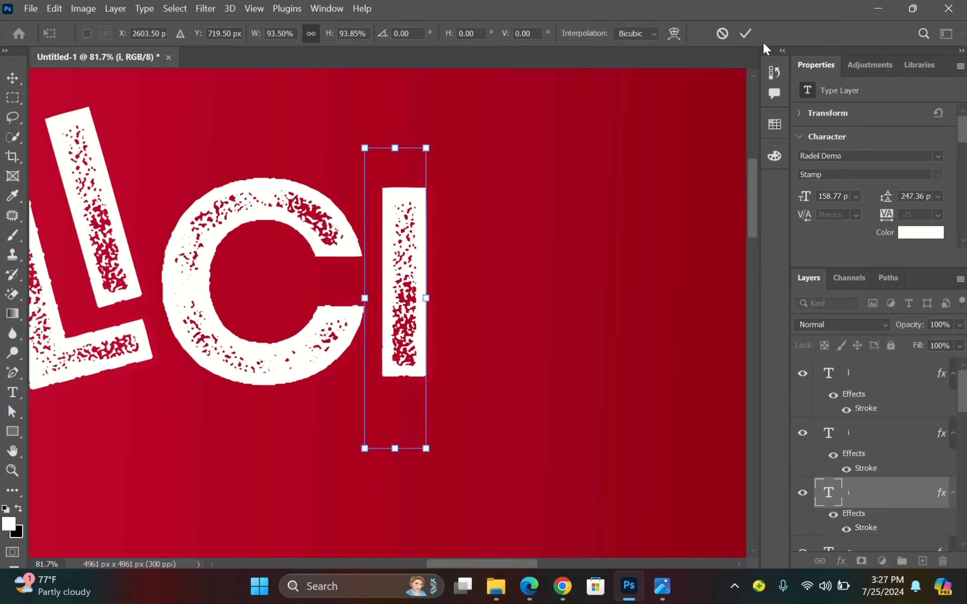
left_click(746, 34)
Give the new i's stroke a darker sampled red.
double_click(863, 527)
left_click(575, 340)
left_click(459, 120)
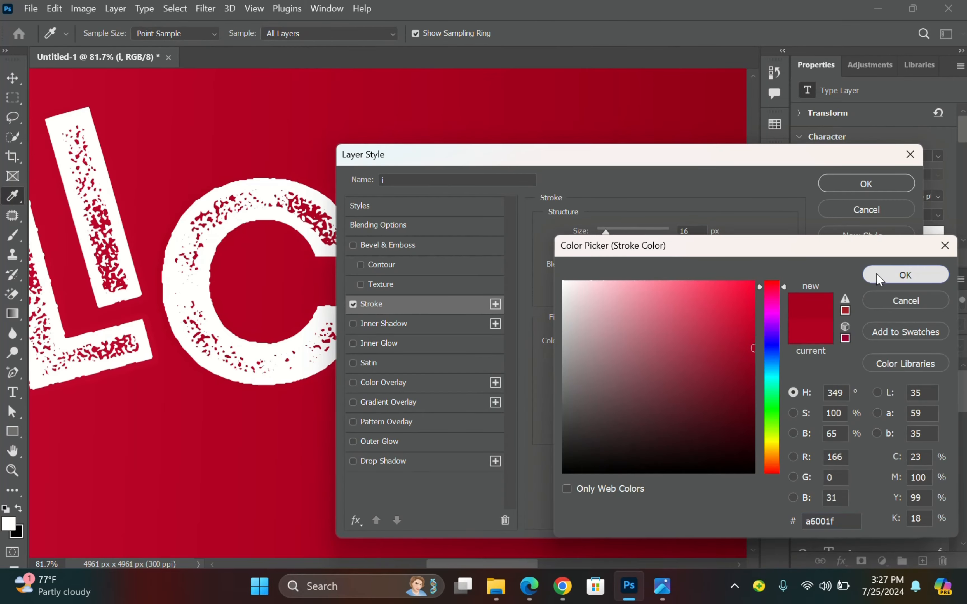
left_click(902, 275)
key("Return")
Make two more C copies further right and retype them as O and U.
left_click(313, 222)
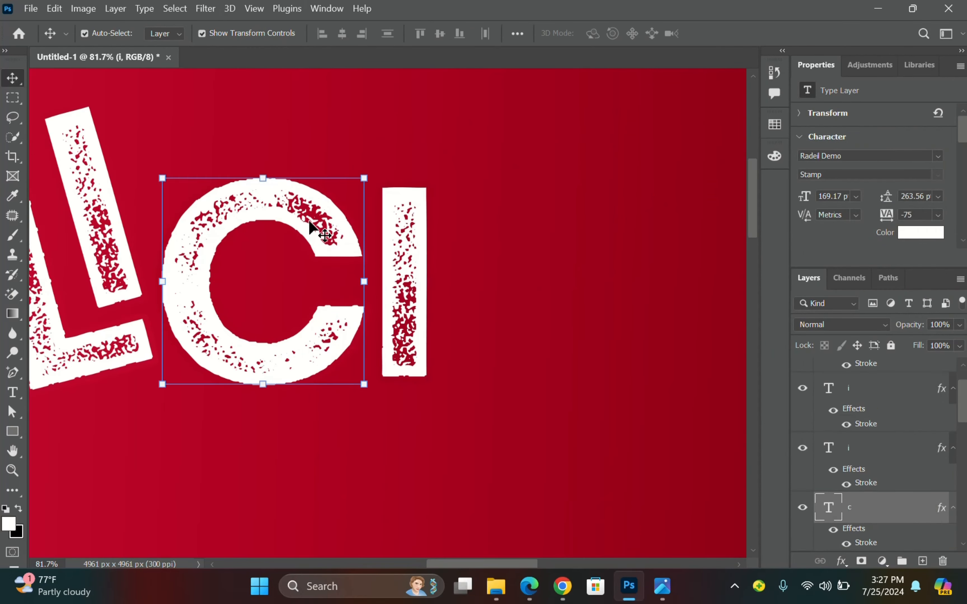
left_click_drag(312, 222, 593, 222)
scroll(450, 294, "down", 4)
left_click_drag(444, 285, 557, 287)
double_click(440, 279)
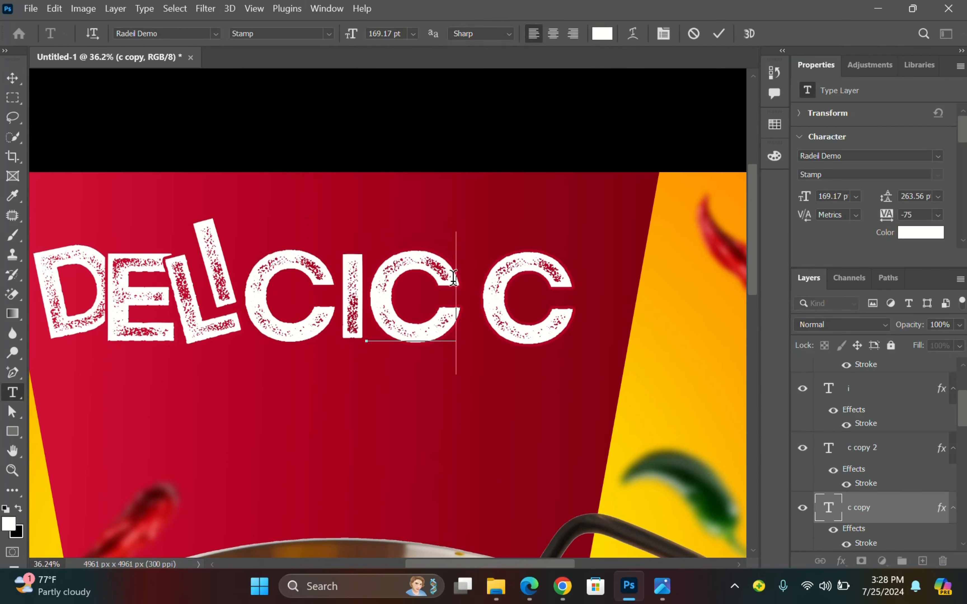
type("o")
key("ctrl+Return")
left_click(518, 302)
double_click(510, 284)
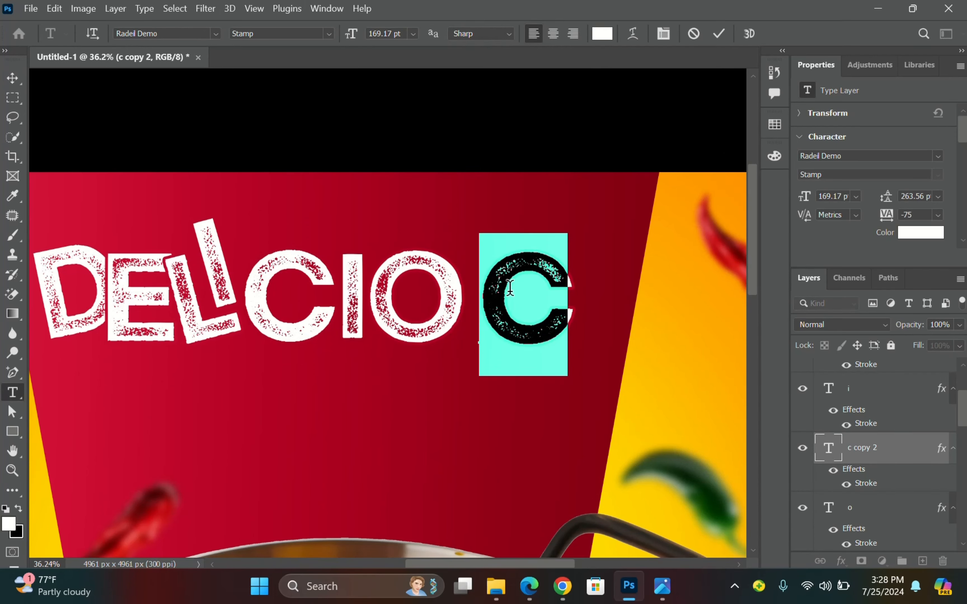
type("u")
left_click(12, 78)
Check the PS2.jpg reference photo in Photos, then minimize it.
left_click(662, 586)
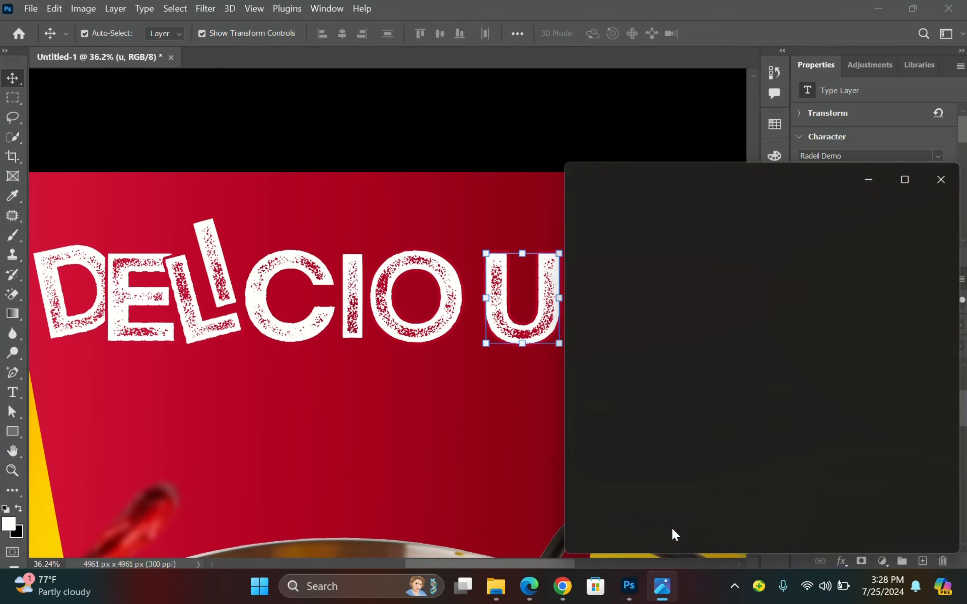
scroll(804, 341, "down", 2)
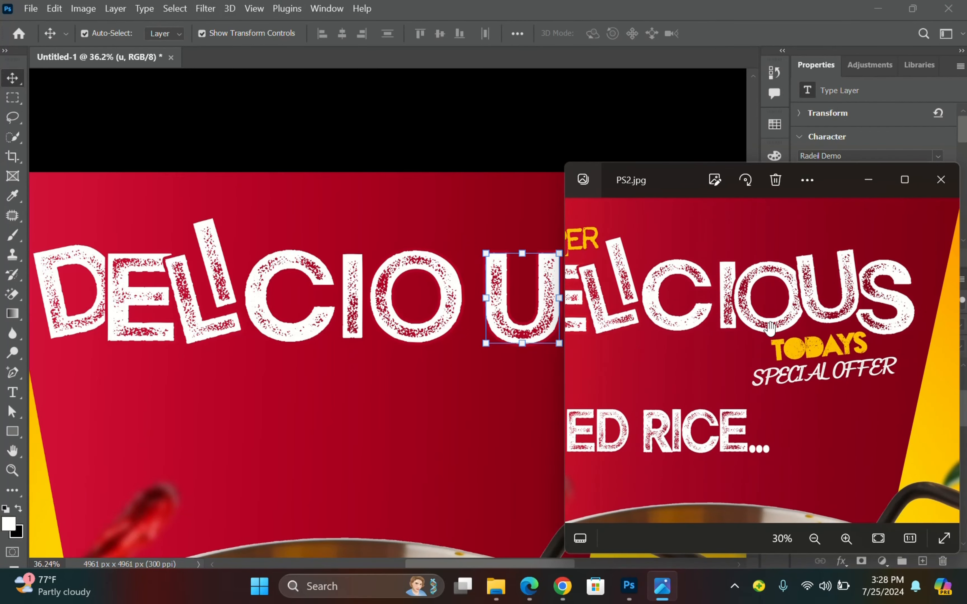
left_click(871, 186)
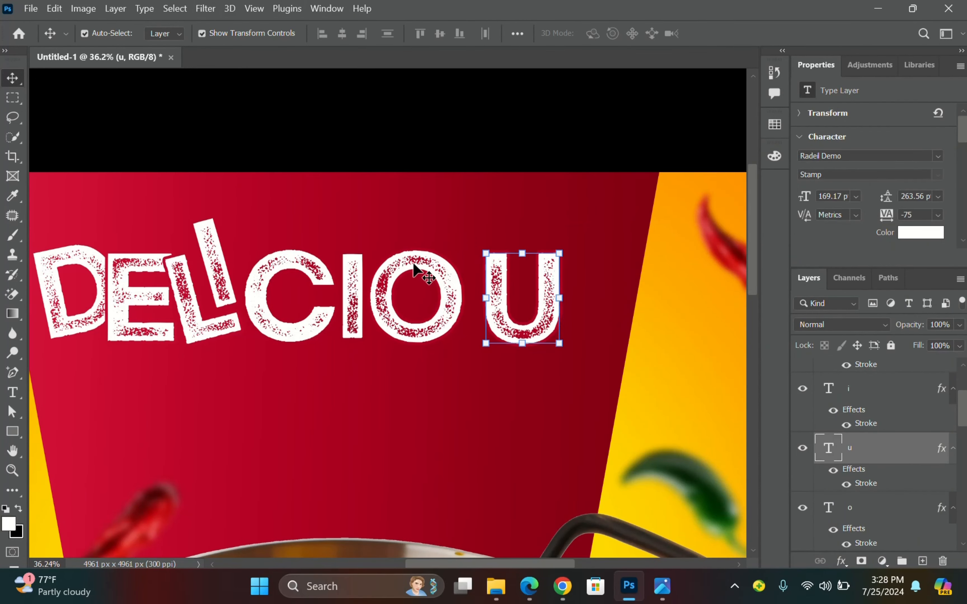
Duplicate the O to the right of the U and retype the copy as S.
left_click_drag(415, 272, 629, 281)
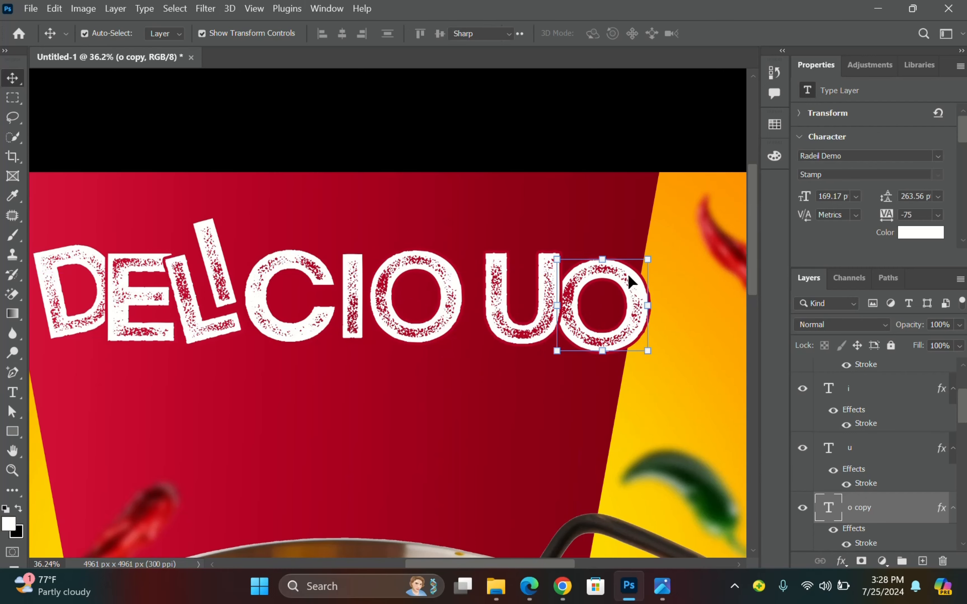
double_click(629, 281)
type("s")
left_click(14, 77)
Move the O left against the I and stack its layer above the I.
scroll(433, 281, "up", 6)
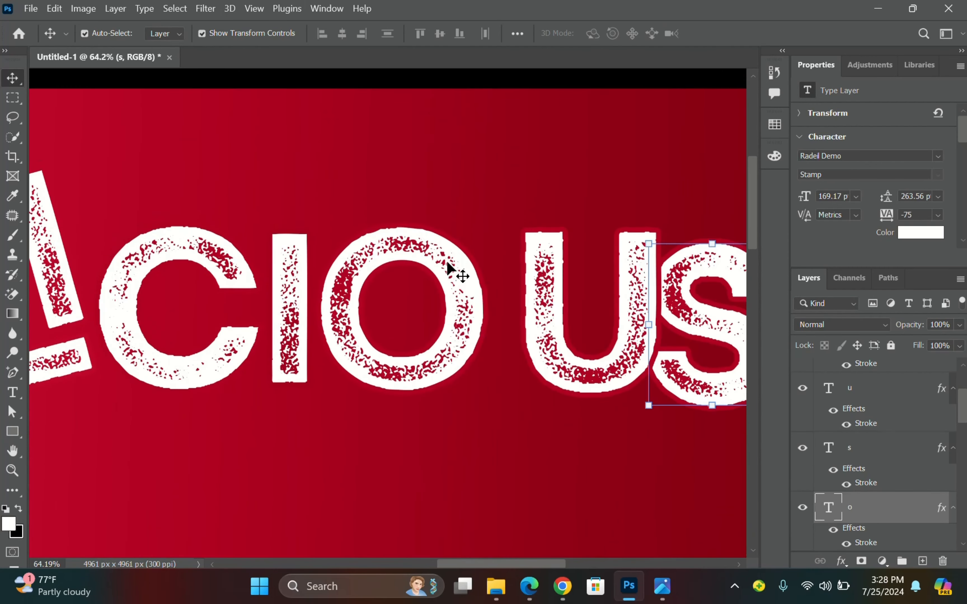
left_click_drag(451, 287, 427, 280)
scroll(888, 515, "down", 2)
scroll(886, 522, "up", 3)
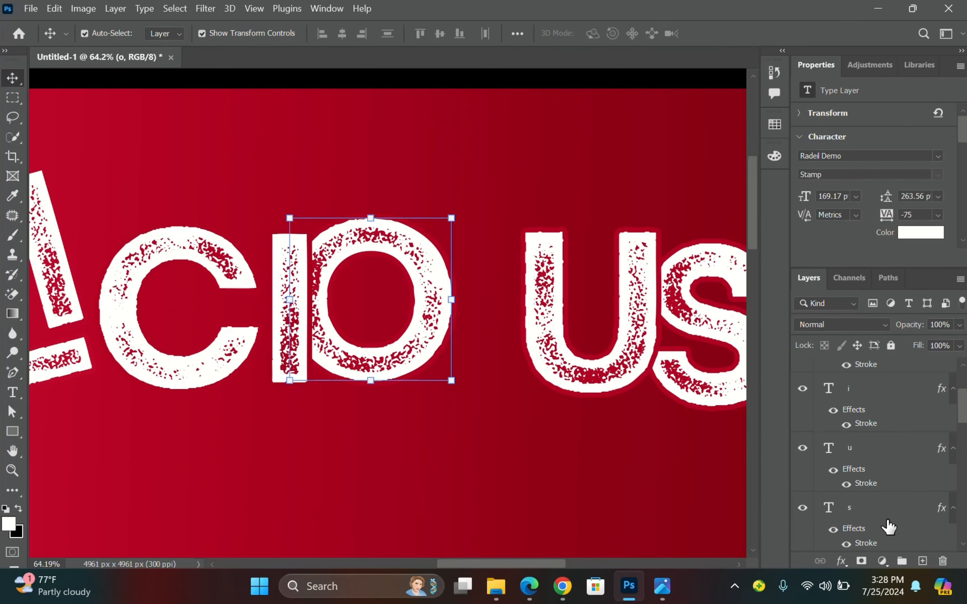
scroll(886, 522, "down", 1)
left_click_drag(893, 512, 903, 432)
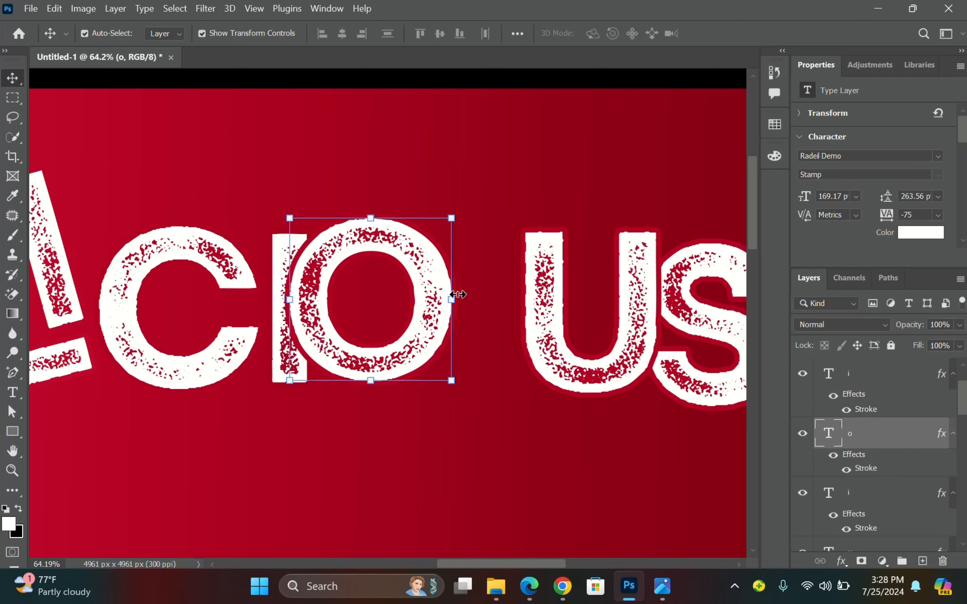
left_click_drag(426, 276, 436, 288)
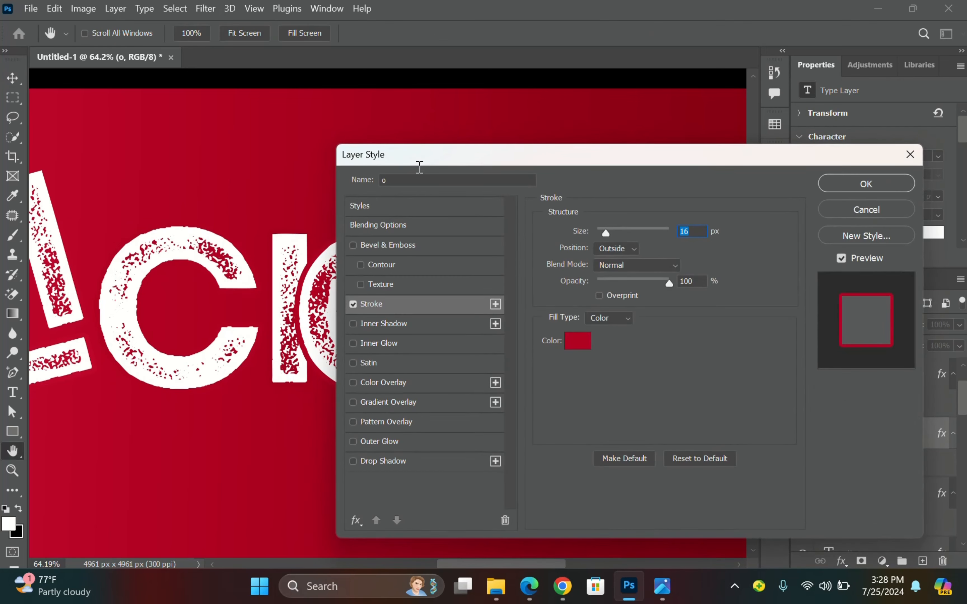
Recolour the O's stroke outline in its layer style.
left_click_drag(419, 156, 555, 153)
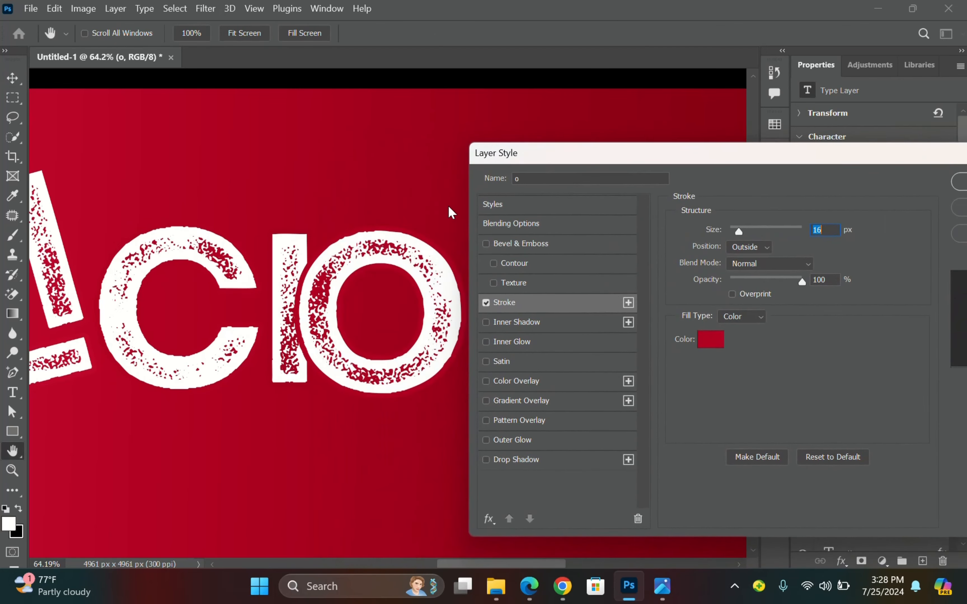
left_click(710, 339)
left_click(904, 274)
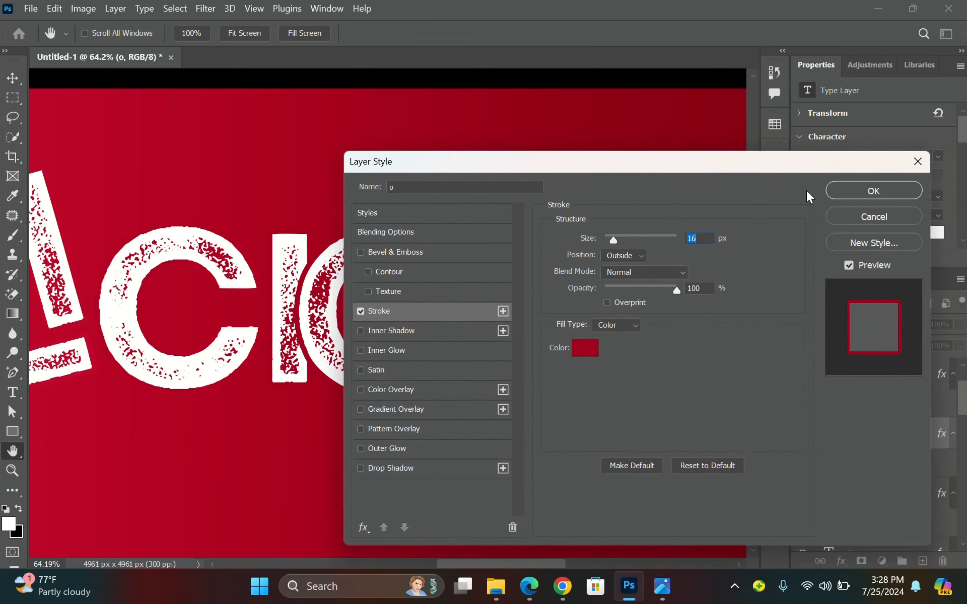
left_click(835, 190)
Move the U beside the O, stack it above, and tilt it about -9 degrees.
left_click_drag(548, 280, 480, 273)
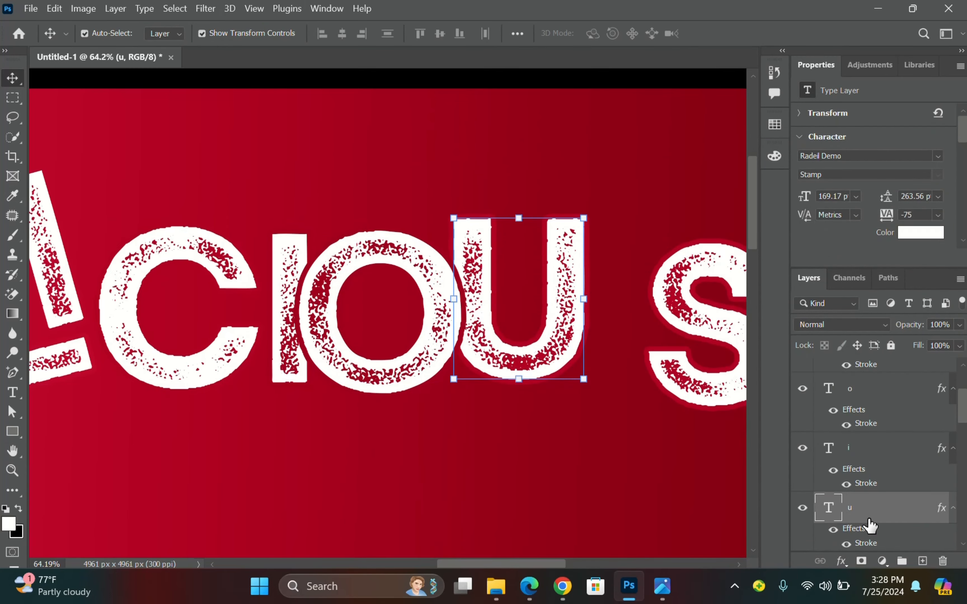
left_click_drag(869, 526, 863, 386)
key("ctrl+t")
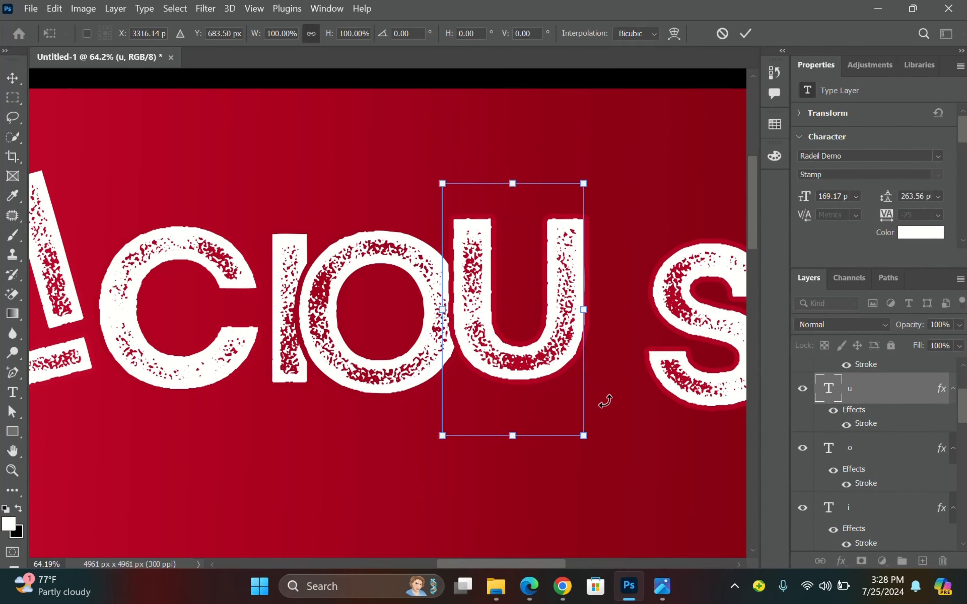
left_click_drag(606, 401, 626, 447)
left_click_drag(553, 360, 537, 352)
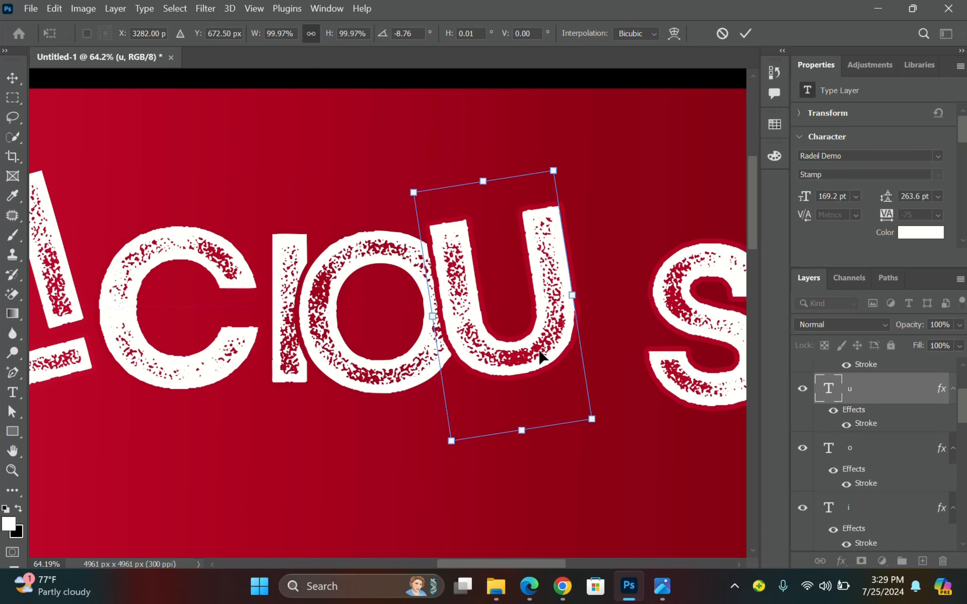
key("Return")
Change the U's stroke to a darker sampled red.
double_click(866, 423)
mouse_move(550, 162)
left_mouse_down()
mouse_move(809, 162)
mouse_move(607, 184)
left_mouse_up()
left_click(830, 338)
left_click(525, 176)
left_click(890, 276)
left_click(856, 213)
Move the S beside the U, enlarge it to about 103% and tilt it slightly.
left_click_drag(705, 264, 627, 258)
scroll(500, 298, "down", 3)
scroll(657, 305, "up", 3)
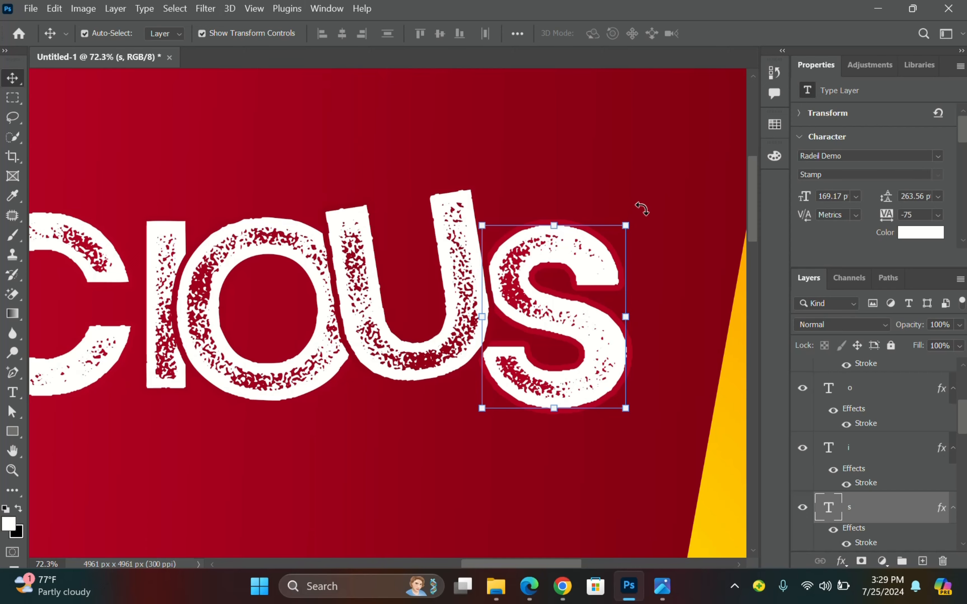
left_click_drag(642, 208, 635, 181)
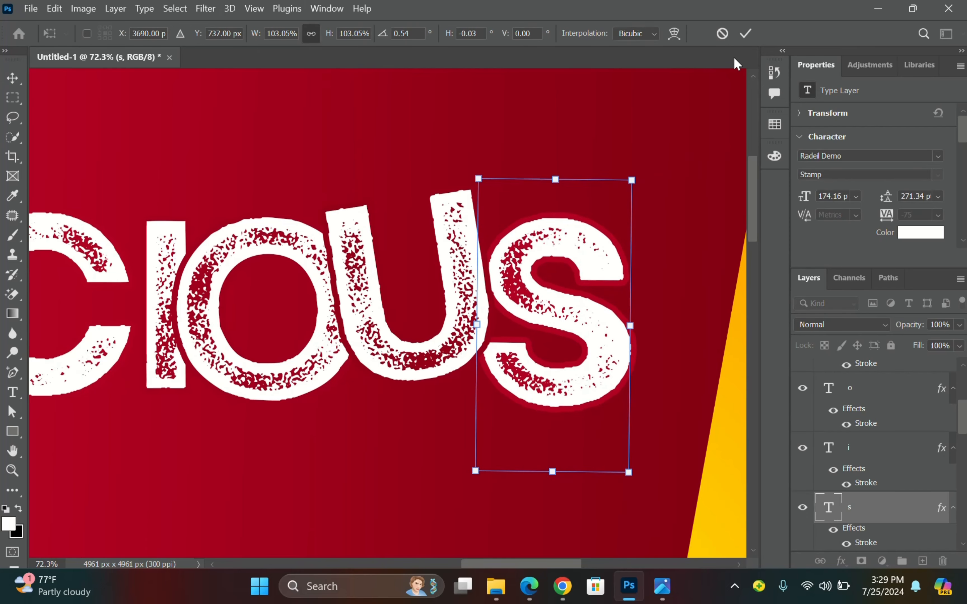
left_click(753, 34)
scroll(682, 248, "down", 4)
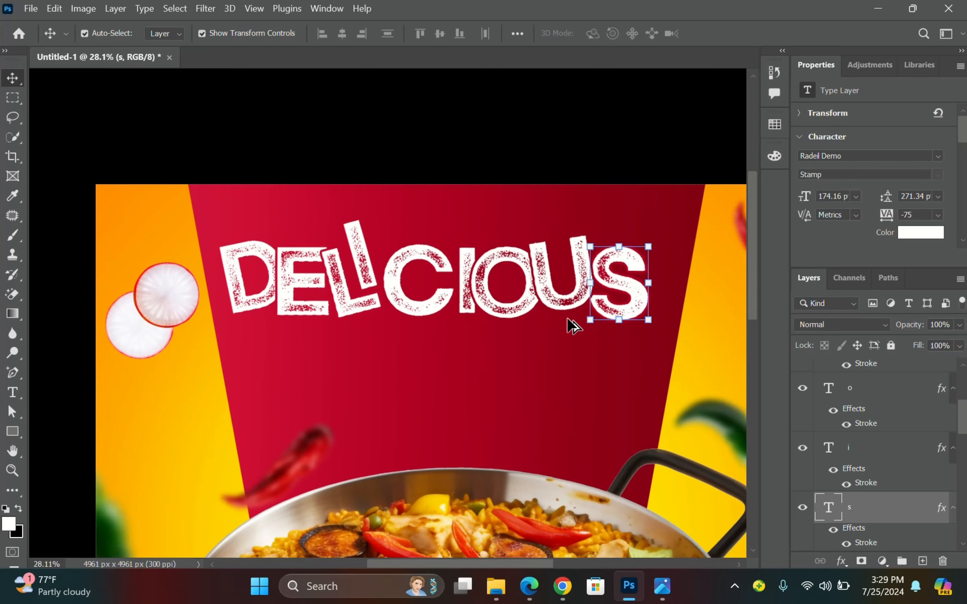
Compare against the reference flyer image, then return to the flyer document.
left_click(662, 586)
scroll(760, 360, "down", 3)
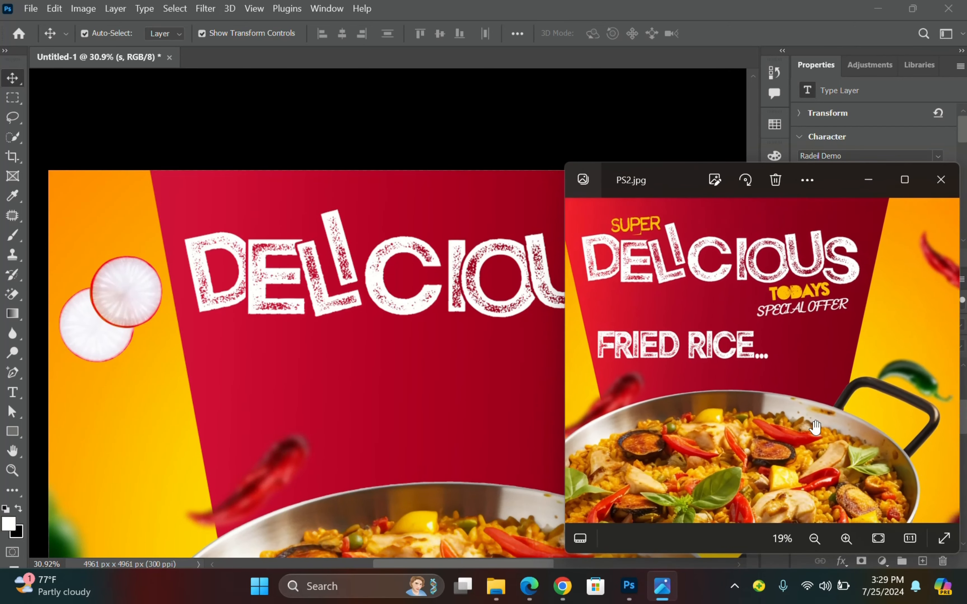
left_click(561, 169)
Raise the S slightly and shrink it a little with Ctrl+T.
left_click(573, 299)
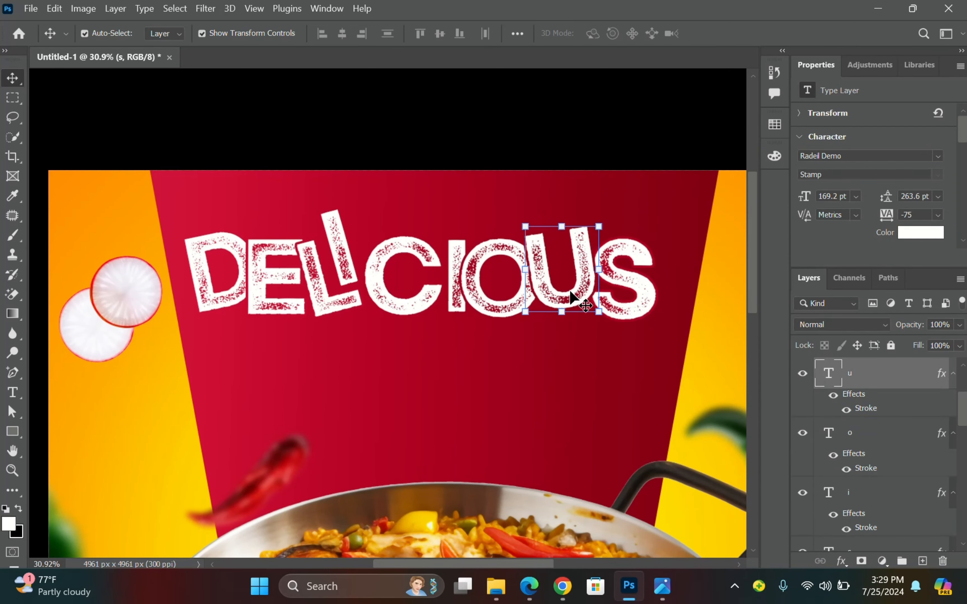
left_click(649, 307)
key("shift+Up")
key("shift+Up")
left_click(623, 182)
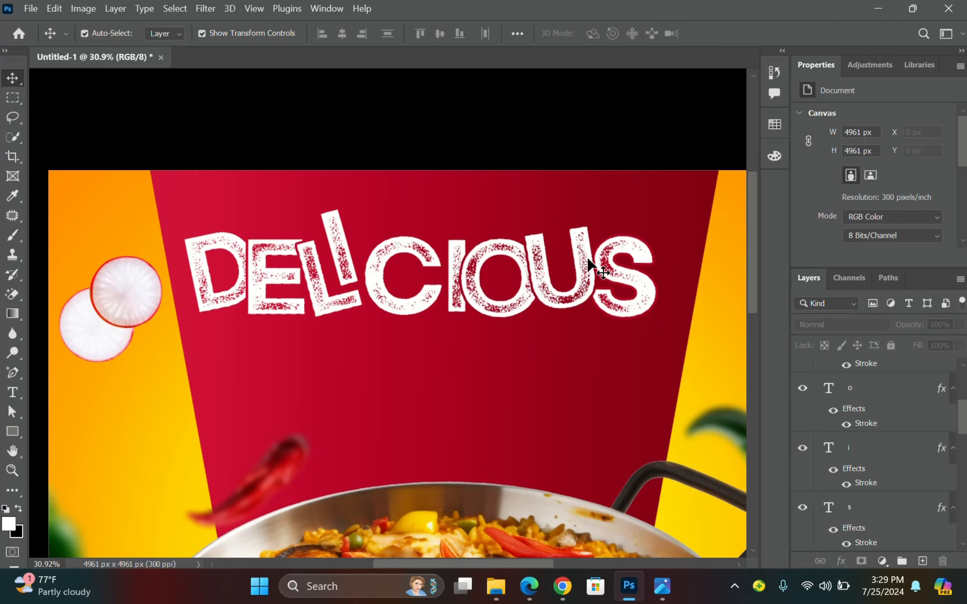
left_click(643, 279)
scroll(633, 257, "up", 4)
key("ctrl+t")
left_click_drag(678, 184, 674, 190)
left_click(745, 34)
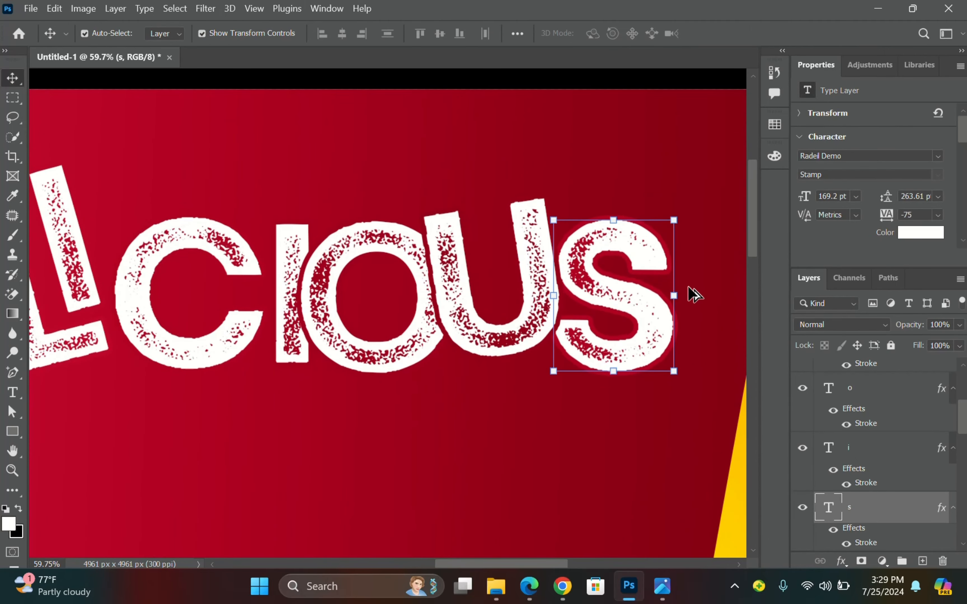
Widen the C to about 104% and shift it a little left.
scroll(685, 292, "down", 6)
left_click(456, 301)
scroll(460, 297, "up", 7)
key("ctrl+t")
left_click_drag(472, 297, 480, 296)
key("Left")
key("Left")
key("Left")
key("Left")
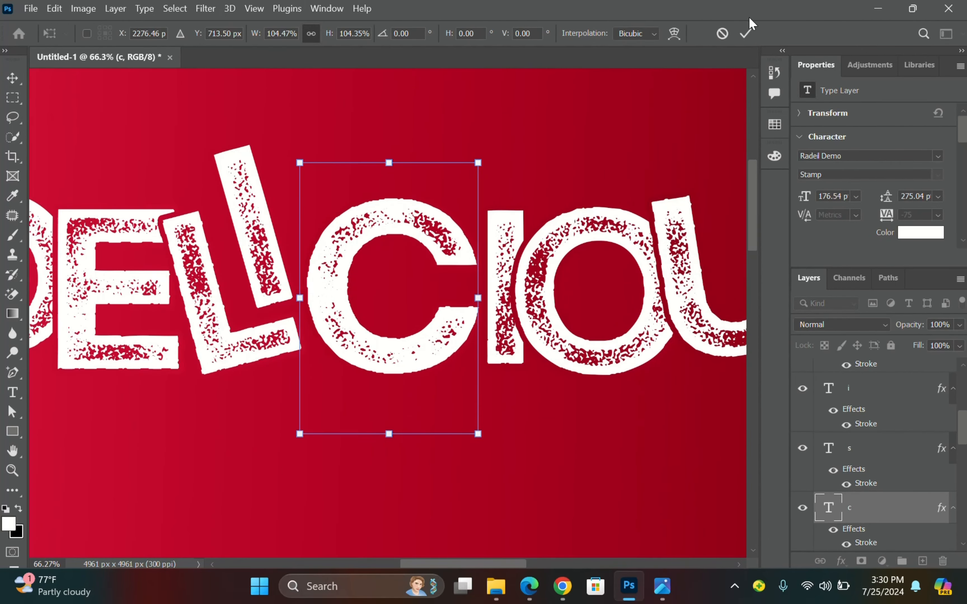
left_click(745, 34)
scroll(464, 280, "down", 8)
left_click(465, 279)
Nudge the S up one more pixel step.
scroll(527, 266, "up", 2)
left_click(621, 274)
key("Up")
key("Up")
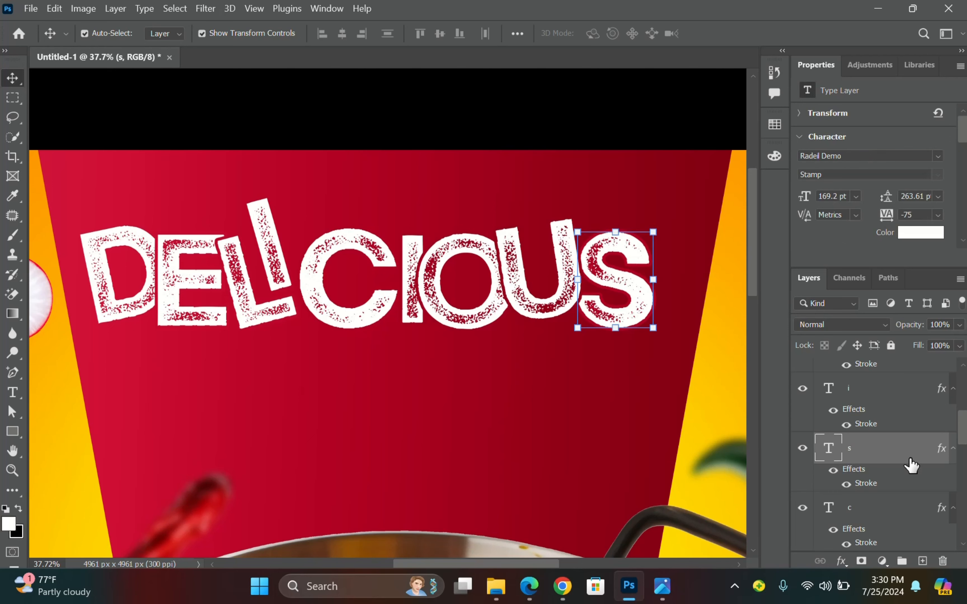
left_click(624, 140)
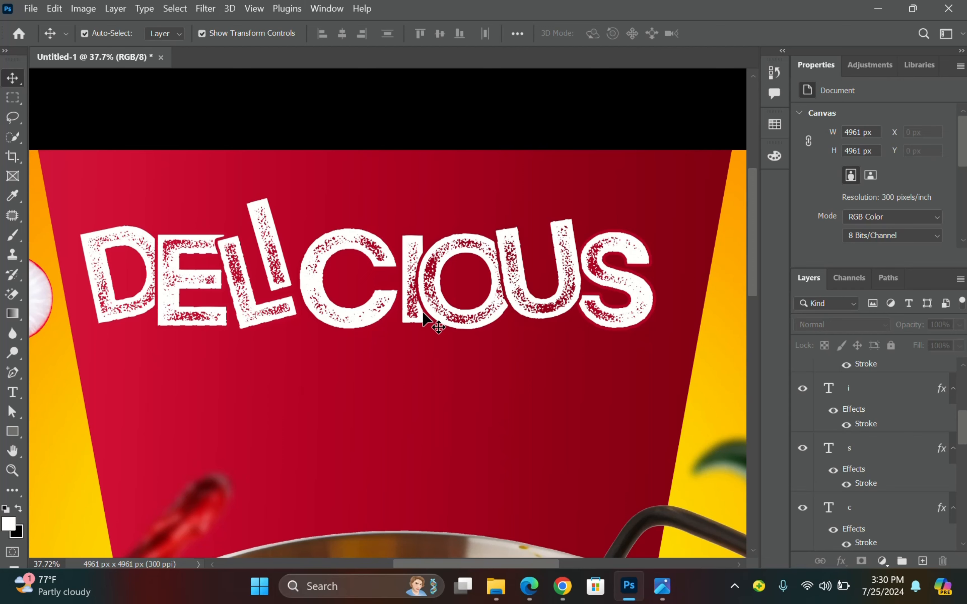
Recheck the reference flyer, then select the D letter layer.
left_click(674, 594)
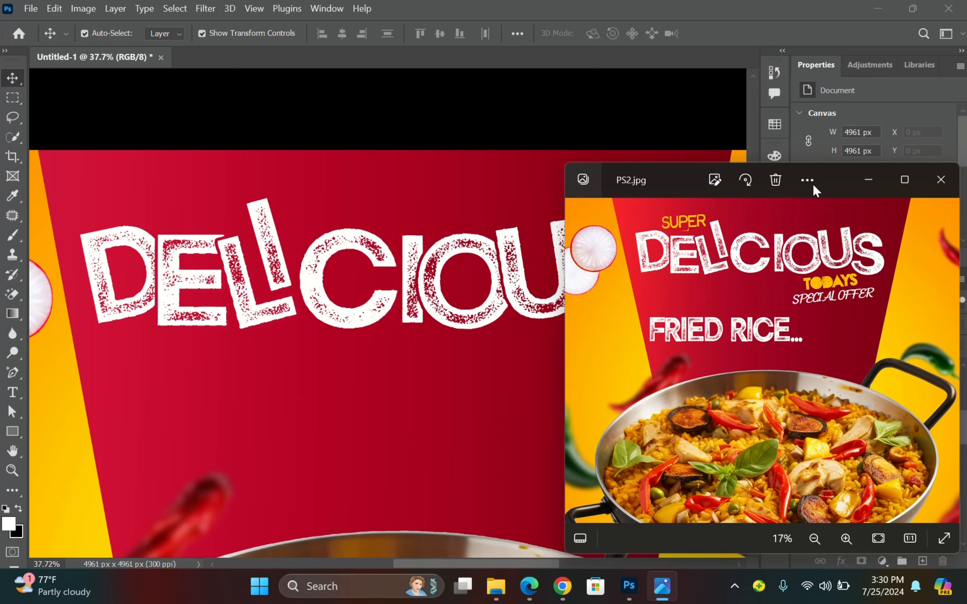
left_click(618, 126)
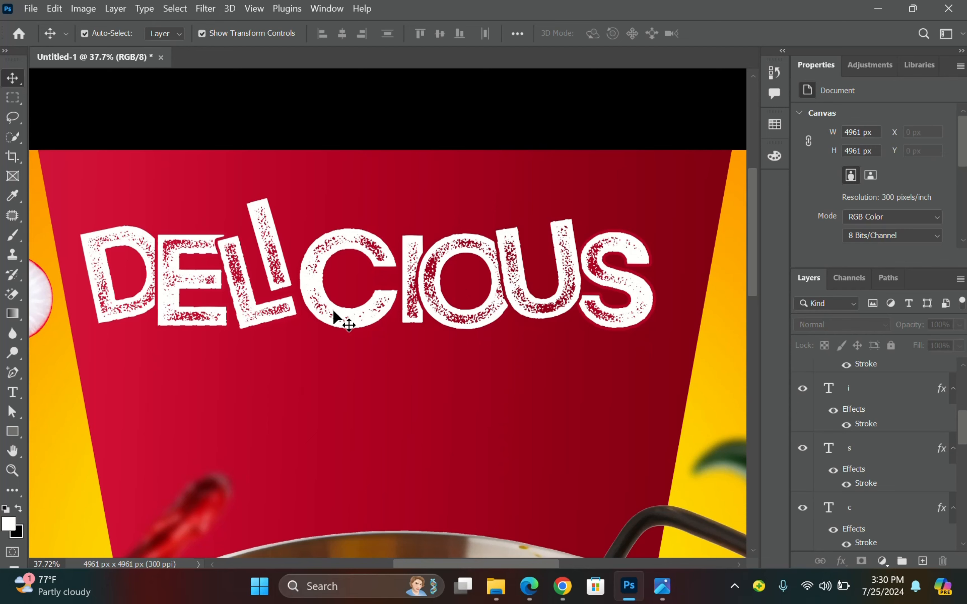
left_click(109, 236)
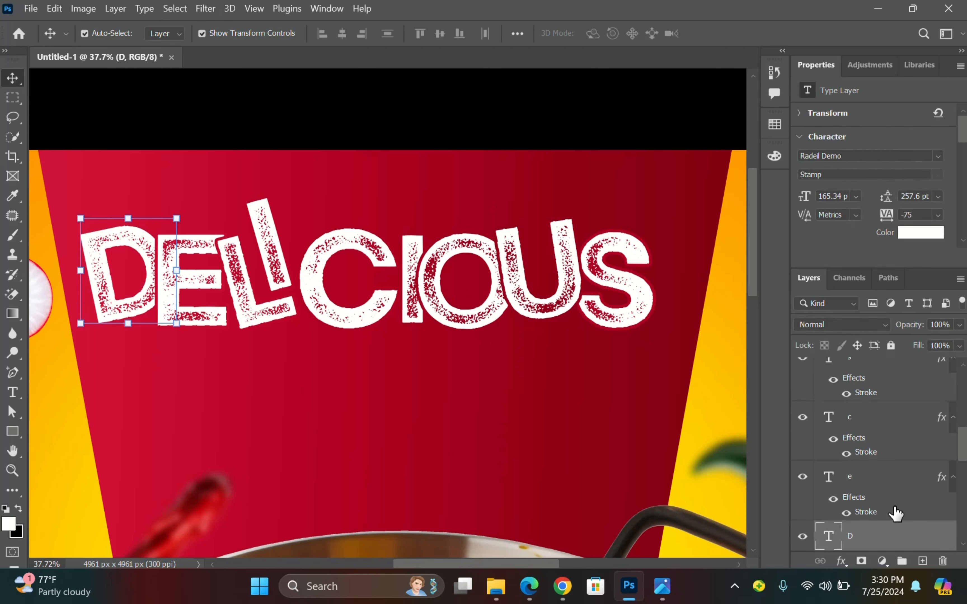
Select all DELICIOUS letter layers and group them as Group 1.
scroll(894, 514, "down", 1)
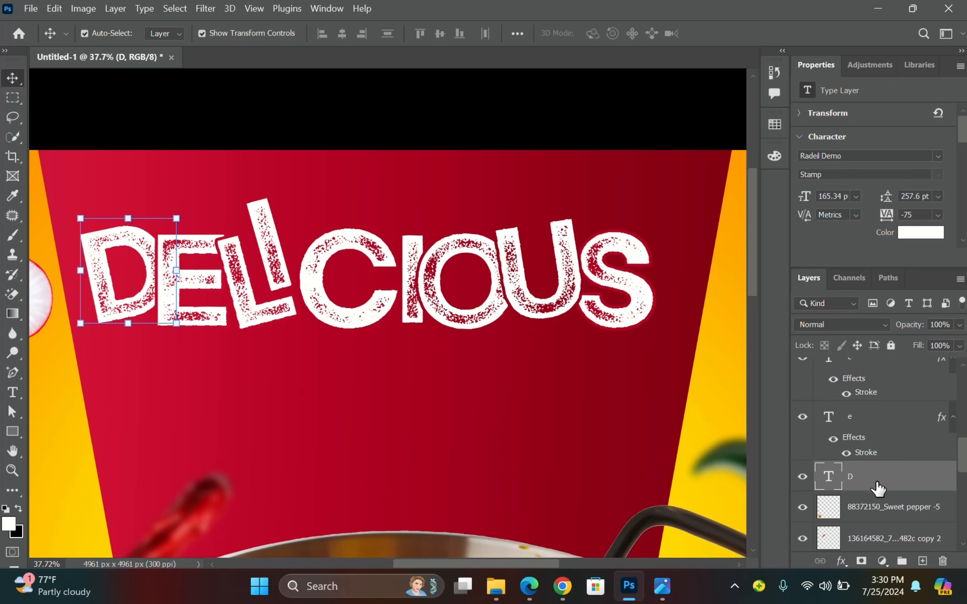
scroll(878, 488, "up", 4)
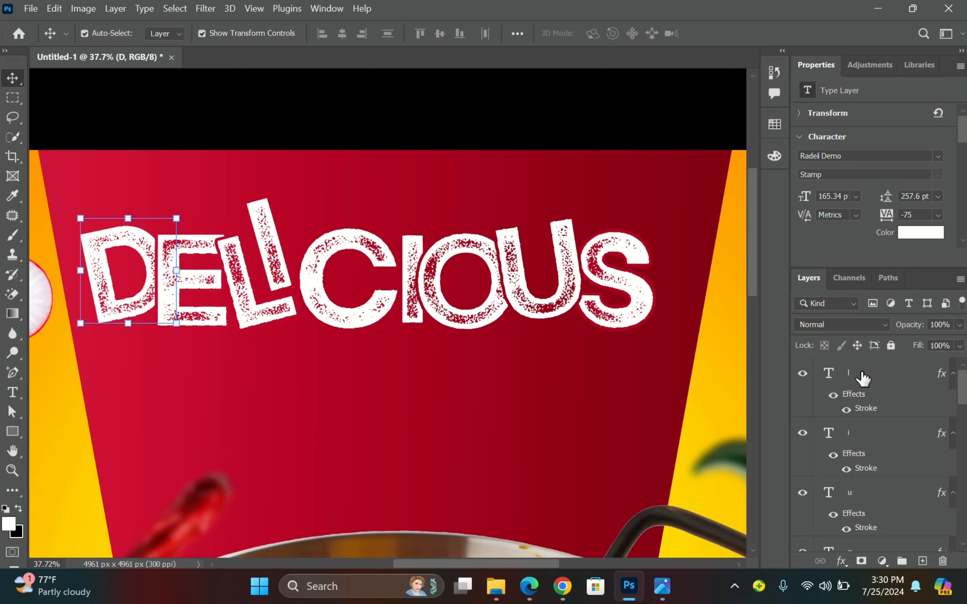
left_click(862, 378, "shift")
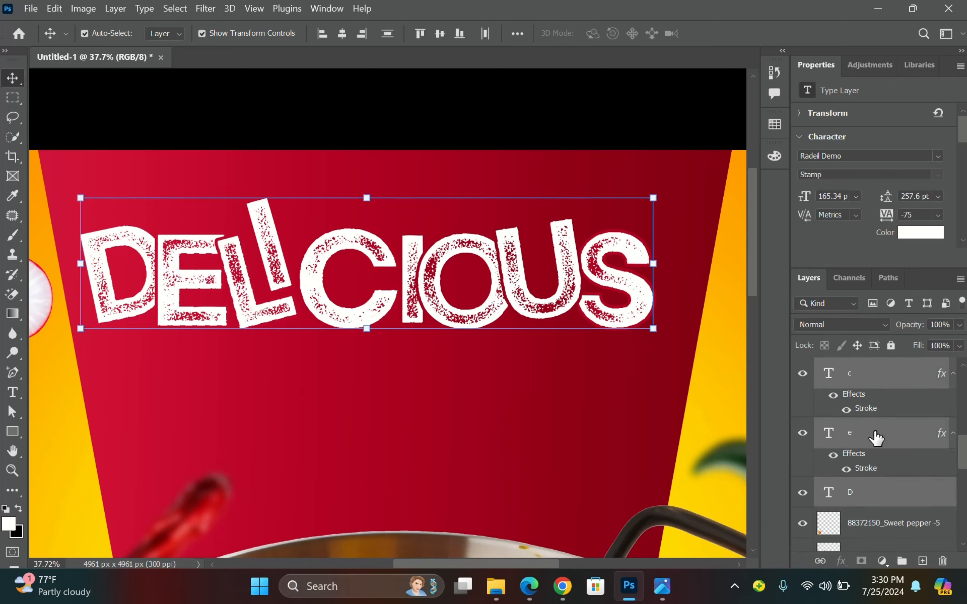
scroll(874, 435, "up", 2)
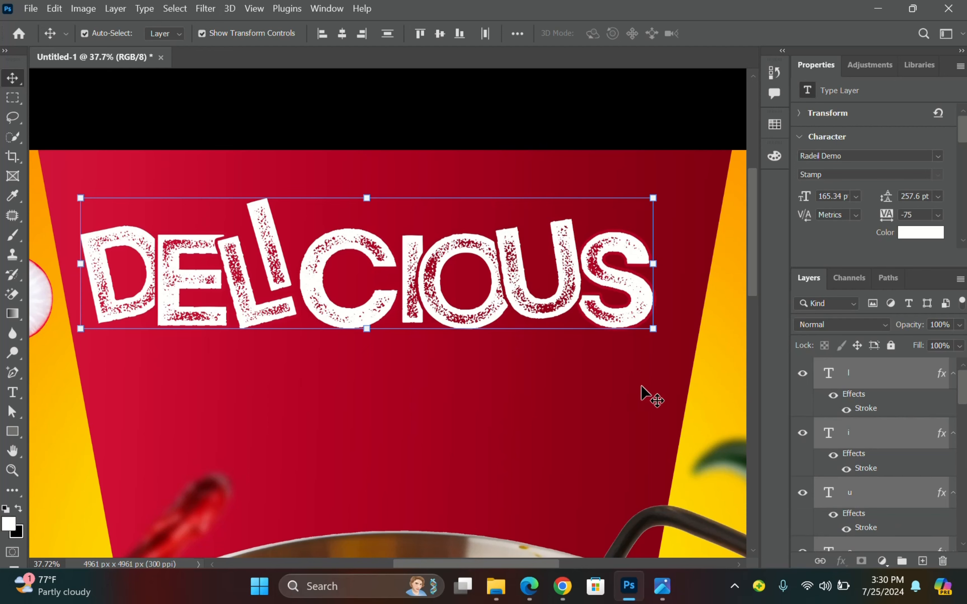
key("ctrl")
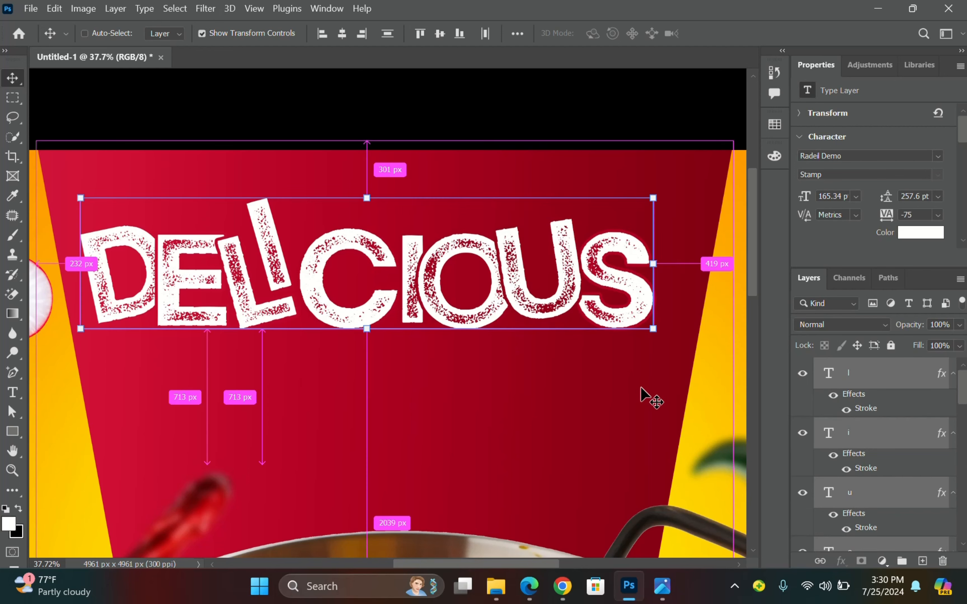
key("ctrl+g")
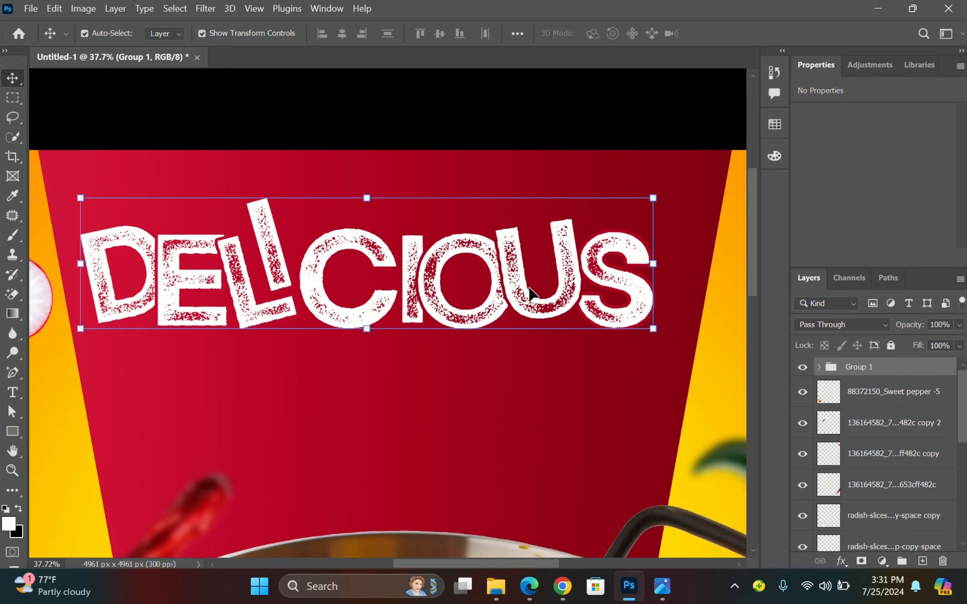
Scale the DELICIOUS group to about 106% and move it down slightly.
key("shift+Right")
key("shift+Right")
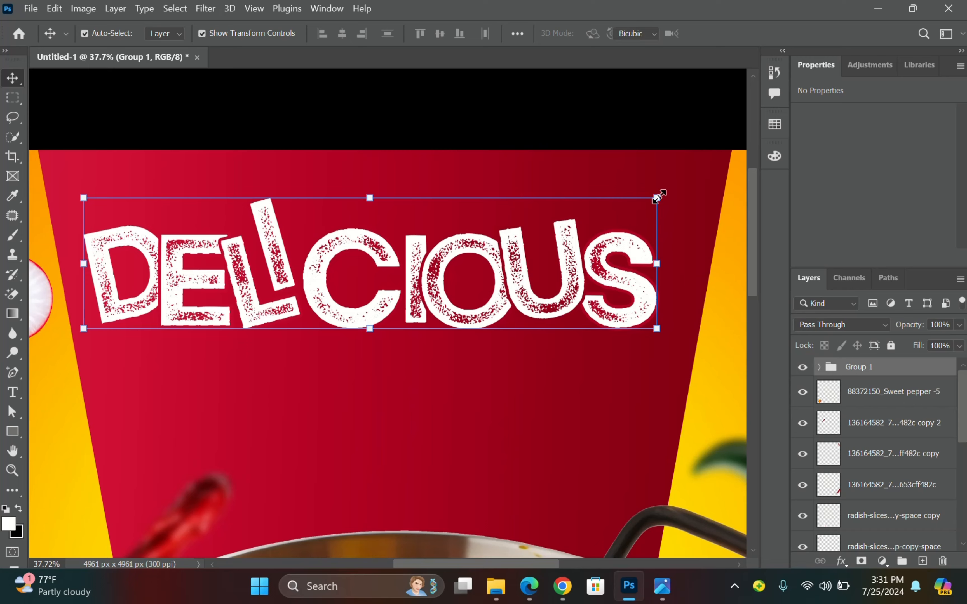
left_click_drag(657, 197, 687, 190)
left_click_drag(83, 329, 78, 329)
left_click_drag(339, 255, 389, 299)
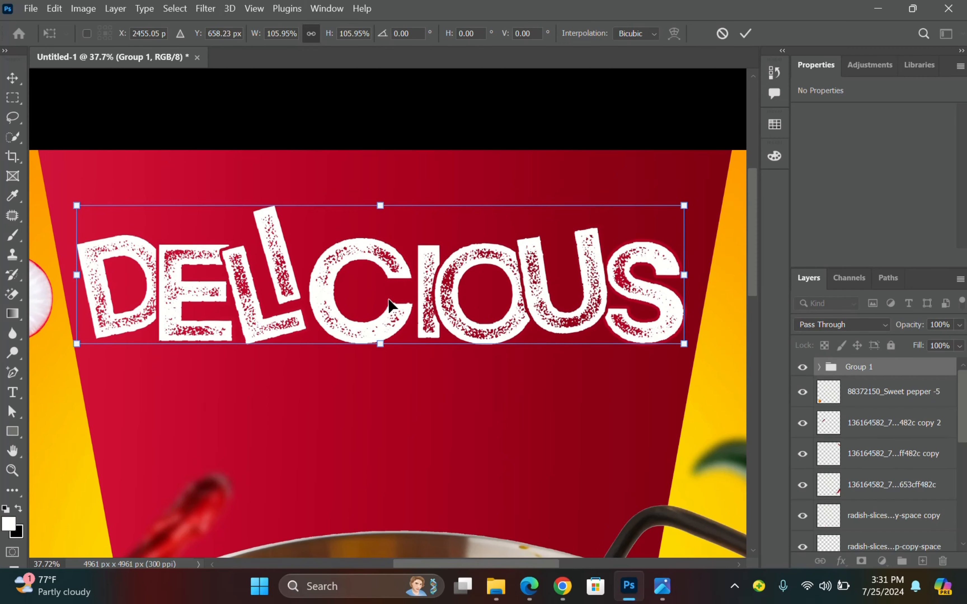
key("Down")
key("Down")
key("Down")
key("Down")
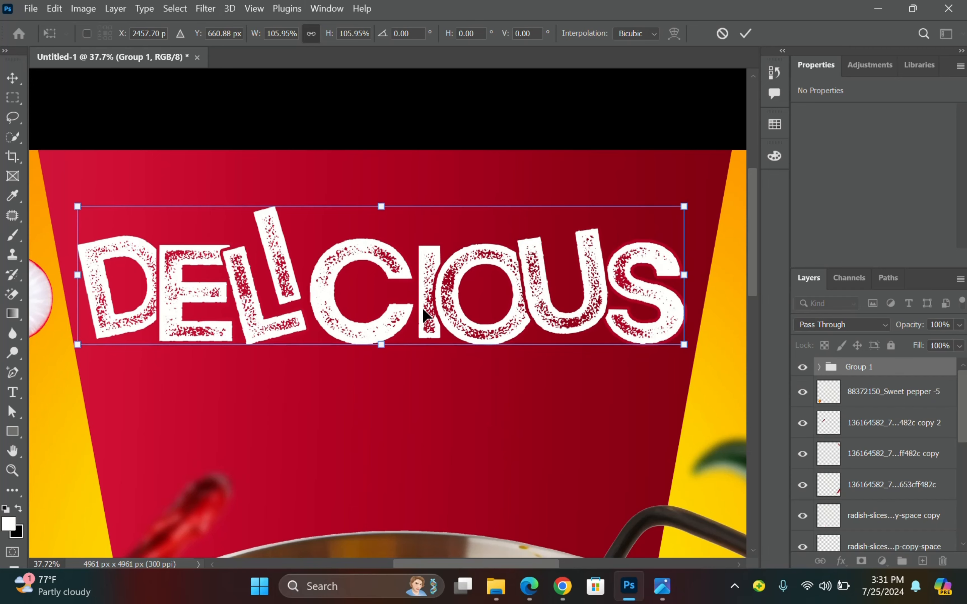
left_click(745, 33)
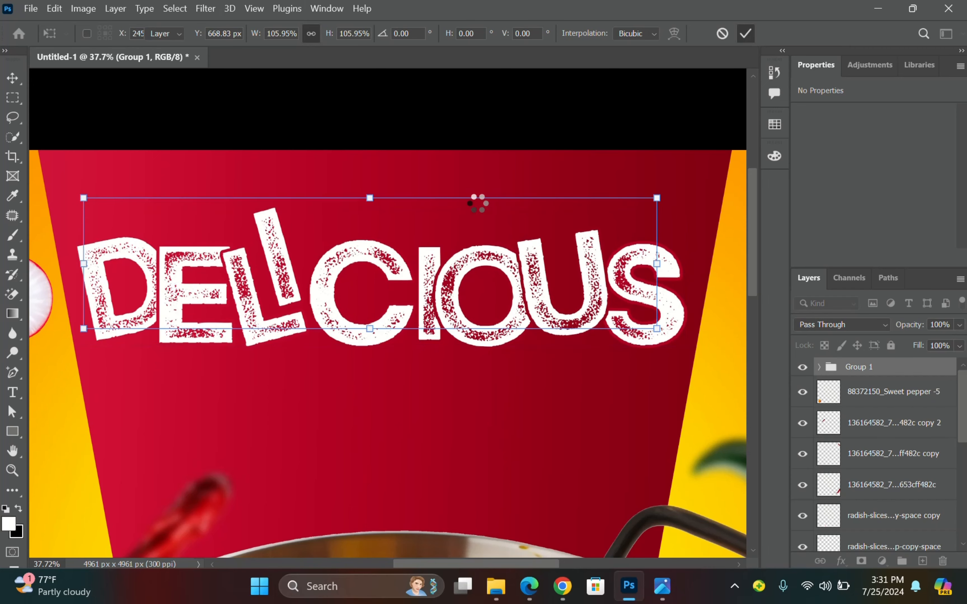
Look over the enlarged headline on the canvas and deselect Group 1.
scroll(511, 193, "down", 5)
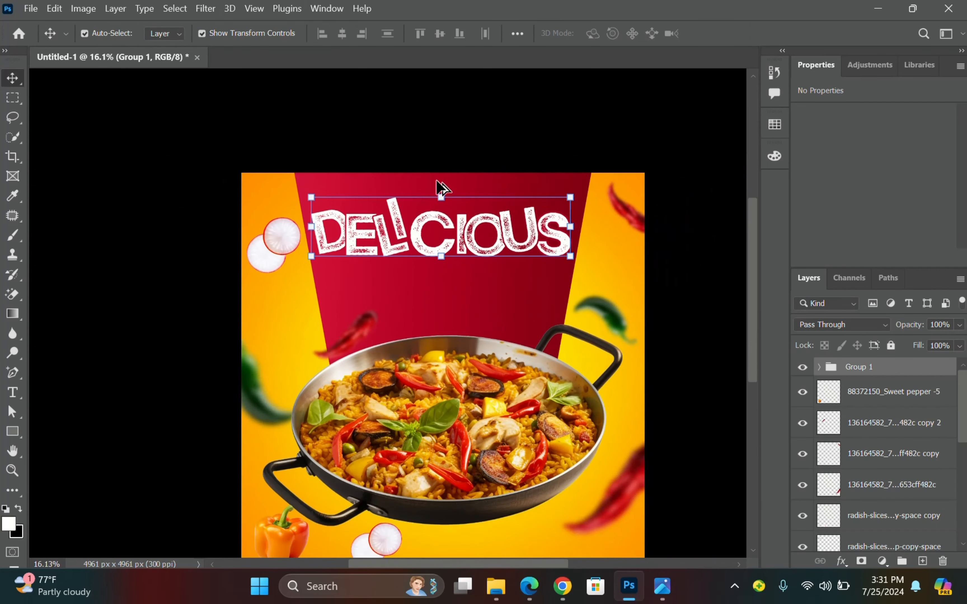
scroll(428, 230, "down", 4)
scroll(490, 235, "up", 1)
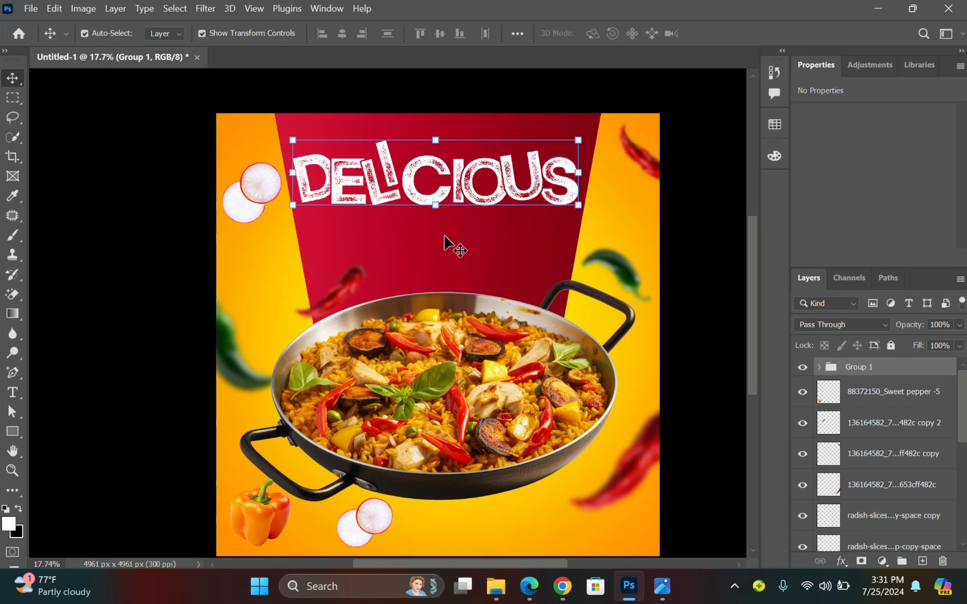
scroll(434, 236, "down", 1)
scroll(449, 247, "down", 1)
scroll(449, 247, "up", 1)
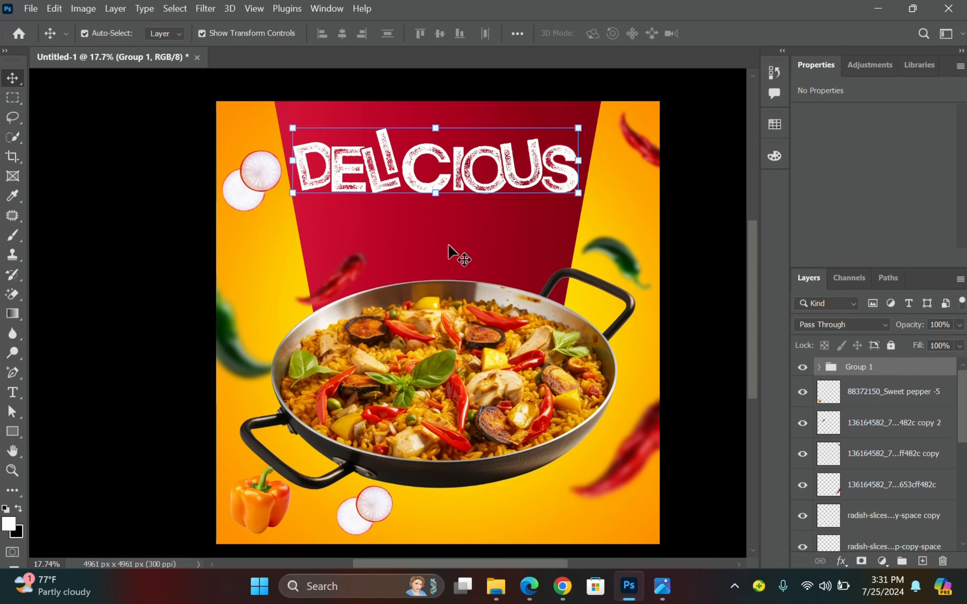
scroll(450, 246, "down", 1)
scroll(489, 127, "up", 2)
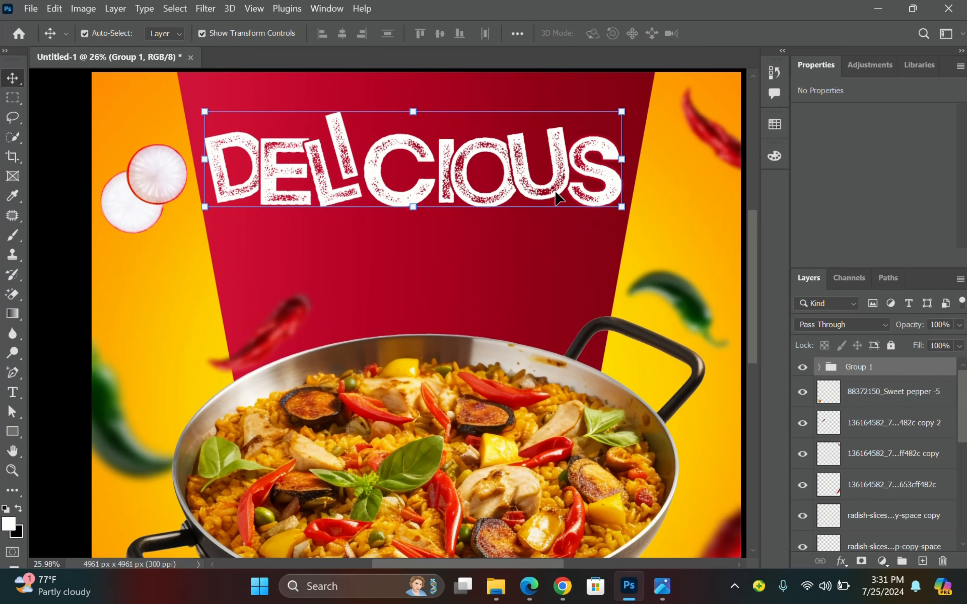
scroll(539, 202, "up", 1)
scroll(524, 205, "right", 1)
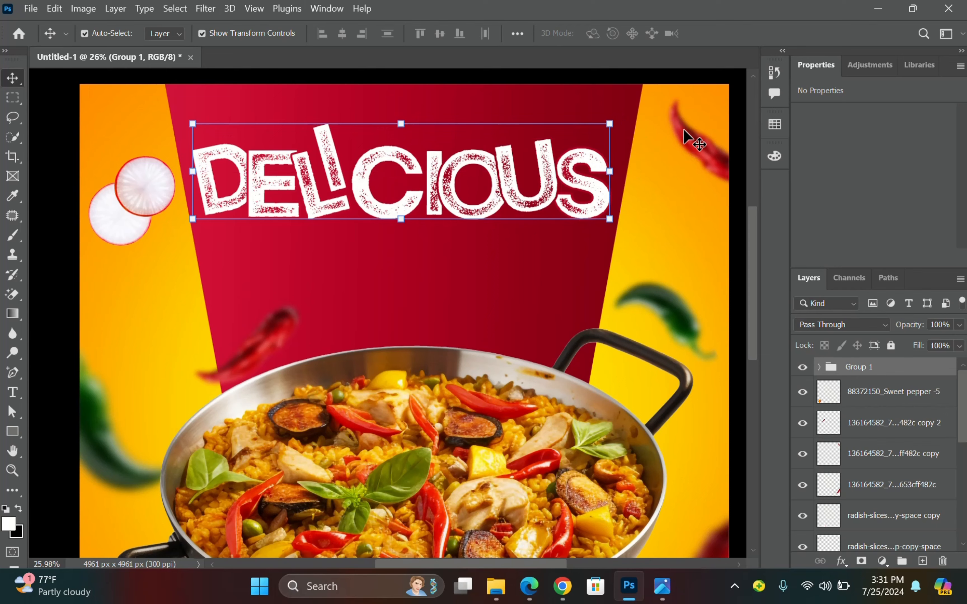
left_click(735, 107)
Zoom in and out on PS2.jpg in Photos, then bring the Photoshop flyer to front.
left_click(661, 499)
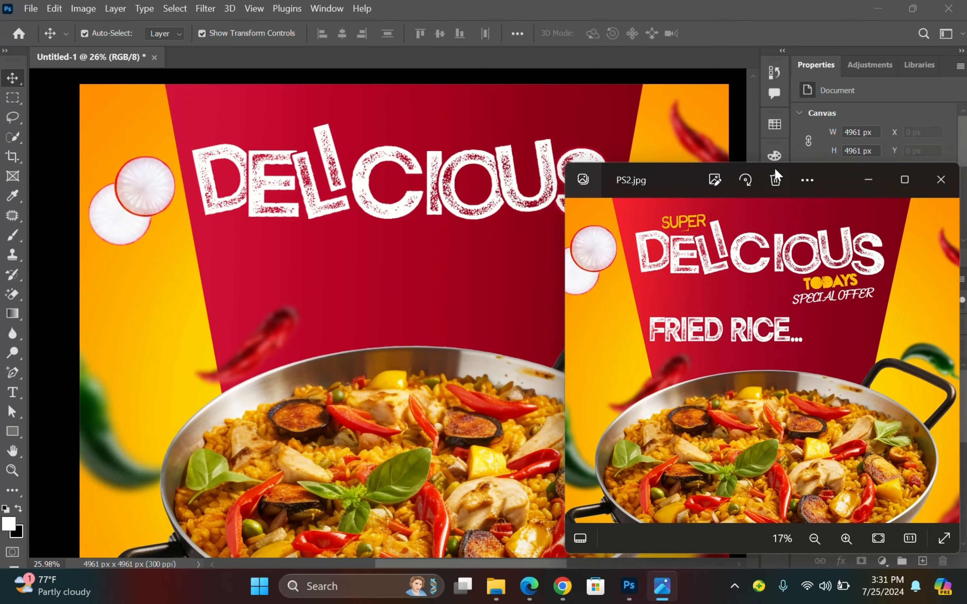
scroll(694, 226, "up", 2)
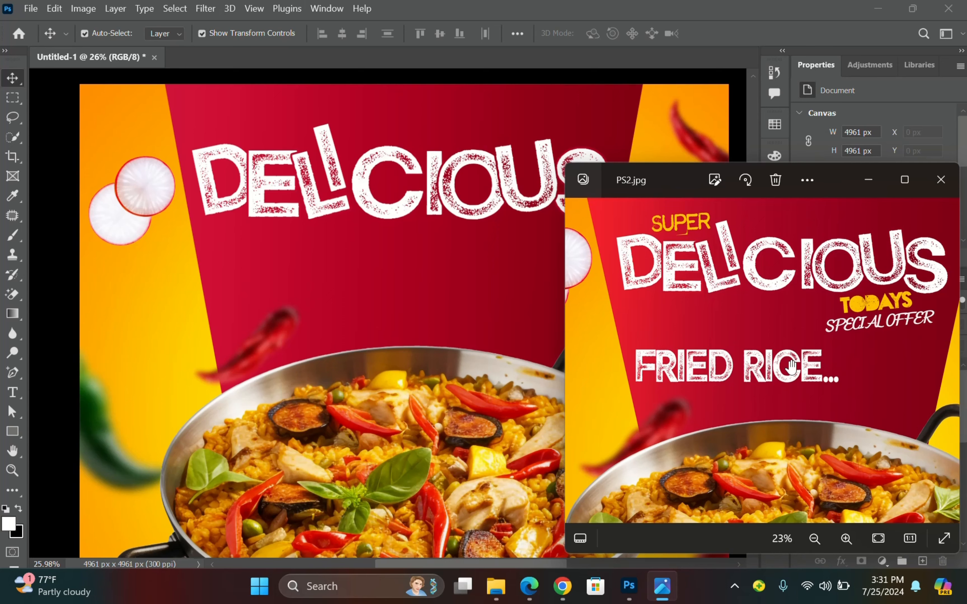
scroll(791, 366, "down", 3)
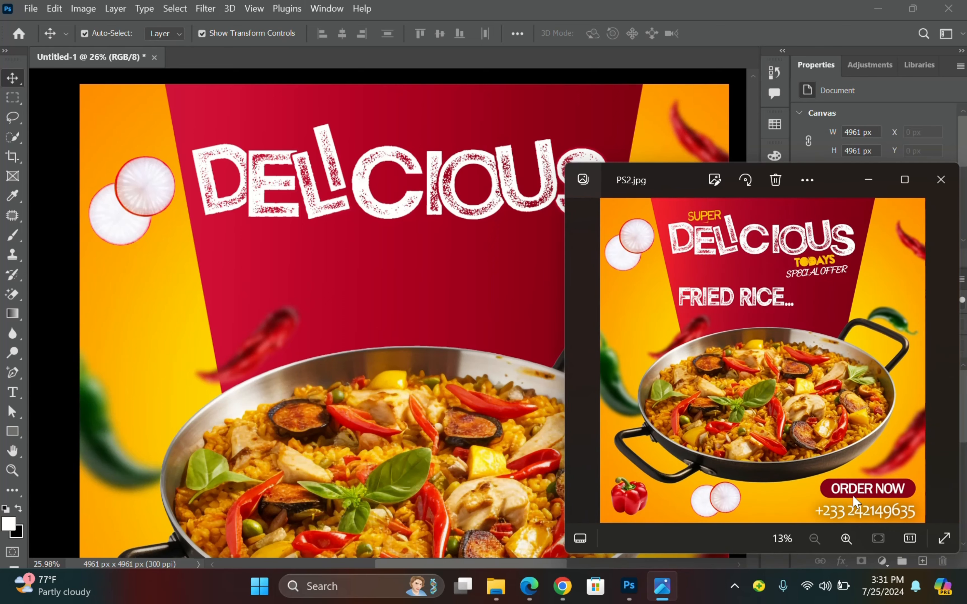
left_click(447, 88)
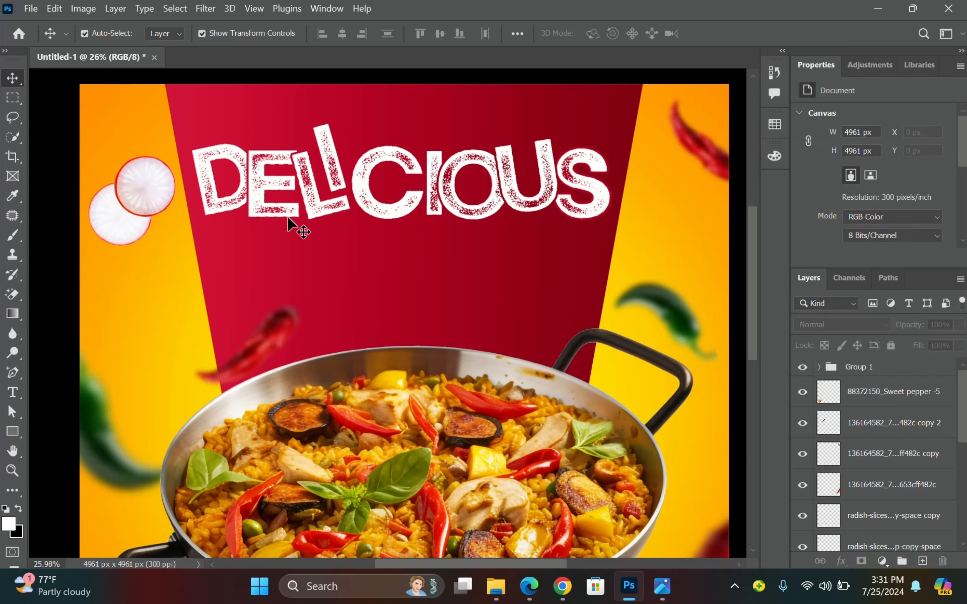
Add SUPER above DELICIOUS, enlarged to about 278% and tilted about -4.42°.
scroll(371, 177, "up", 2)
scroll(373, 223, "right", 1)
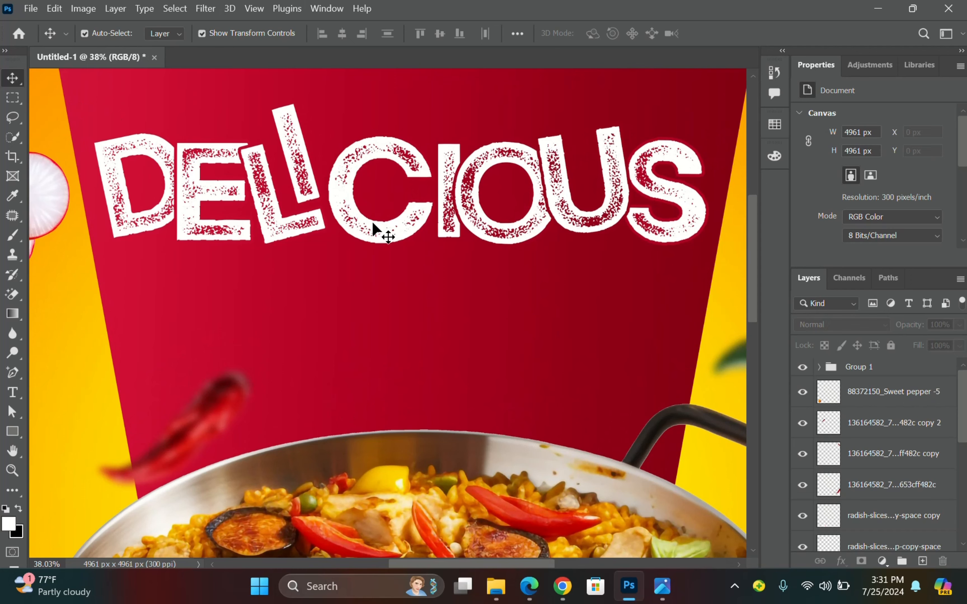
scroll(412, 199, "up", 3)
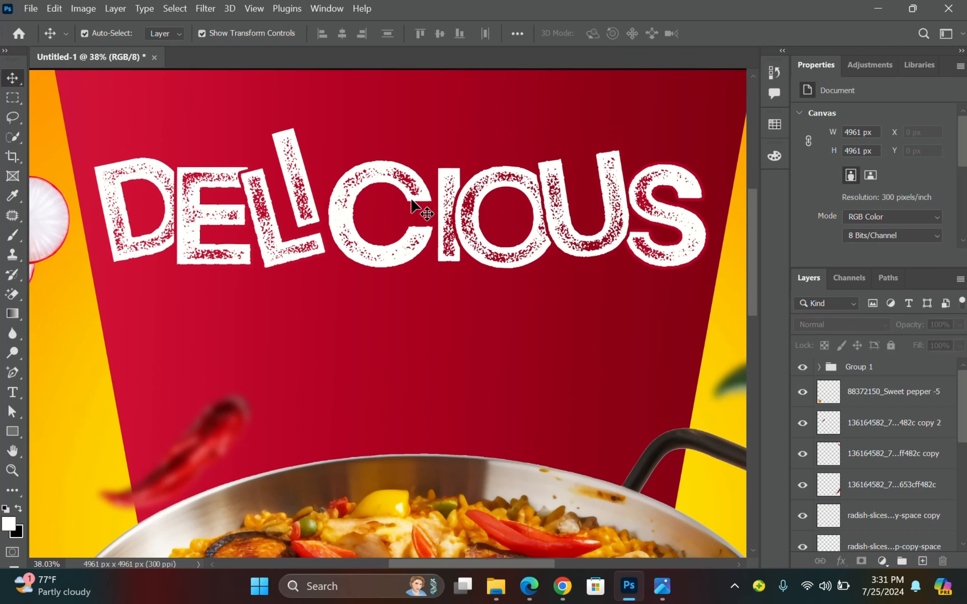
scroll(413, 191, "up", 1)
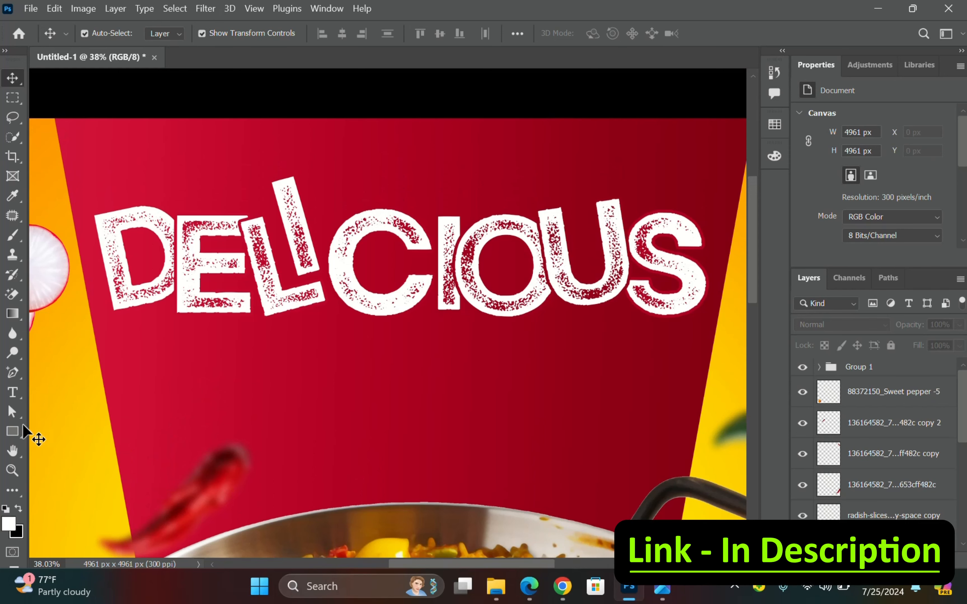
key("t")
left_click(177, 180)
type("SUPER")
key("ctrl+a")
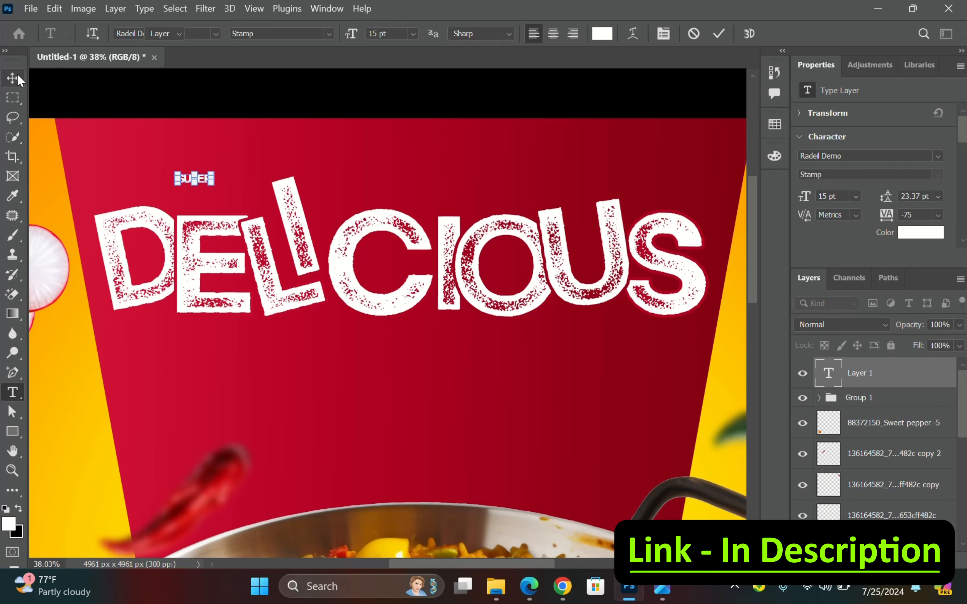
left_click(17, 76)
left_click_drag(211, 175, 283, 146)
left_click_drag(258, 168, 278, 215)
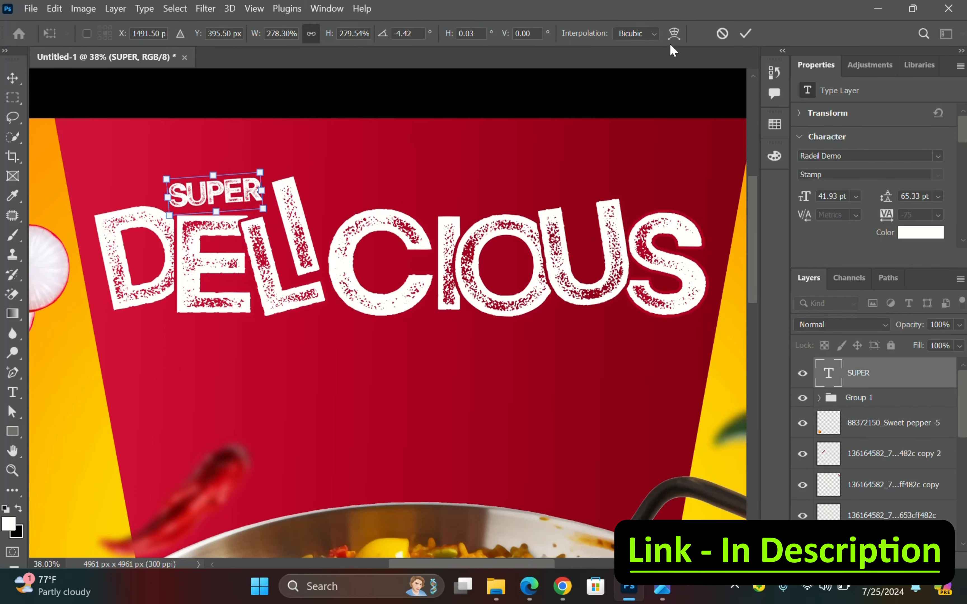
key("Return")
left_click(937, 155)
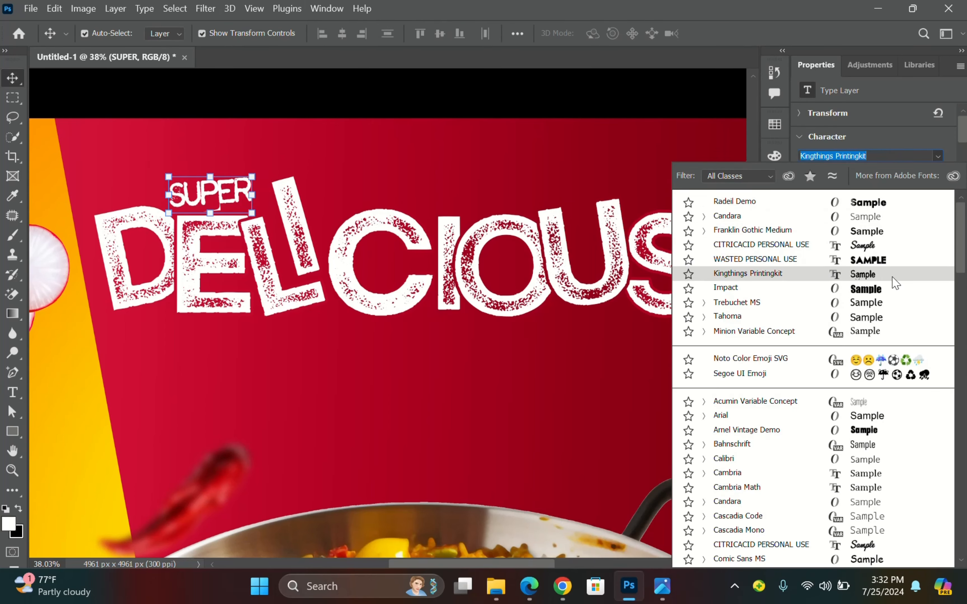
Give SUPER the Kingthings Printingkit font and a yellow sampled from the poster, then enlarge it slightly.
left_click(892, 276)
left_click(907, 232)
left_click(754, 281)
left_click(770, 448)
left_click(904, 274)
left_click_drag(252, 176, 259, 165)
left_click(745, 33)
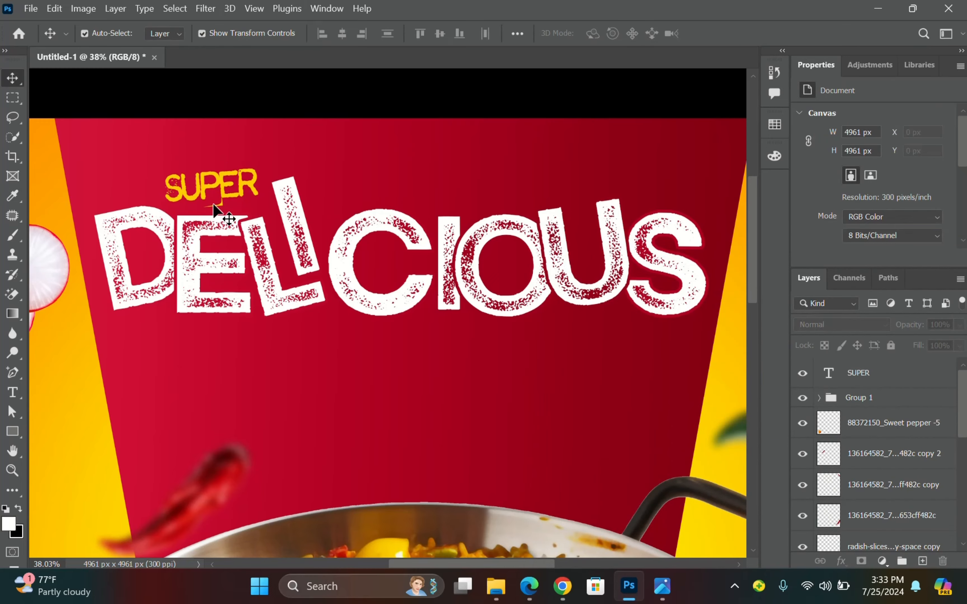
Compare the poster against the reference image PS2.jpg.
left_click_drag(604, 334, 438, 307)
scroll(437, 306, "up", 2)
left_click(661, 586)
scroll(787, 328, "up", 3)
scroll(787, 328, "down", 3)
scroll(759, 224, "up", 2)
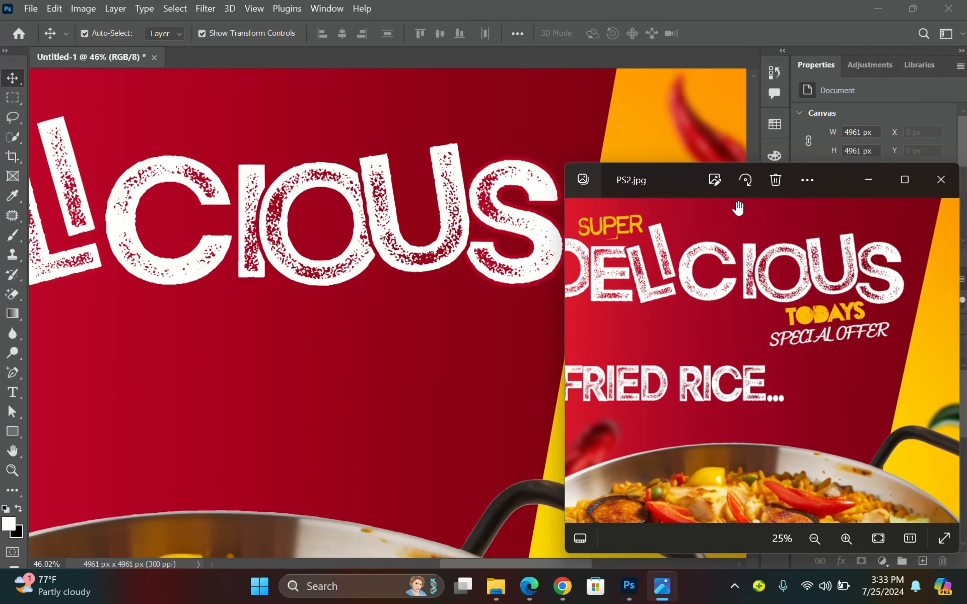
left_click(377, 148)
scroll(442, 129, "down", 4)
scroll(271, 179, "up", 2)
Start the TODAYS text below DELICIOUS, undoing a stray text layer at the top.
left_click(12, 392)
scroll(305, 376, "up", 6)
left_click(394, 236)
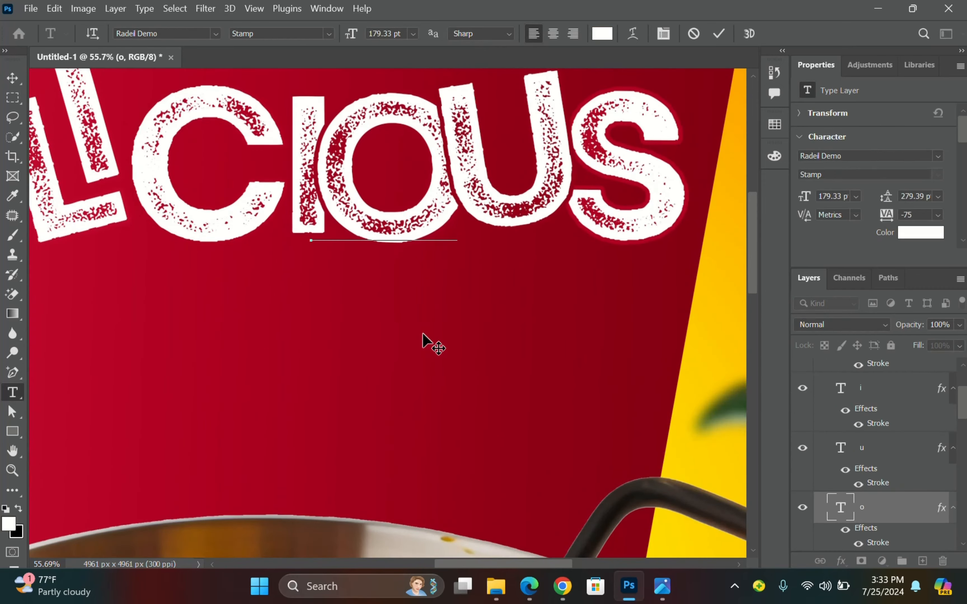
scroll(499, 347, "down", 3)
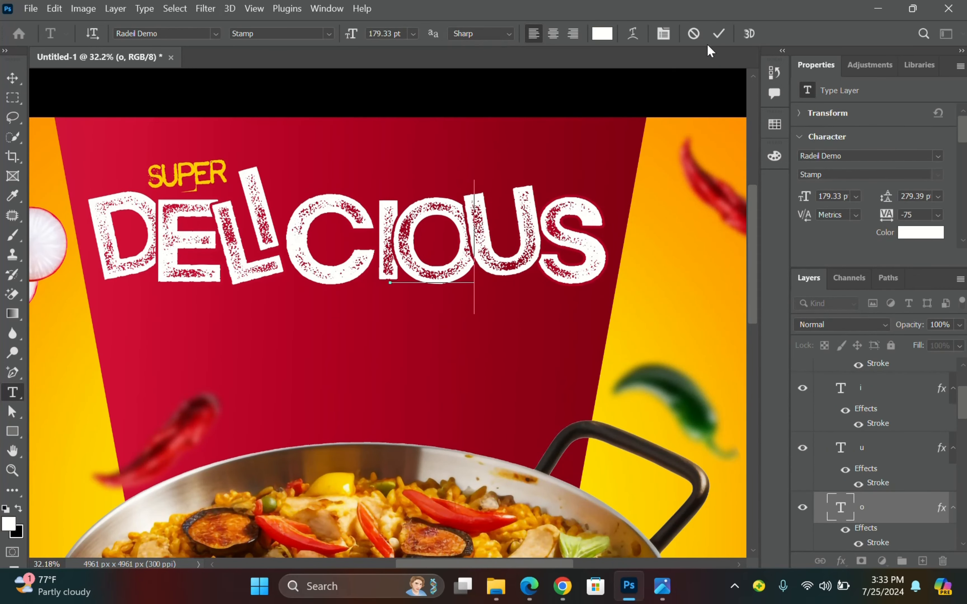
left_click(718, 33)
left_click(655, 86)
left_click(722, 36)
key("ctrl+z")
left_click(441, 361)
scroll(495, 350, "up", 8)
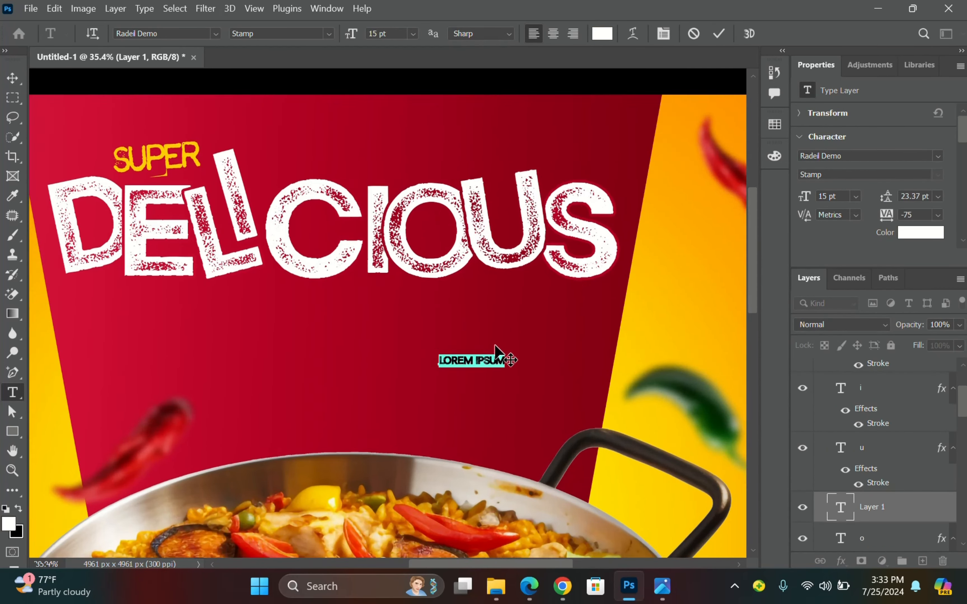
type("TODAYS")
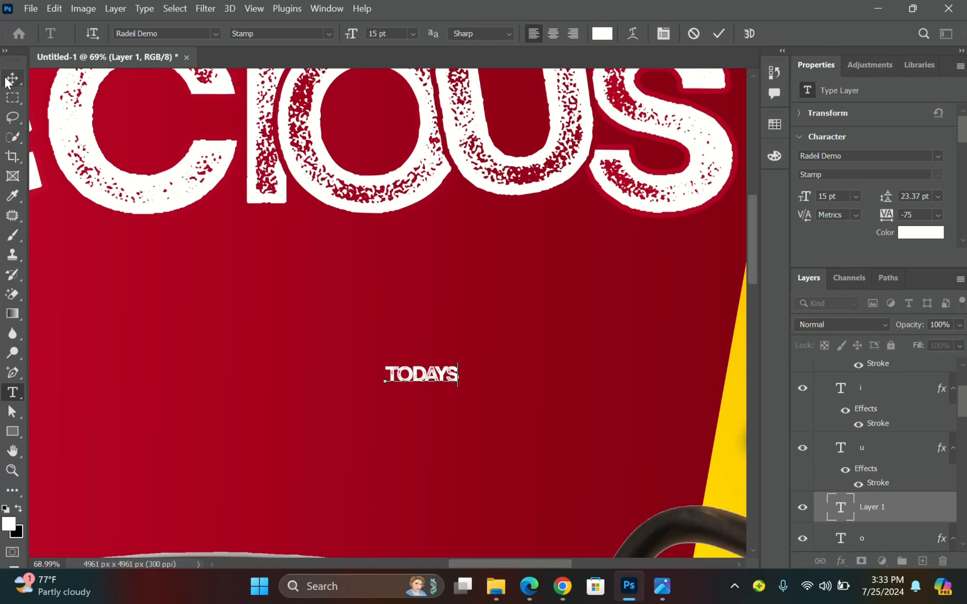
Enlarge TODAYS under the right end of DELICIOUS, tilt it about -4.84° and colour it SUPER's yellow.
left_click(8, 82)
left_click_drag(459, 363, 561, 305)
left_click_drag(522, 339, 559, 231)
left_click_drag(604, 289, 611, 276)
left_click(745, 34)
scroll(647, 186, "down", 4)
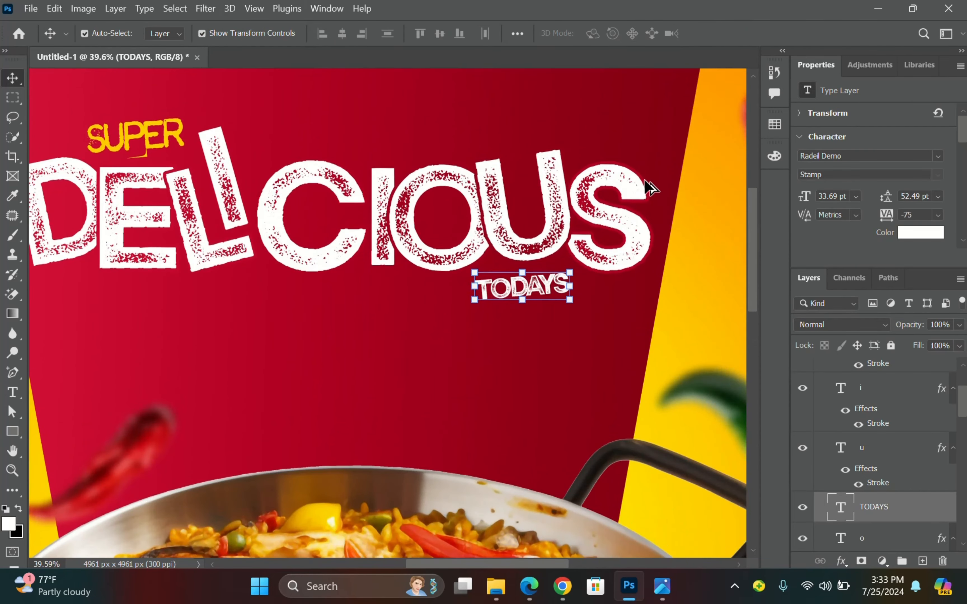
left_click(920, 232)
left_click(713, 168)
left_click(130, 145)
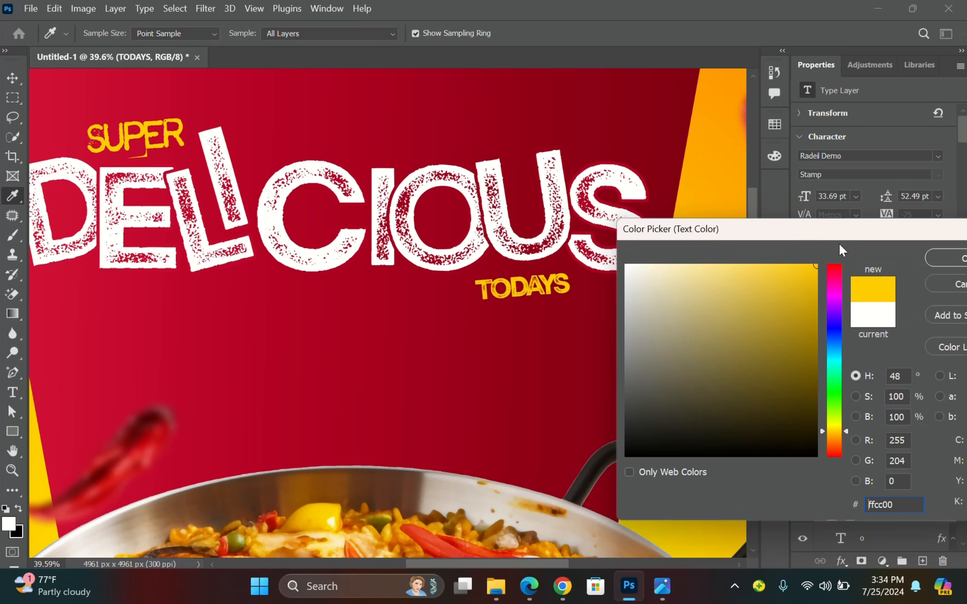
Duplicate TODAYS below itself, retype it as SPECIAL OFFER and colour it white.
left_click(945, 258)
scroll(527, 285, "up", 5)
left_click_drag(527, 284, 523, 344)
double_click(522, 344)
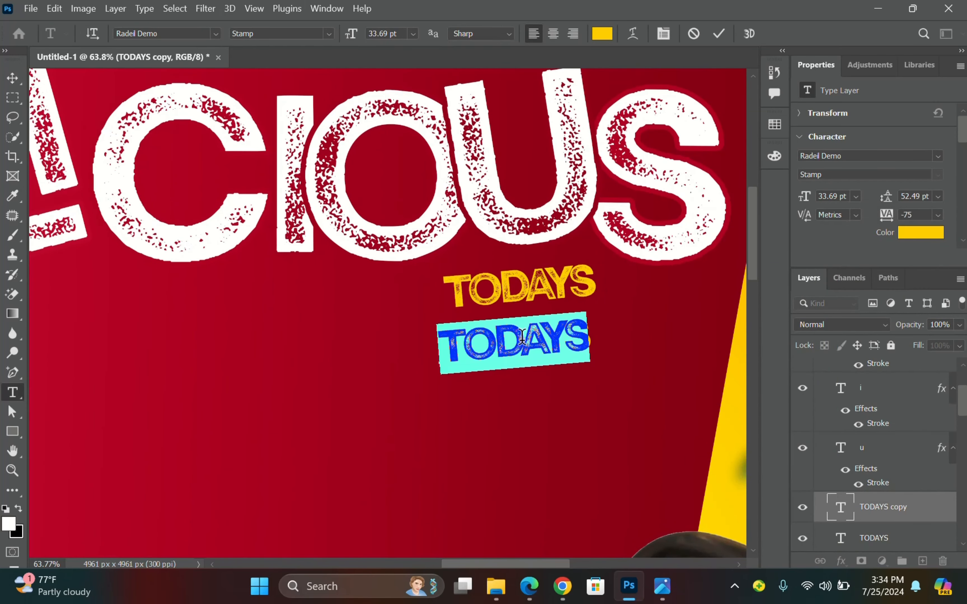
type("SPECIAL OFFER")
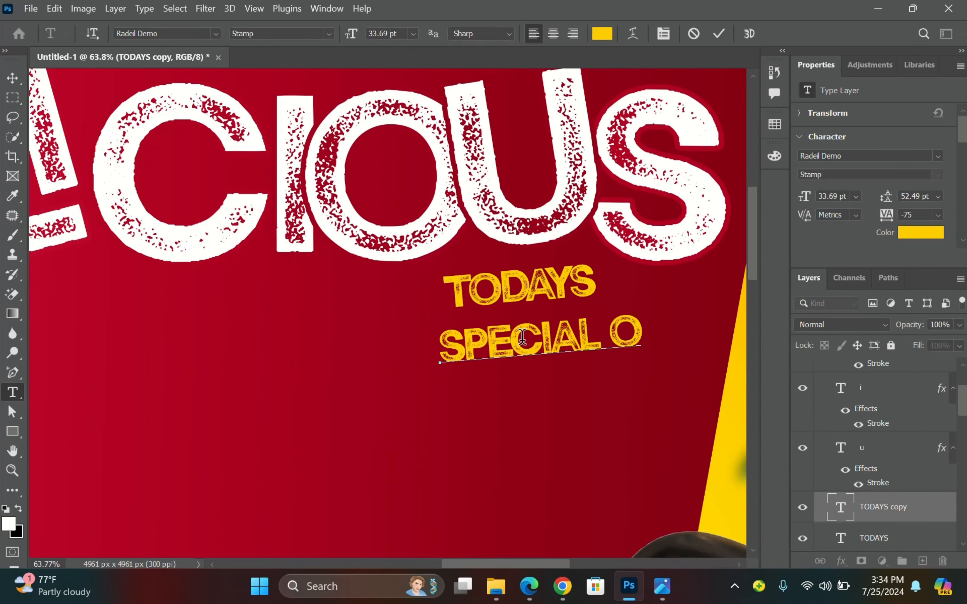
key("ctrl+Return")
key("v")
left_click_drag(549, 338, 499, 337)
left_click(928, 233)
left_click(566, 265)
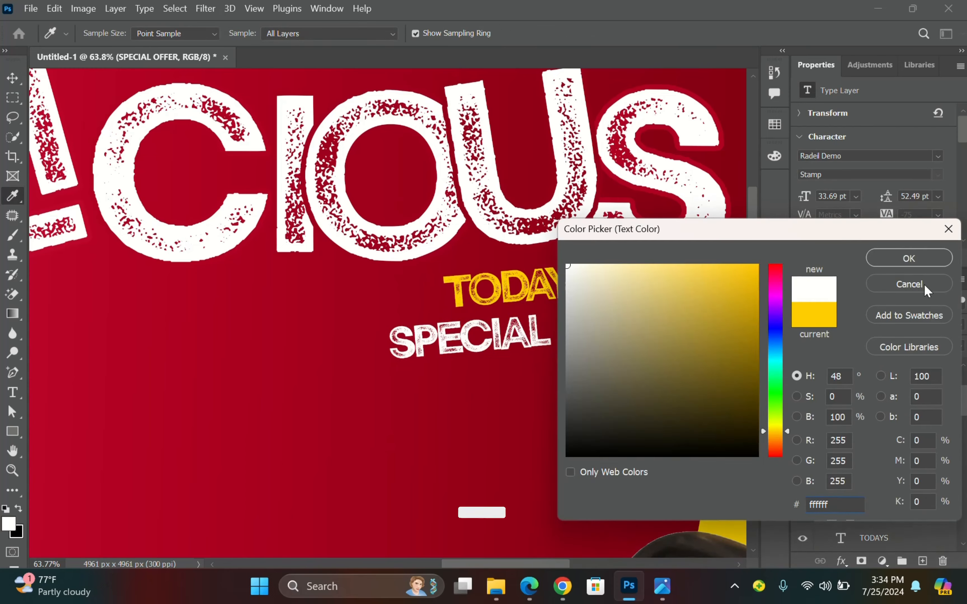
left_click(908, 258)
Set SPECIAL OFFER to the CITRICACID font, narrow it and position it under TODAYS.
left_click(937, 156)
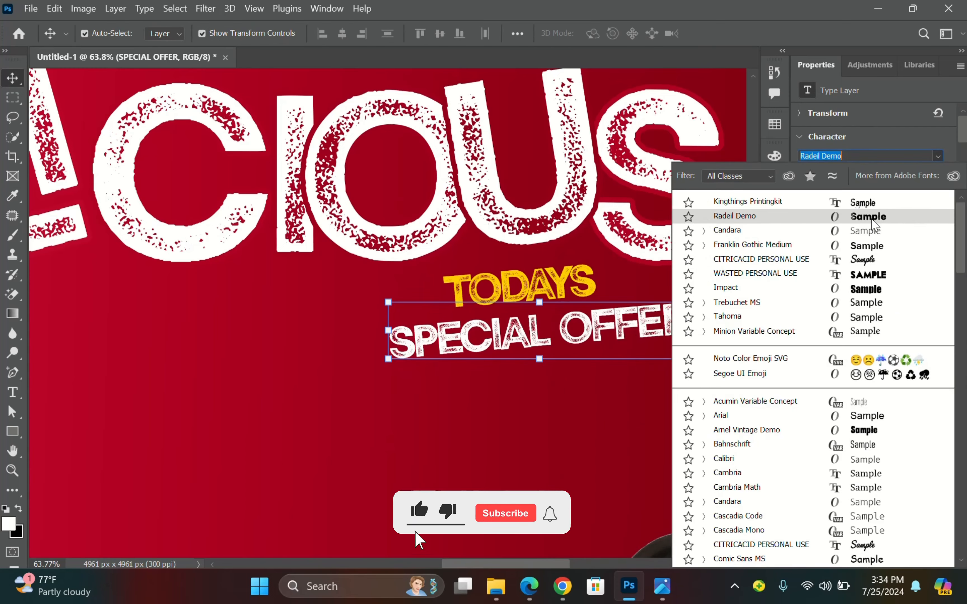
left_click(875, 206)
left_click_drag(623, 325, 610, 351)
scroll(557, 358, "down", 8)
scroll(572, 356, "up", 4)
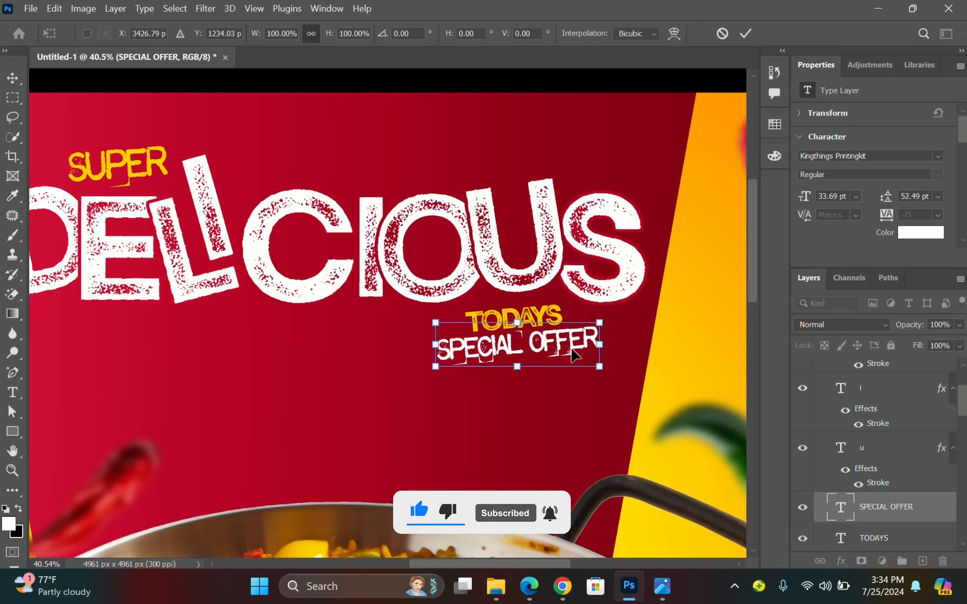
left_click(745, 33)
left_click(937, 156)
left_click(885, 259)
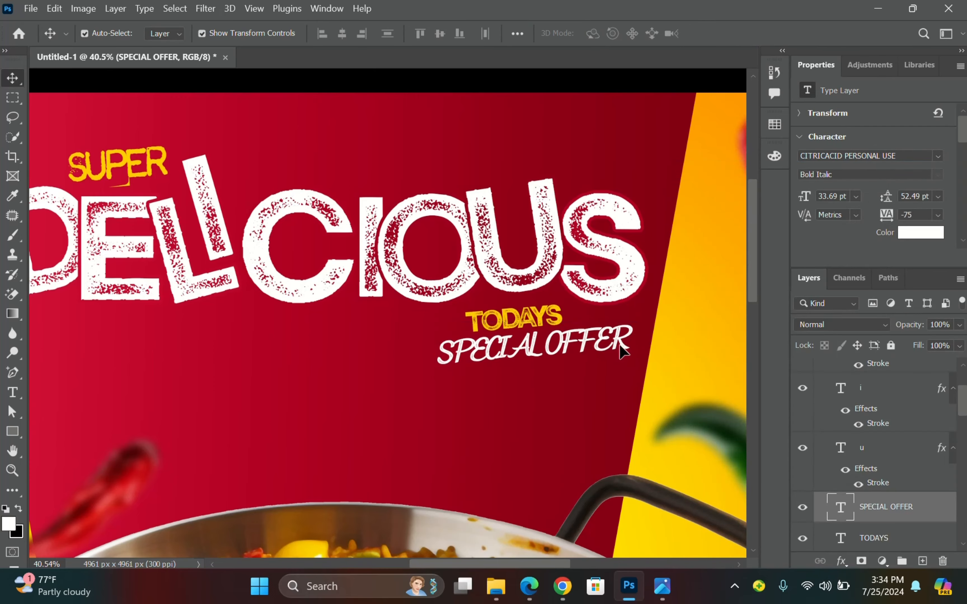
scroll(627, 375, "up", 3)
left_click_drag(630, 328, 610, 327)
left_click_drag(512, 332, 513, 334)
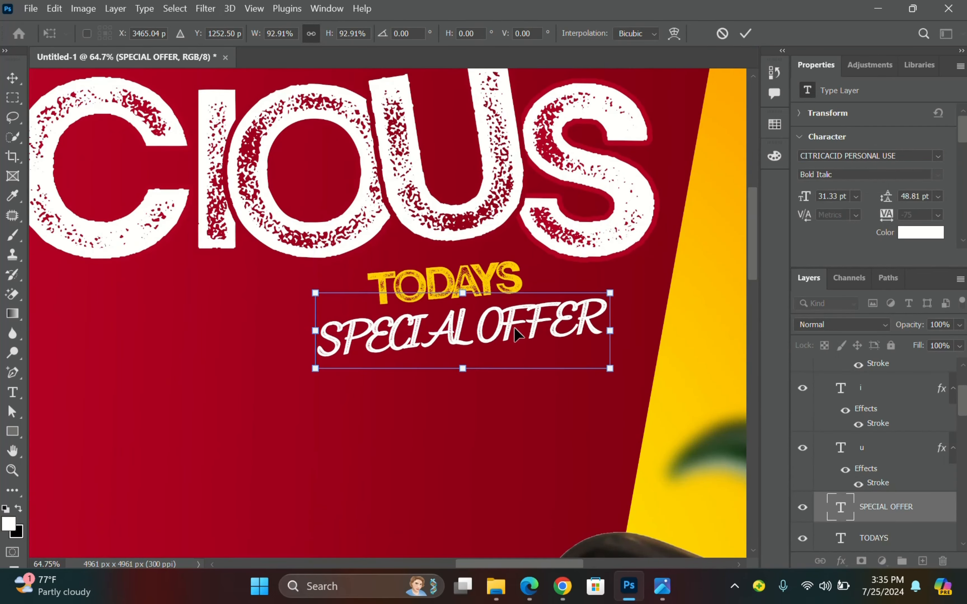
key("Return")
scroll(698, 254, "down", 8)
left_click(295, 277)
Place enlarged placeholder text left below DELICIOUS in the Radeil Demo font.
key("t")
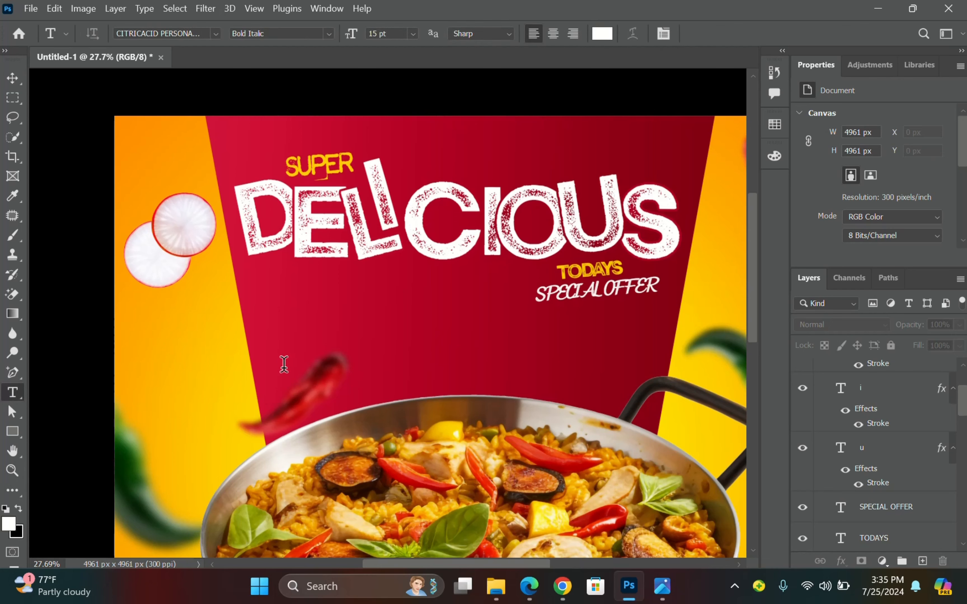
left_click(282, 357)
left_click_drag(369, 321, 470, 319)
left_click(744, 34)
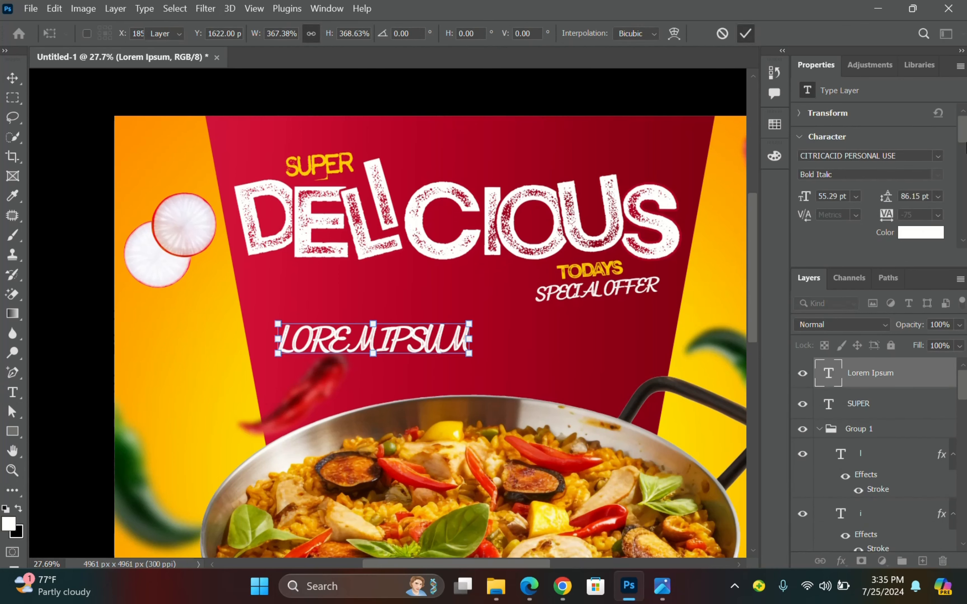
left_click(937, 155)
left_click(864, 231)
Retype the placeholder as FRIED RICE..., enlarged to about 149% and nudged into place.
double_click(451, 348)
type("FRIED RICE...")
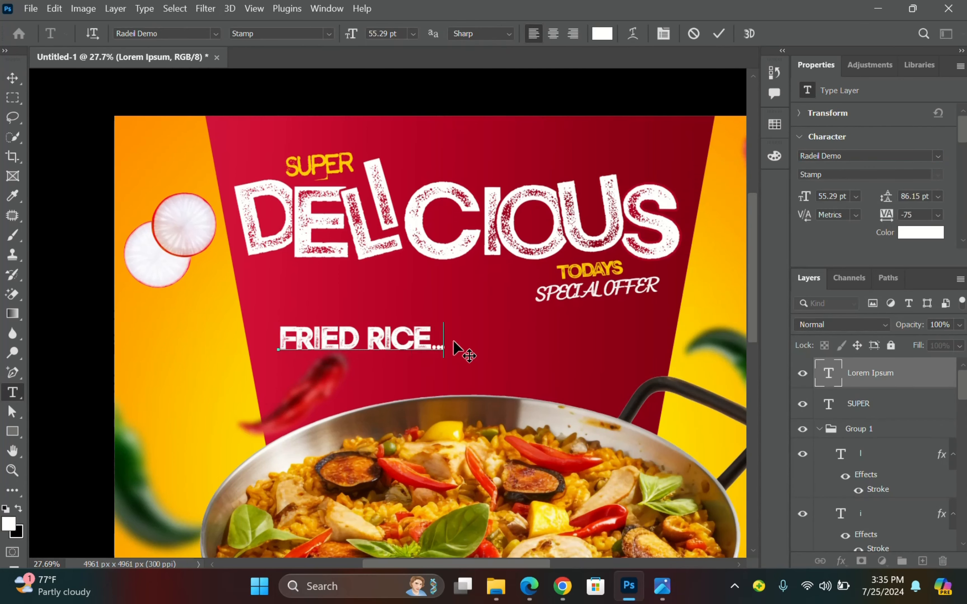
left_click(12, 79)
left_click_drag(443, 341, 525, 346)
left_click_drag(461, 336, 449, 339)
left_click(744, 34)
Move the chili left and down, then check the reference image.
left_click_drag(318, 411, 303, 420)
left_click(274, 268)
scroll(274, 268, "down", 2)
scroll(551, 246, "up", 3)
left_click(661, 586)
scroll(789, 348, "down", 2)
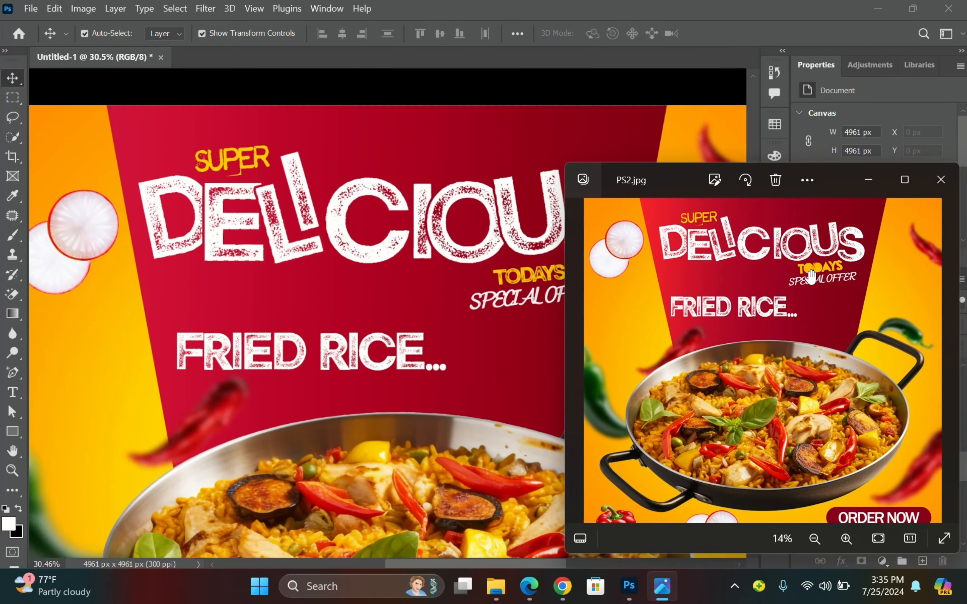
Stretch FRIED RICE... slightly taller.
left_click(328, 360)
scroll(328, 359, "up", 3)
left_click(307, 370)
scroll(325, 365, "up", 3)
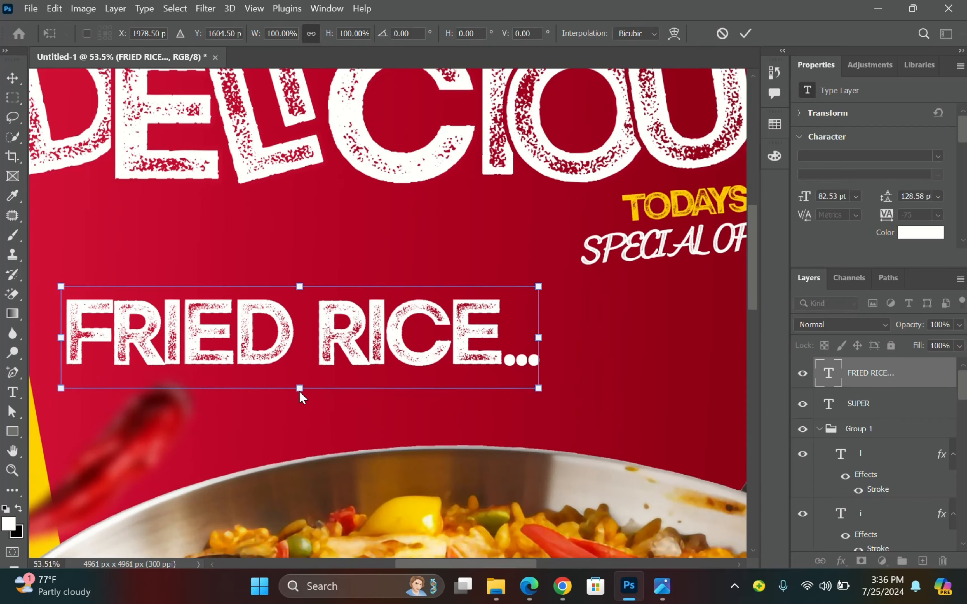
left_click_drag(300, 389, 300, 395)
scroll(324, 344, "down", 1)
key("Return")
scroll(356, 302, "down", 2)
scroll(377, 297, "down", 2)
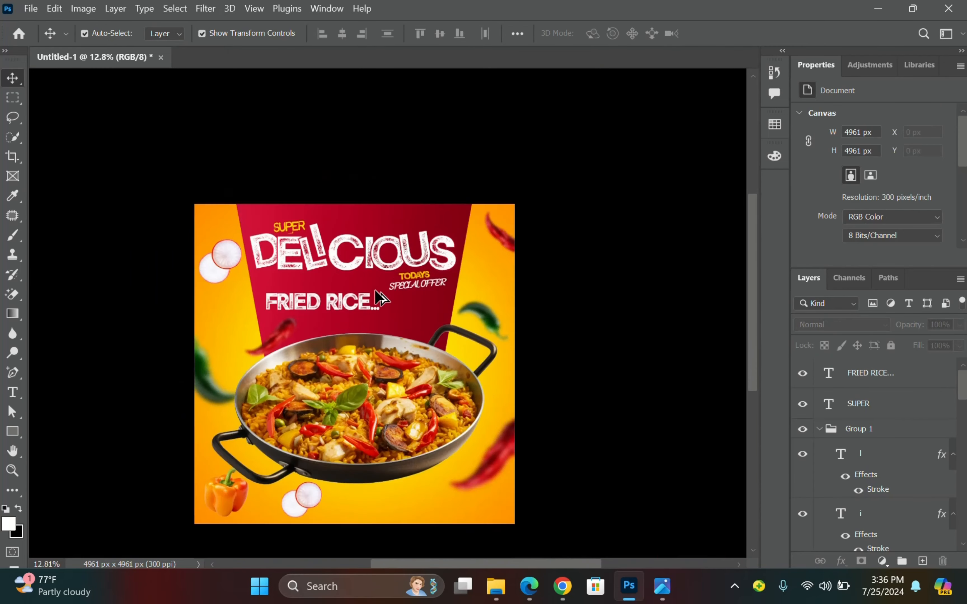
scroll(356, 410, "up", 4)
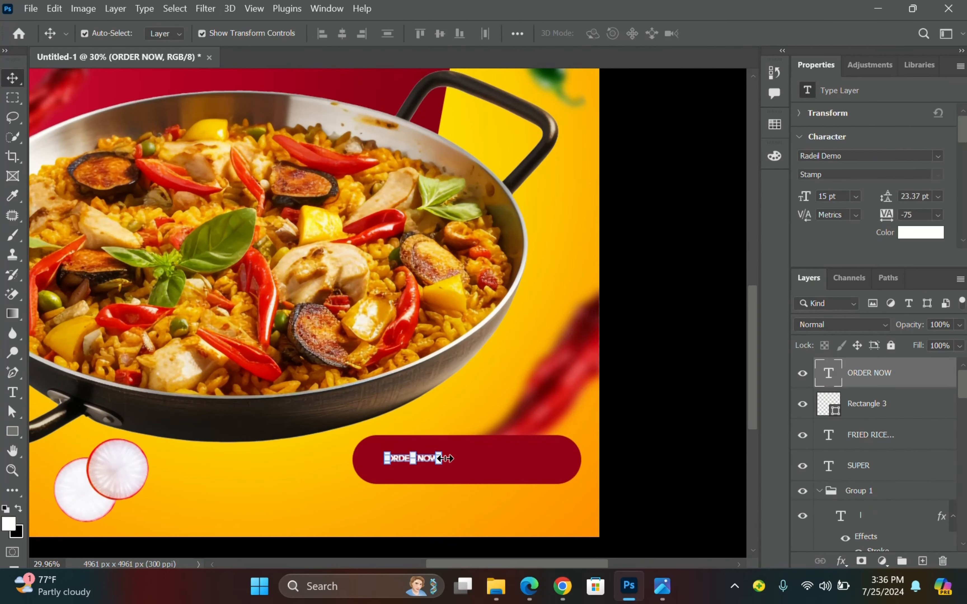
Resize ORDER NOW to fit inside the red button and set it in Franklin Gothic Medium.
left_click_drag(442, 458, 556, 459)
left_click_drag(387, 459, 373, 458)
key("Return")
left_click(937, 156)
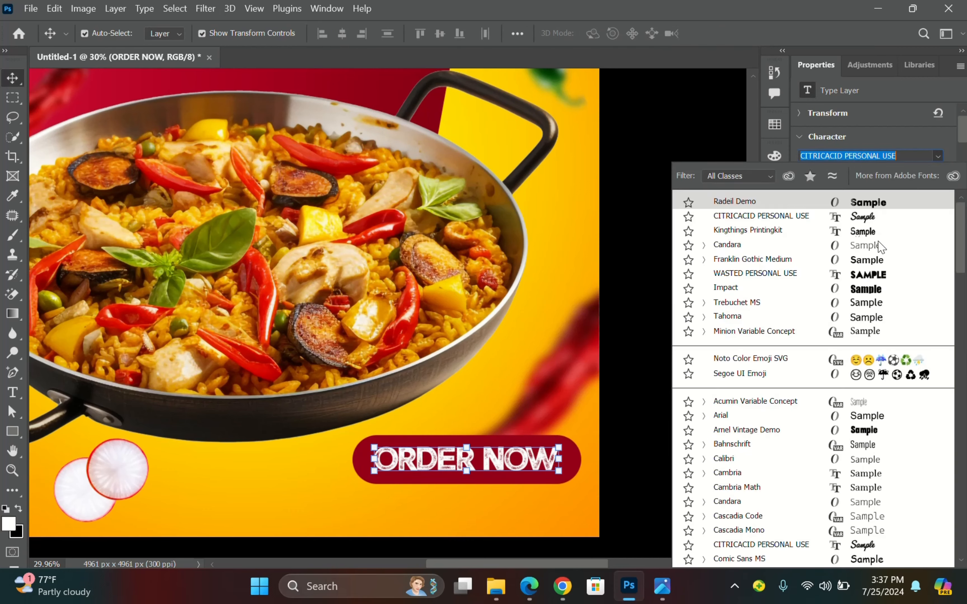
left_click(889, 260)
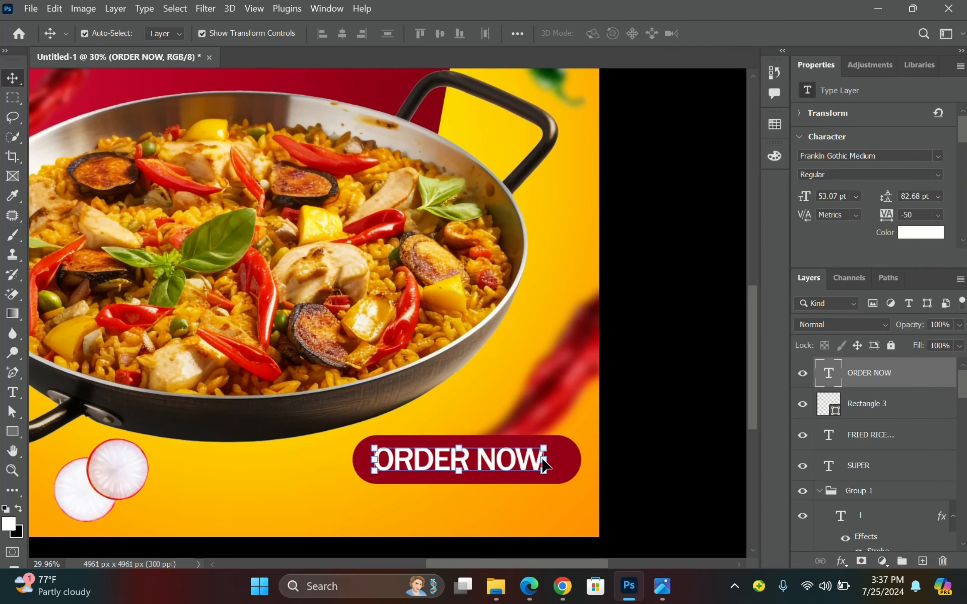
scroll(544, 464, "up", 2)
scroll(518, 400, "down", 2)
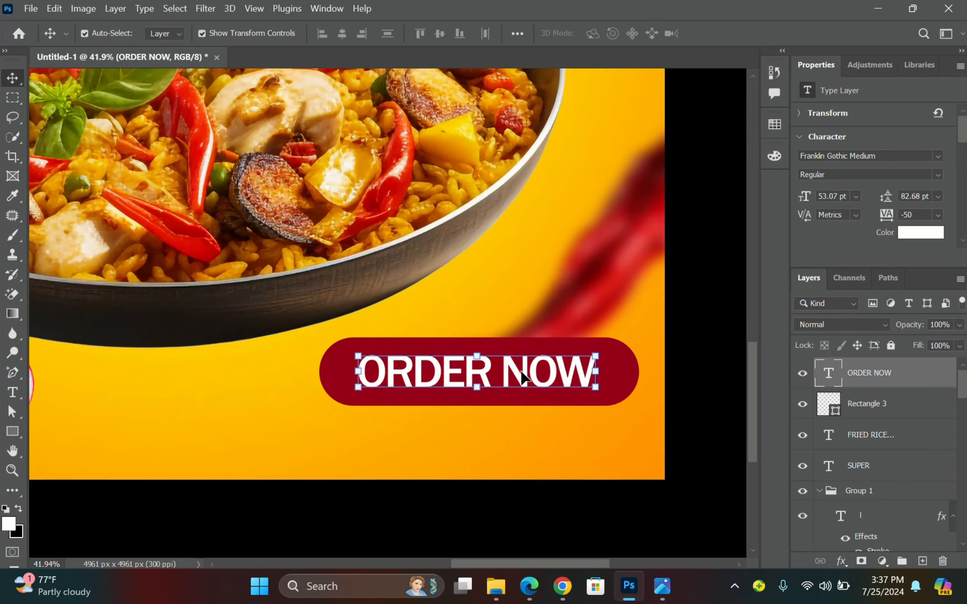
Duplicate ORDER NOW below the button as the contact phone number in Constantia, widened.
left_click_drag(518, 371, 420, 423)
double_click(421, 423)
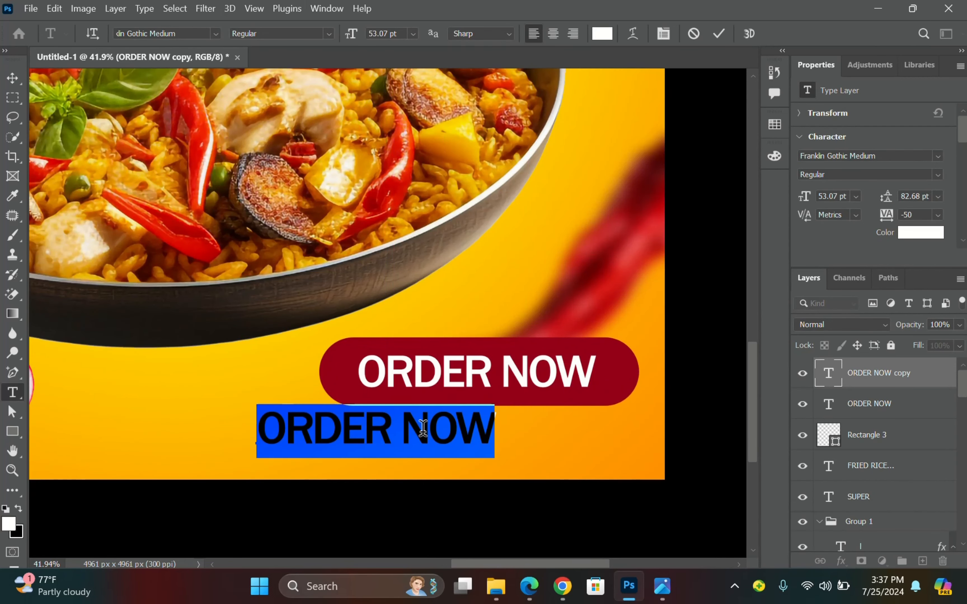
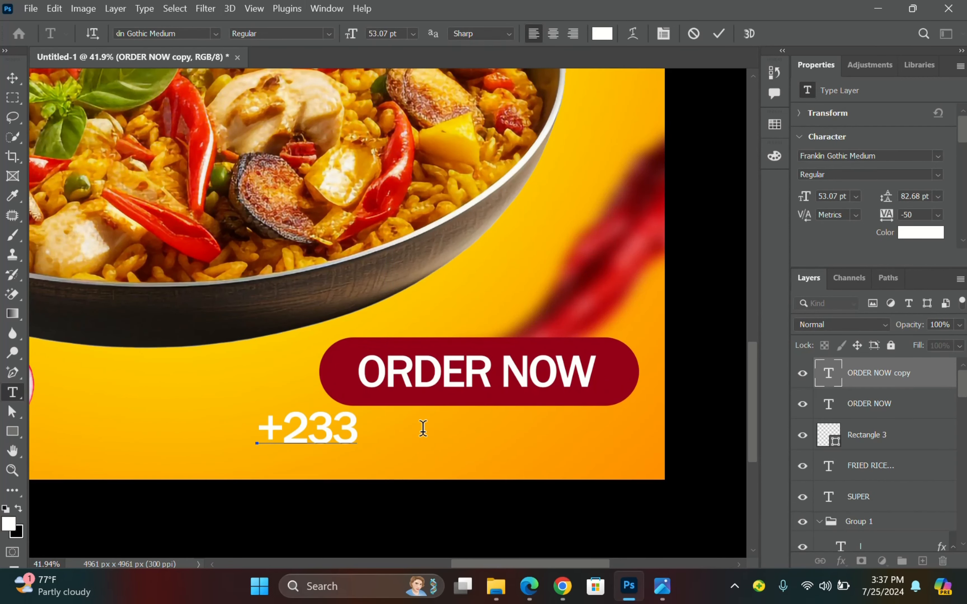
key("ctrl+Return")
key("v")
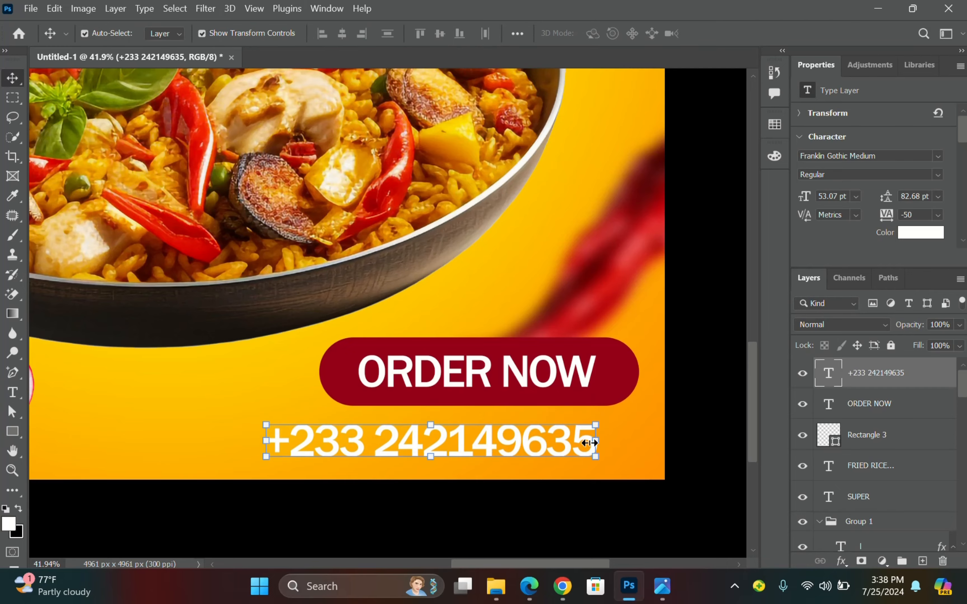
left_click(937, 155)
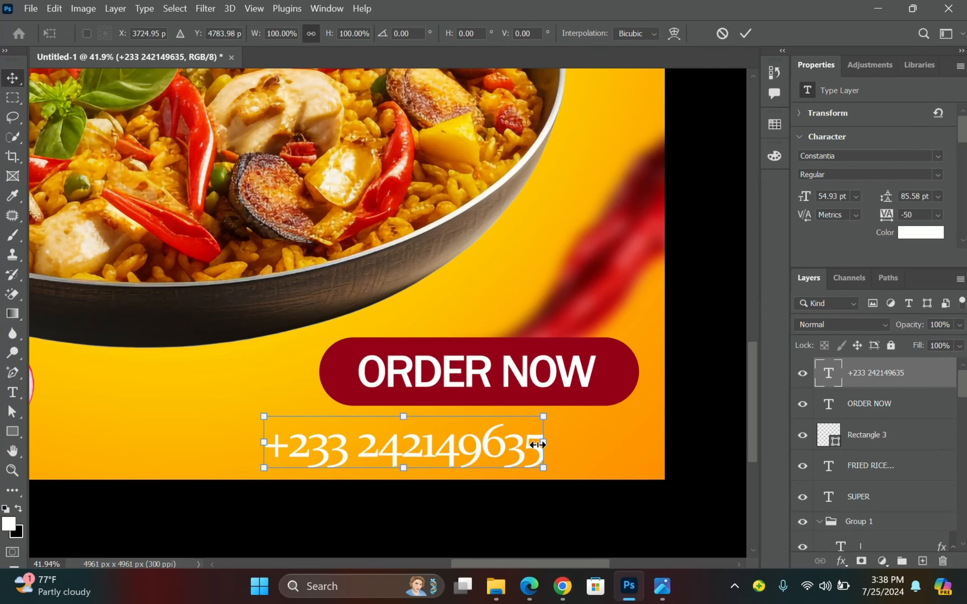
left_click_drag(537, 445, 595, 444)
key("Return")
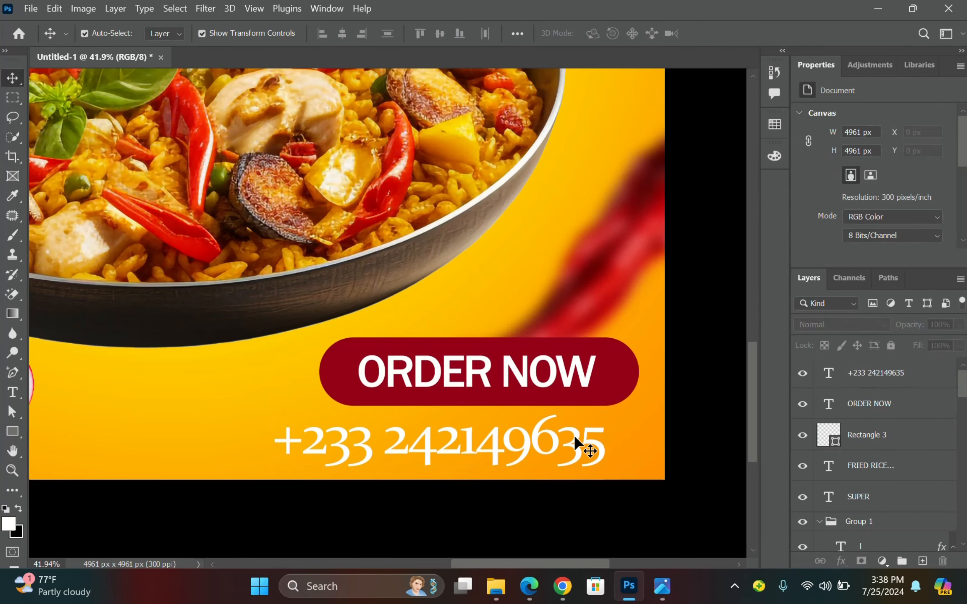
scroll(563, 475, "up", 1)
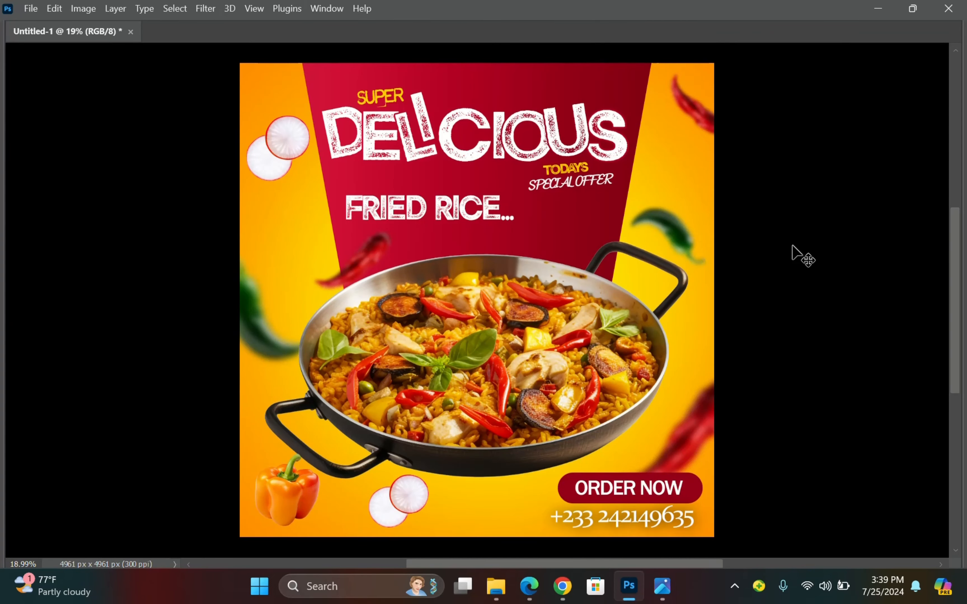